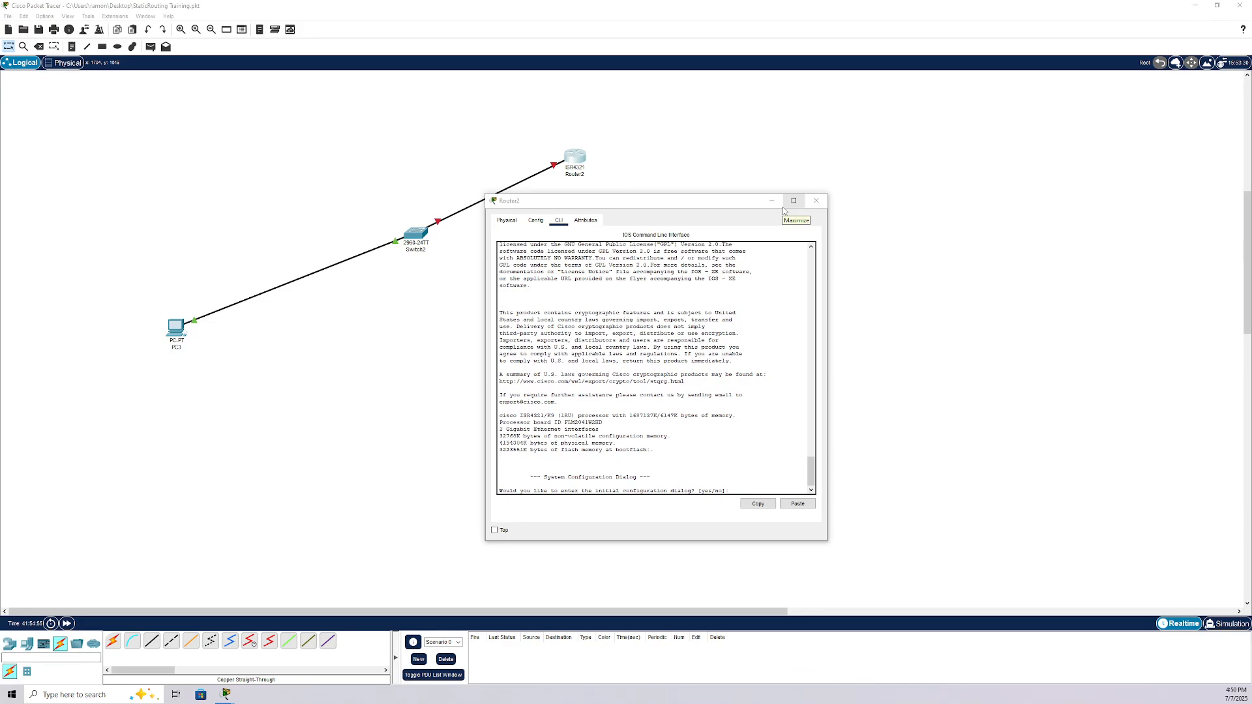
Step: Inspect Router2's port summary and its physical module view, closing the device window when done
click(816, 201)
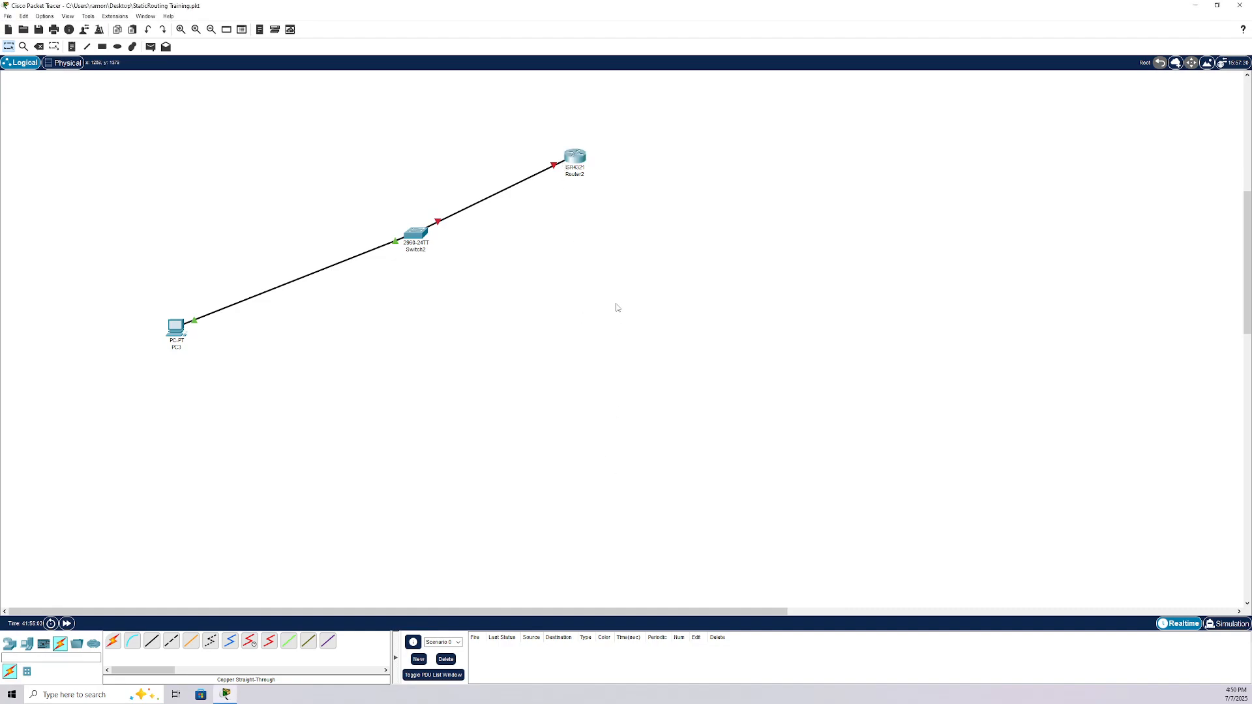
mouse_move(579, 161)
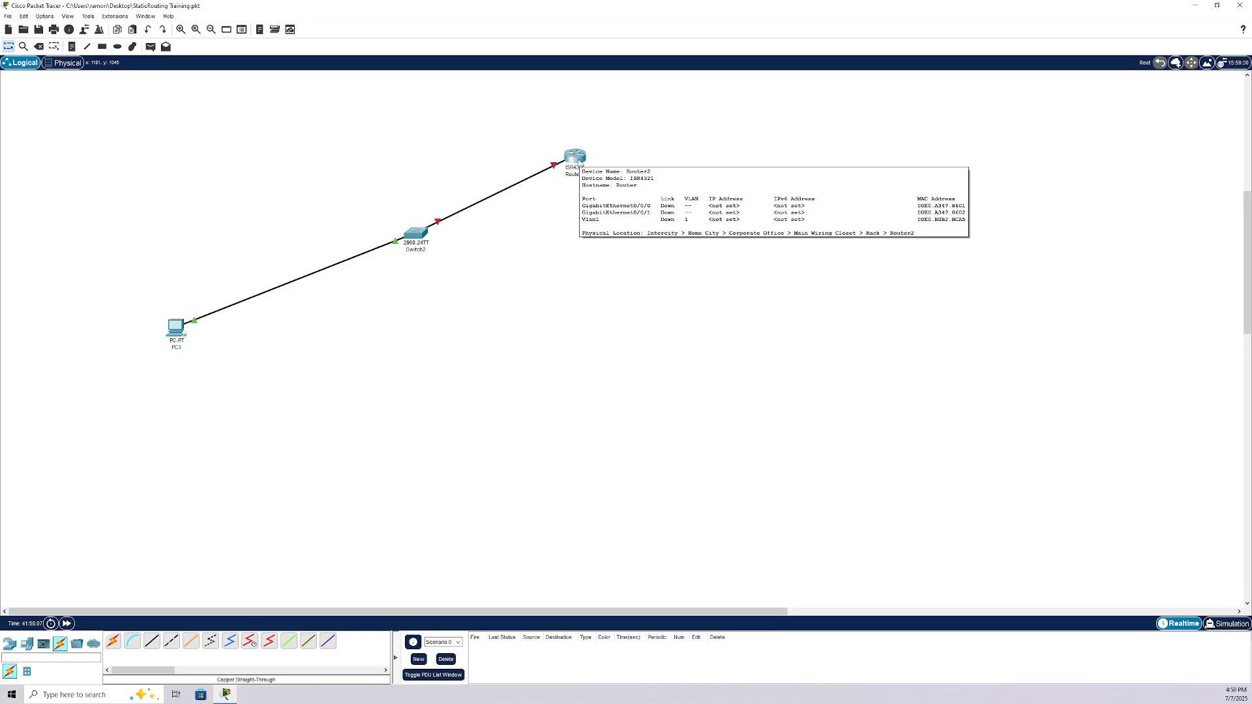
click(579, 161)
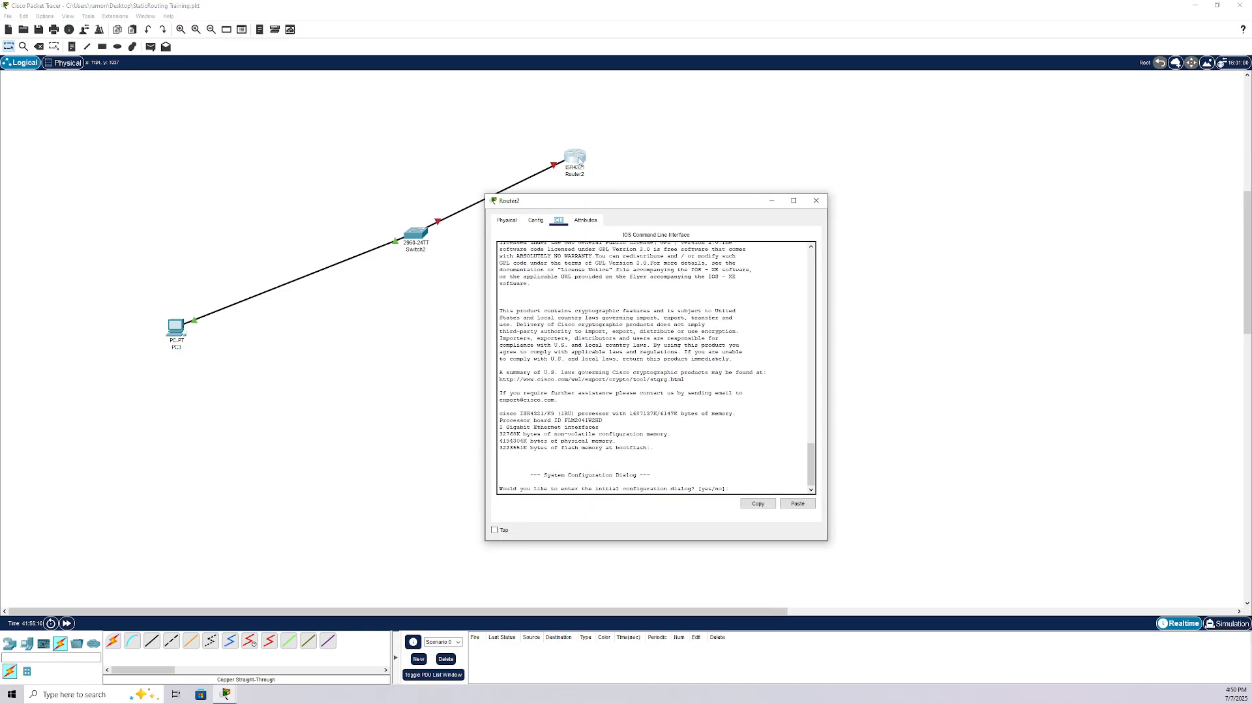
click(515, 221)
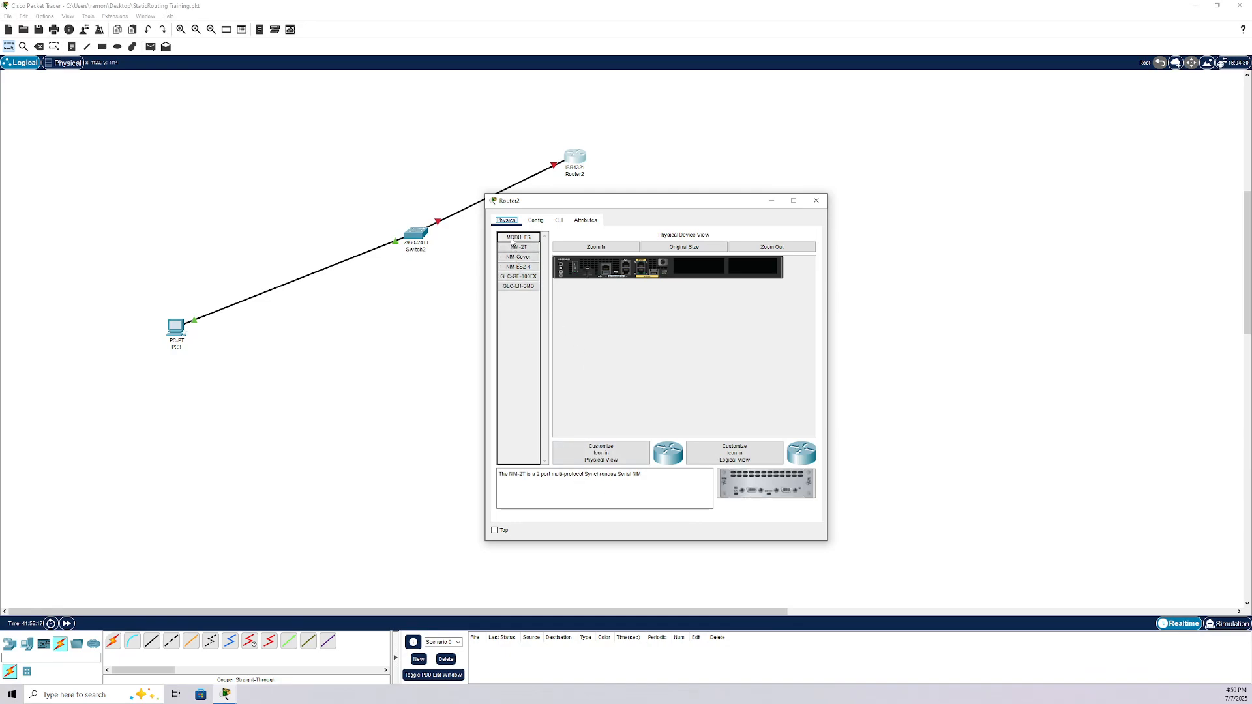
click(816, 200)
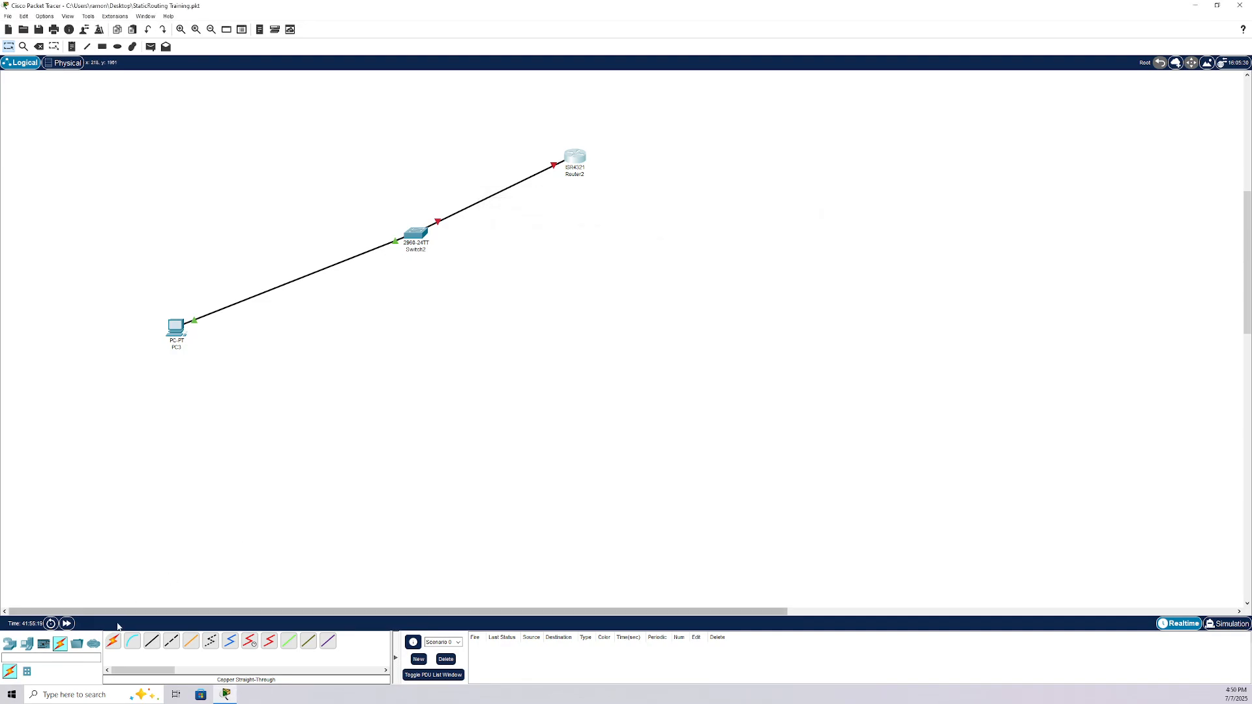
click(131, 647)
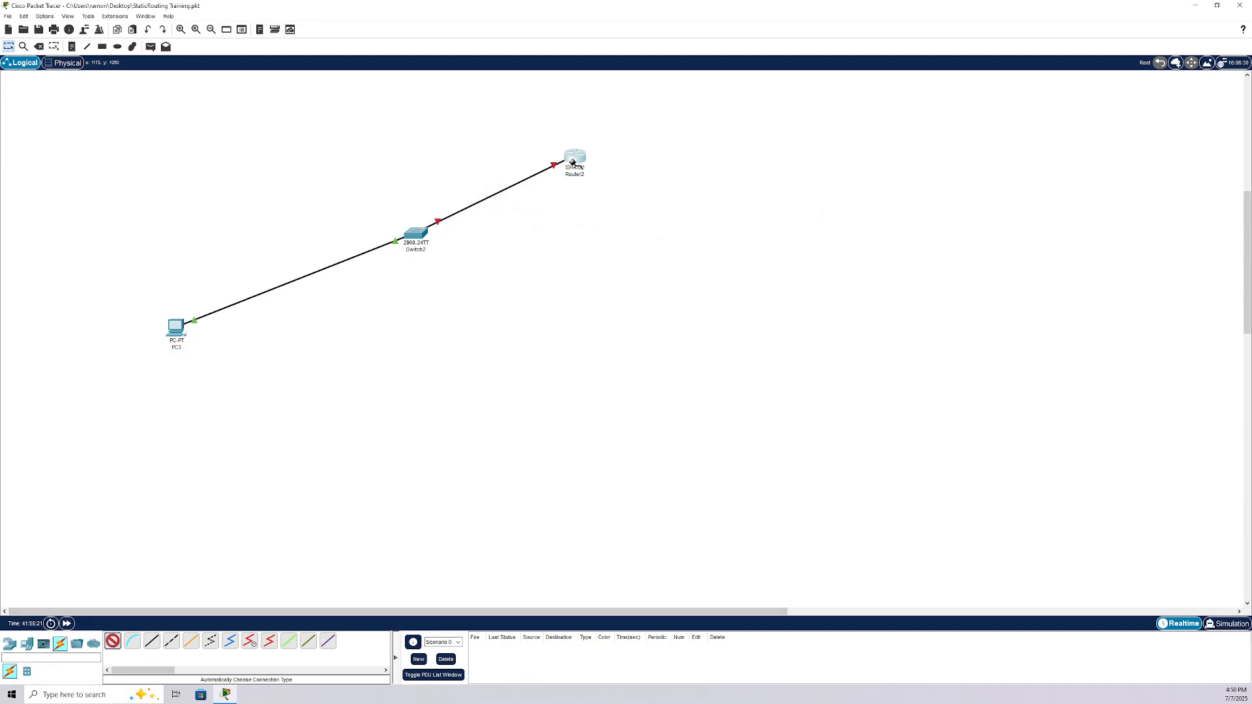
mouse_move(573, 161)
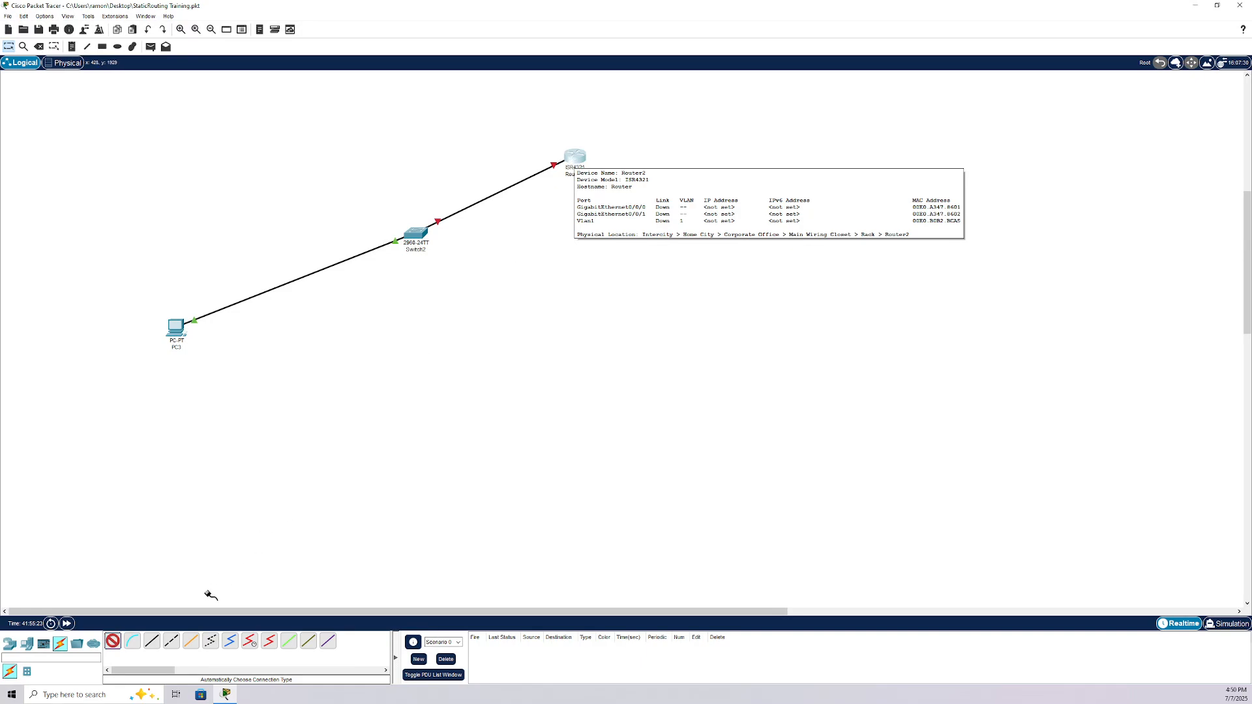
click(132, 642)
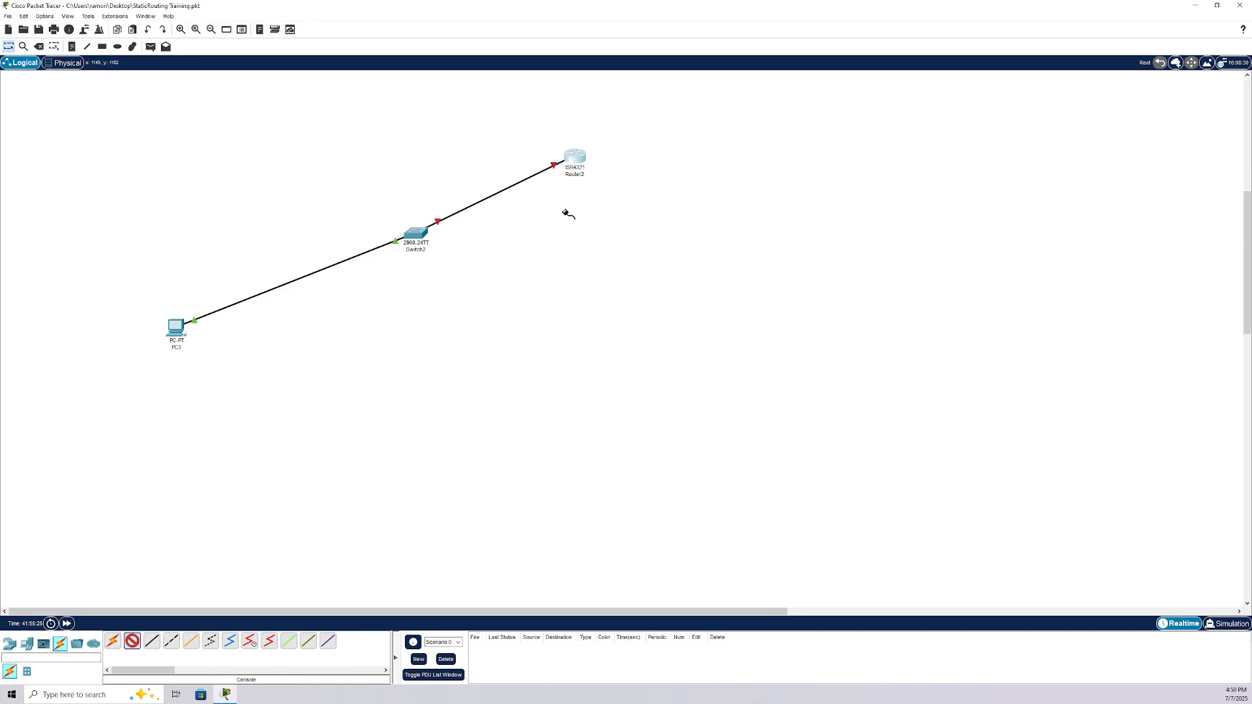
mouse_move(572, 154)
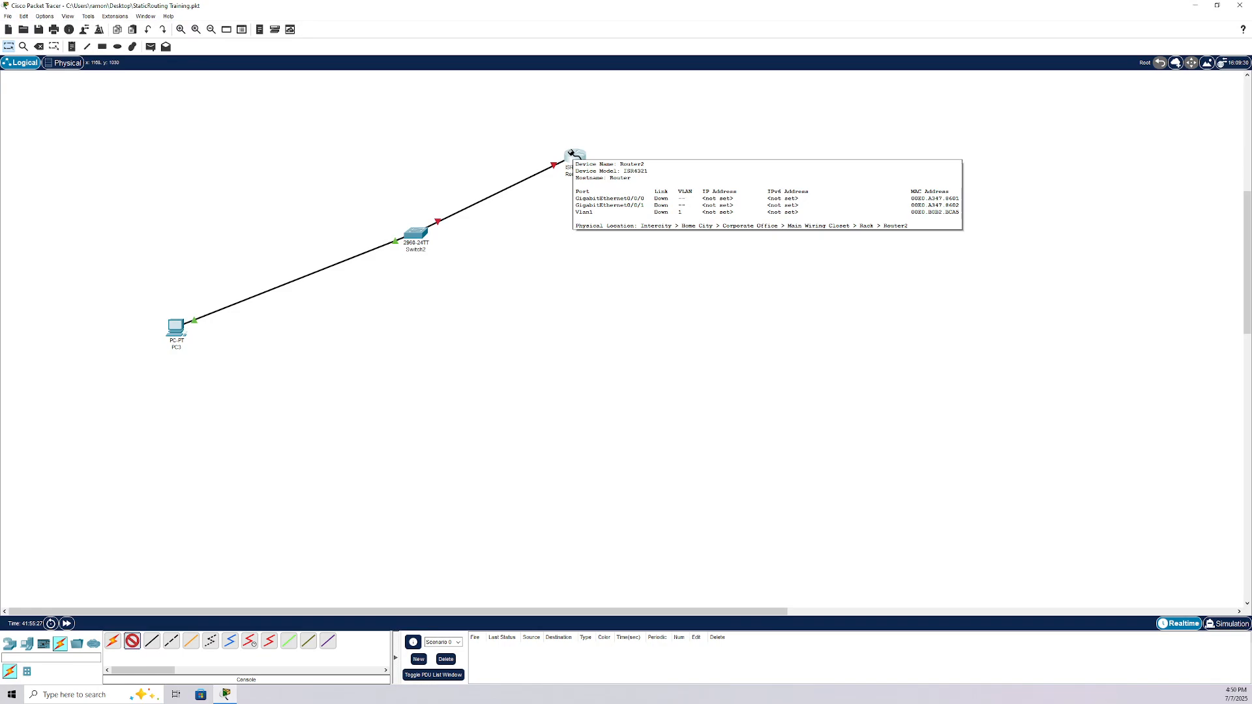
key(Escape)
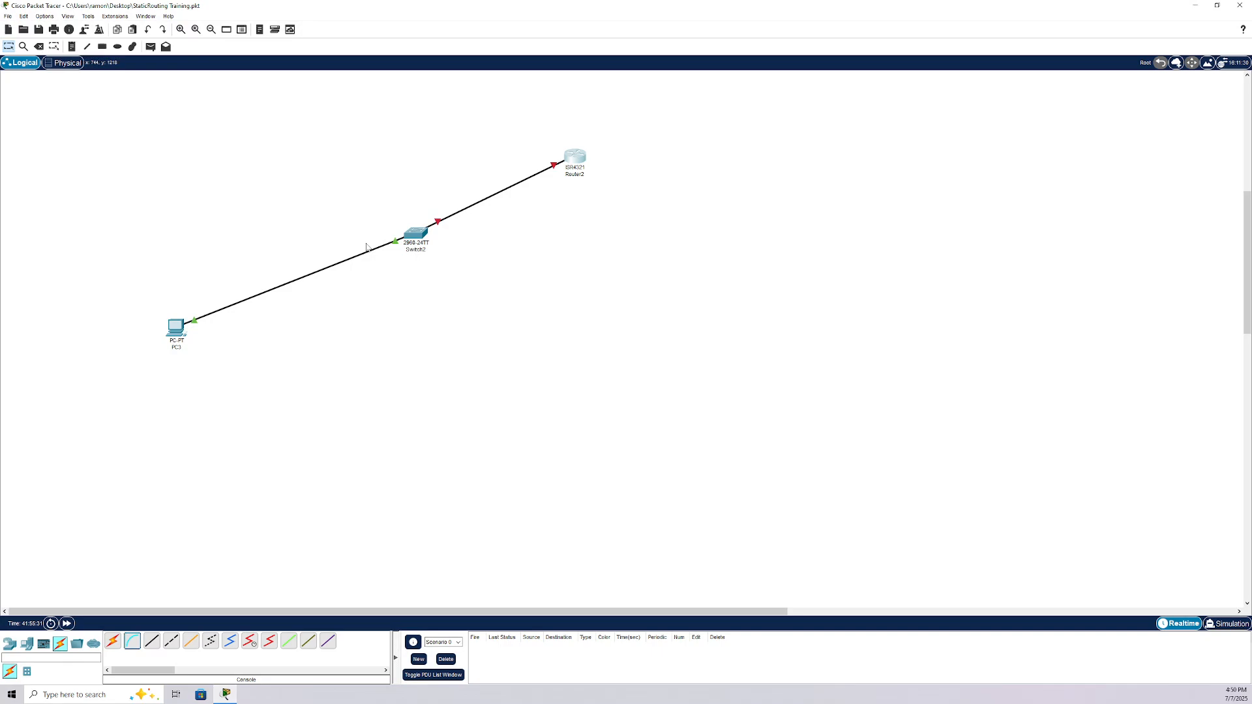
Step: Open Router2's command line, decline the initial configuration dialog and start the console session
mouse_move(410, 238)
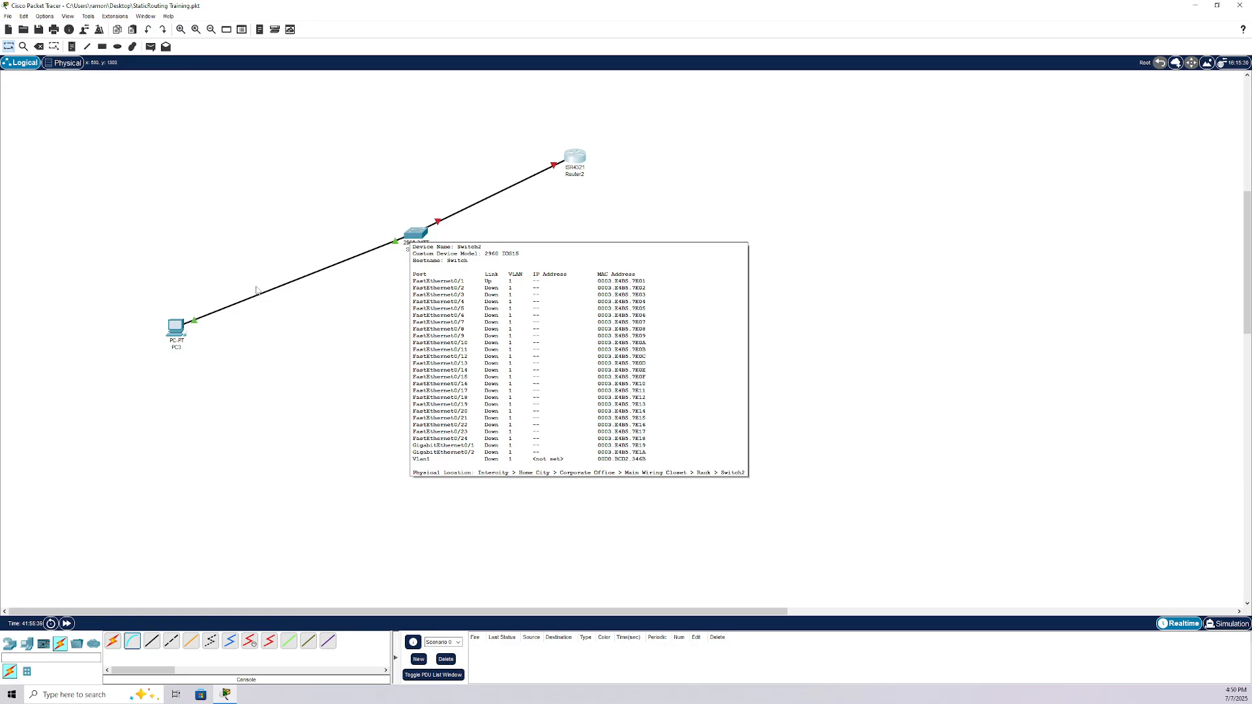
mouse_move(177, 326)
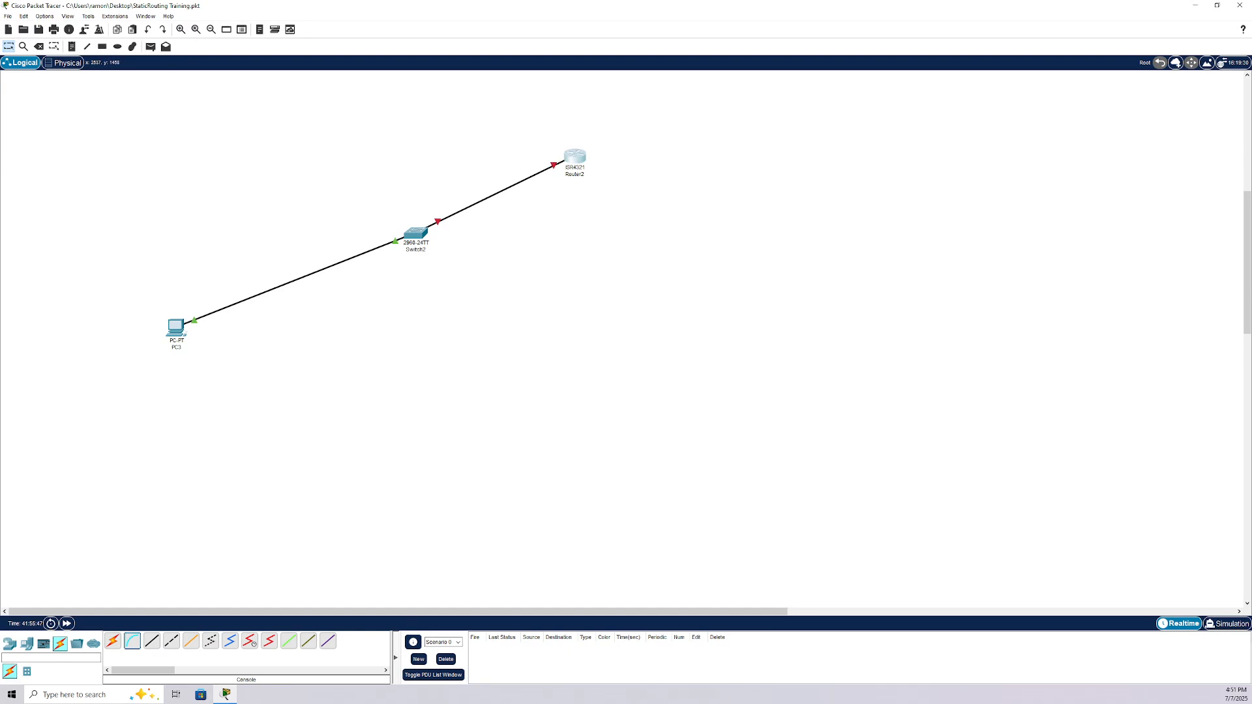
click(575, 159)
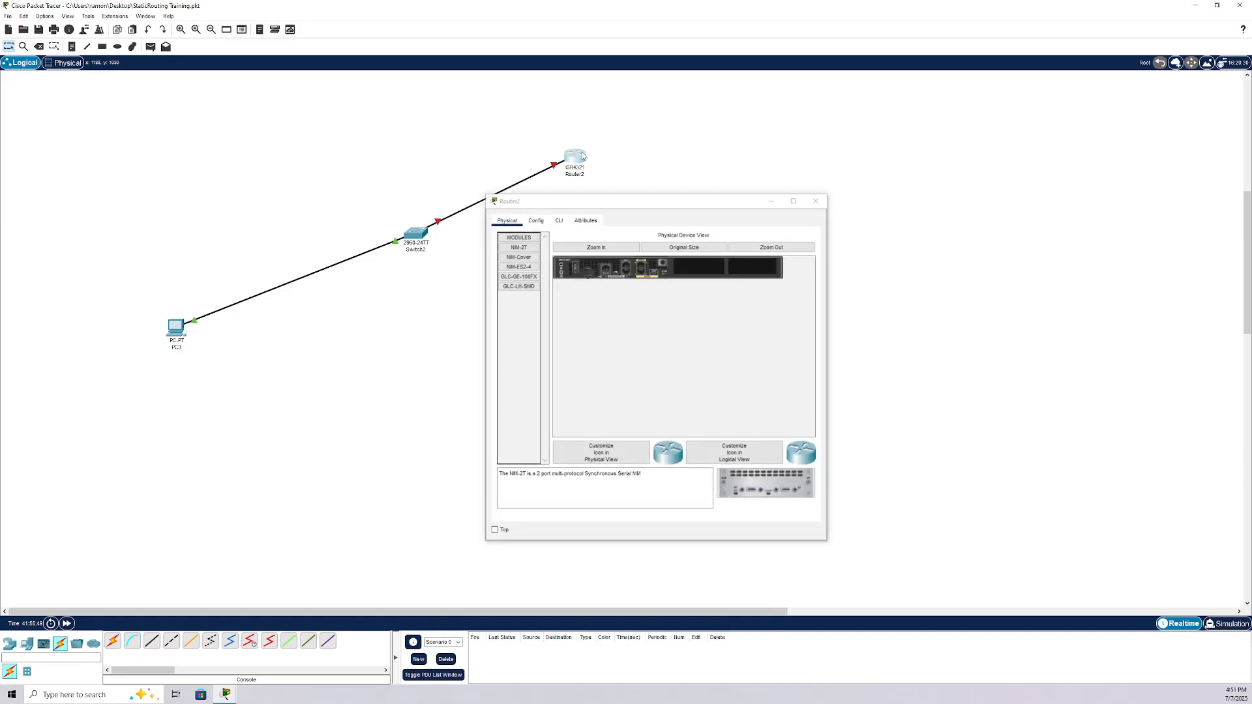
click(574, 161)
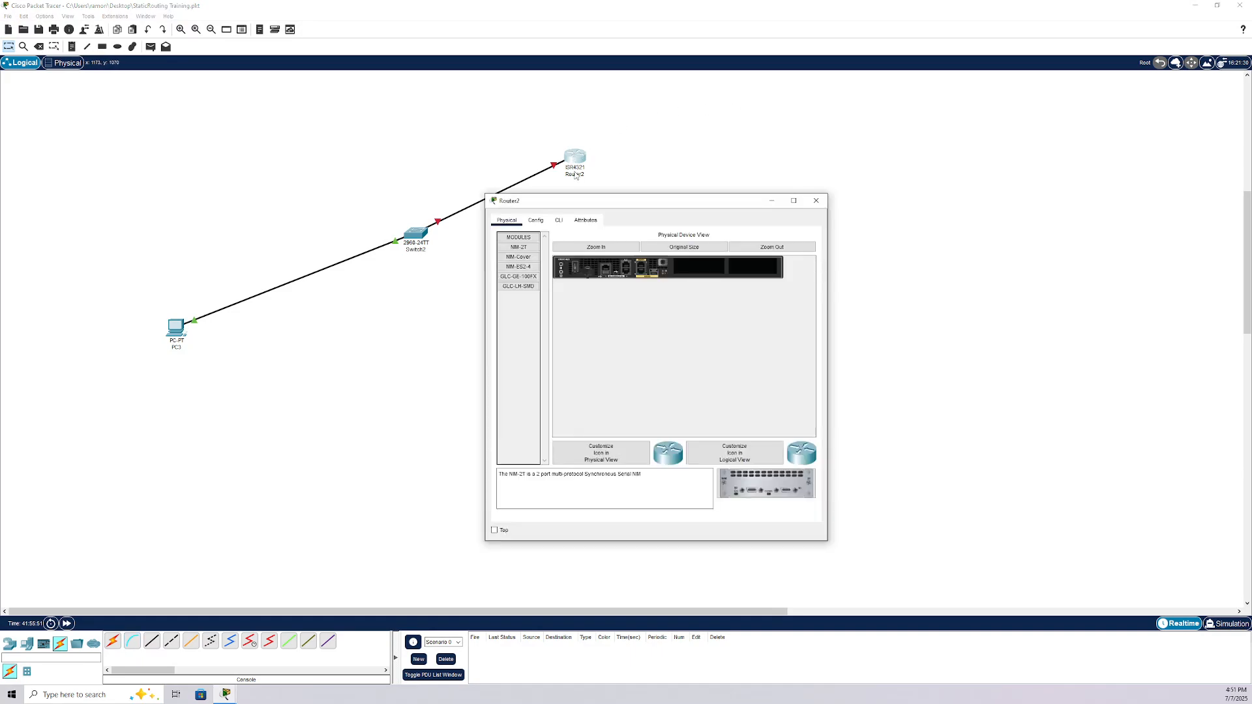
click(559, 221)
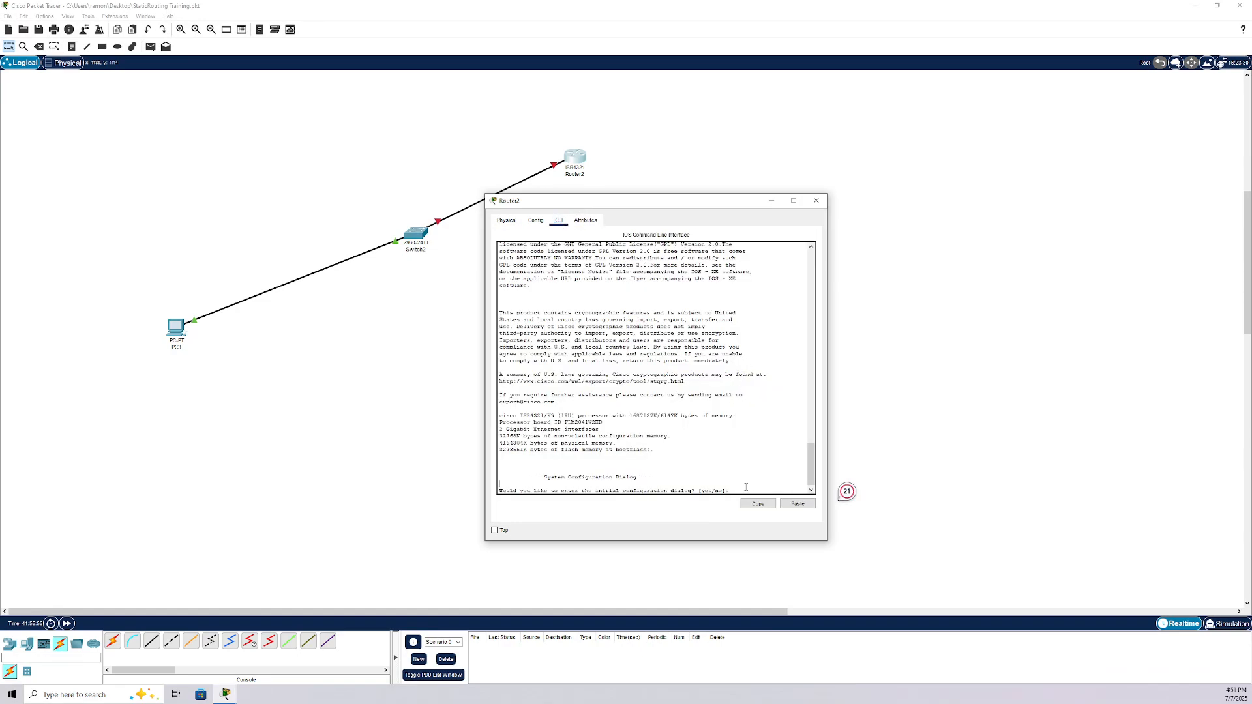
text(no)
key(Return)
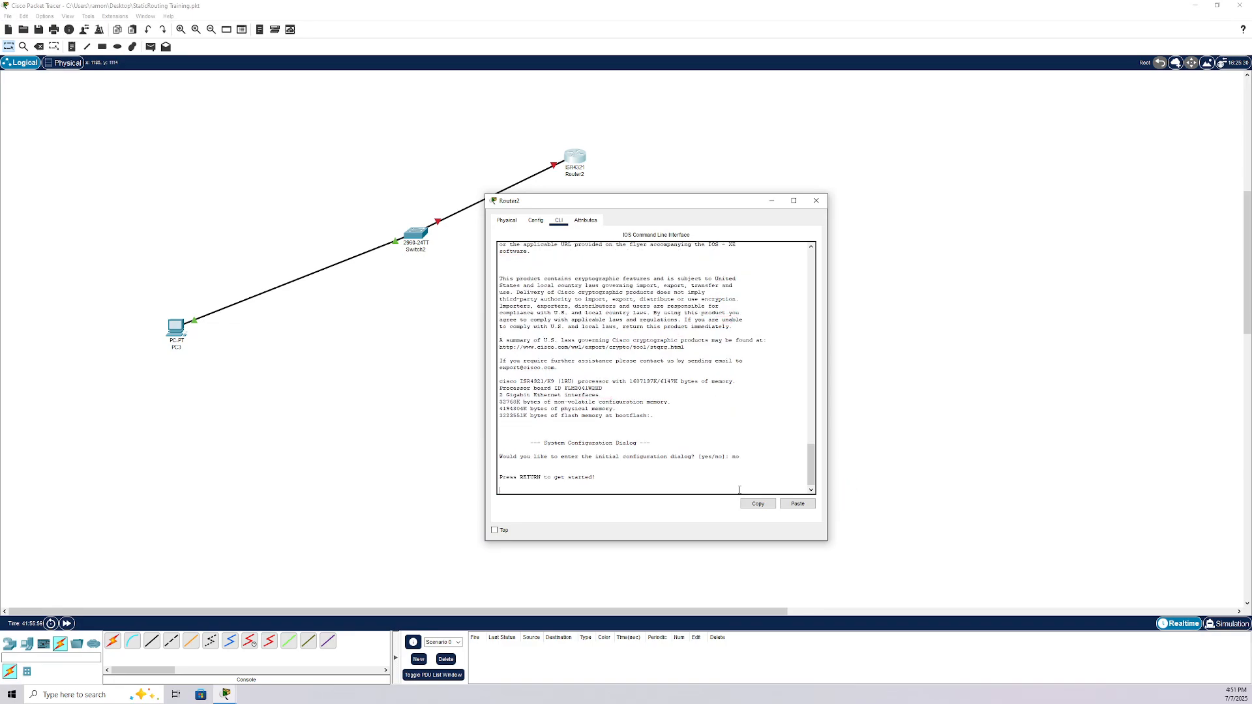
key(Return)
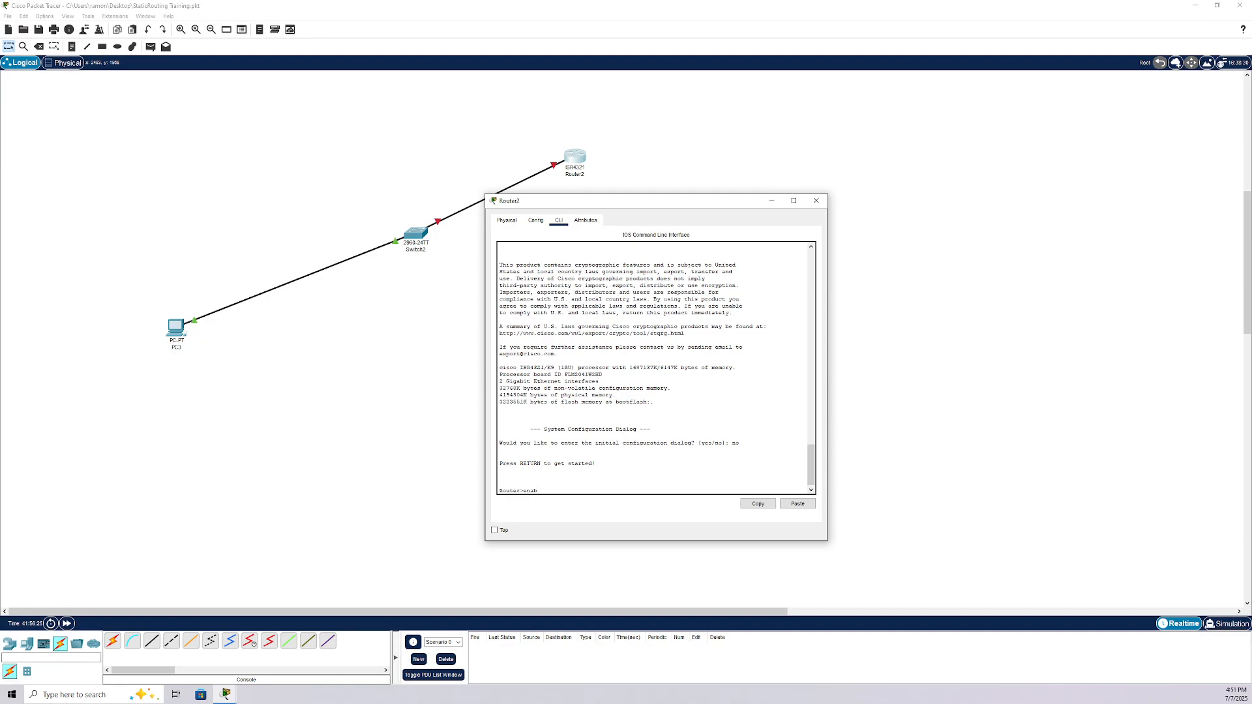
Step: Enter privileged mode with enable, and enter global configuration mode with config t
text(le)
key(Return)
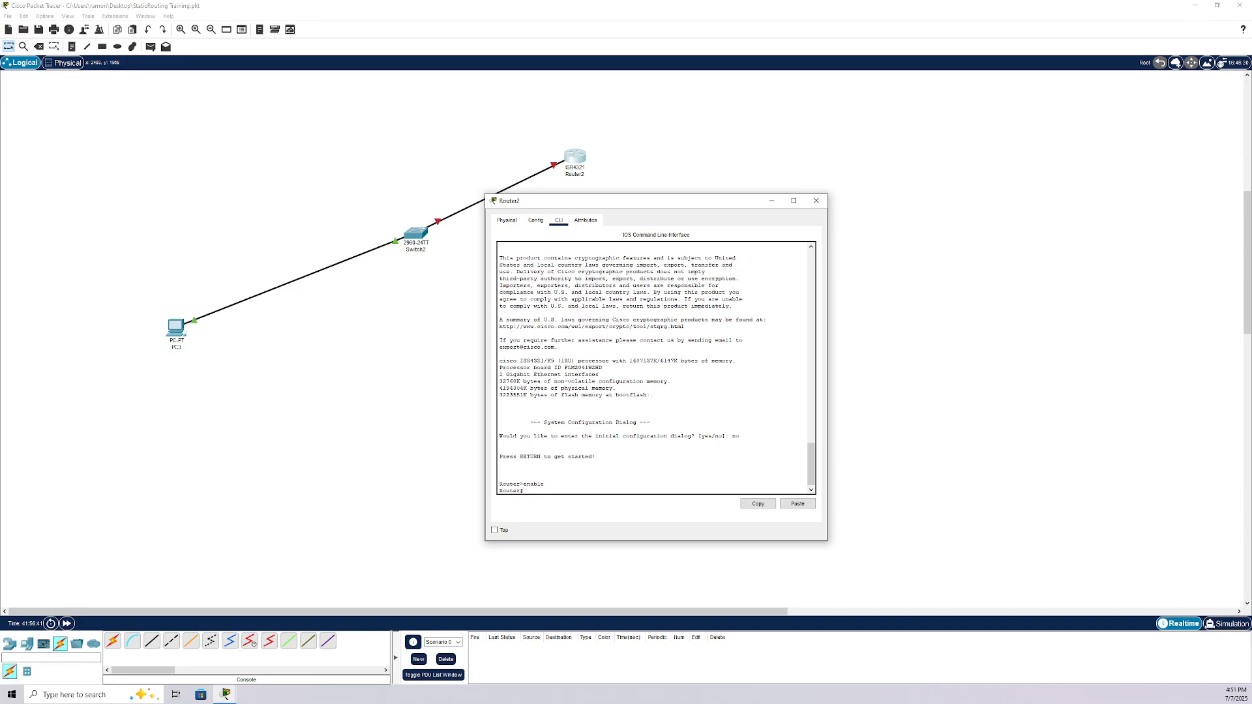
text(config t)
key(Return)
key(Return)
key(Return)
key(Return)
key(Return)
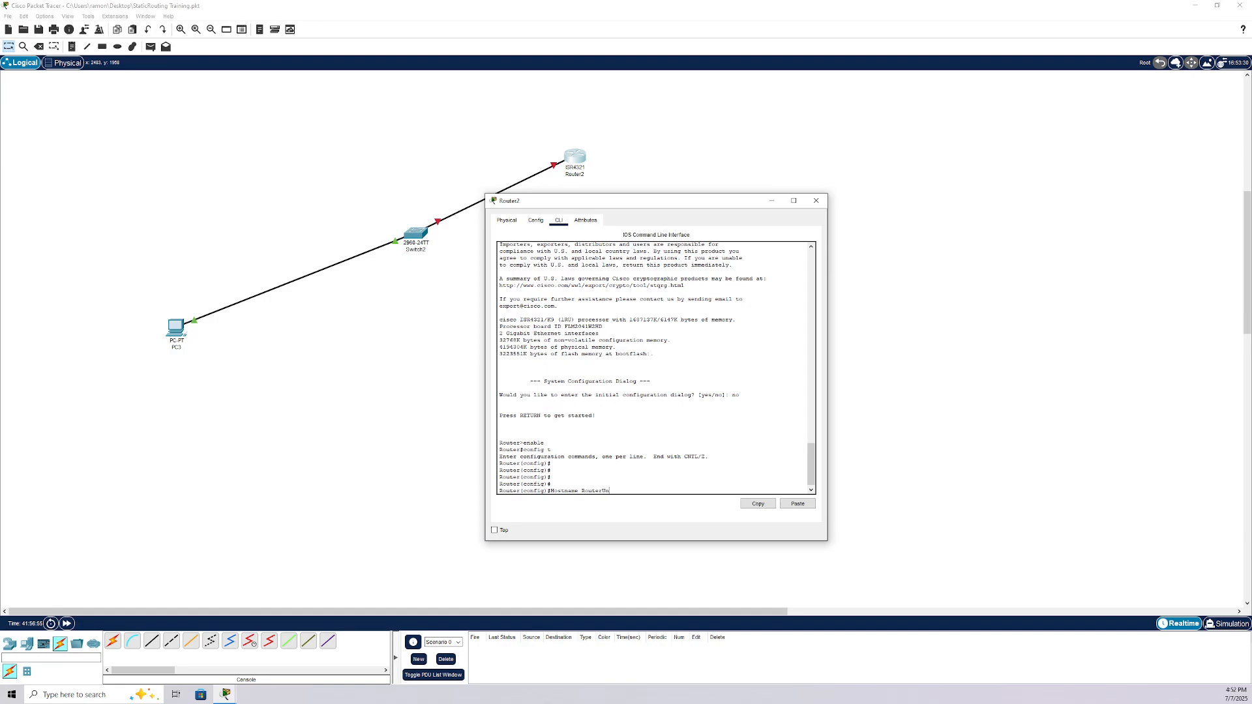
Step: Set the router's hostname to RouterUno and configure the enable password
key(Return)
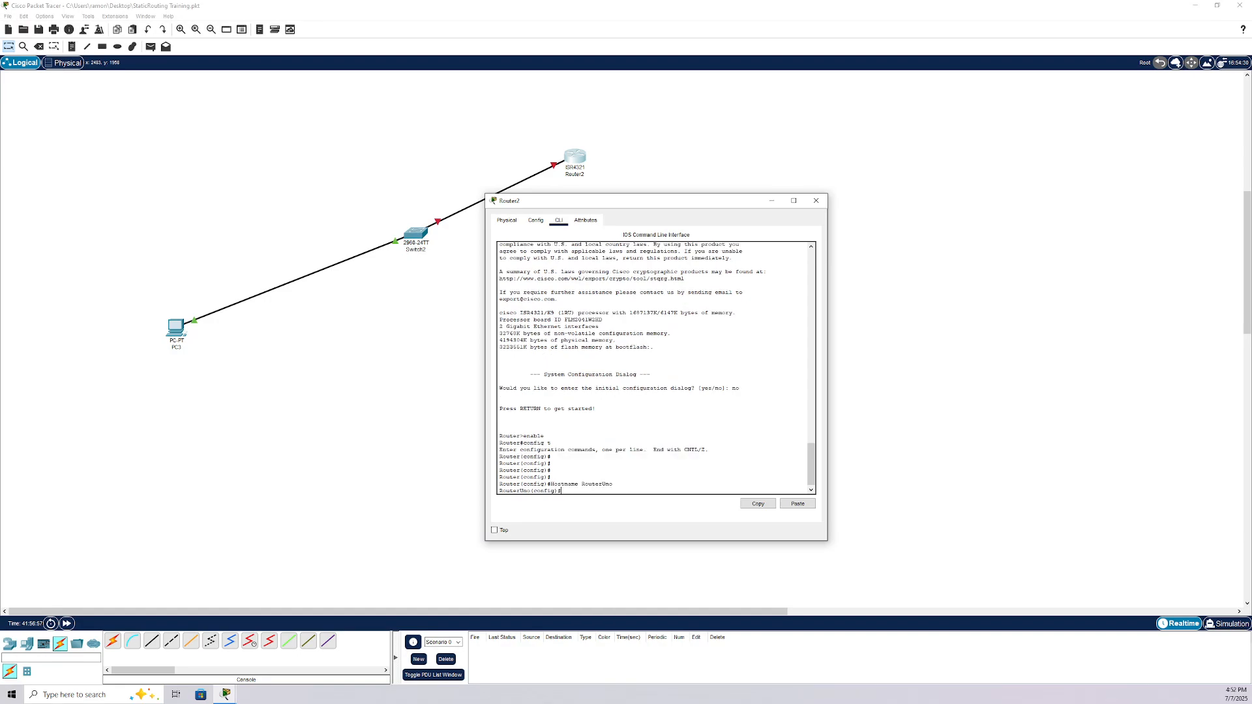
text(enable Password LayerZero)
key(Return)
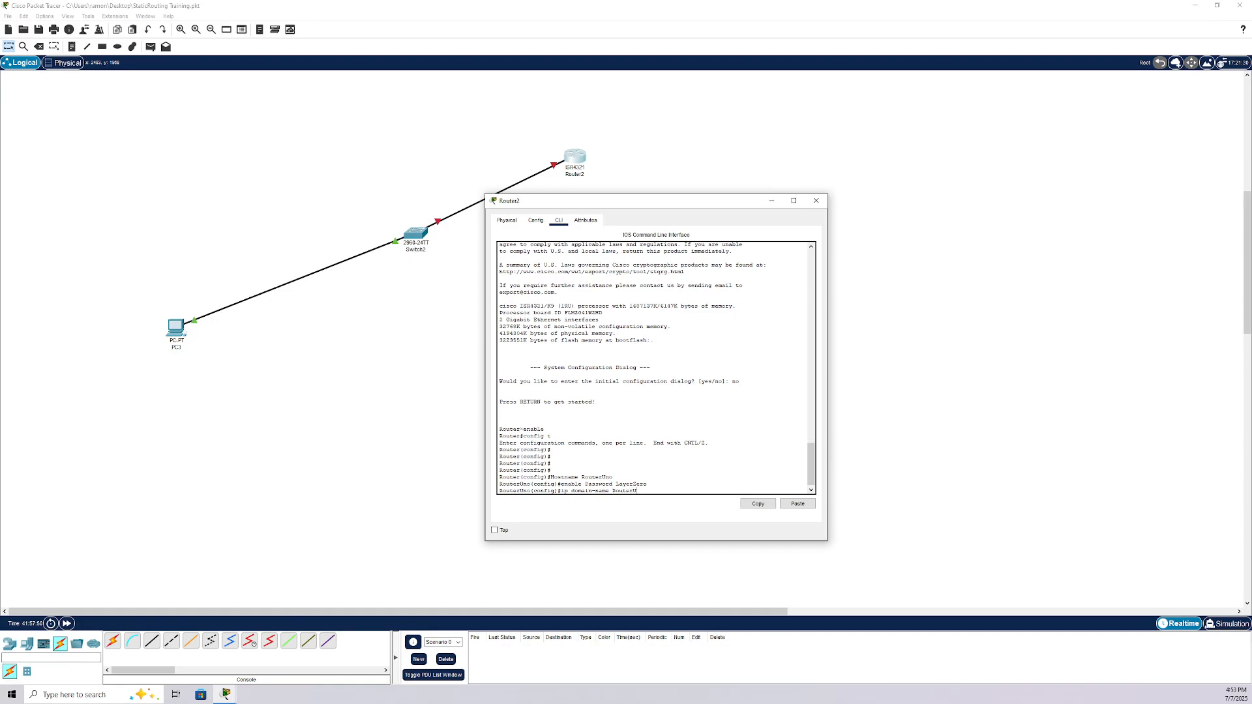
Step: Set the IP domain name to RouterUno.com and generate RSA crypto keys with a 2048-bit modulus
text(com)
key(Return)
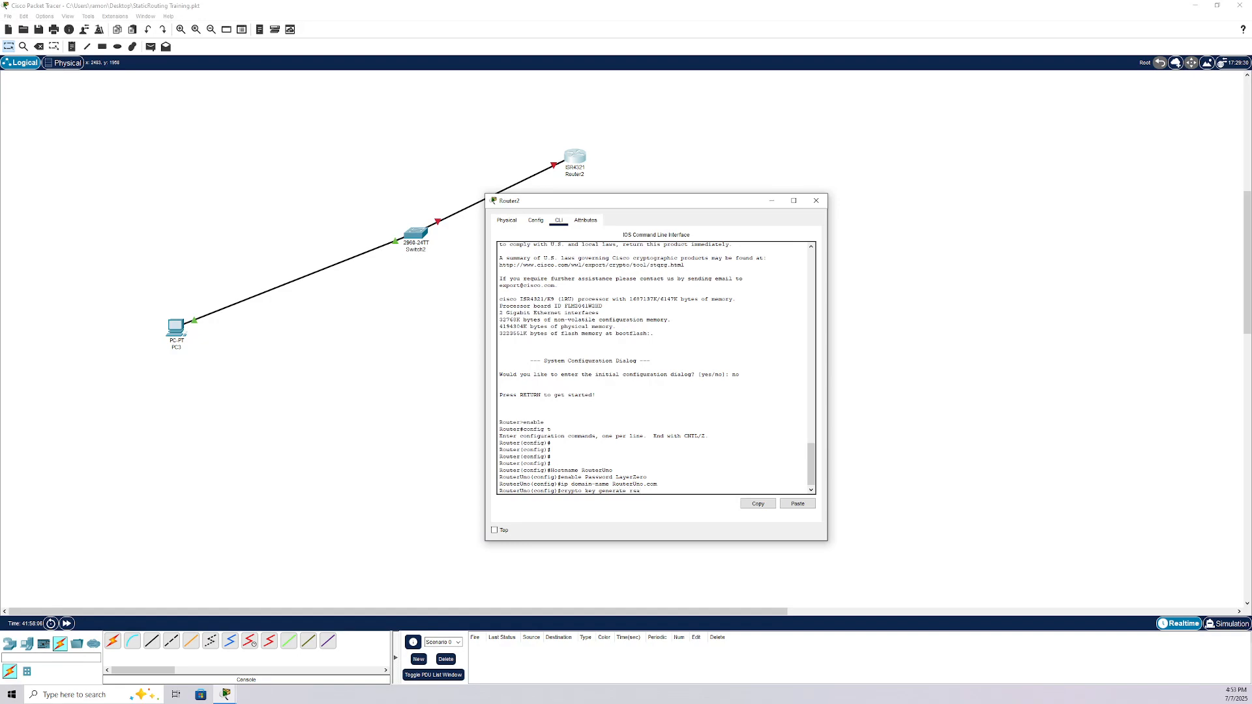
key(Return)
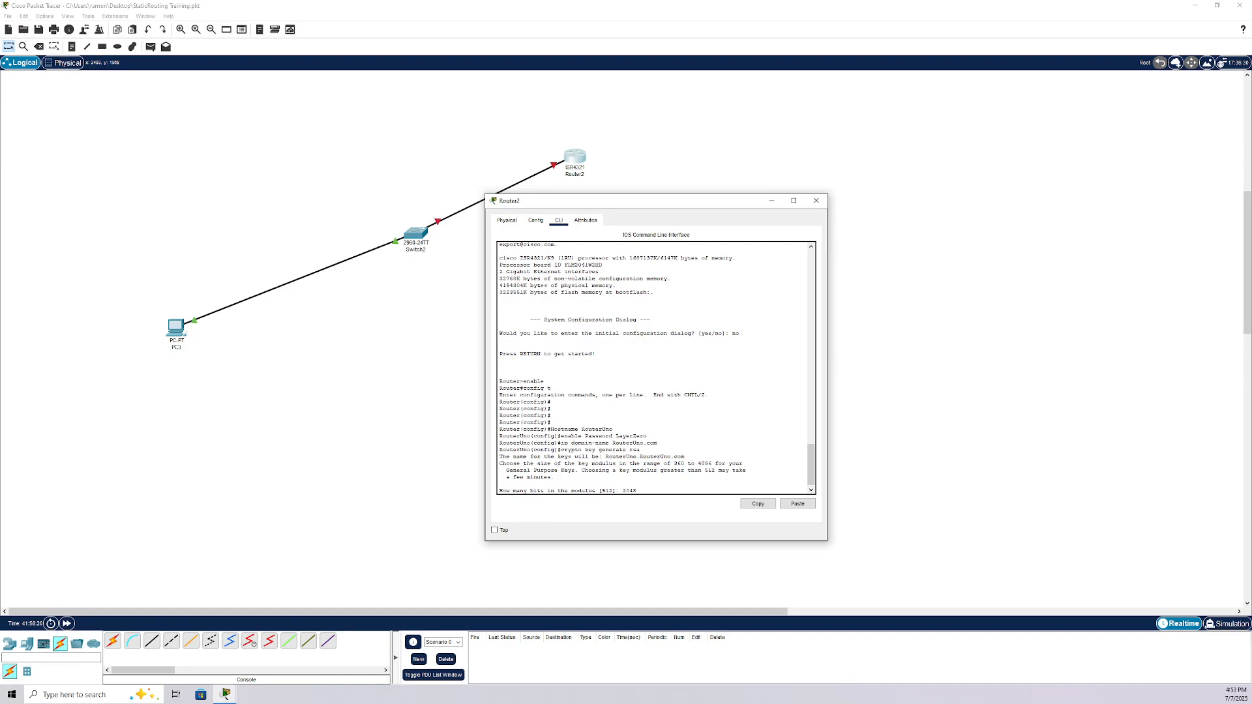
key(Return)
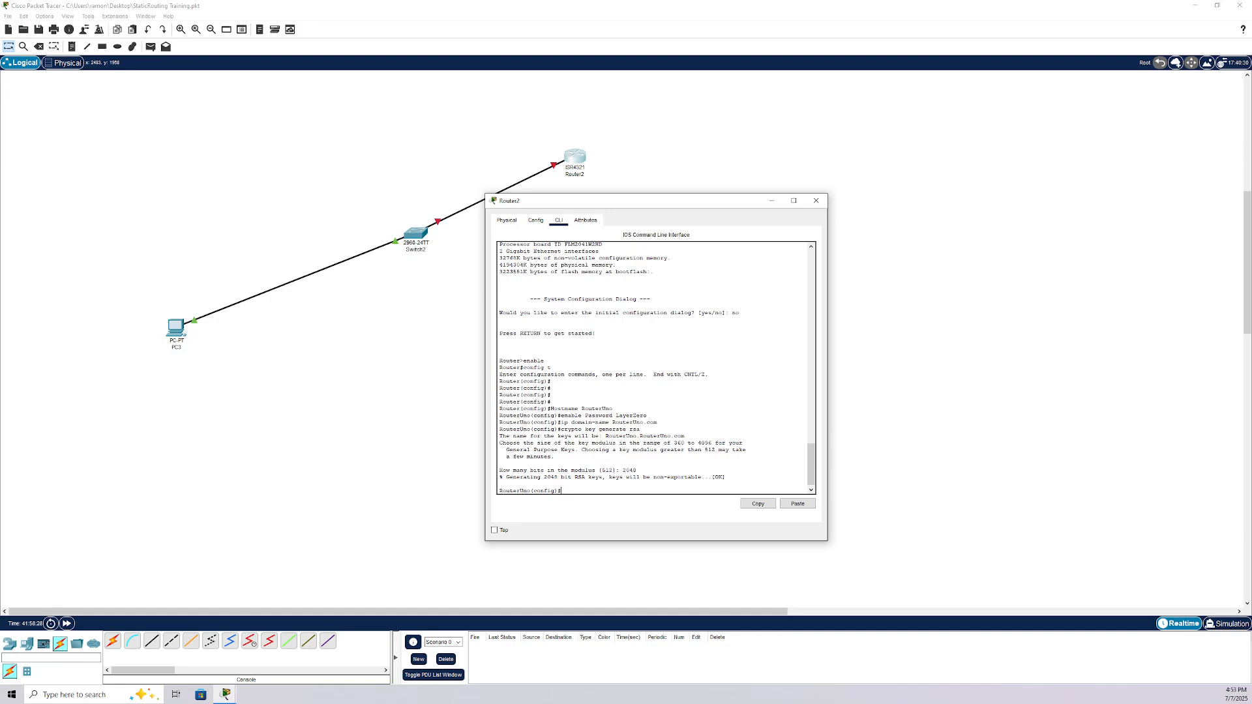
Step: Configure SSH on the router with version 2, a time-out of 60 and 2 authentication retries
text(ip ssh)
text(version 2)
key(Return)
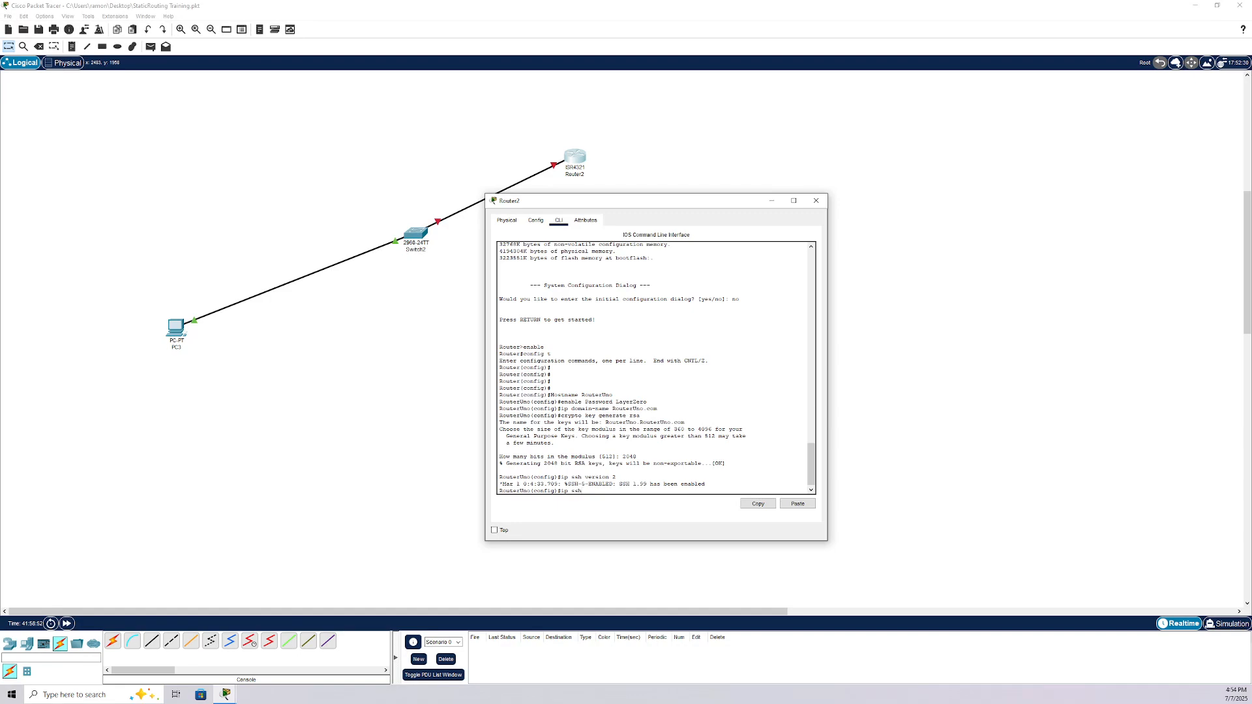
text(tim)
text(e-out 60)
key(Return)
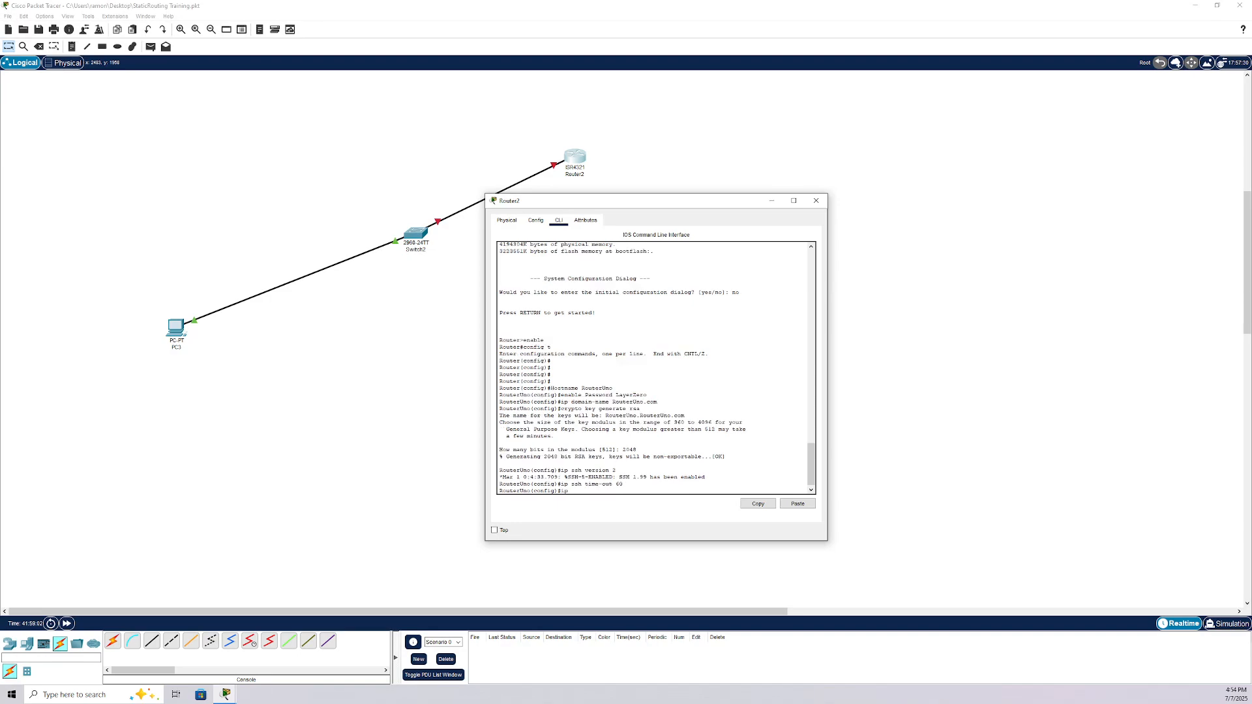
text(ip ssh authentication)
text(-retries 2)
key(Return)
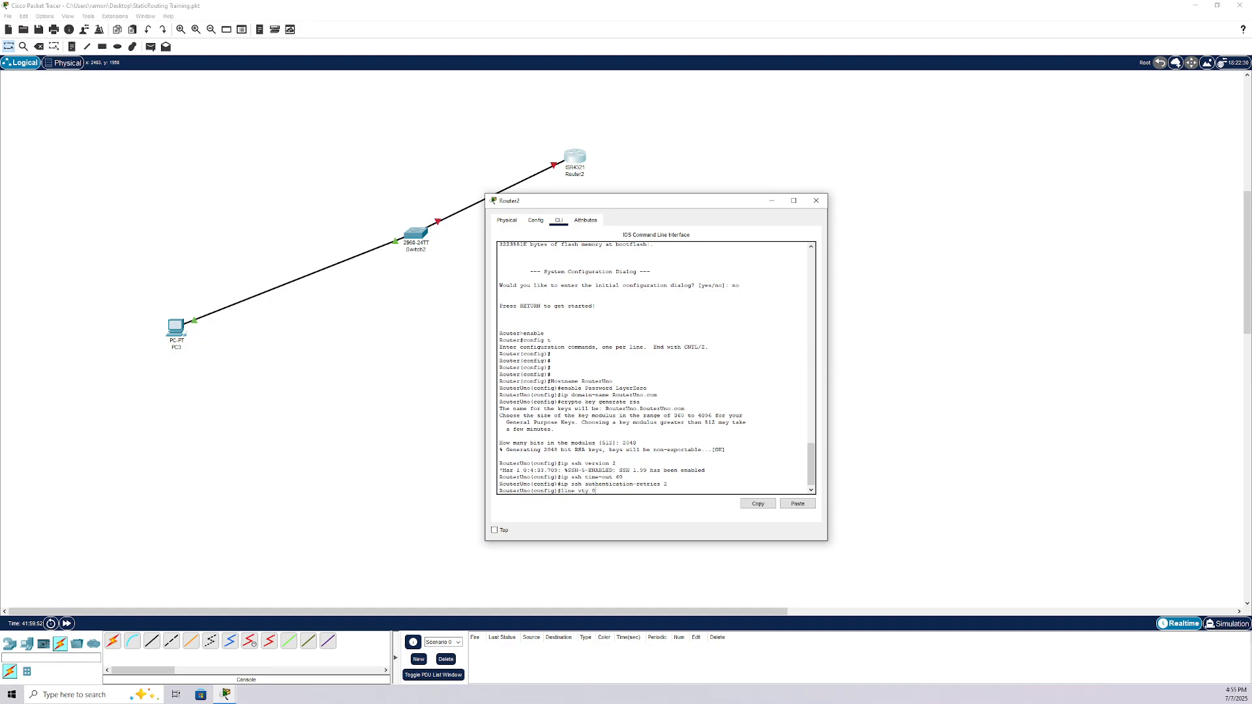
Step: Restrict VTY lines 0 4 to SSH as the transport input and exit line configuration
key(Return)
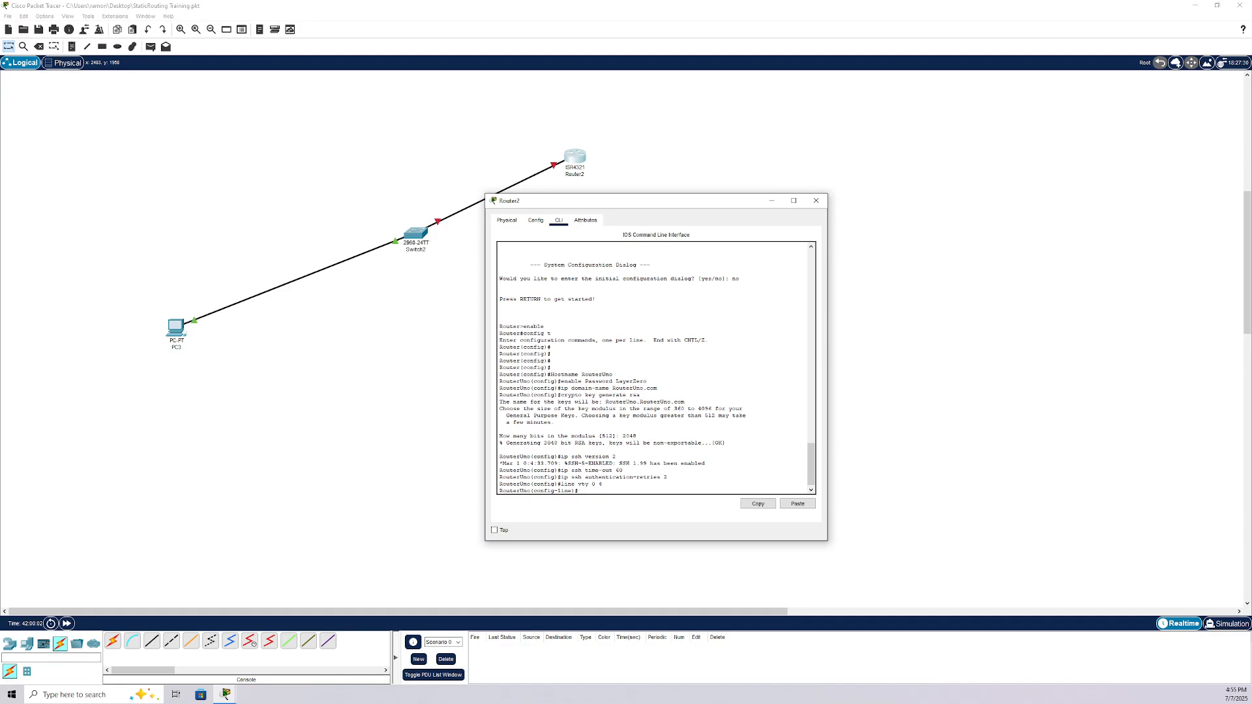
text(transport input ssh)
key(Return)
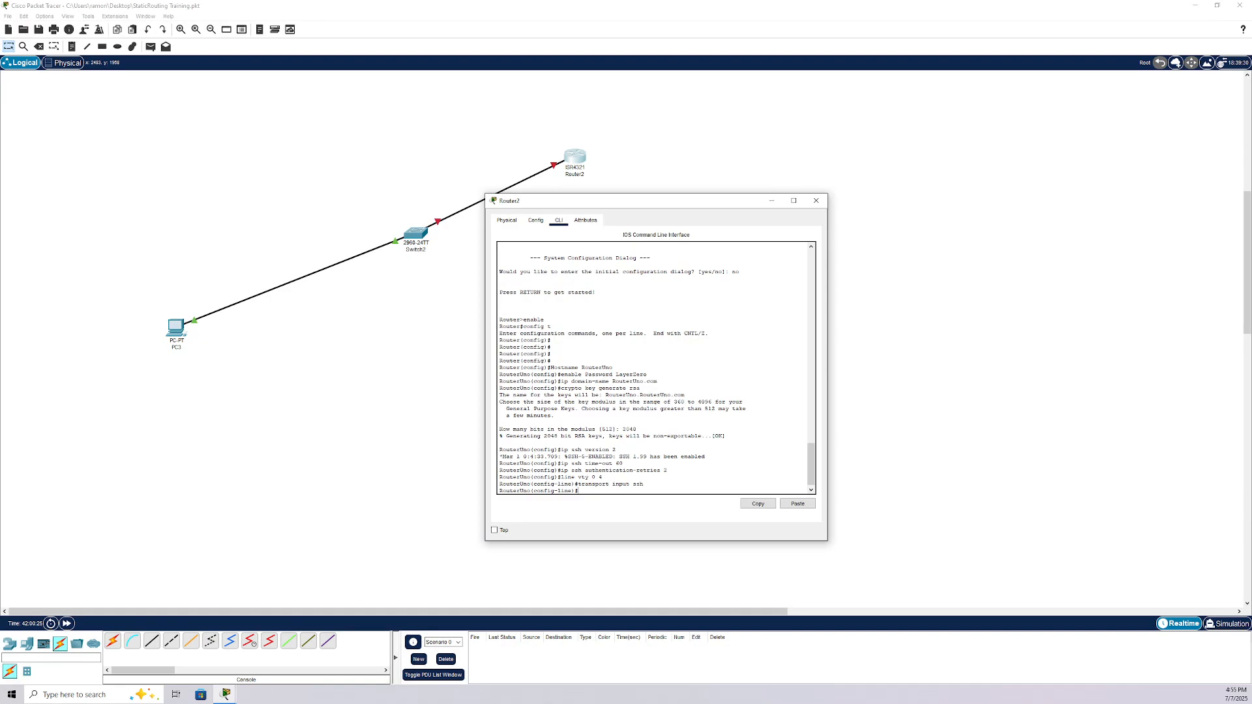
text(exit)
key(Return)
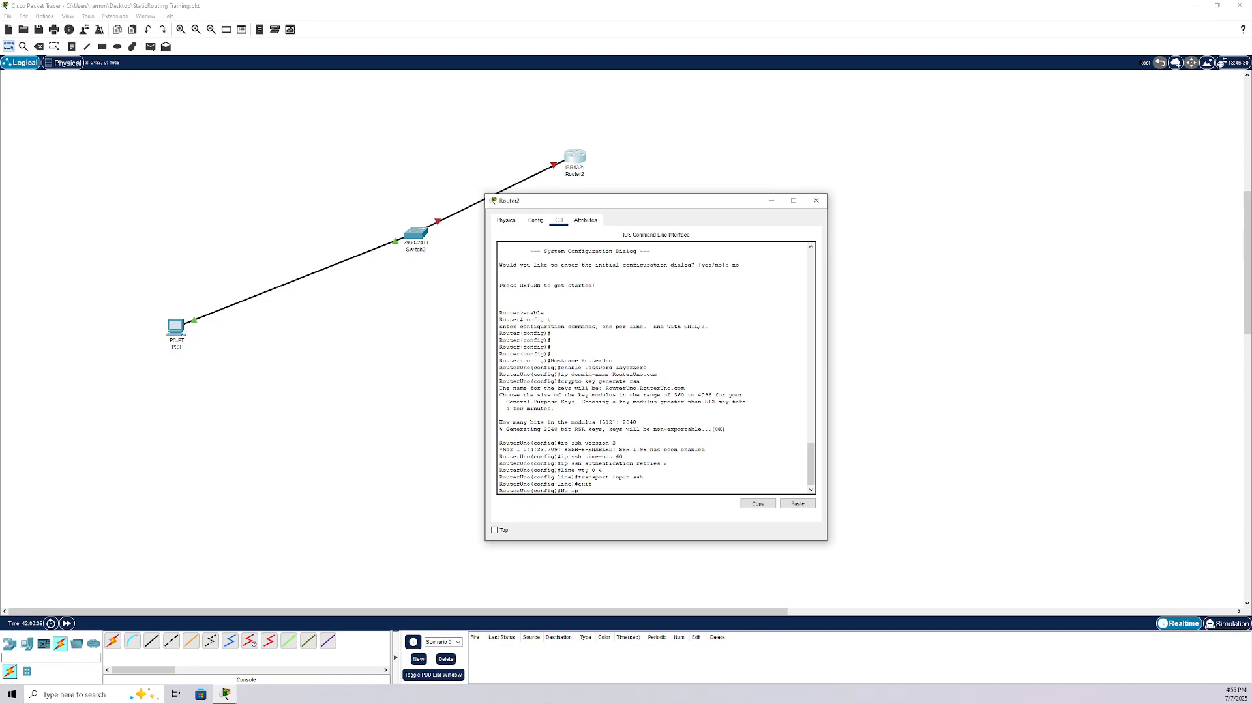
Step: Disable IP domain lookup and exit global configuration mode
text(main-lookup)
key(Return)
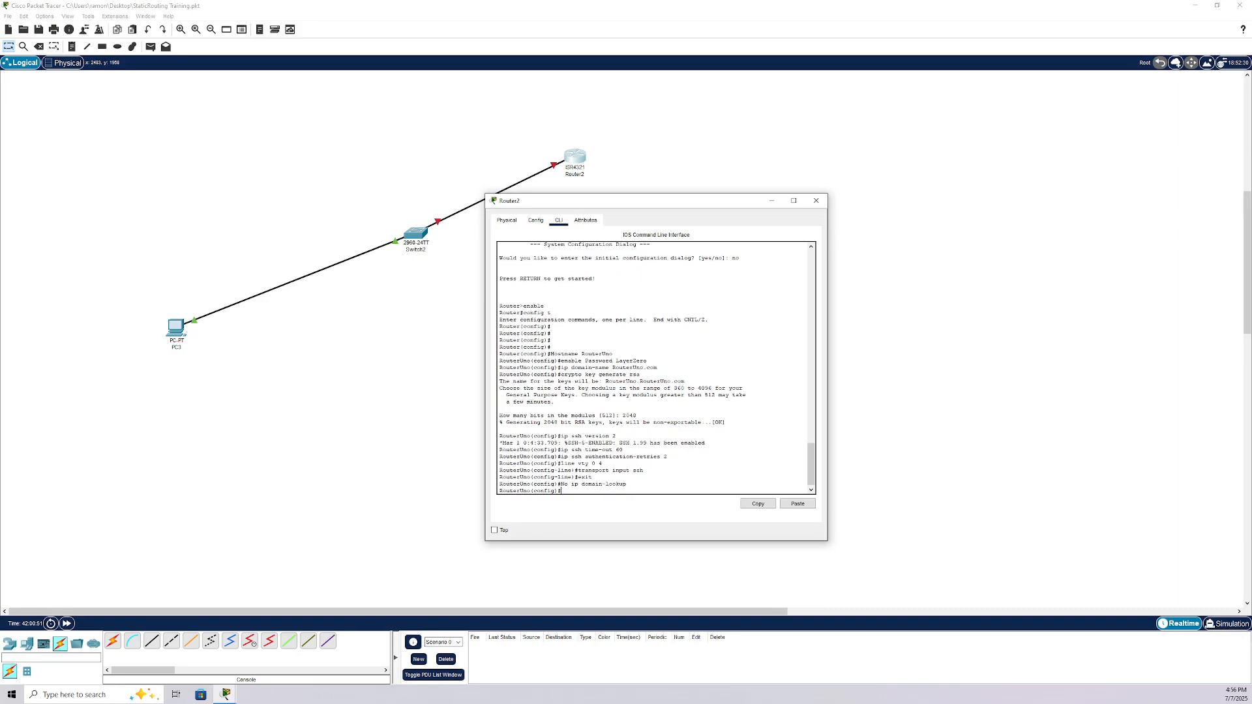
text(exit)
key(Return)
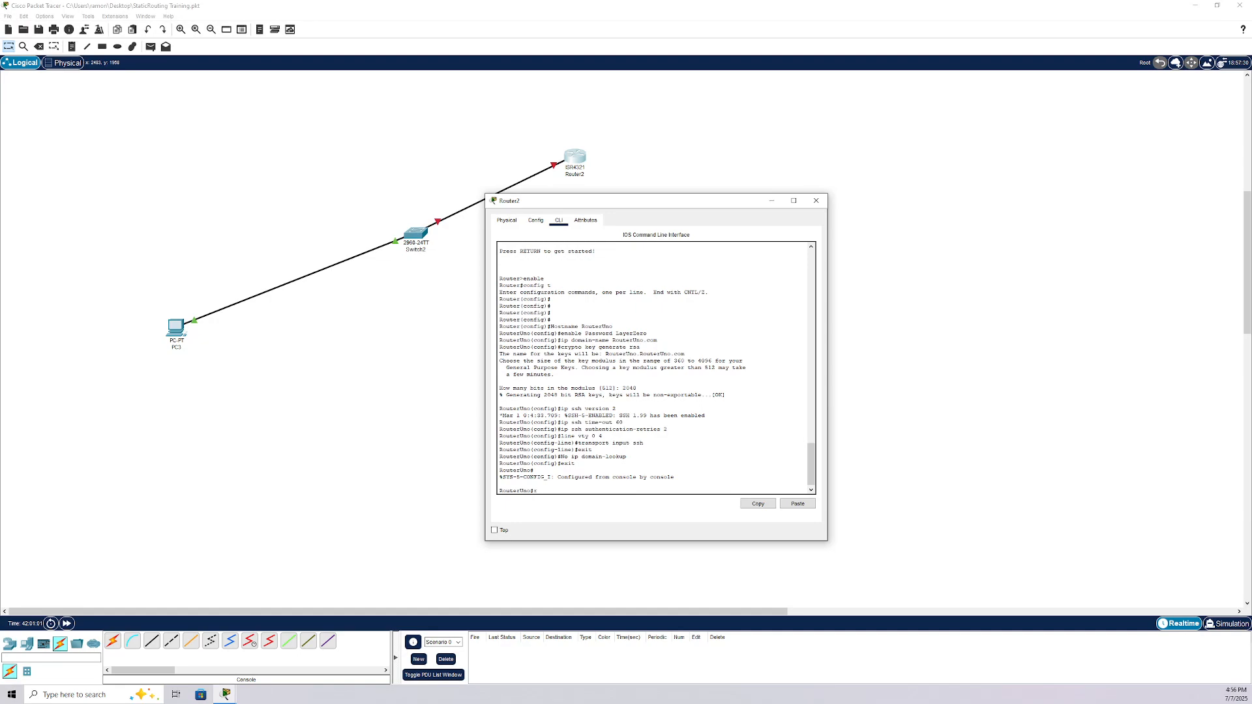
Step: Test the domain lookup setting by running the nonsense command ests in privileged mode
key(BackSpace)
key(BackSpace)
key(BackSpace)
text(ests)
key(Return)
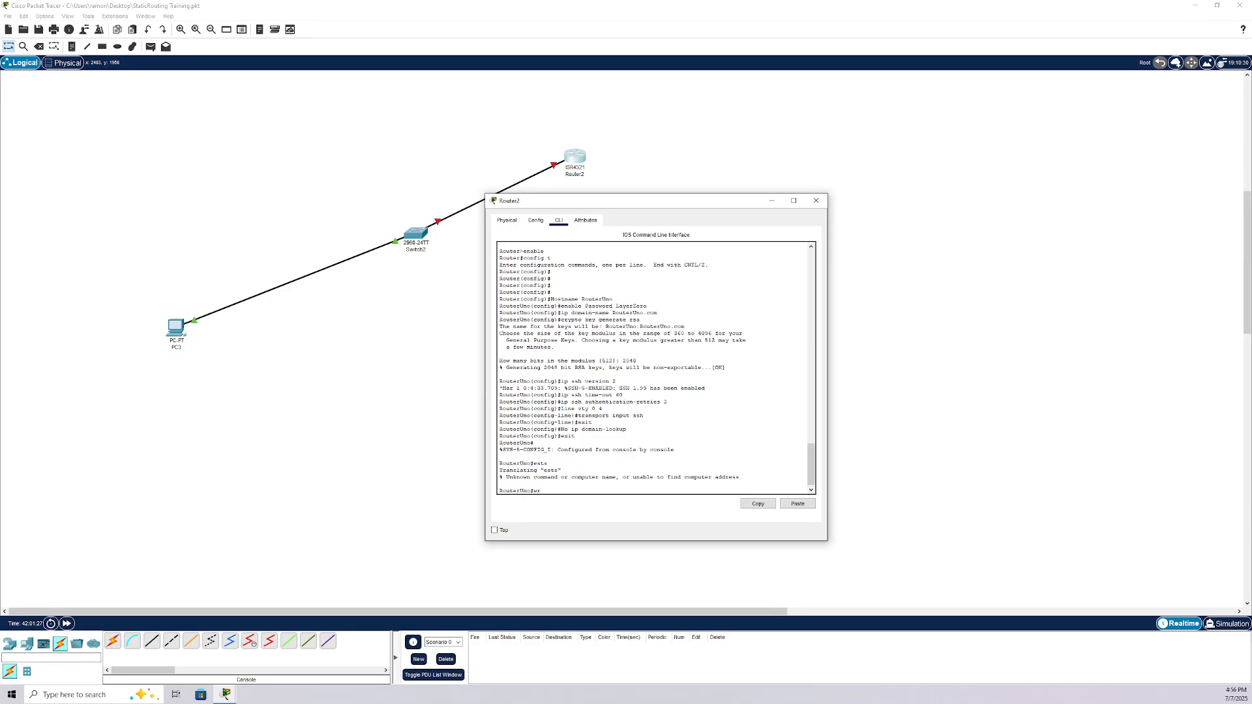
Step: Save the router's configuration with wr and re-enter global configuration mode with config t
key(Return)
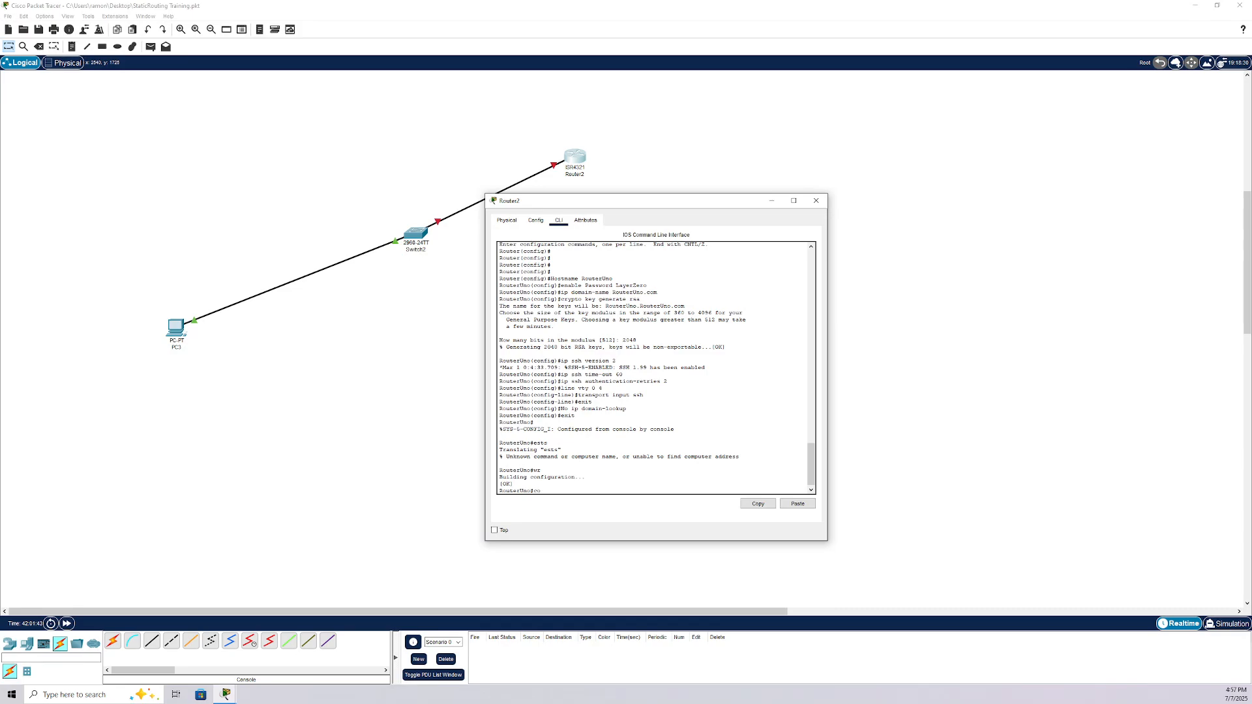
text(nfig t)
key(Return)
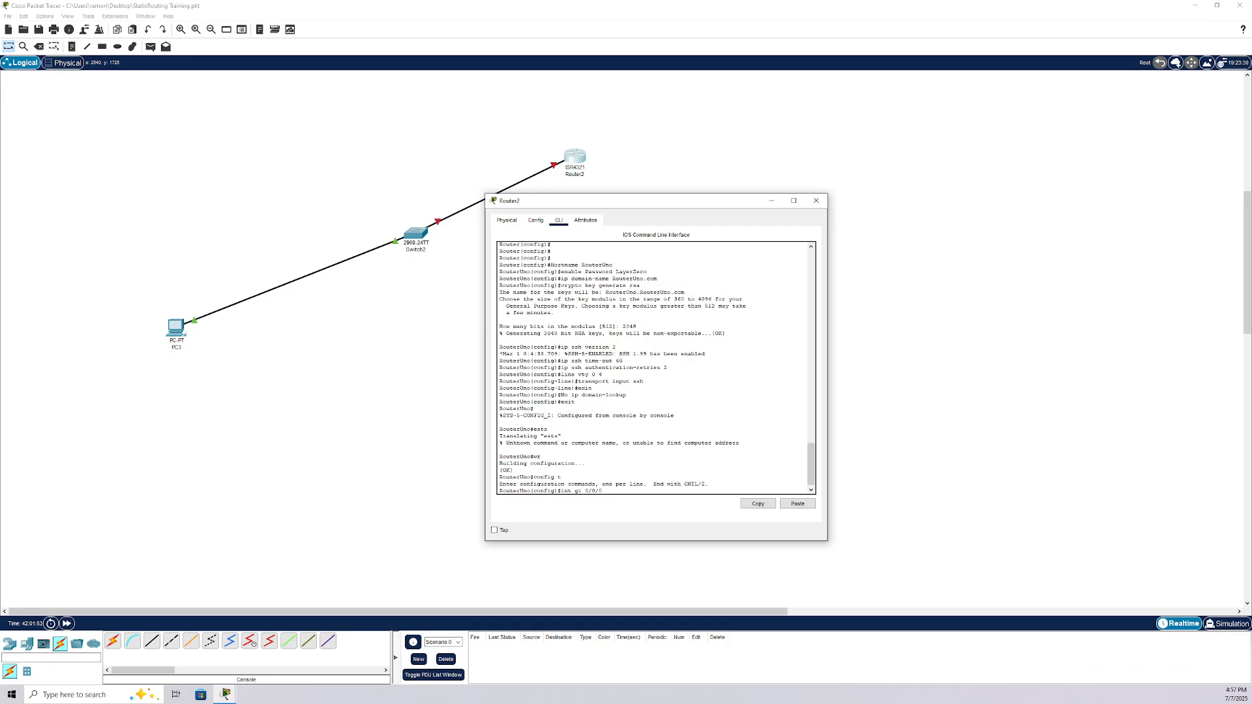
Step: Create subinterface gi 0/0/0.20 and try to assign it the address 10.1.1.1 with mask 255.255.255.0
text(.20)
key(Return)
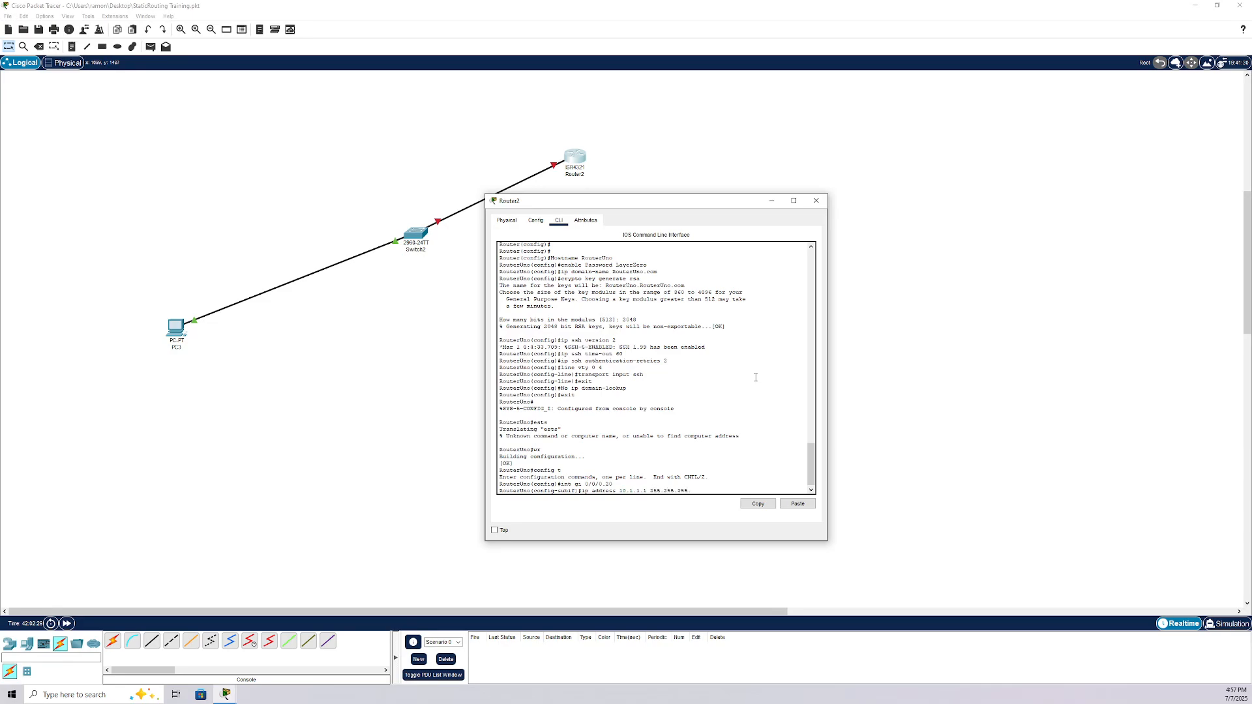
key(Return)
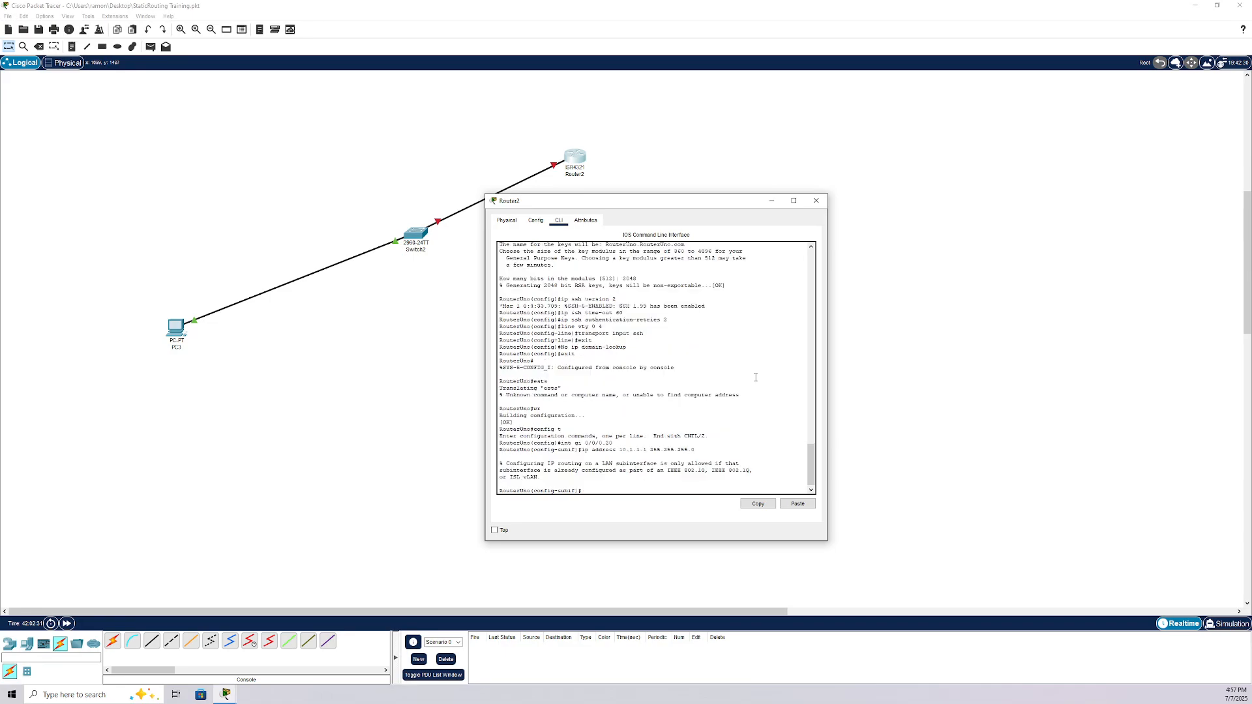
key(Return)
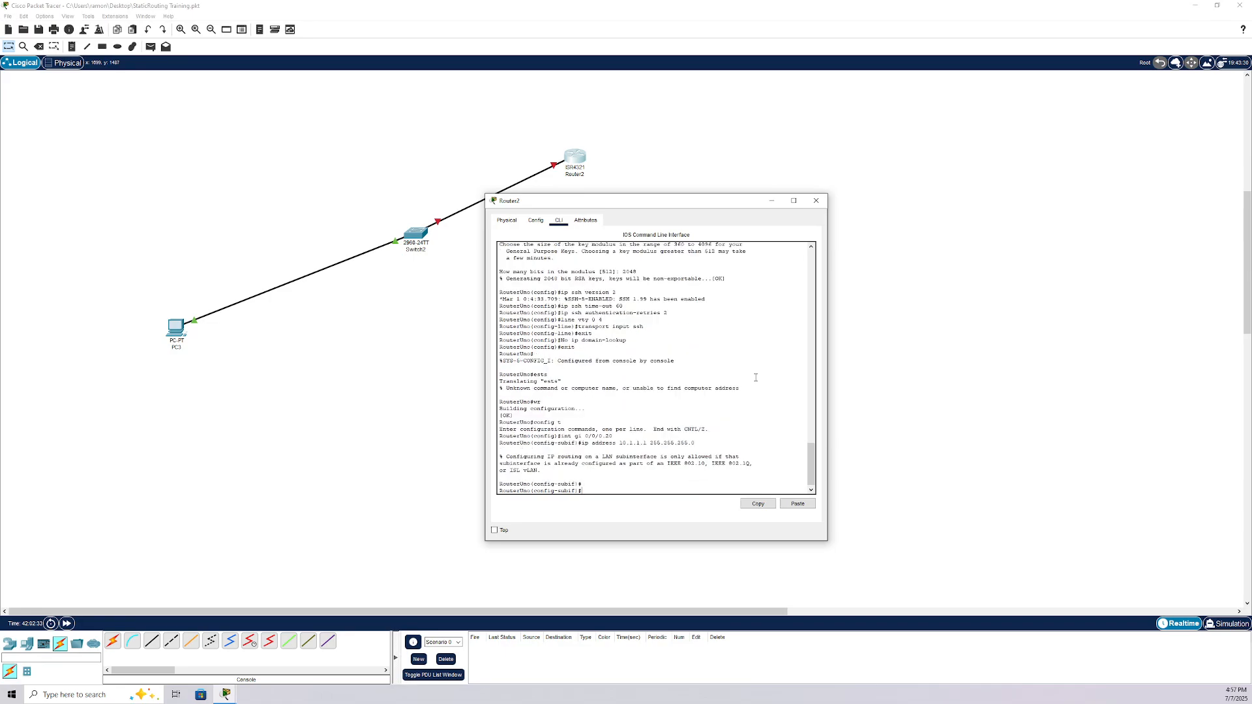
Step: Create subinterface gi 0/0/0.21 and try to assign it the address 10.1.1.2 with mask 255.255.255.0
key(Up)
key(Up)
key(Return)
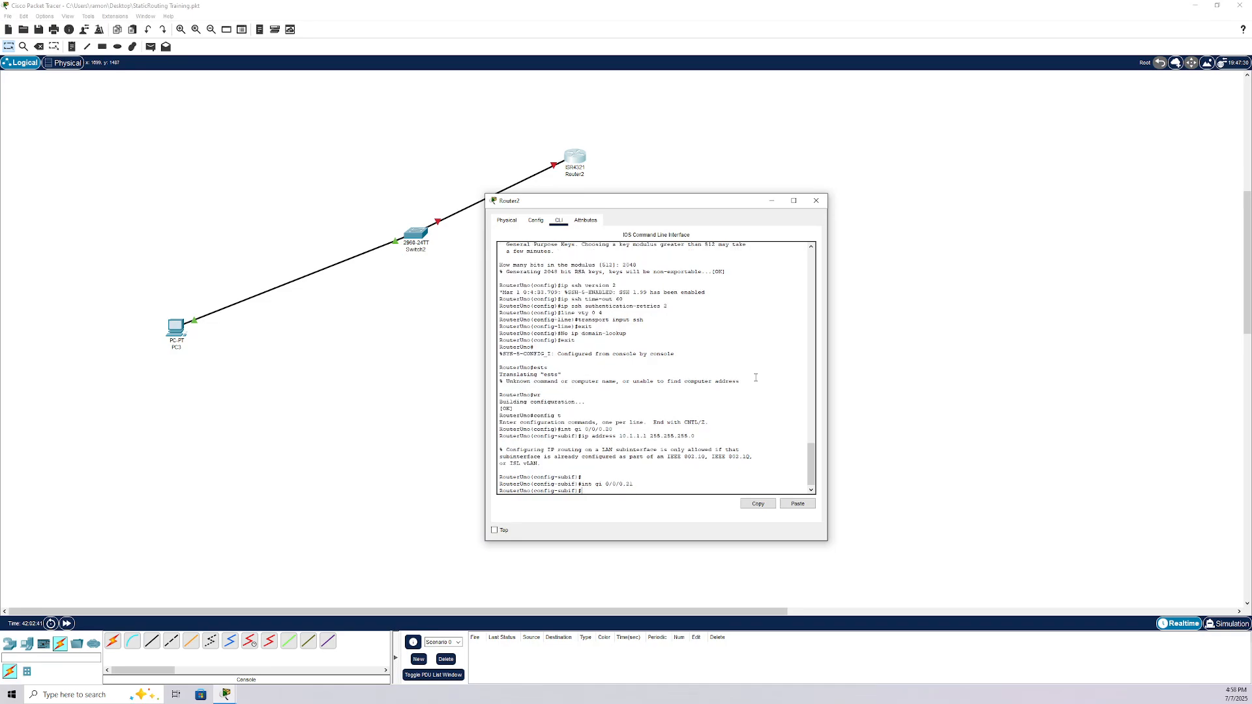
key(Up)
key(Up)
key(Return)
Step: Create subinterface gi 0/0/0.19 and try to assign it the address 192.168.0.1 with mask 255.255.255.0
key(Up)
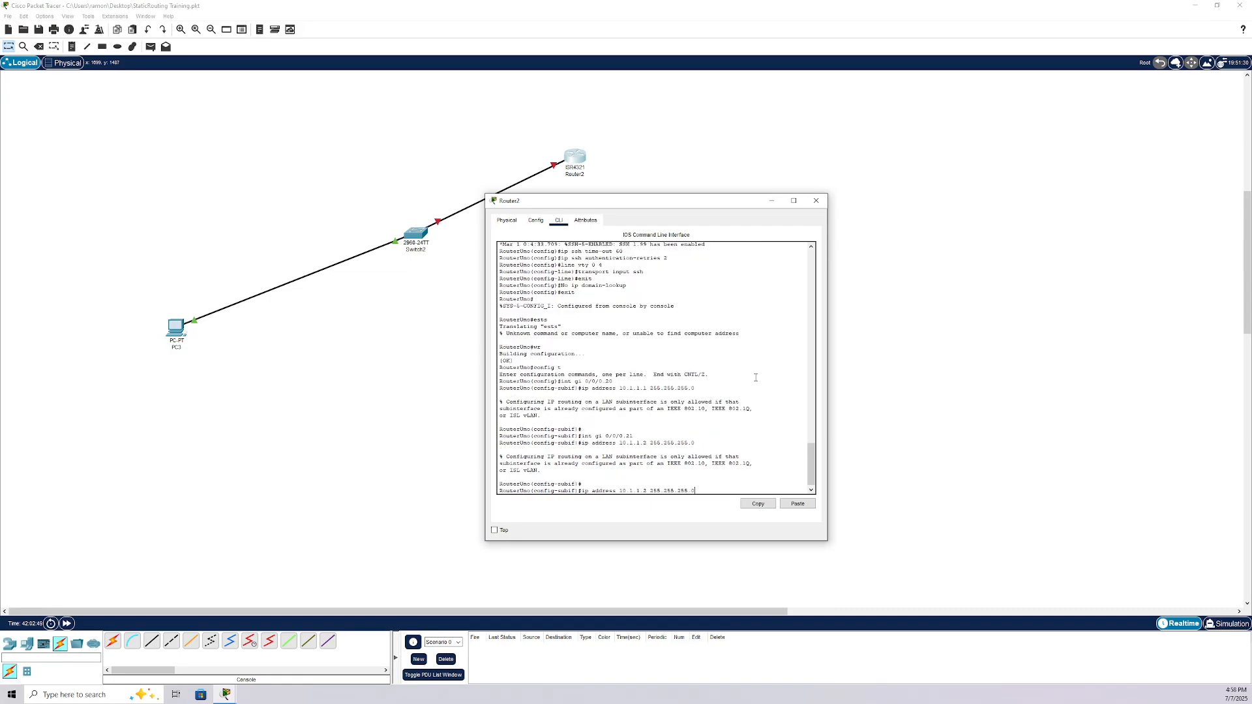
key(Up)
key(Return)
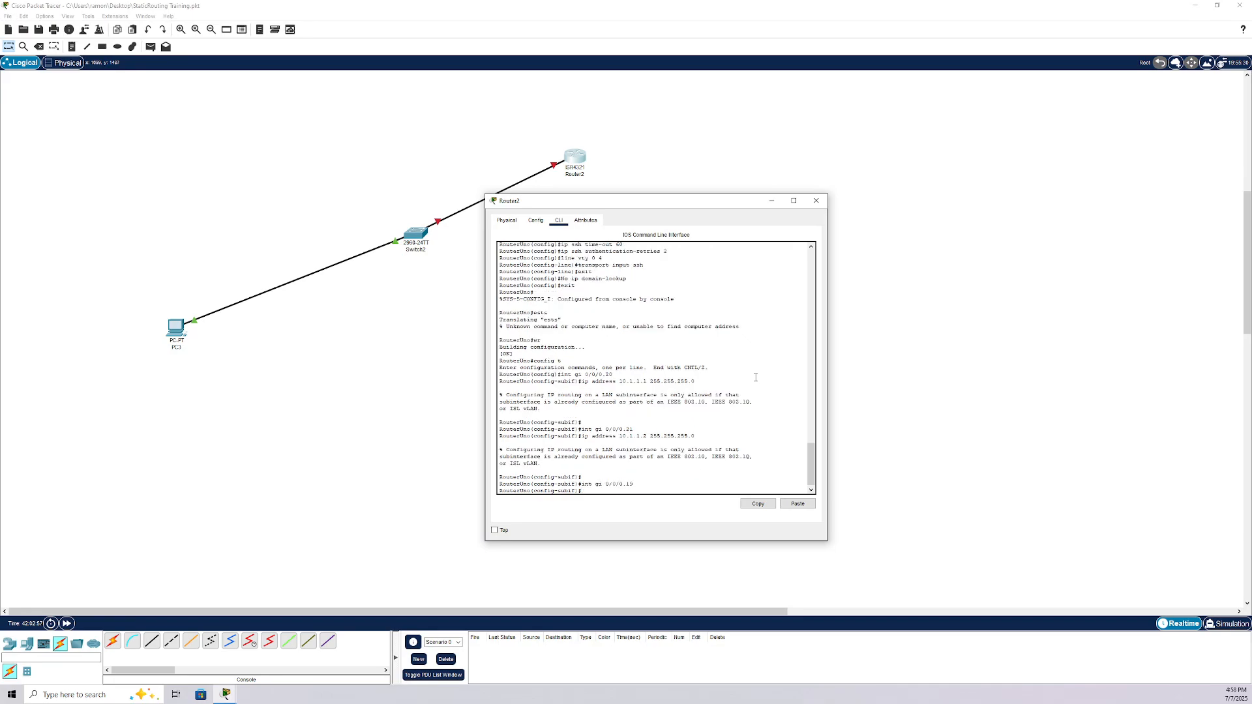
text(ip)
key(Return)
key(Return)
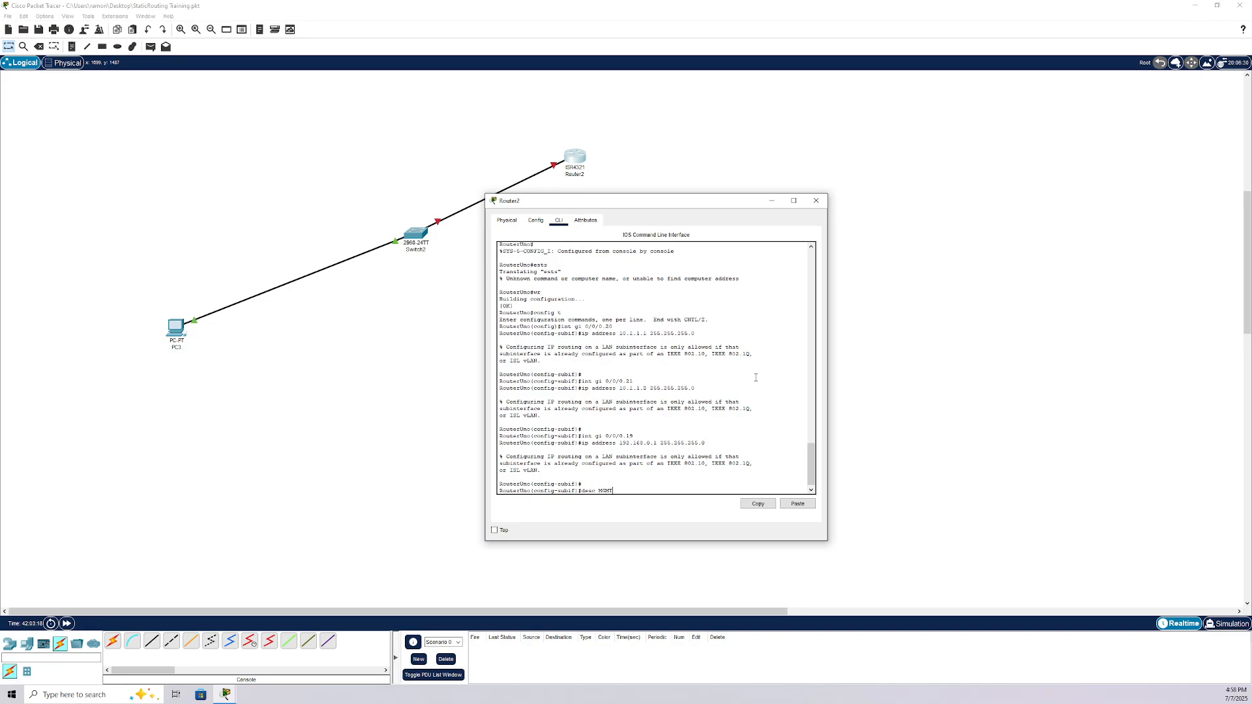
Step: Set the description of subinterface gi 0/0/0.19 to MGMT and that of gi 0/0/0.21 to phone
key(Return)
key(Up)
key(Up)
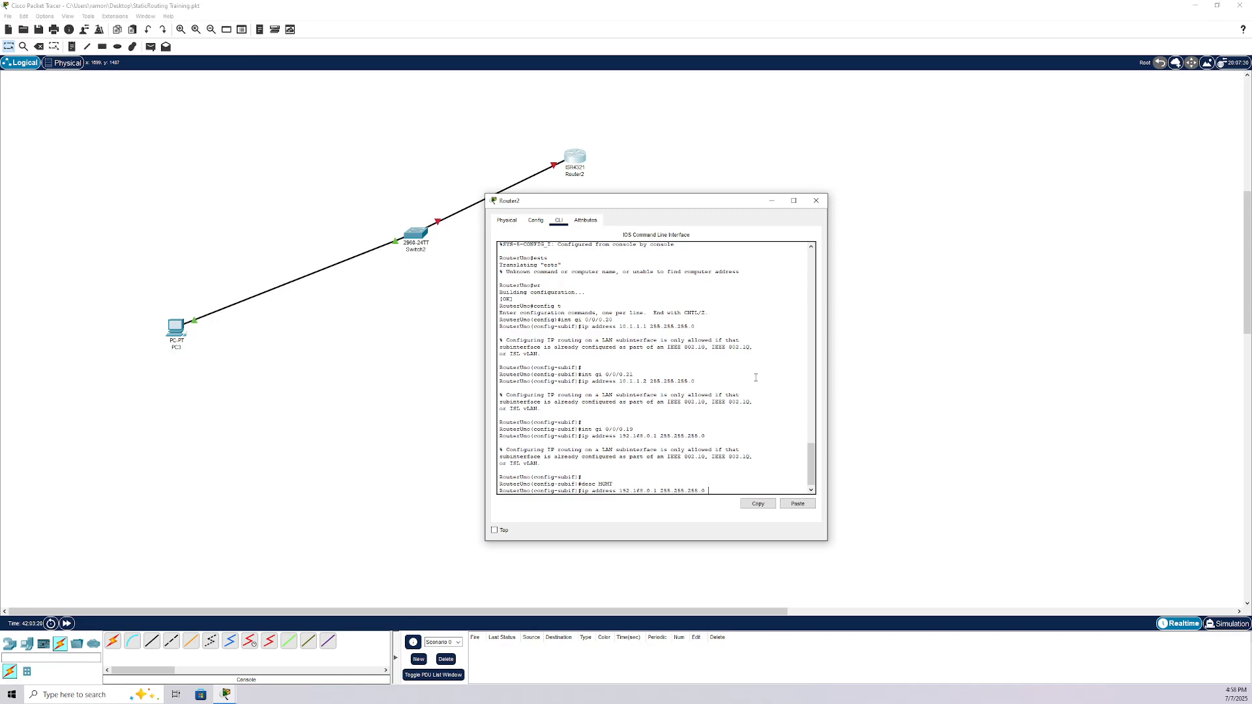
key(Up)
key(Return)
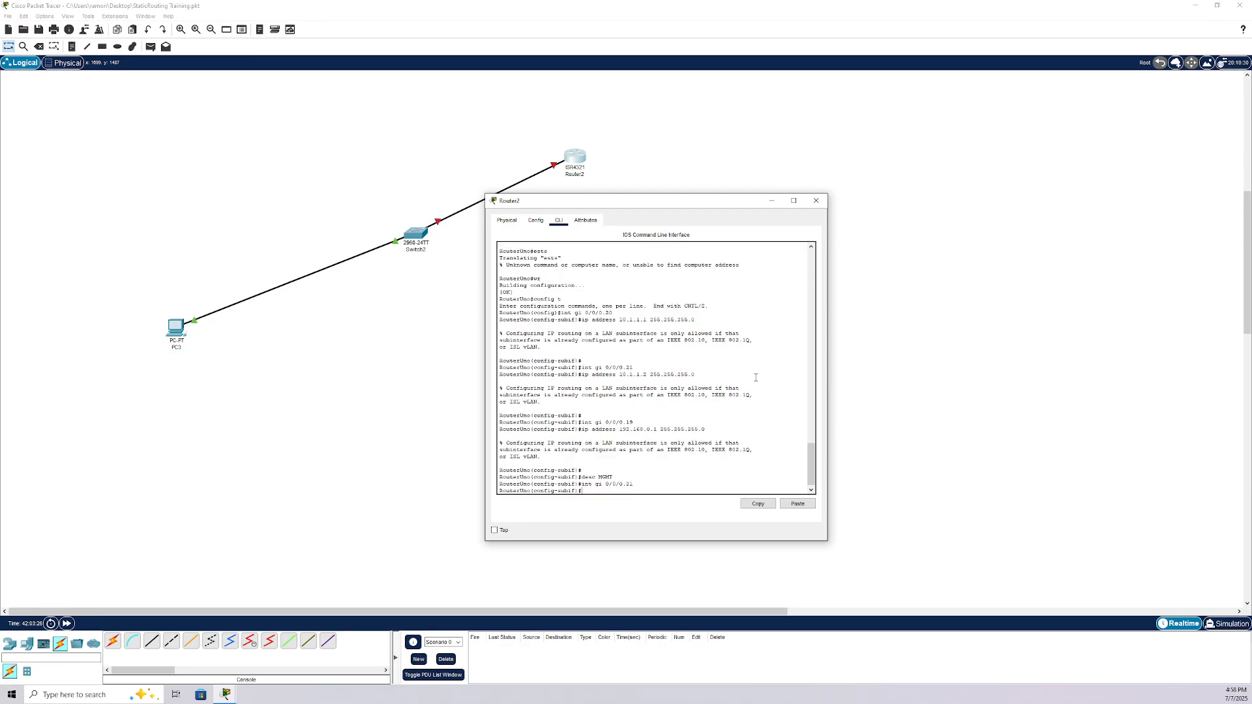
text(DESC phone)
key(Return)
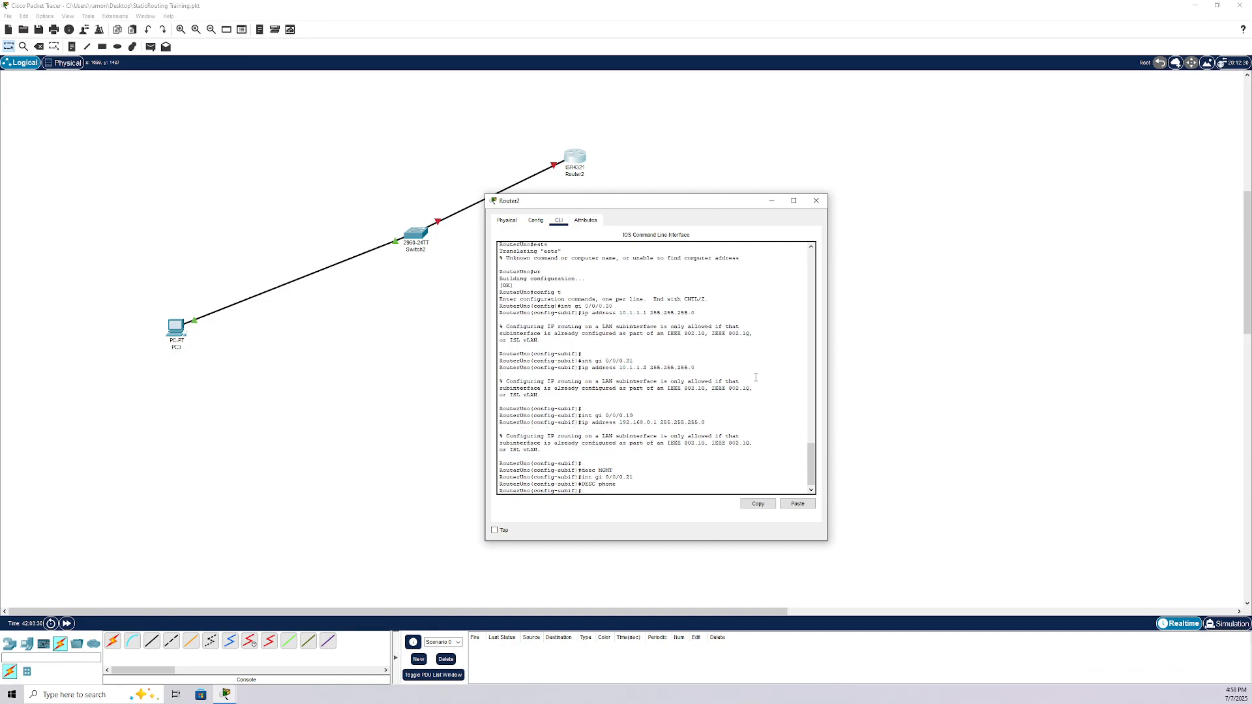
Step: Set the description of subinterface gi 0/0/0.20 to PC and exit back to privileged mode
key(Up)
key(Up)
key(Return)
text(DESC phone)
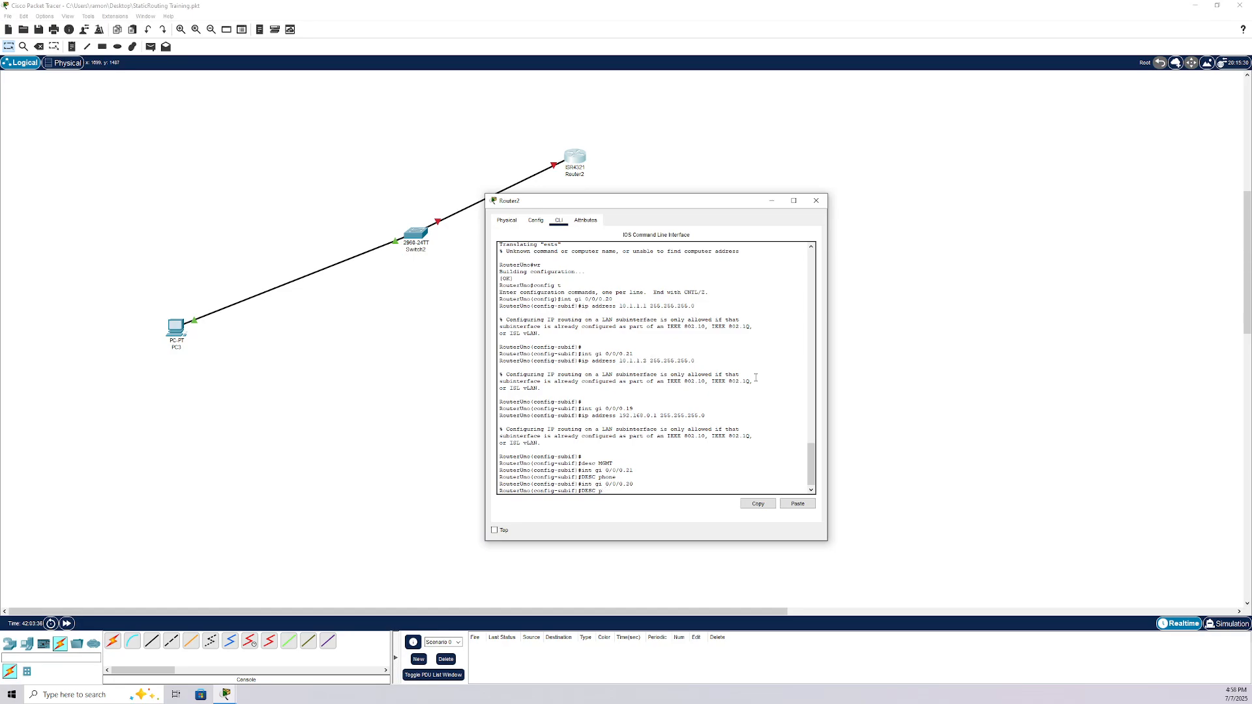
key(Return)
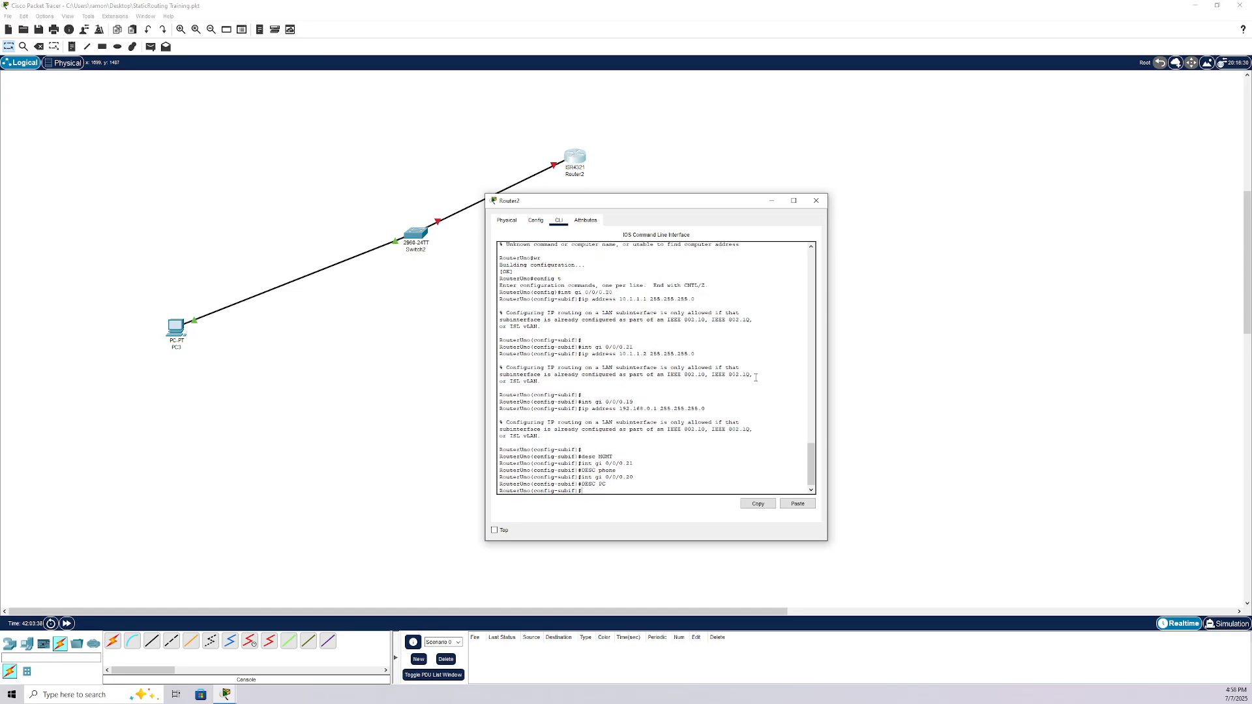
text(exit)
key(Return)
text(ex)
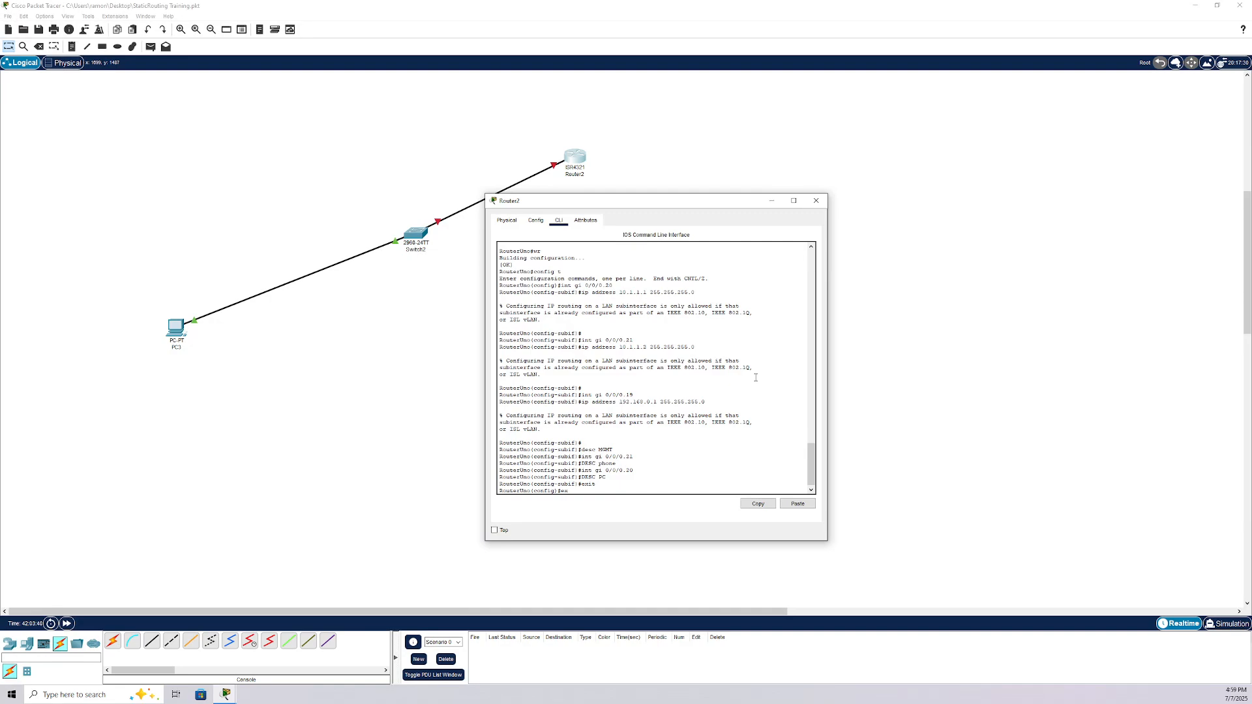
text(it)
key(Return)
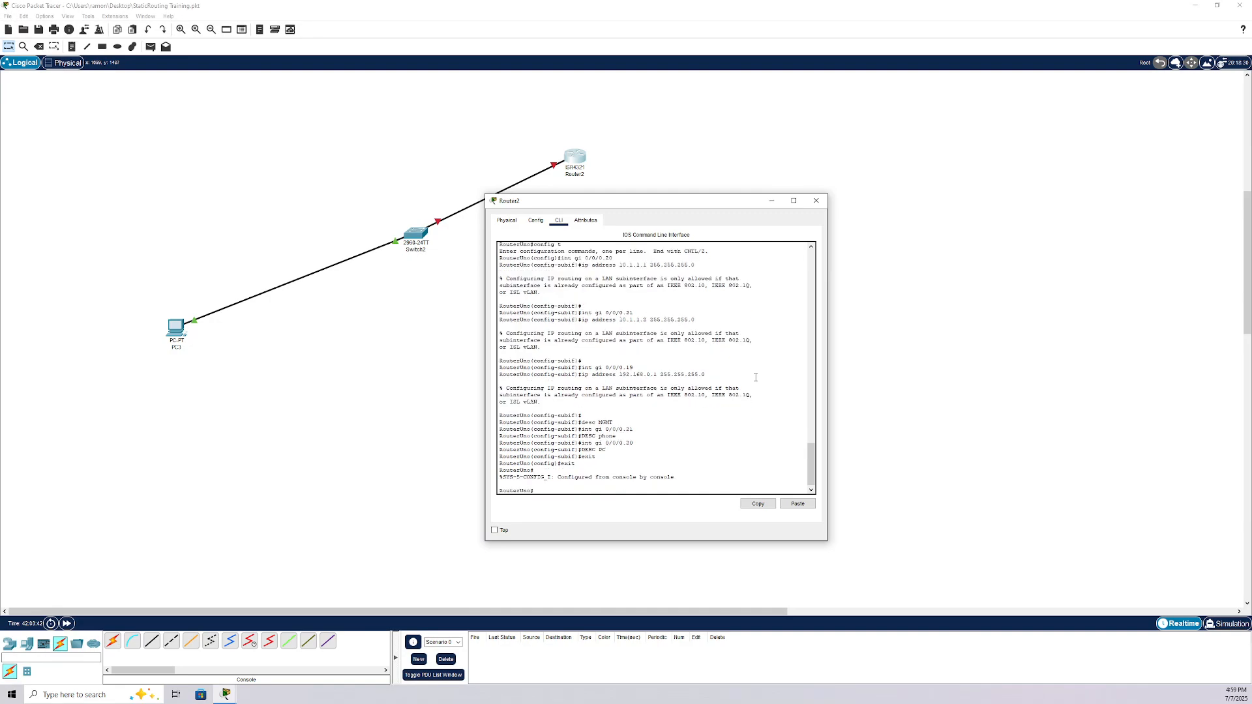
Step: Display the running configuration and examine its SSH settings, subinterface entries and VTY line section
text(sh ru)
key(Return)
key(space)
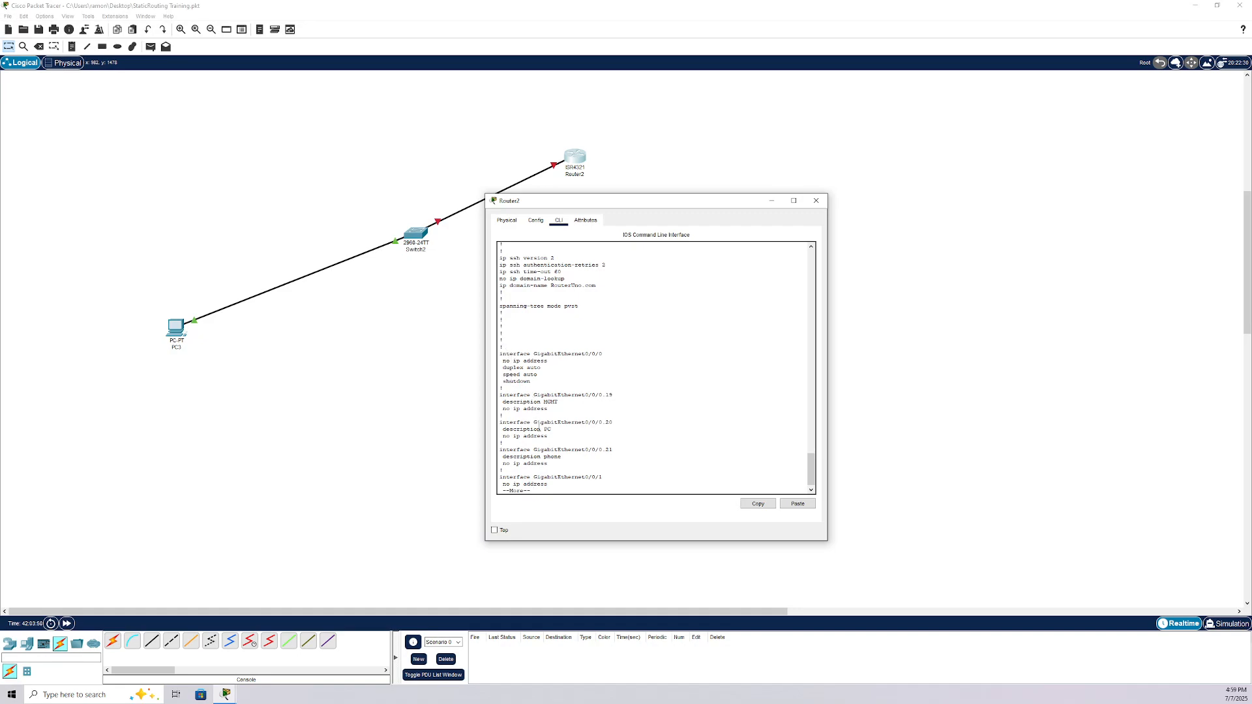
key(space)
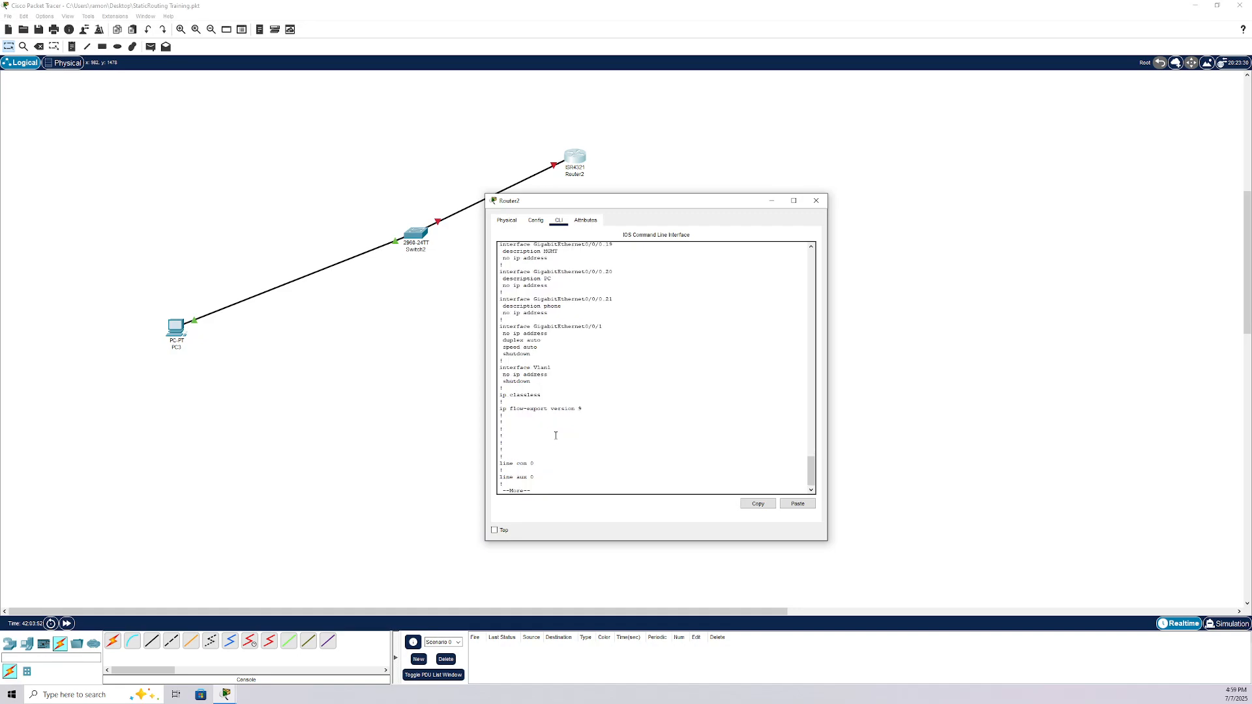
scroll(621, 420, up, 1)
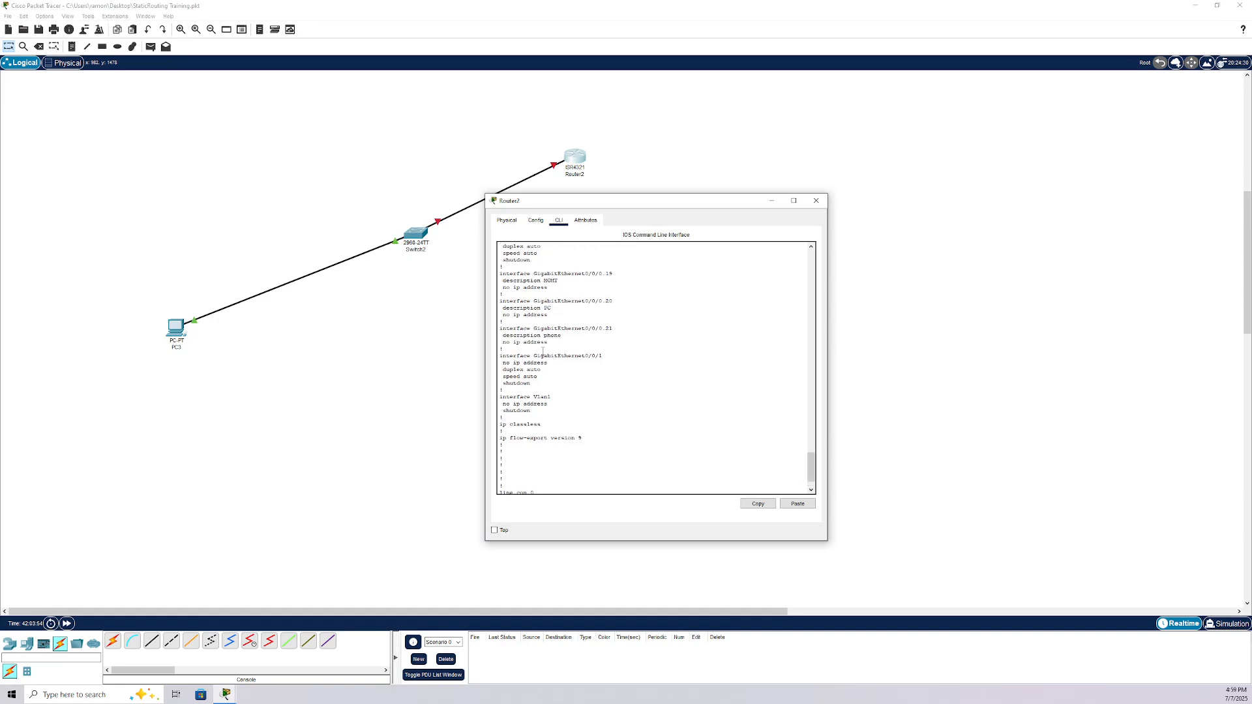
scroll(540, 351, up, 1)
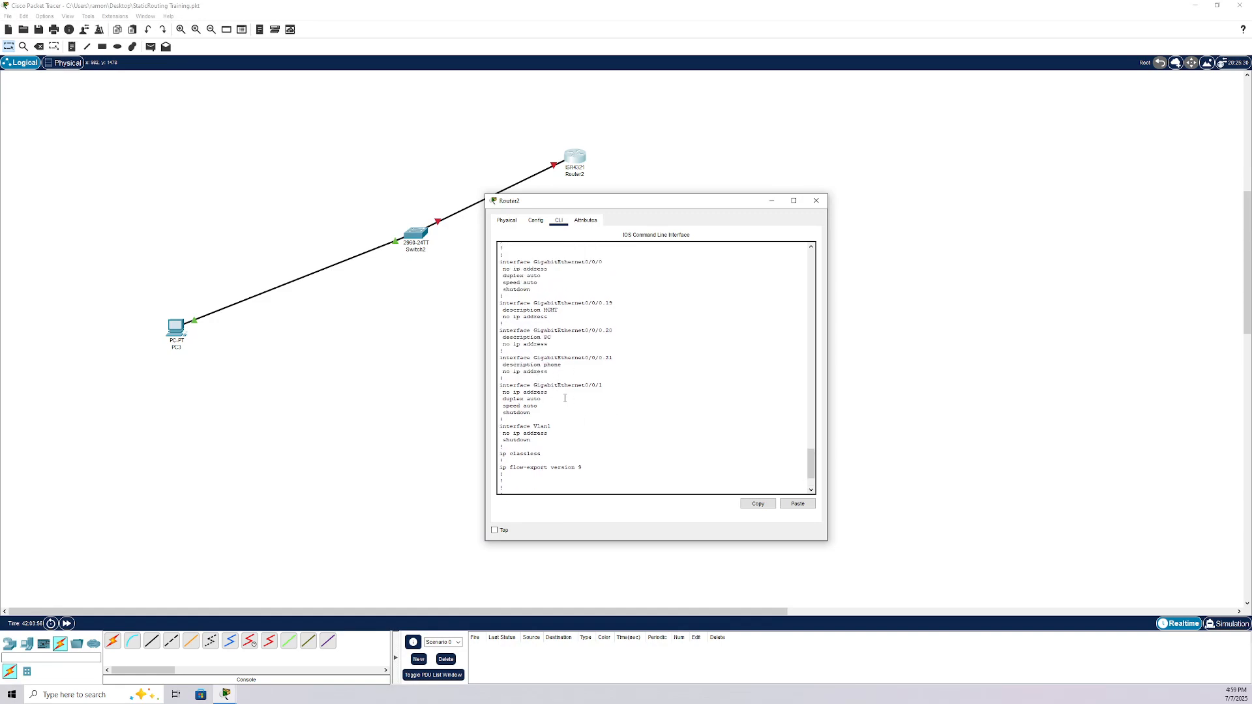
scroll(548, 327, up, 1)
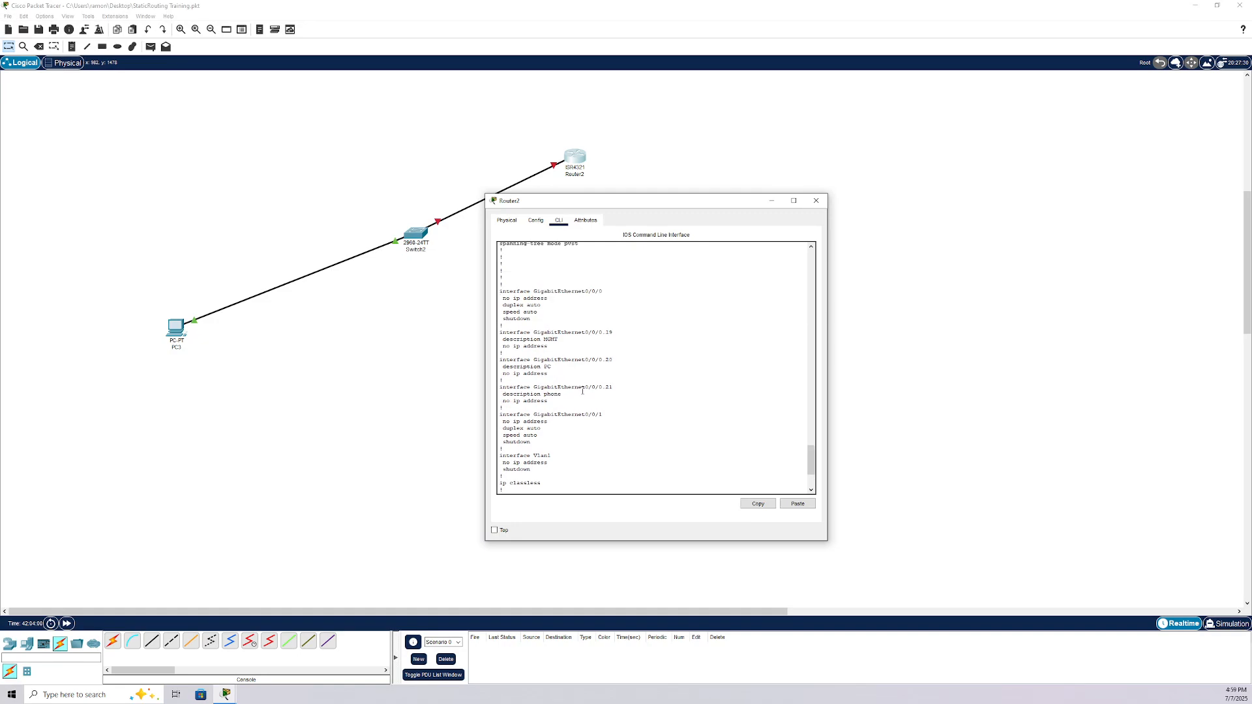
scroll(583, 392, down, 3)
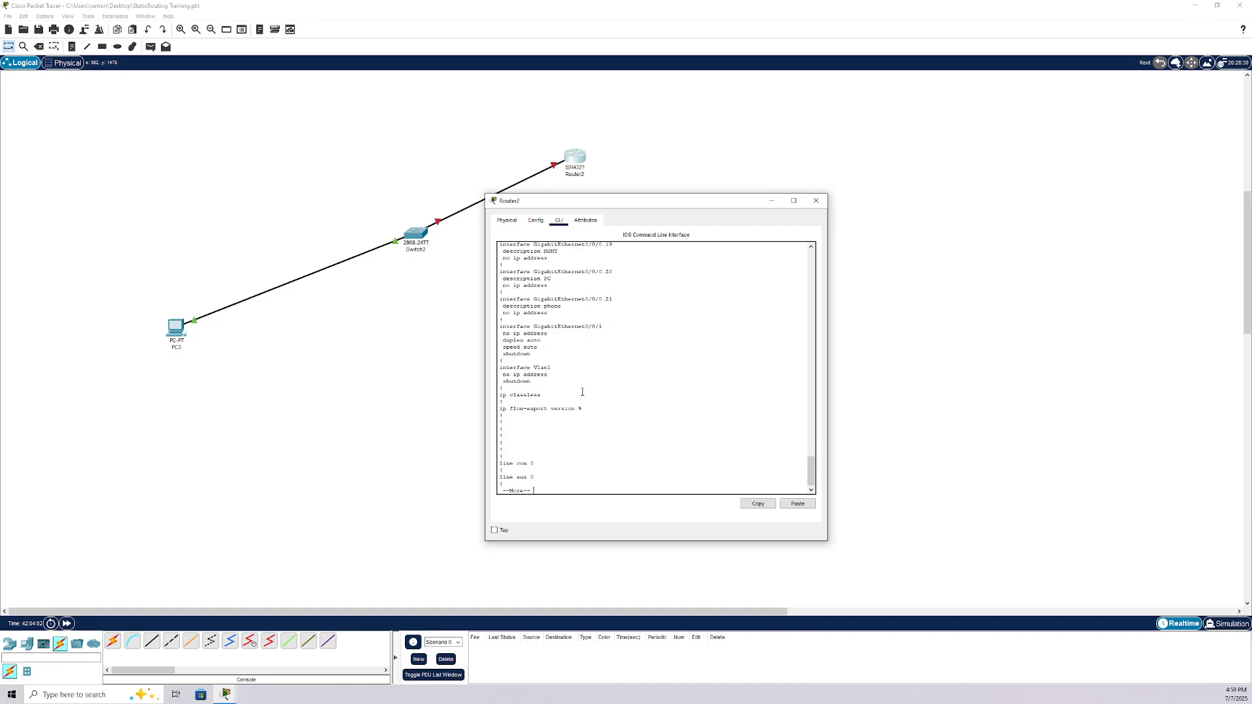
key(space)
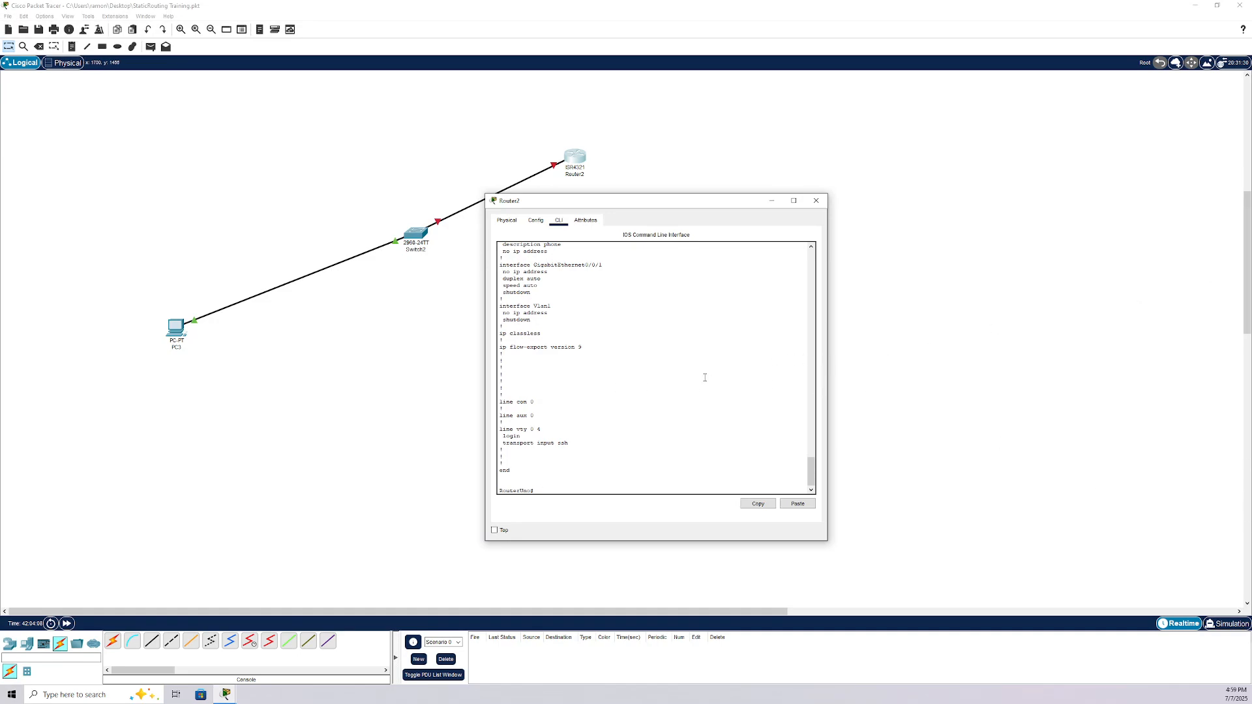
scroll(693, 400, up, 8)
scroll(693, 399, up, 10)
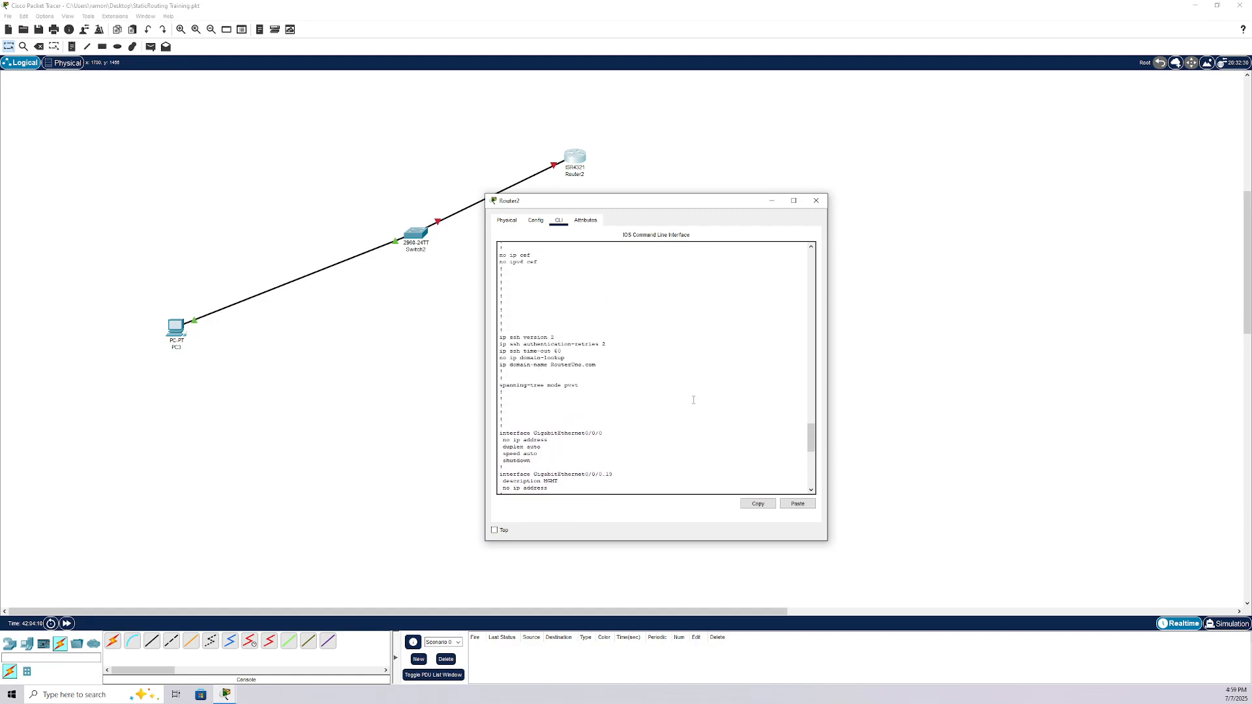
scroll(693, 399, up, 10)
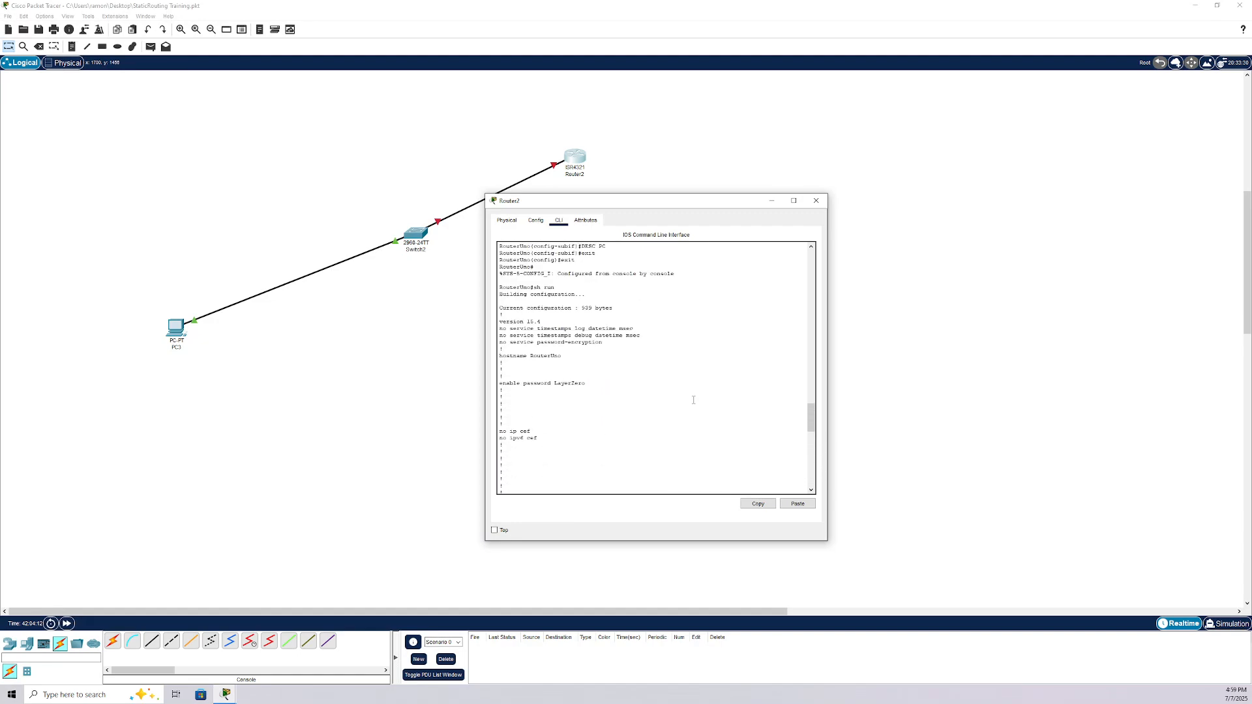
scroll(693, 400, down, 15)
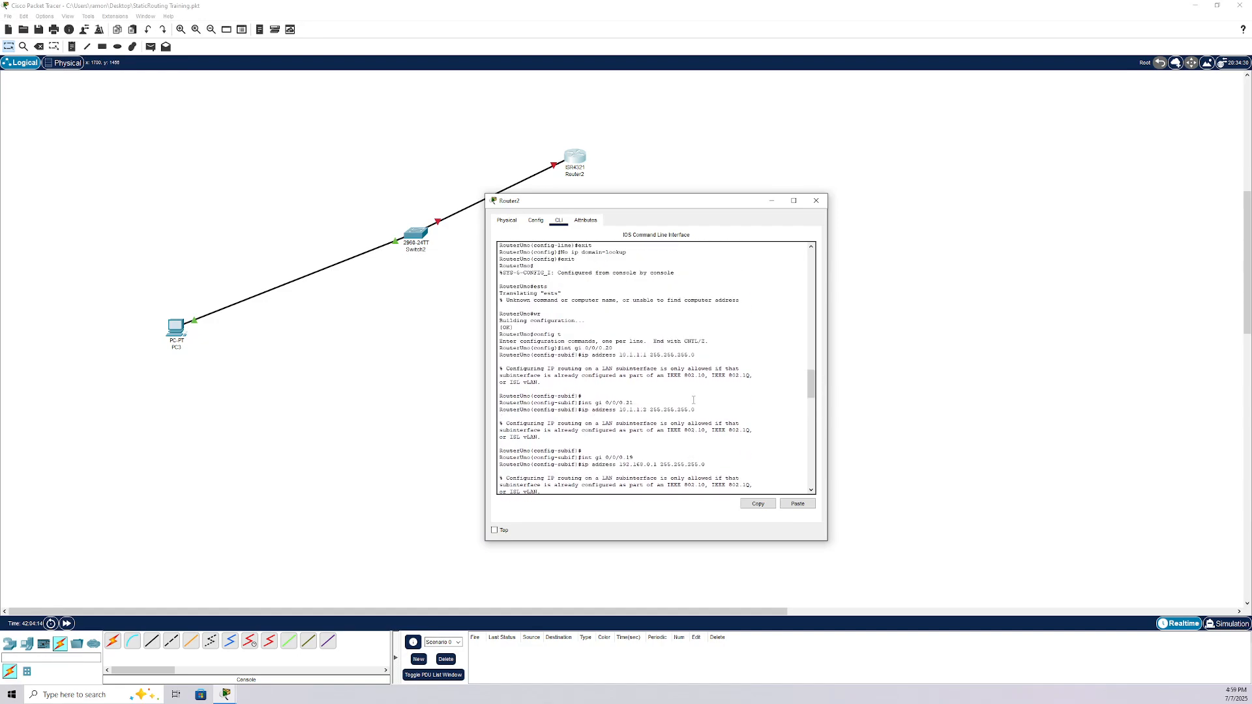
scroll(696, 400, down, 10)
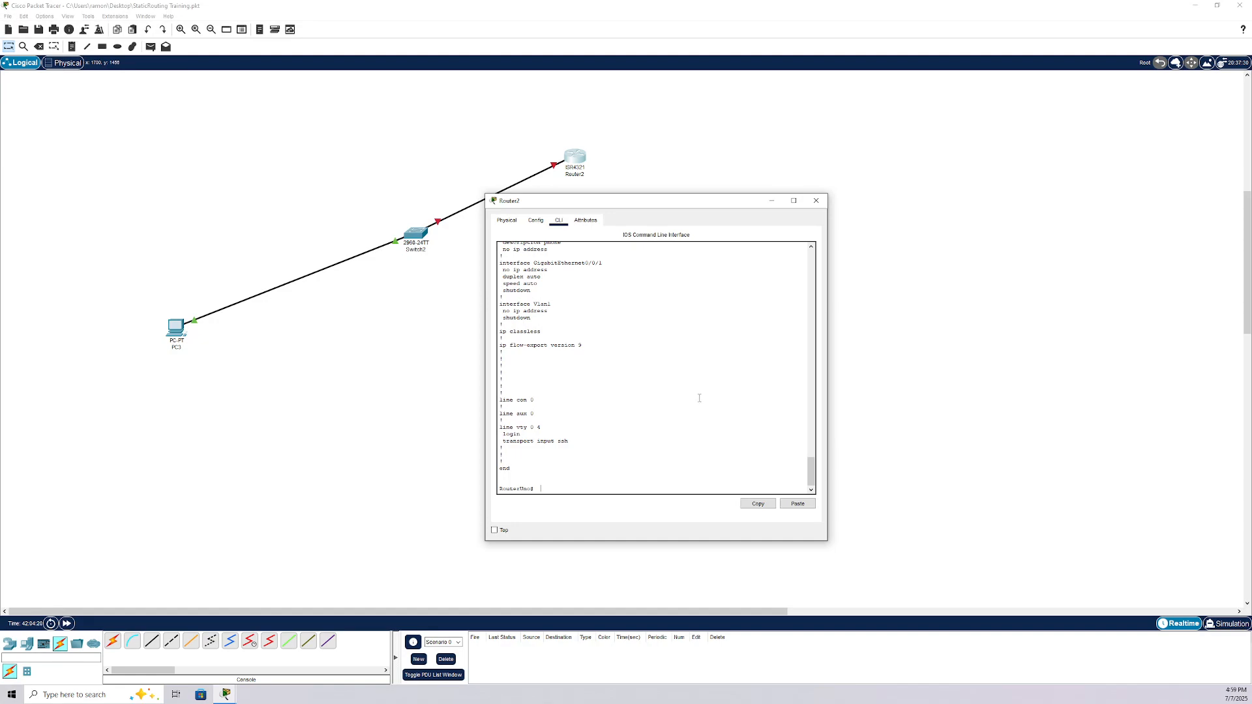
key(Return)
key(Return)
key(Return)
key(Return)
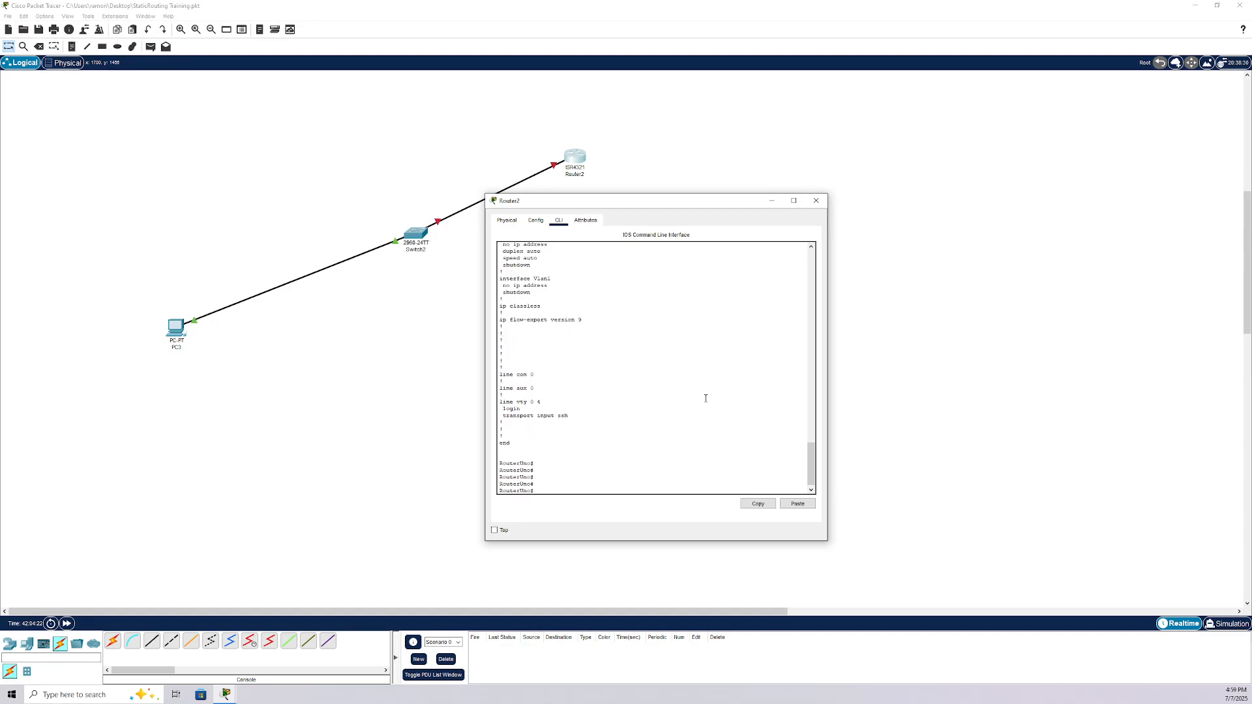
Step: Enter global configuration mode, open VTY lines 0 4 and set the SSH version to 2
text(config t)
key(Return)
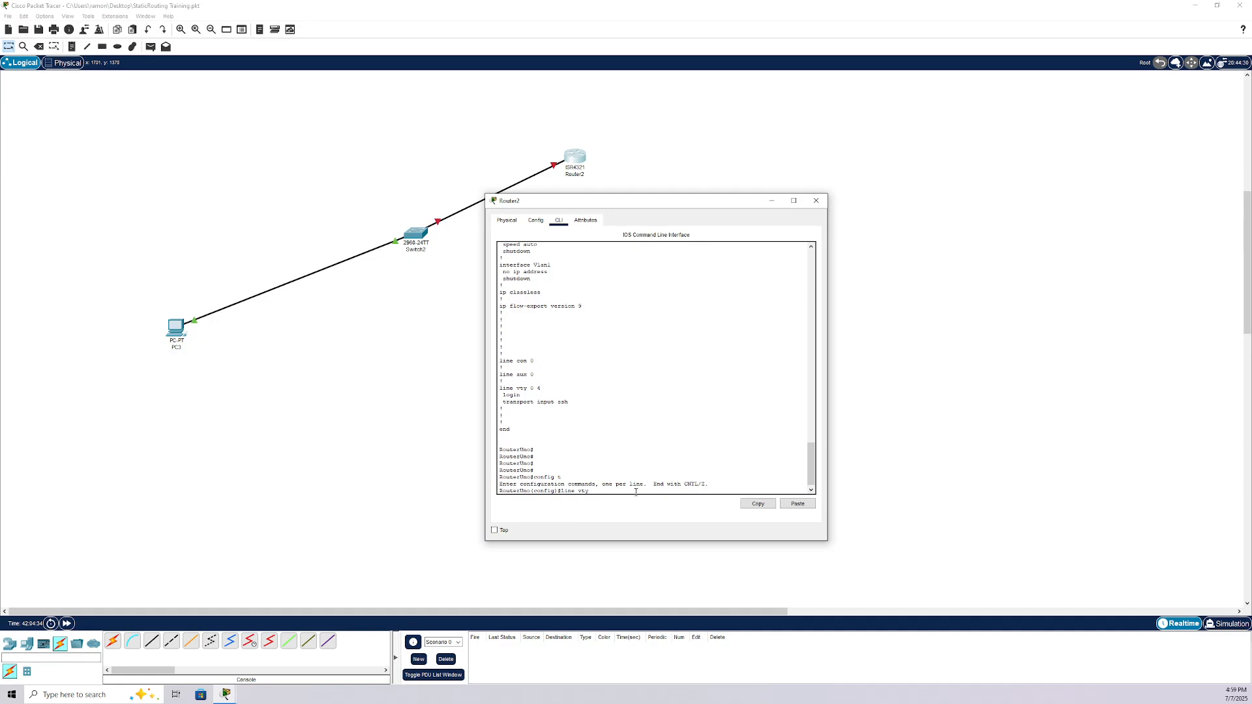
key(Return)
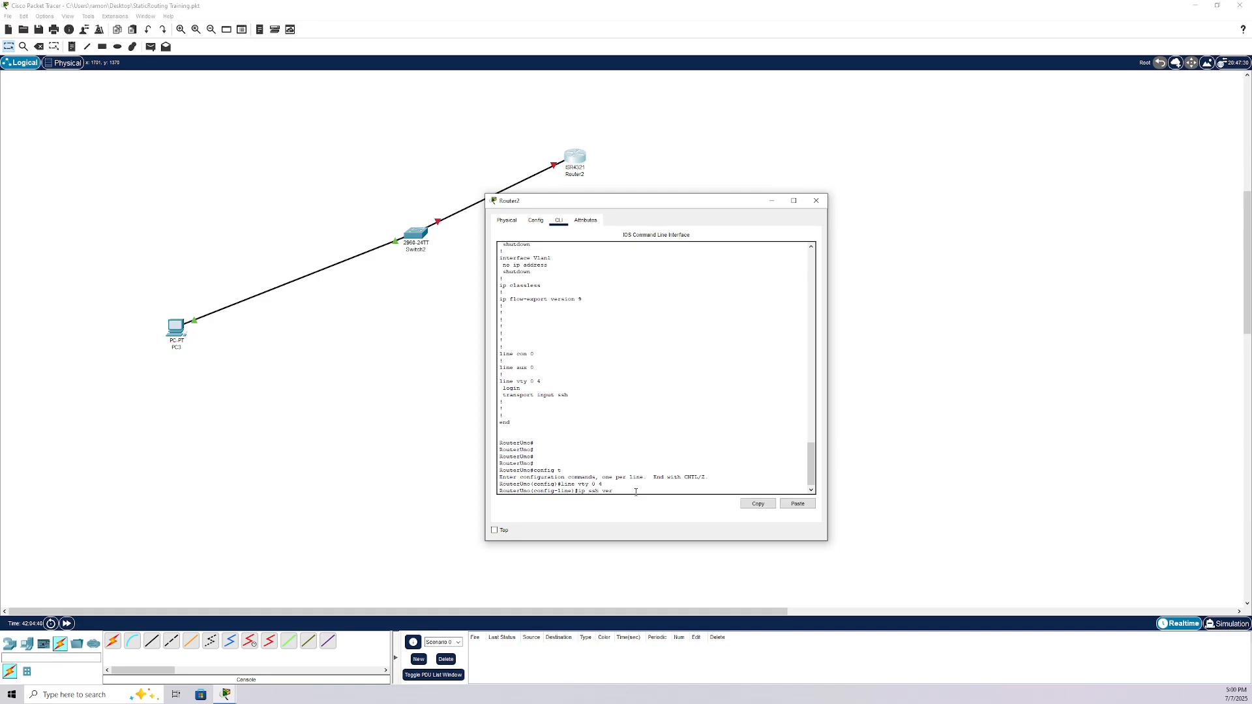
key(Return)
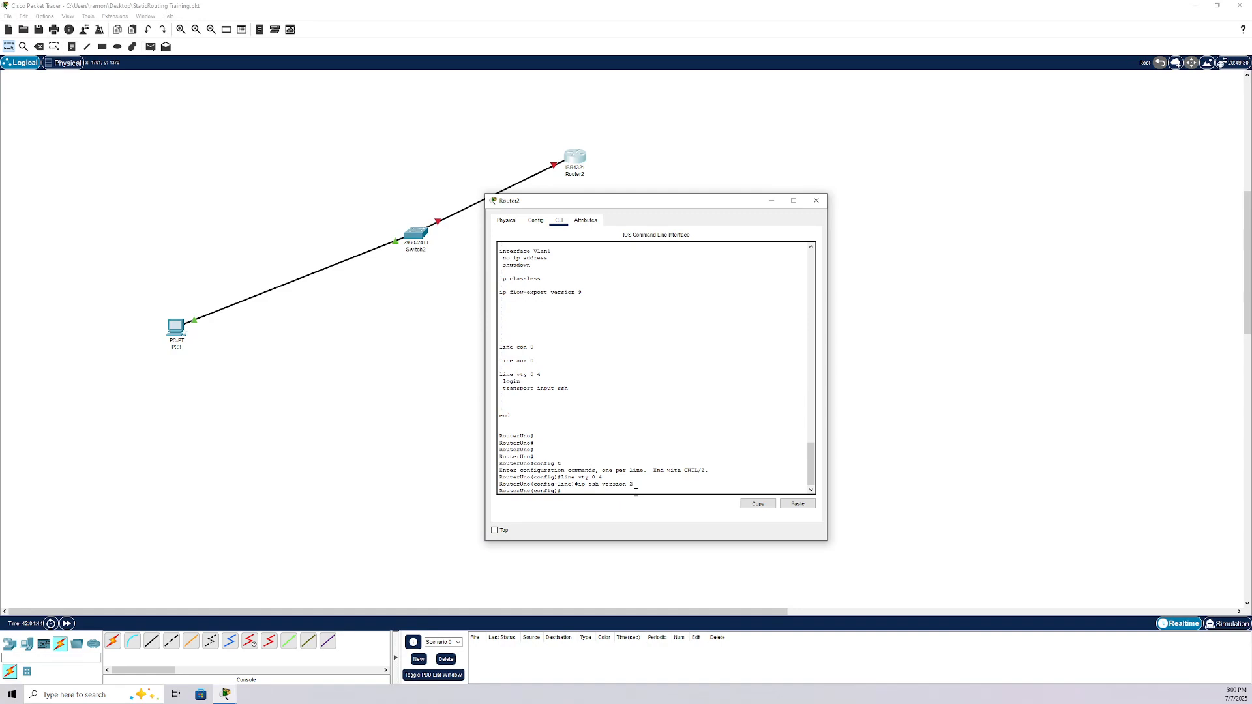
Step: Reopen VTY lines 0 4, set the SSH time-out to 60 and exit to privileged mode
key(Up)
key(Up)
key(Return)
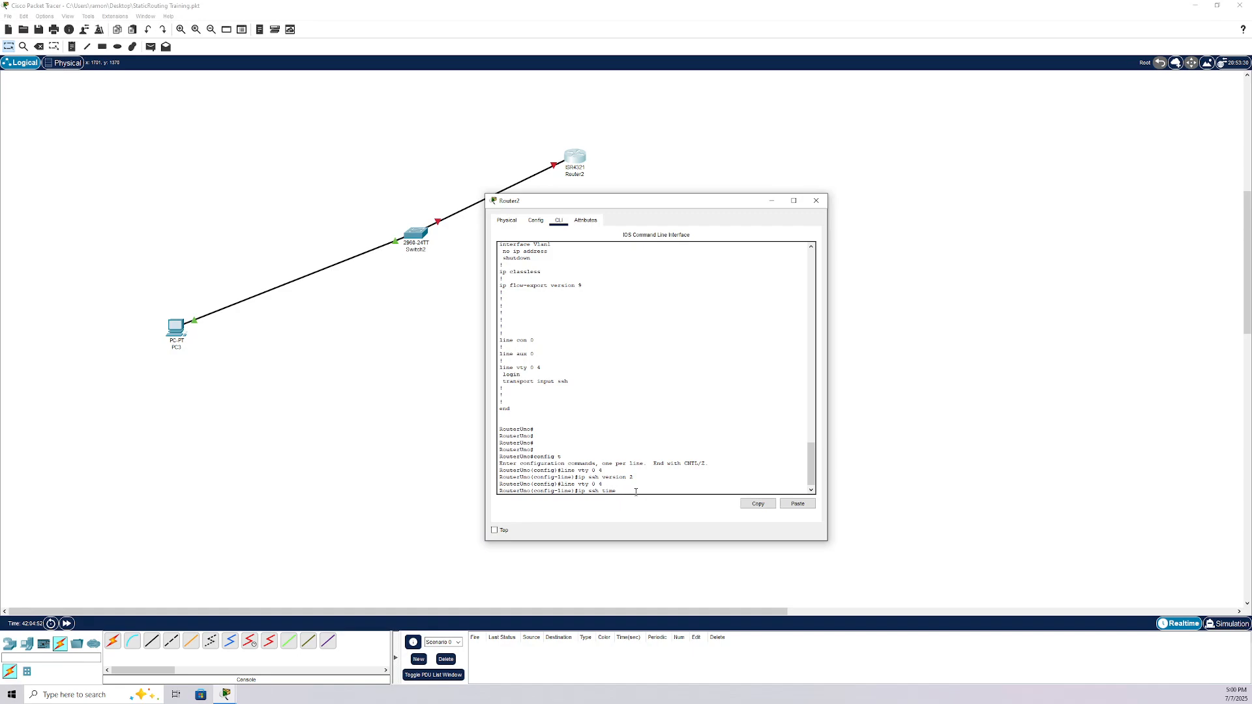
text(ip ssh time-out 60)
key(Return)
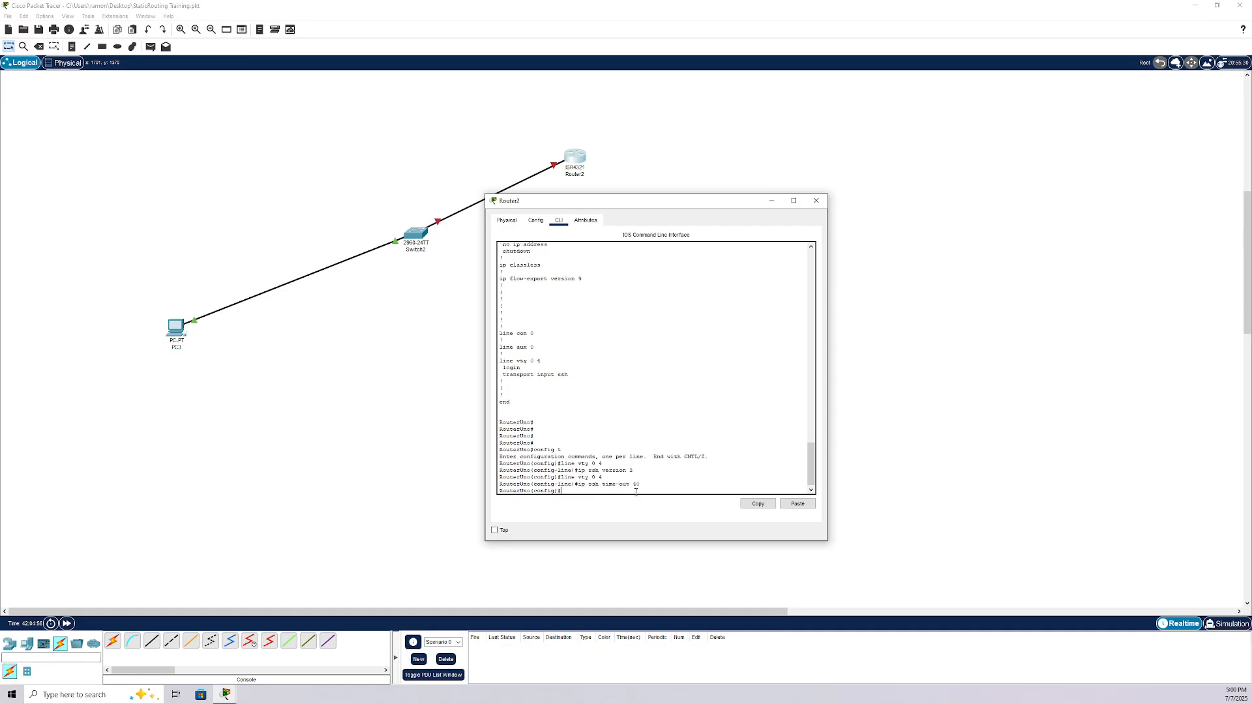
text(exit)
key(Return)
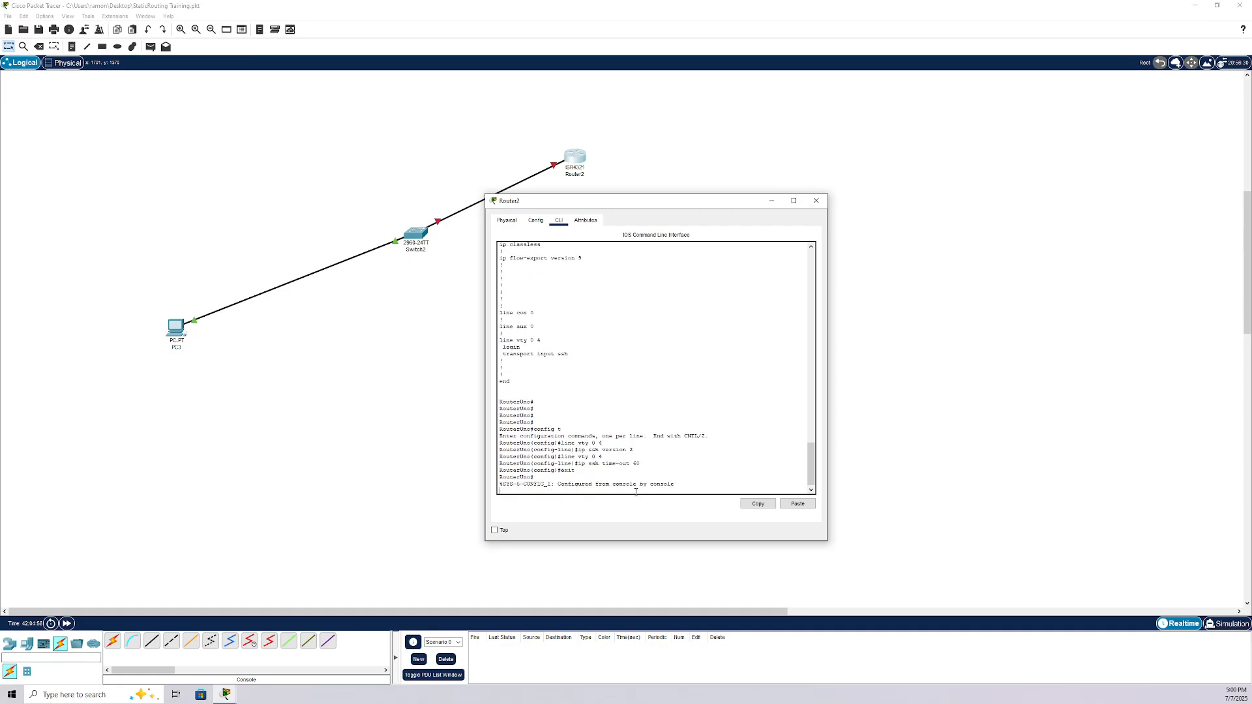
key(Return)
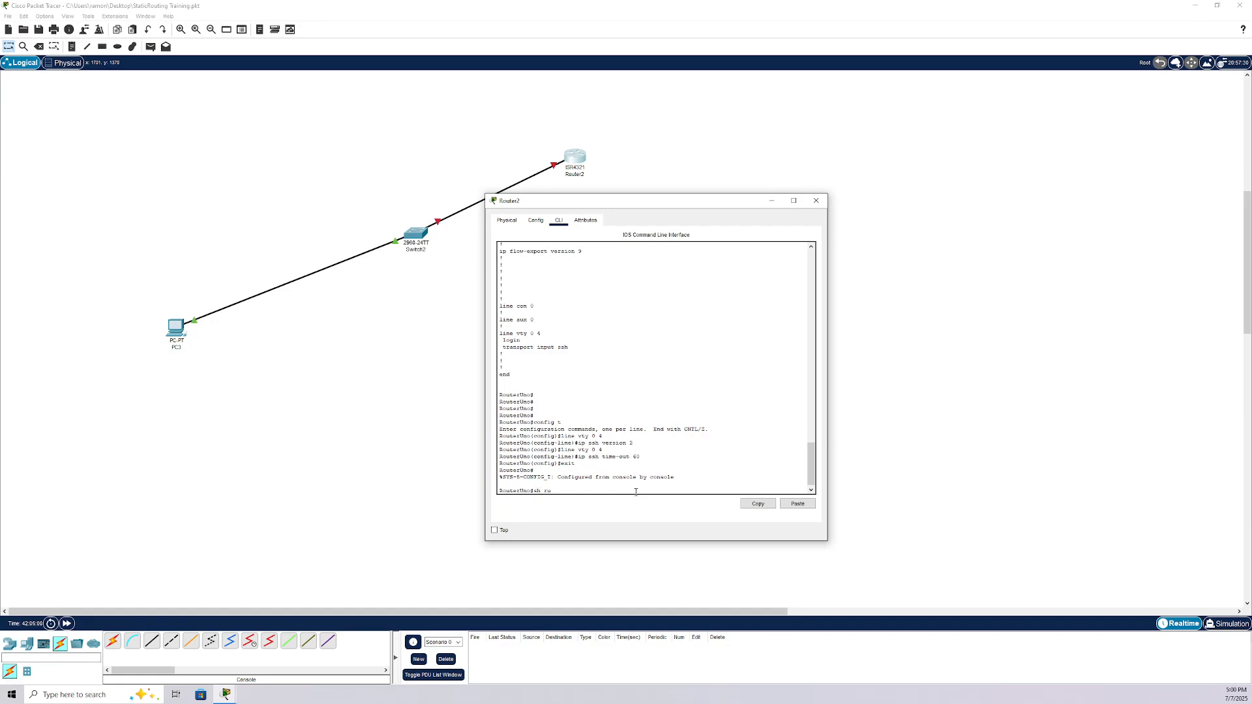
Step: Display the running configuration again and check the SSH settings and the VTY line section
text(sh run)
key(Return)
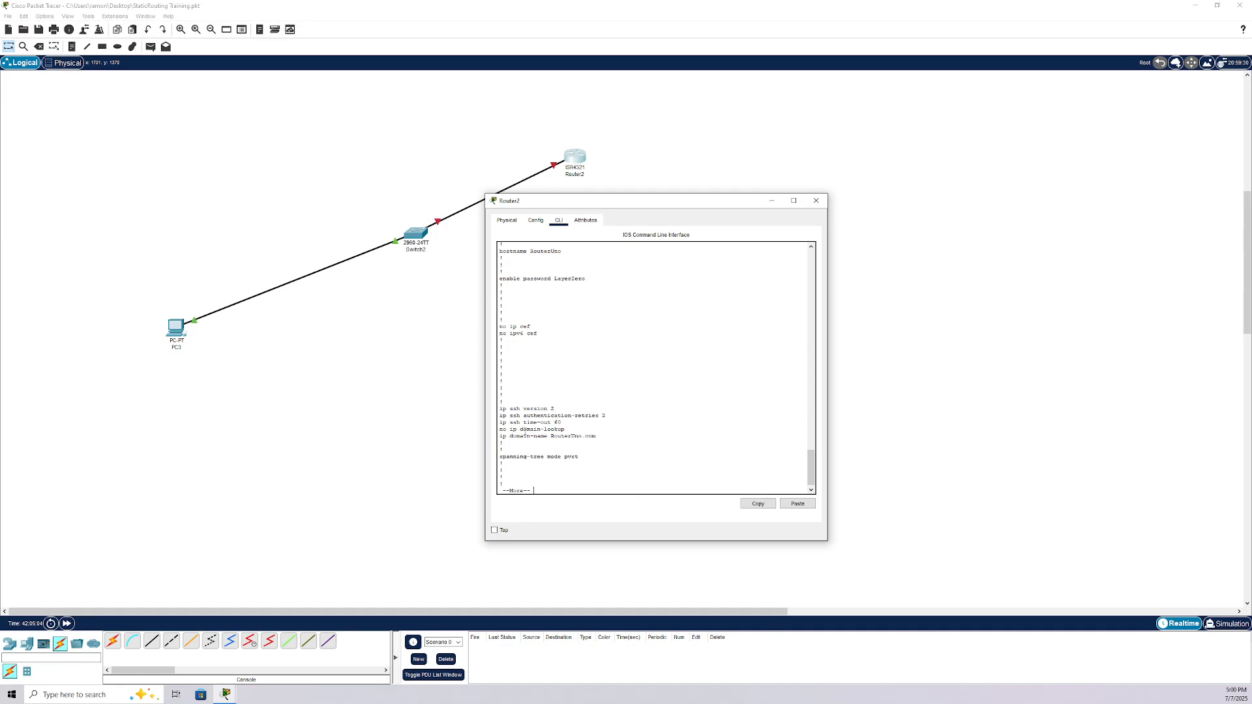
key(space)
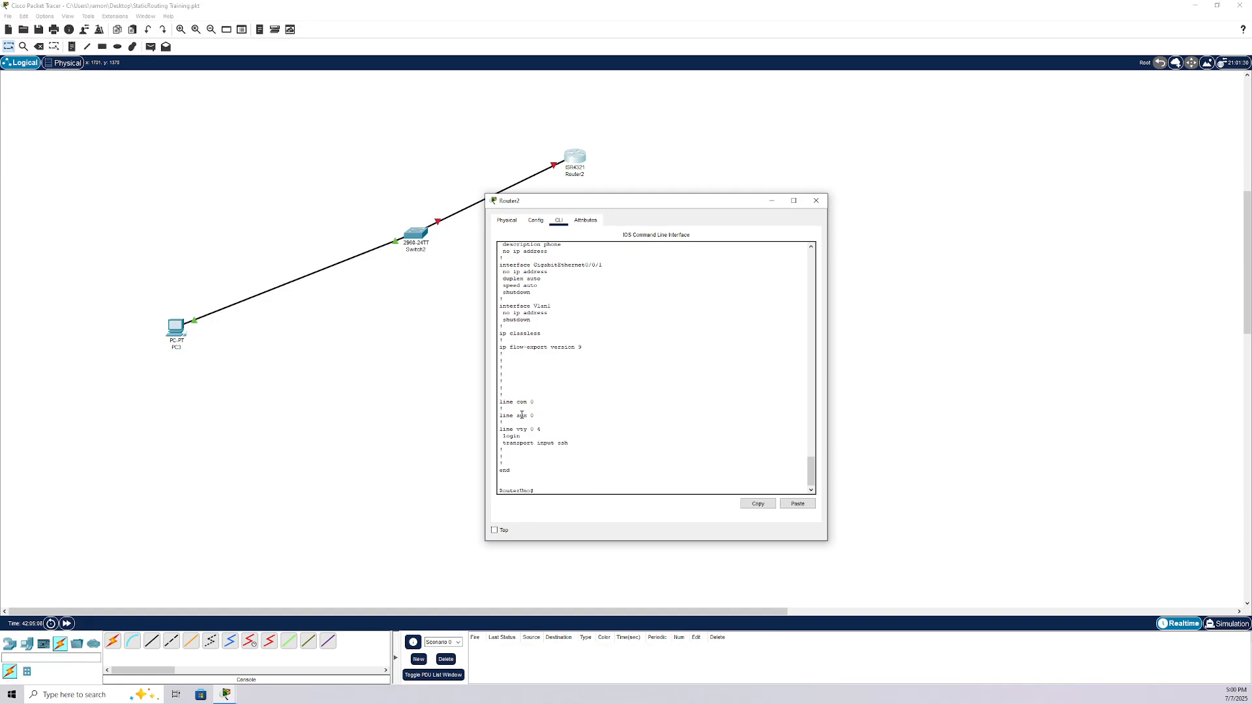
Step: Review the SSH, interface and line sections of the running configuration, and close the Router2 window
scroll(667, 461, up, 5)
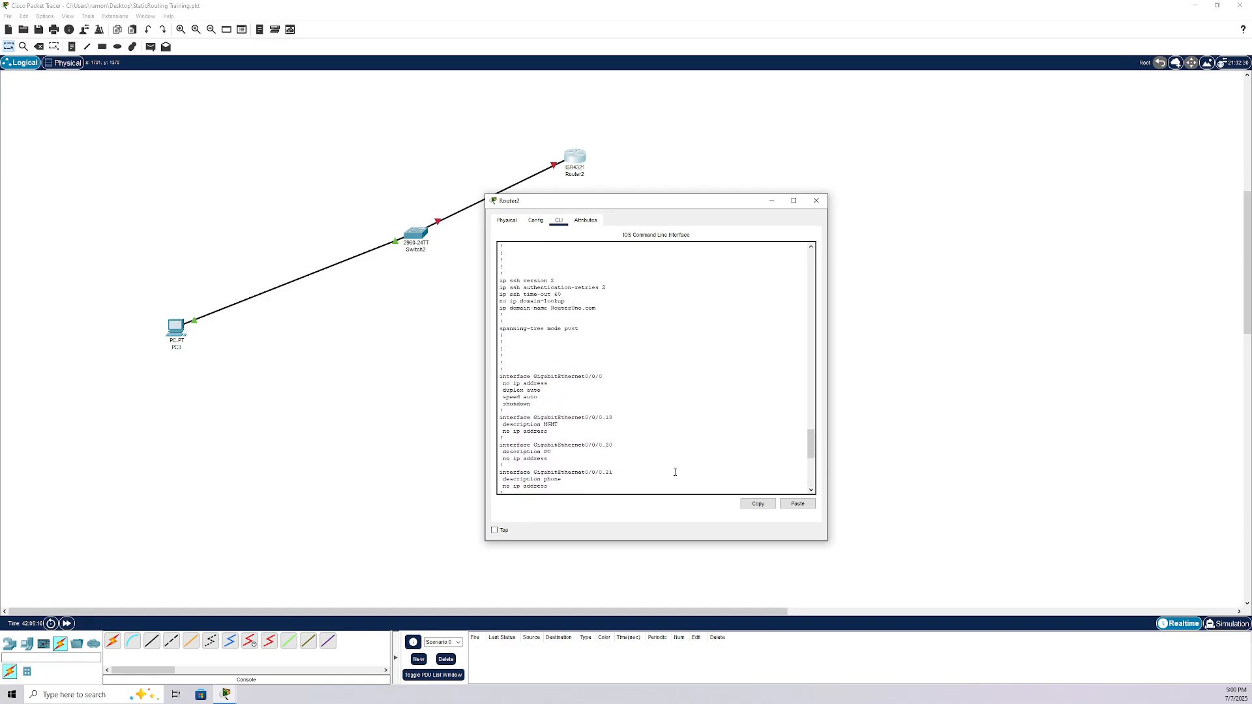
scroll(675, 472, down, 2)
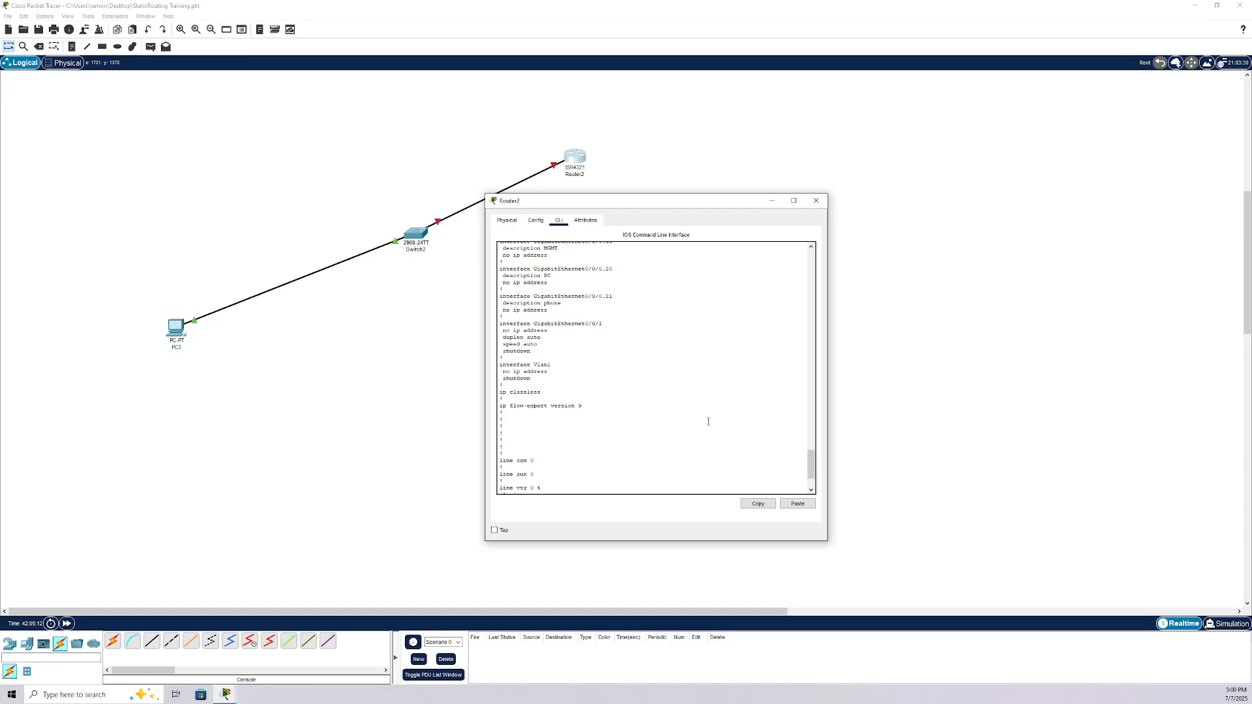
click(824, 206)
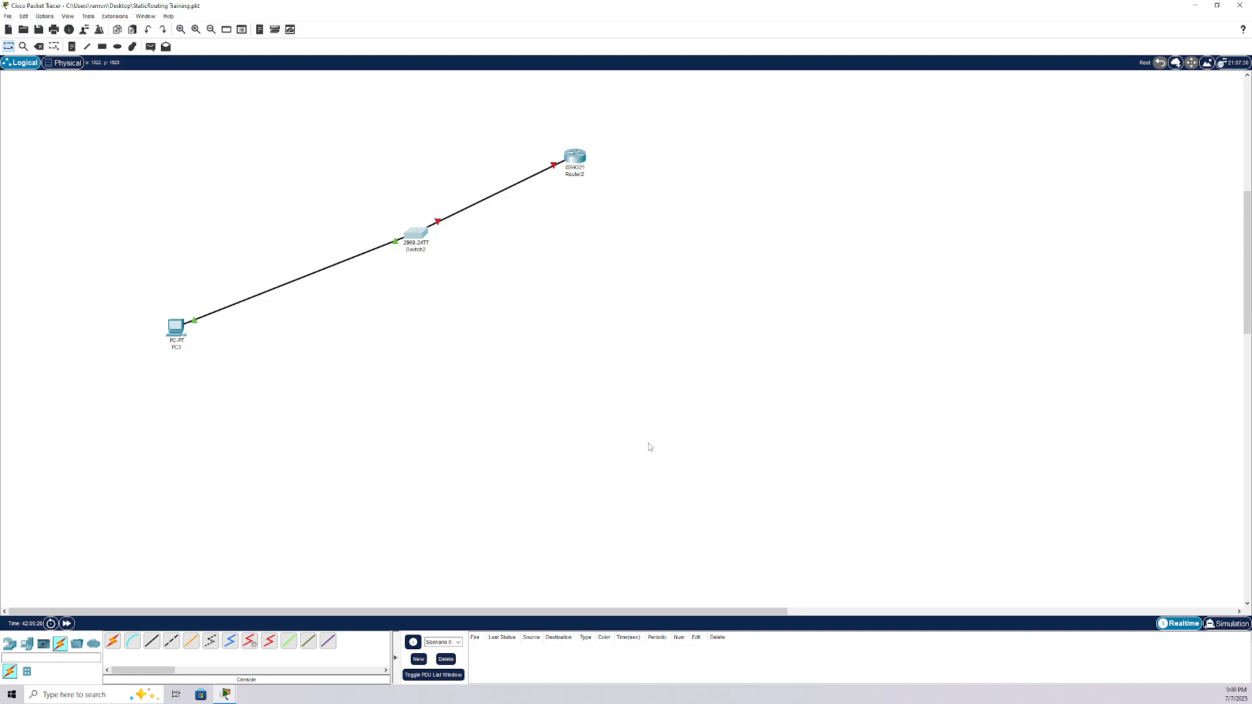
Step: Open the command line of Switch2 and enter privileged mode
click(418, 240)
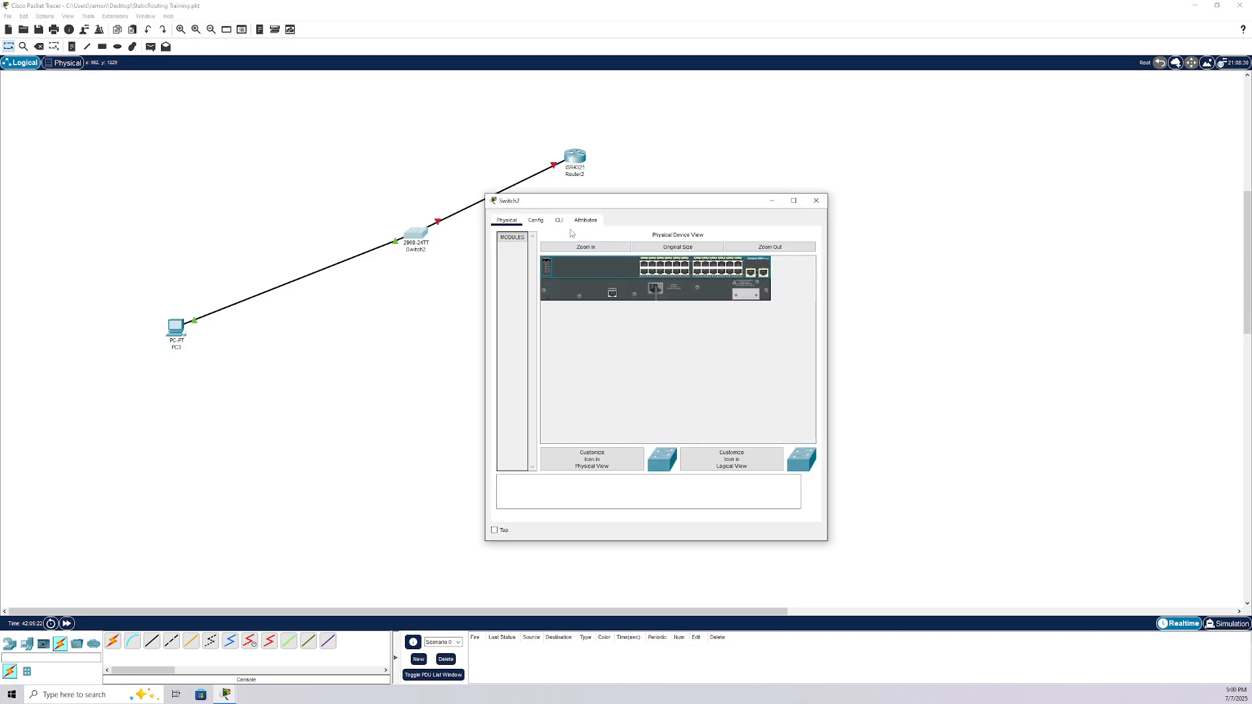
click(559, 221)
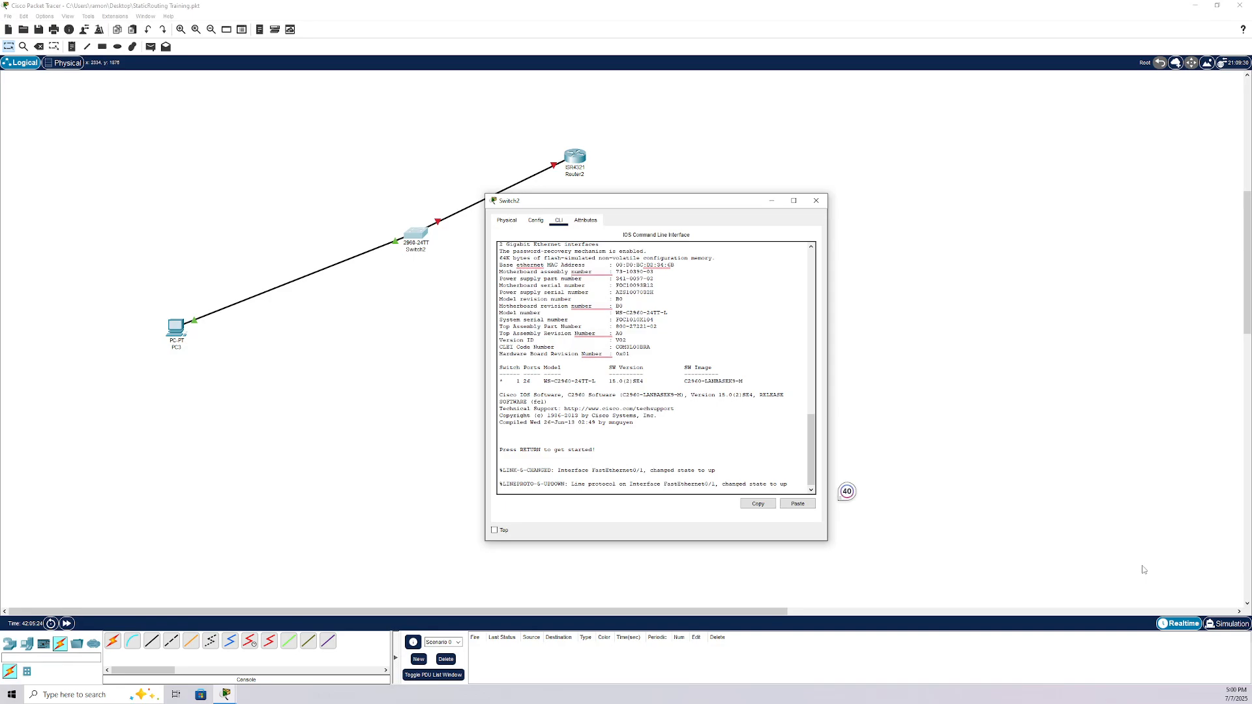
key(Return)
key(Return)
key(Return)
key(Return)
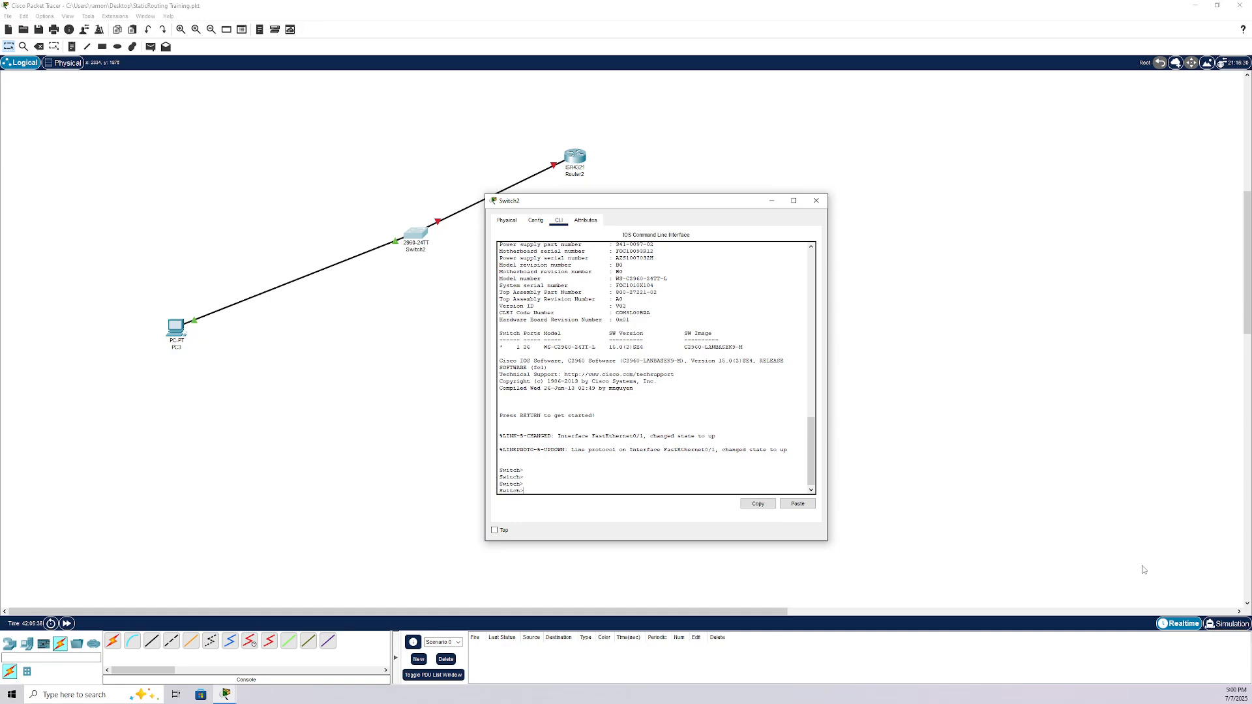
key(Return)
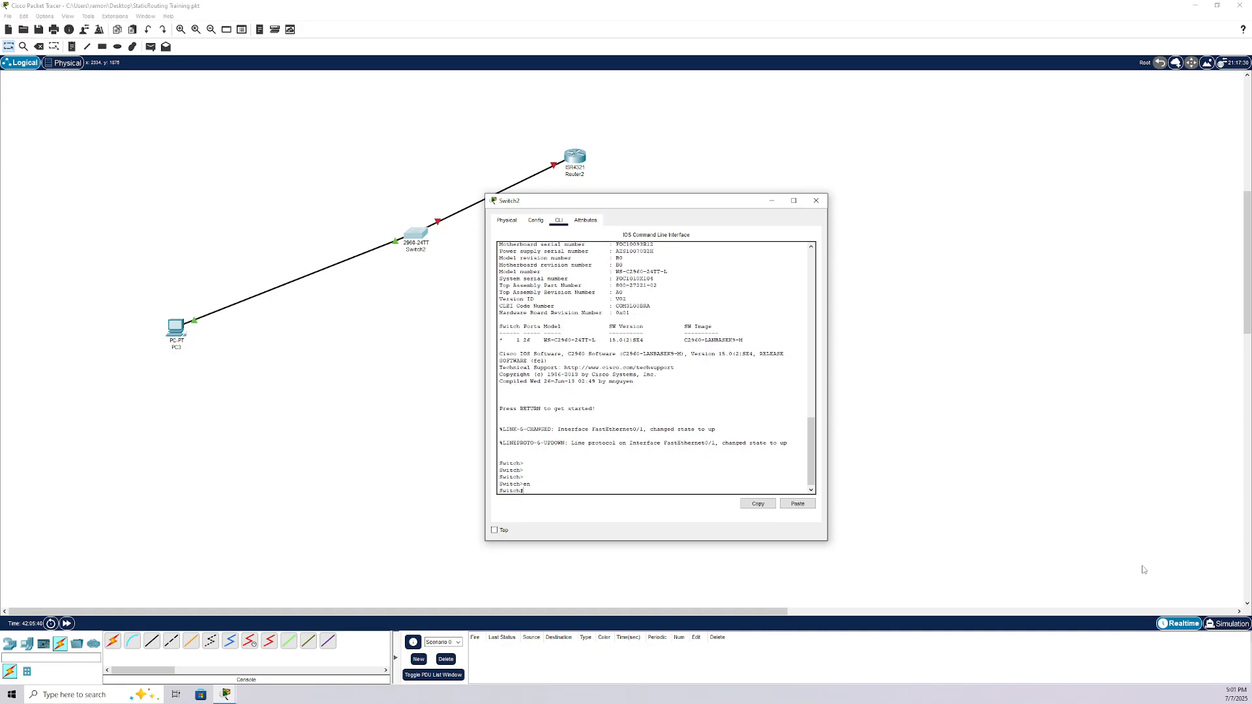
Step: Enter global configuration mode, set the hostname to SwitchUno and set the enable password
text(config t)
key(Return)
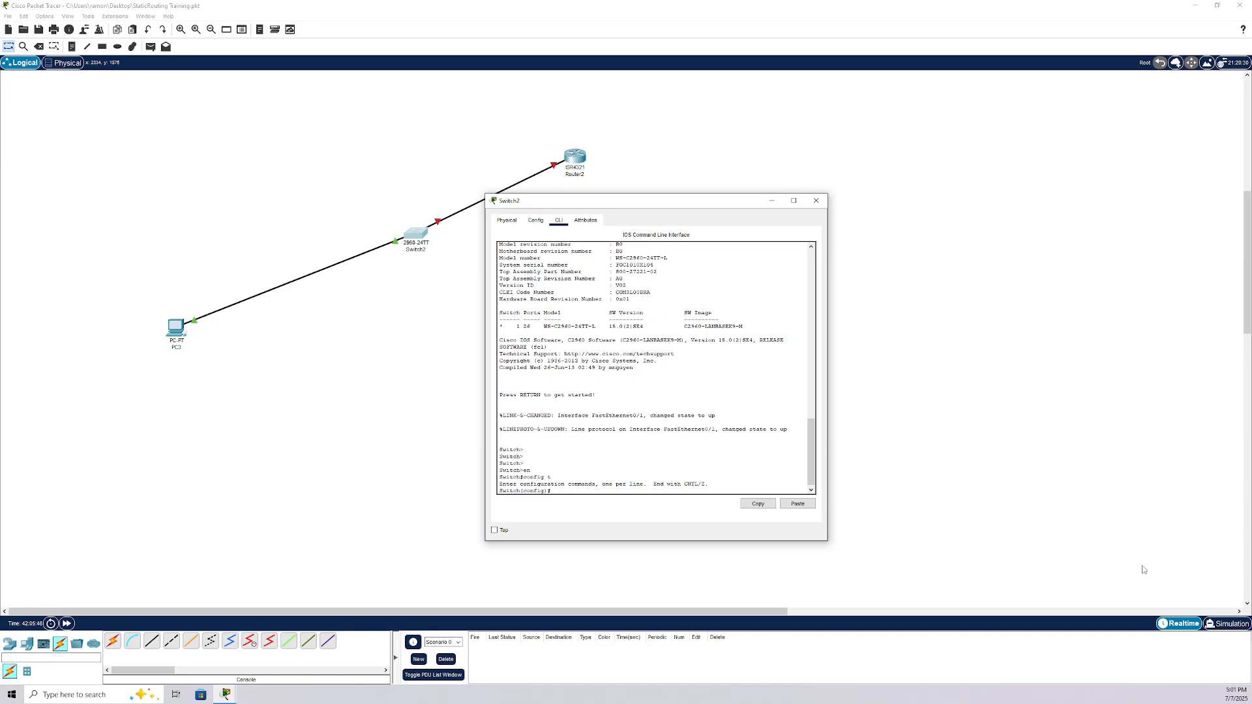
text(hostname SwitchUno)
key(Return)
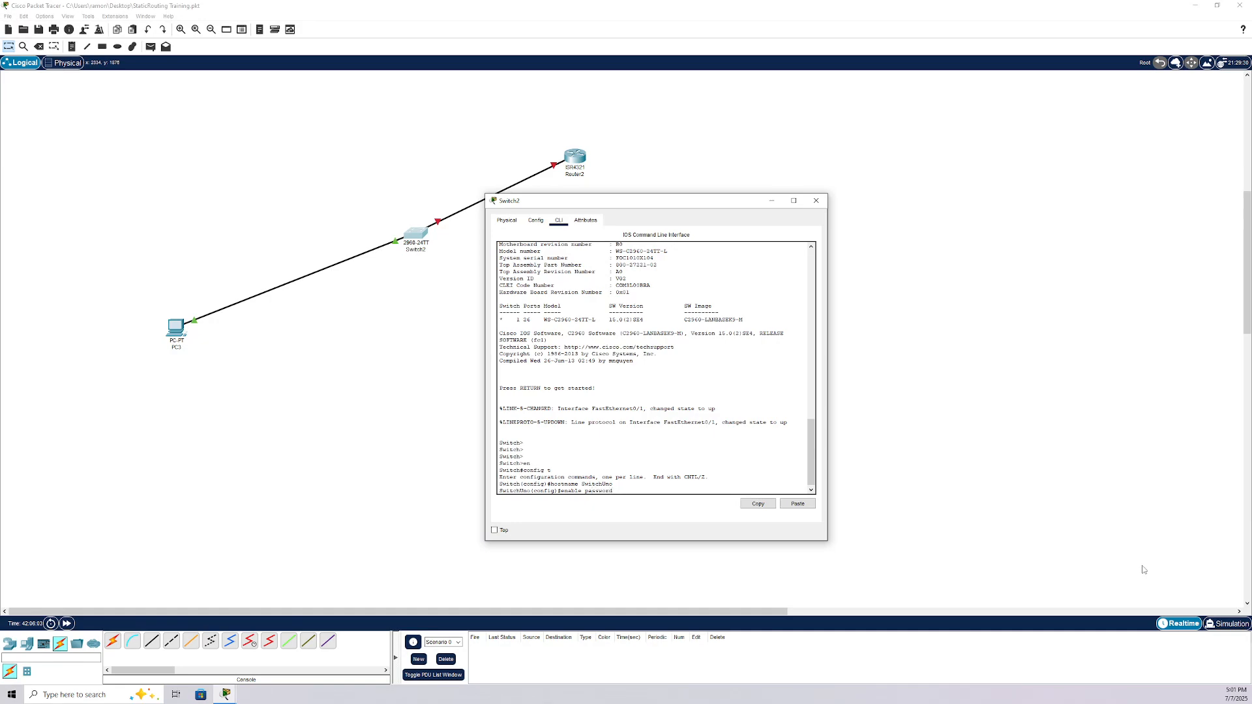
text(LayerZero)
key(Return)
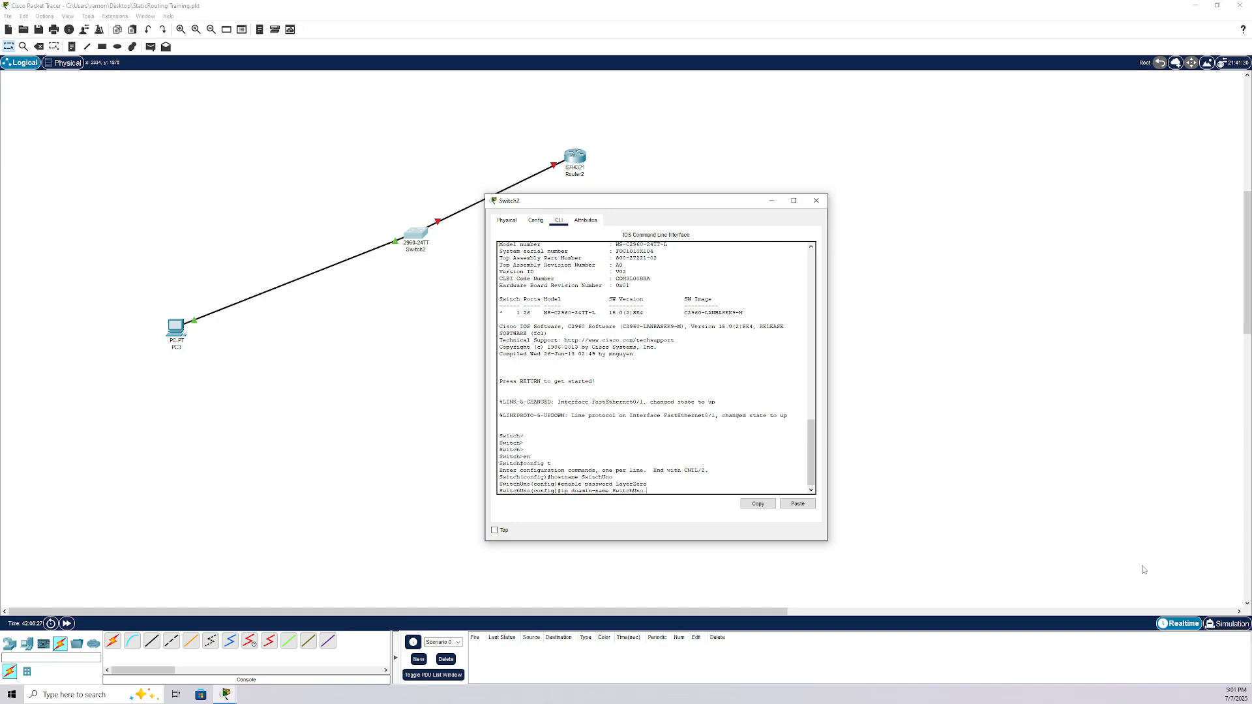
Step: Set the switch's IP domain name to SwitchUno.com, correcting the misspelled domain-name command
key(Return)
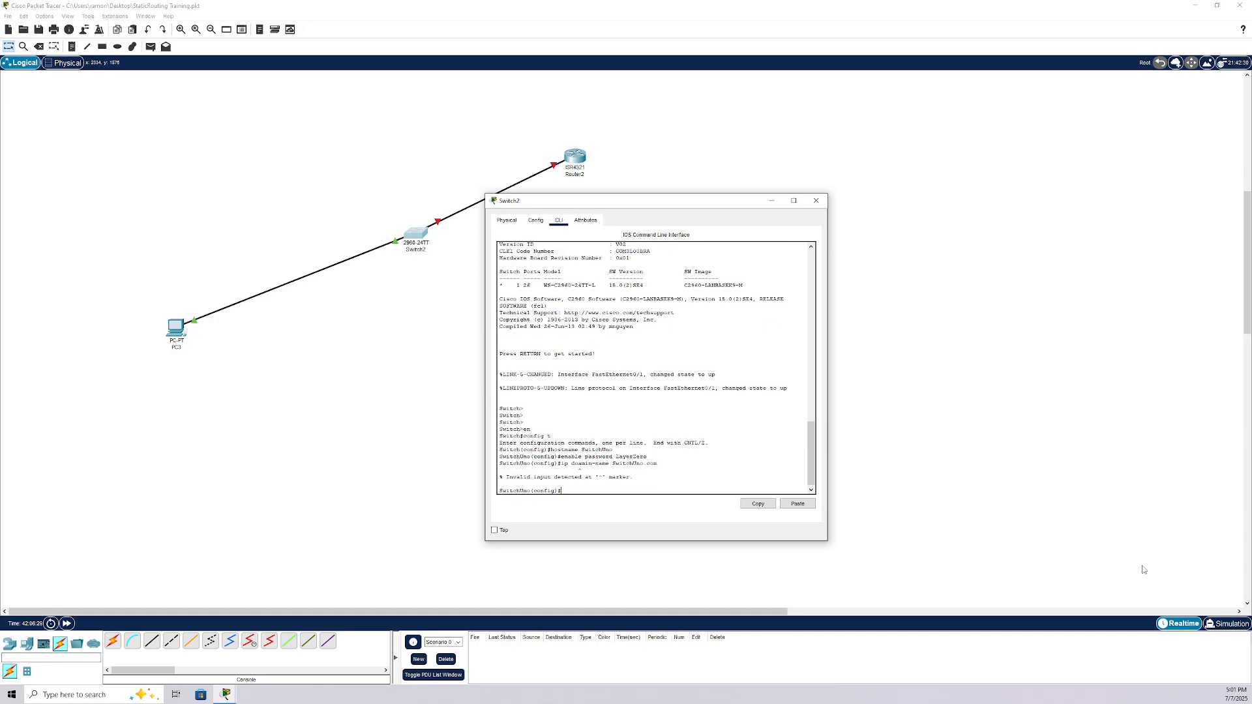
key(Return)
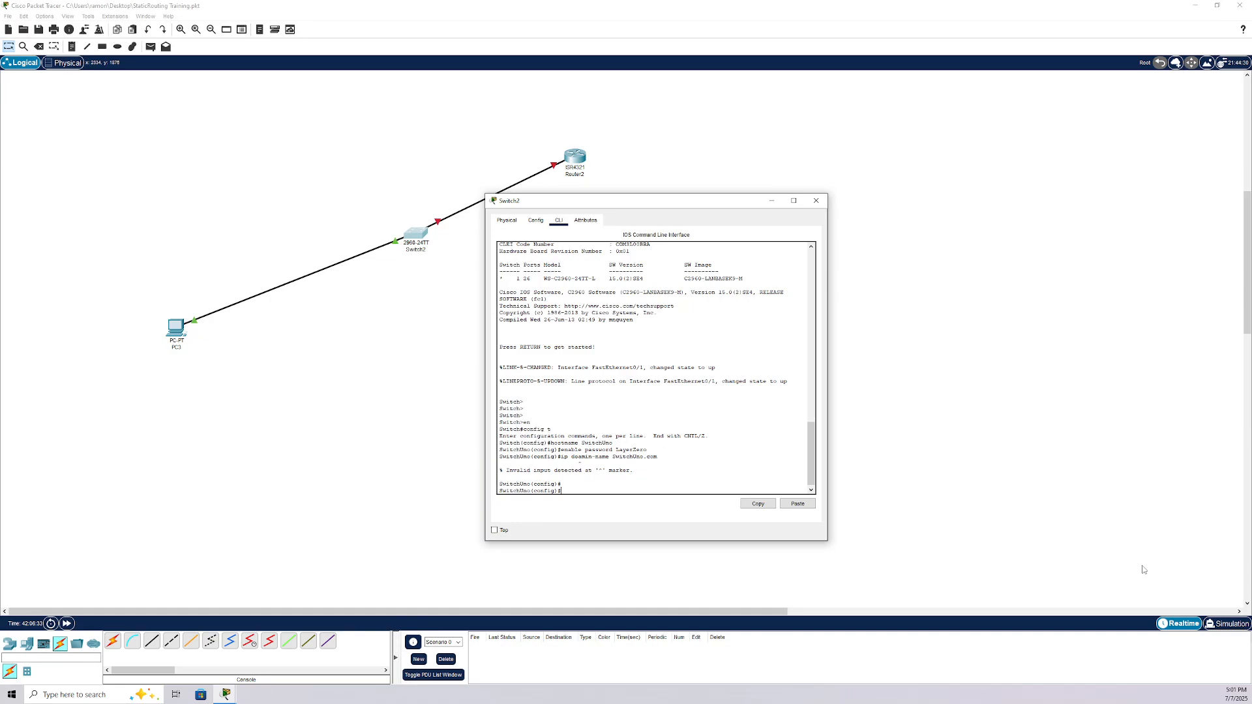
key(Up)
key(BackSpace)
text(an-name SwitchUno.com)
key(Return)
key(Up)
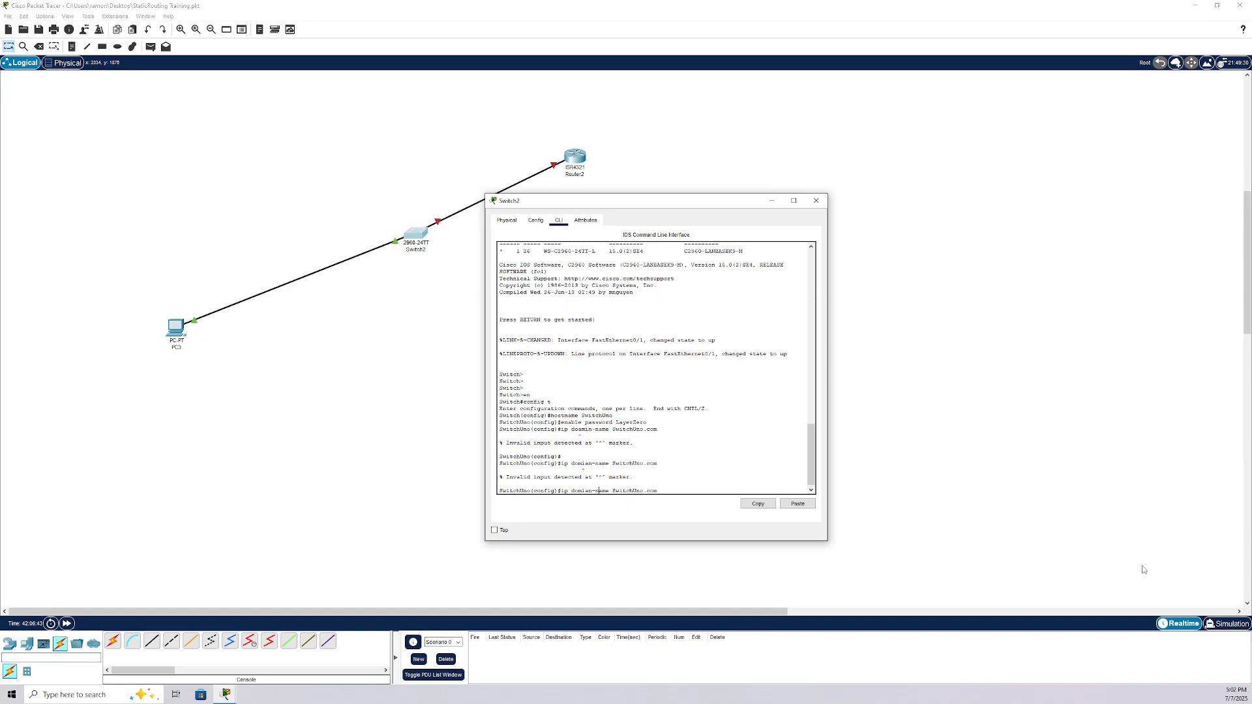
key(BackSpace)
text(i)
key(Return)
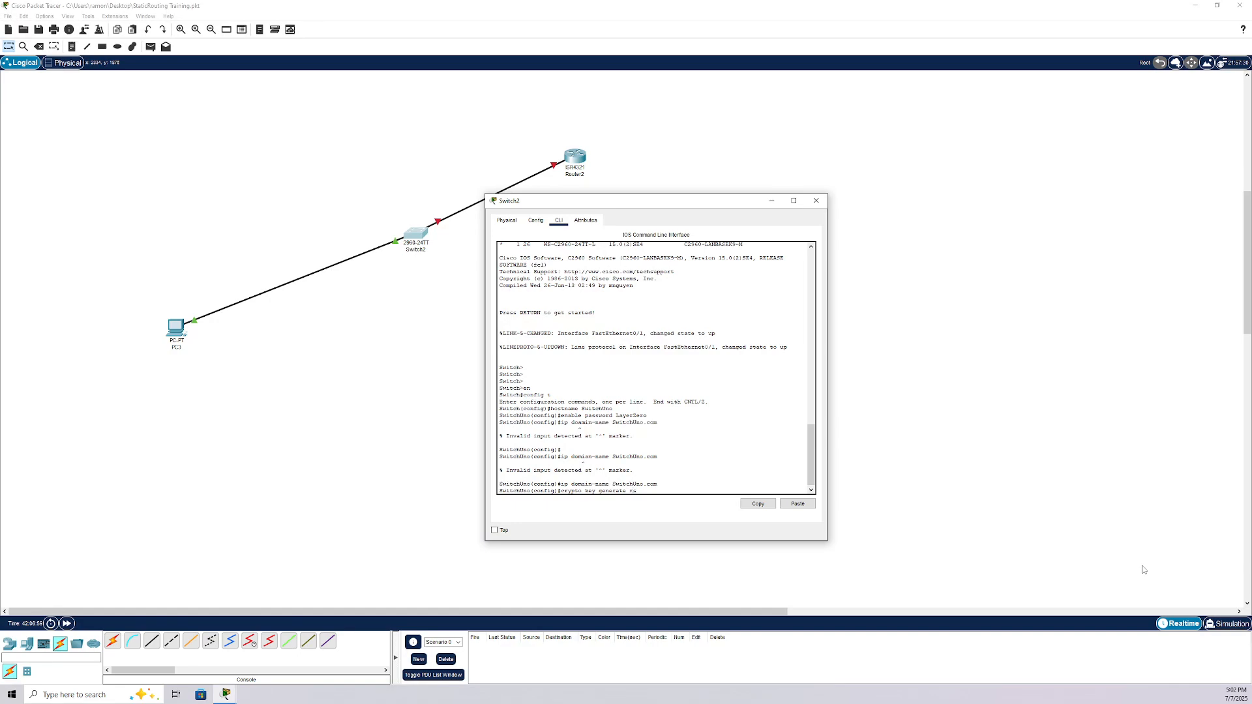
Step: Generate RSA crypto keys with a 2048-bit modulus and set the SSH version to 2
key(Return)
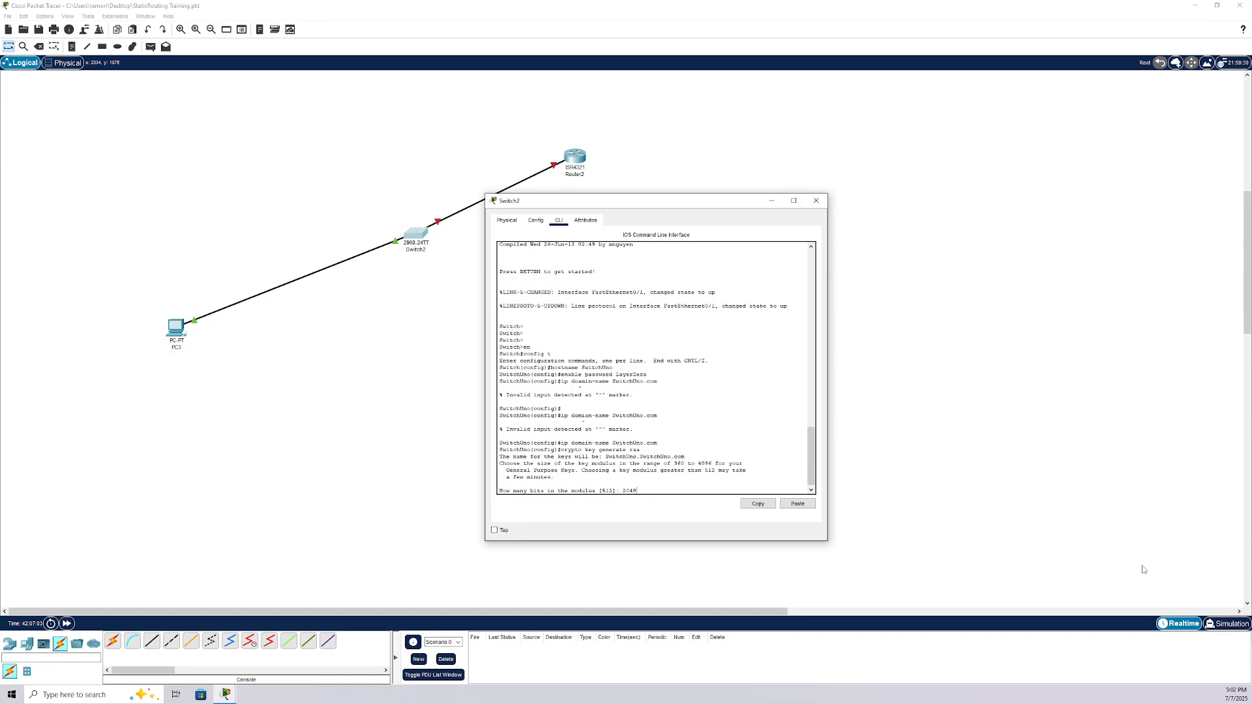
key(Return)
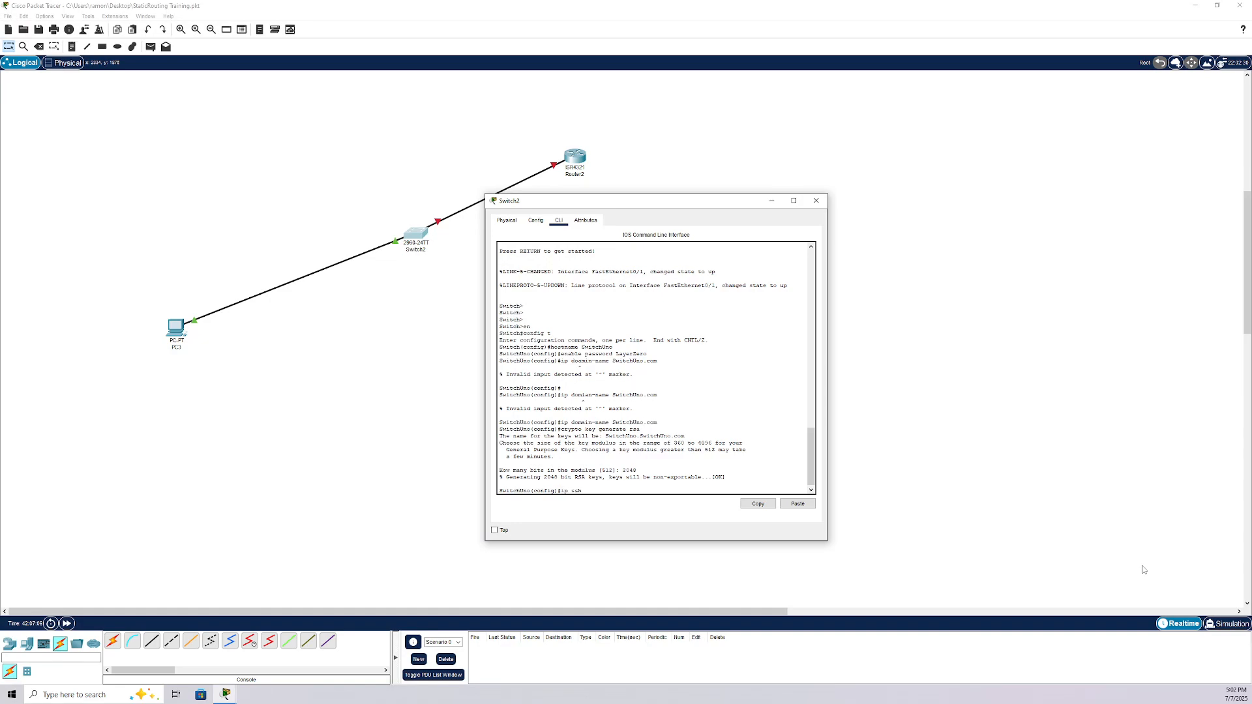
text(ip ssh version 2)
key(Return)
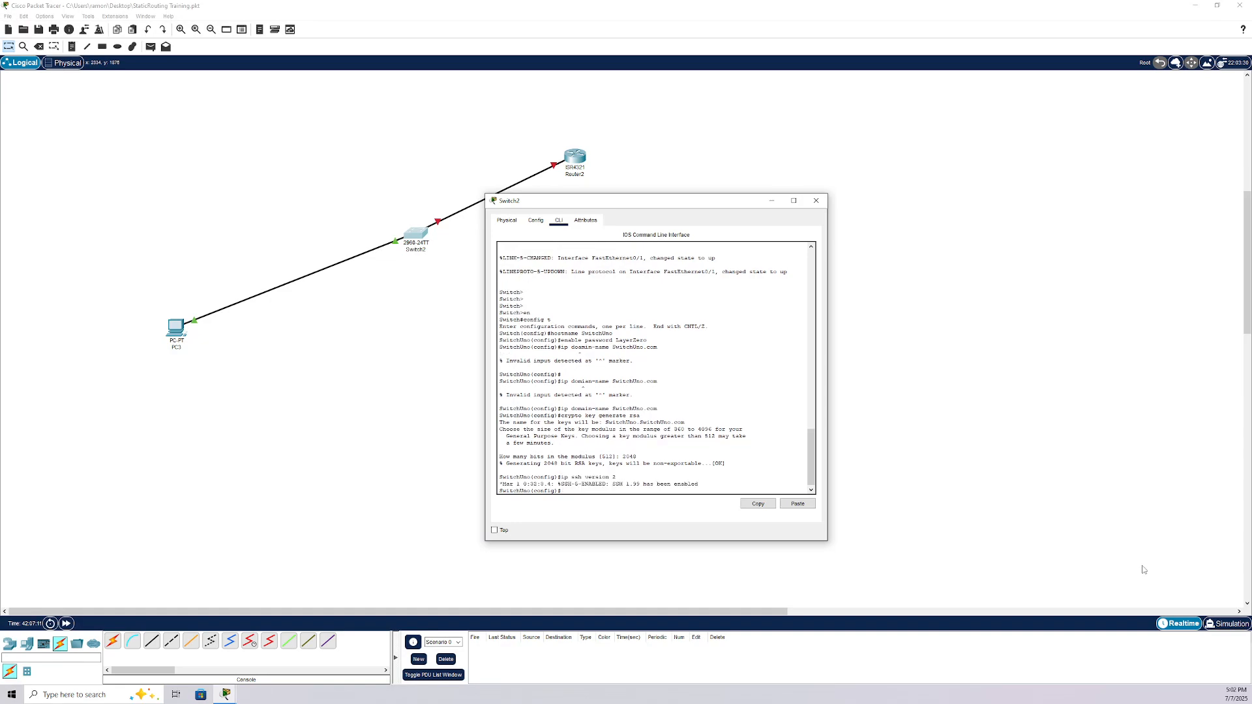
Step: Set the switch's SSH time-out to 60 and its SSH authentication retries to 2
text(ip ssh time-out 60)
key(Return)
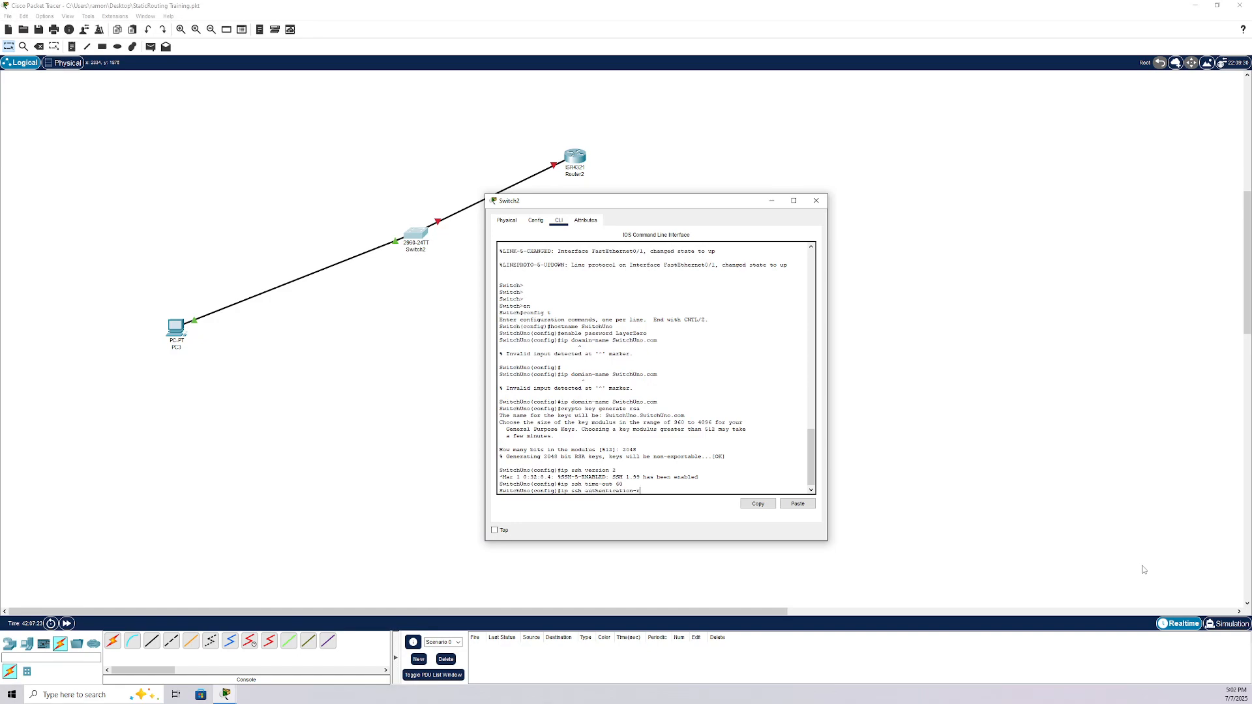
text(ip ssh authentication-retries 2)
key(Return)
Step: Open VTY lines 0 4 on the switch and restrict their transport input to SSH
text(lin)
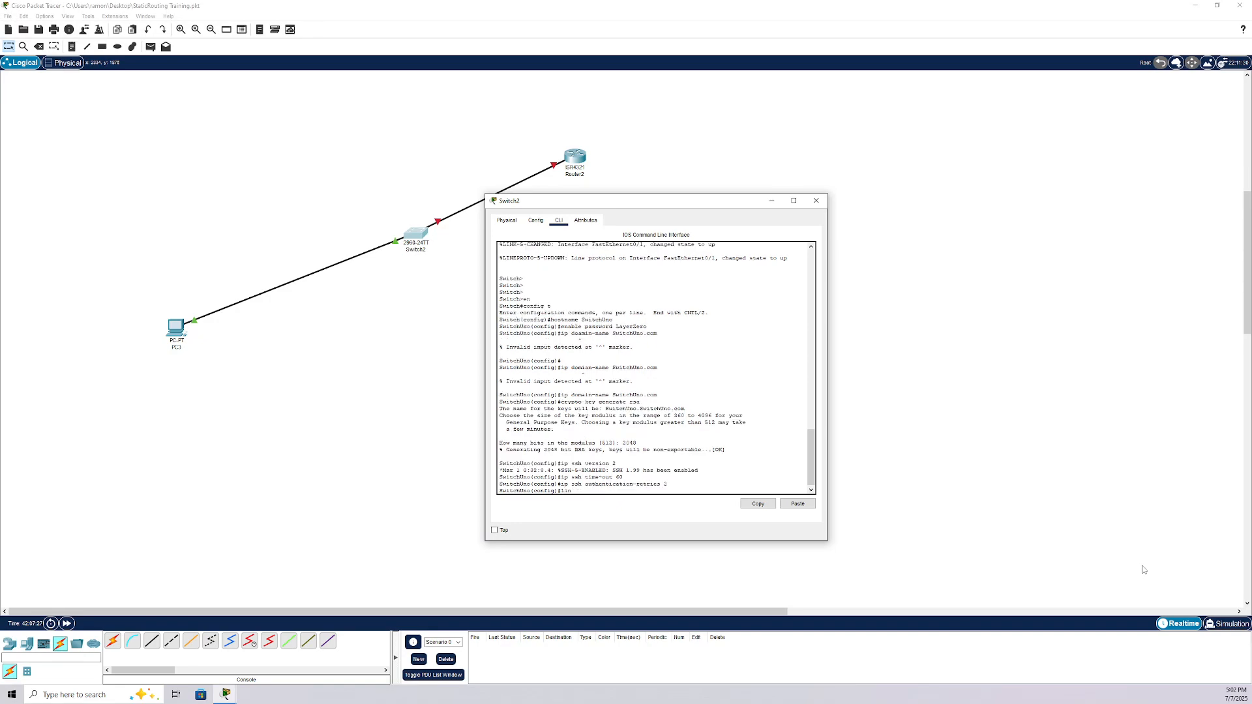
text(e vty 0 4)
key(Return)
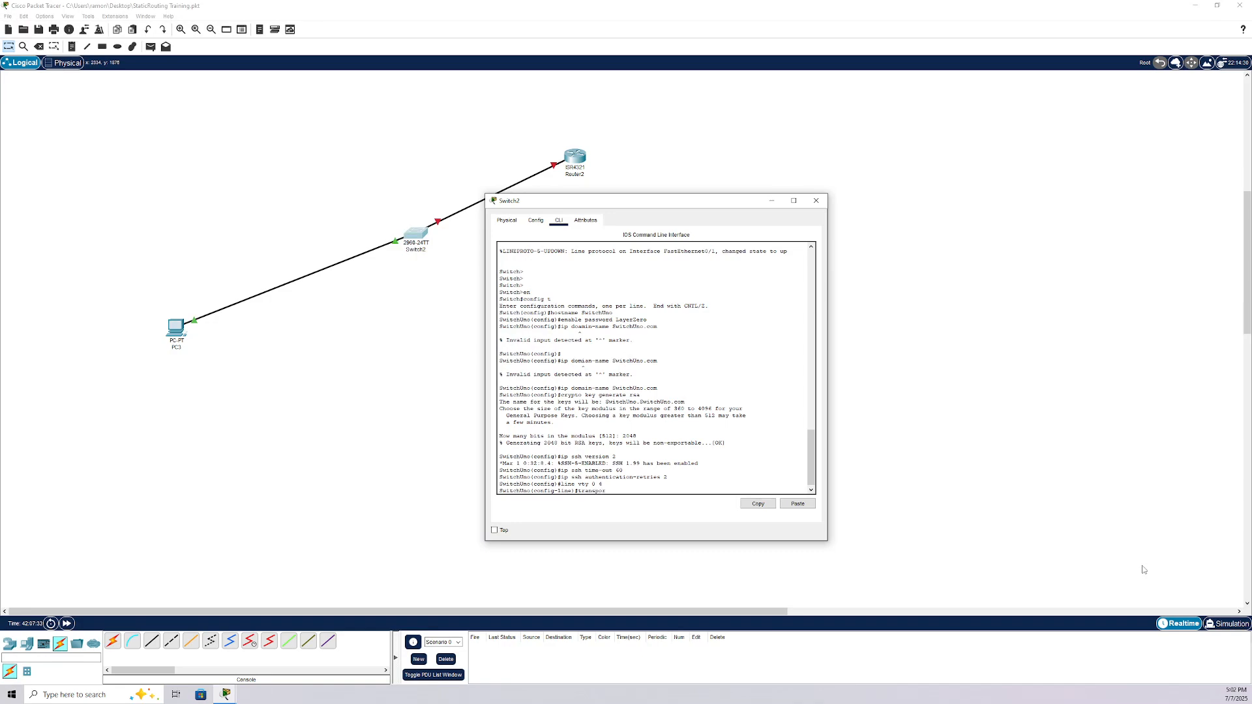
text(transport input ssh)
key(Return)
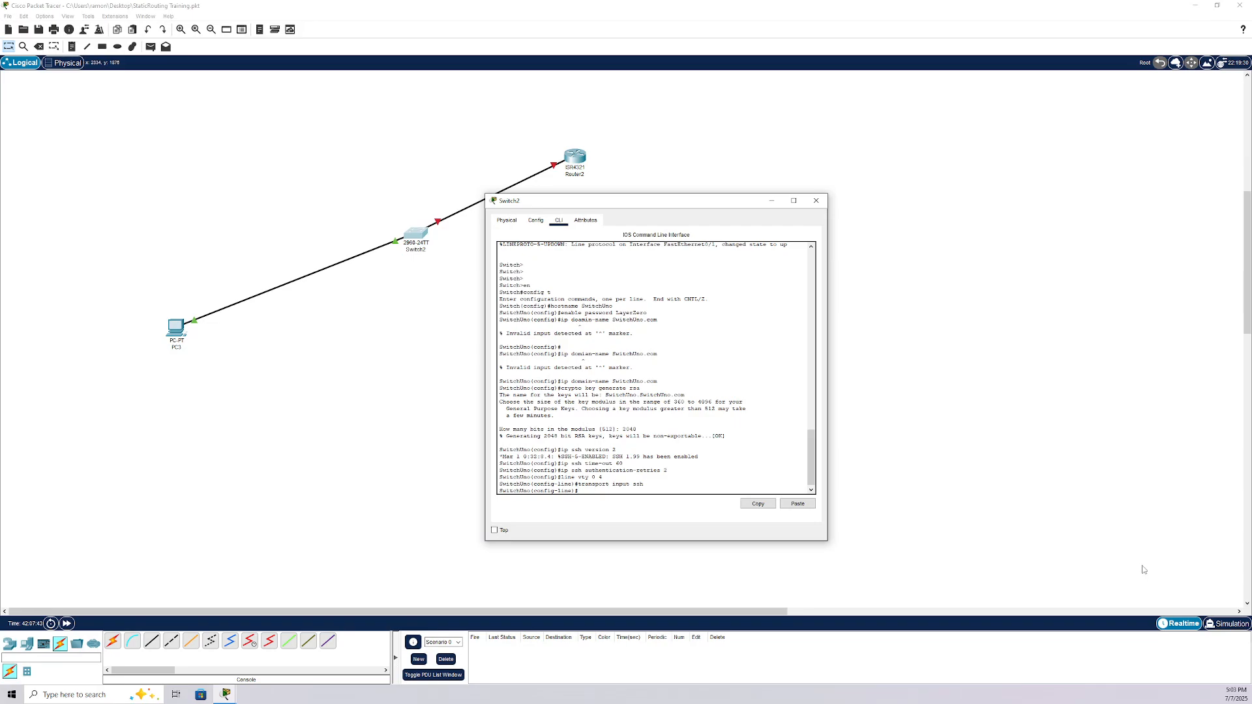
Step: List the available line and login options, and set the VTY lines to login local
text(?)
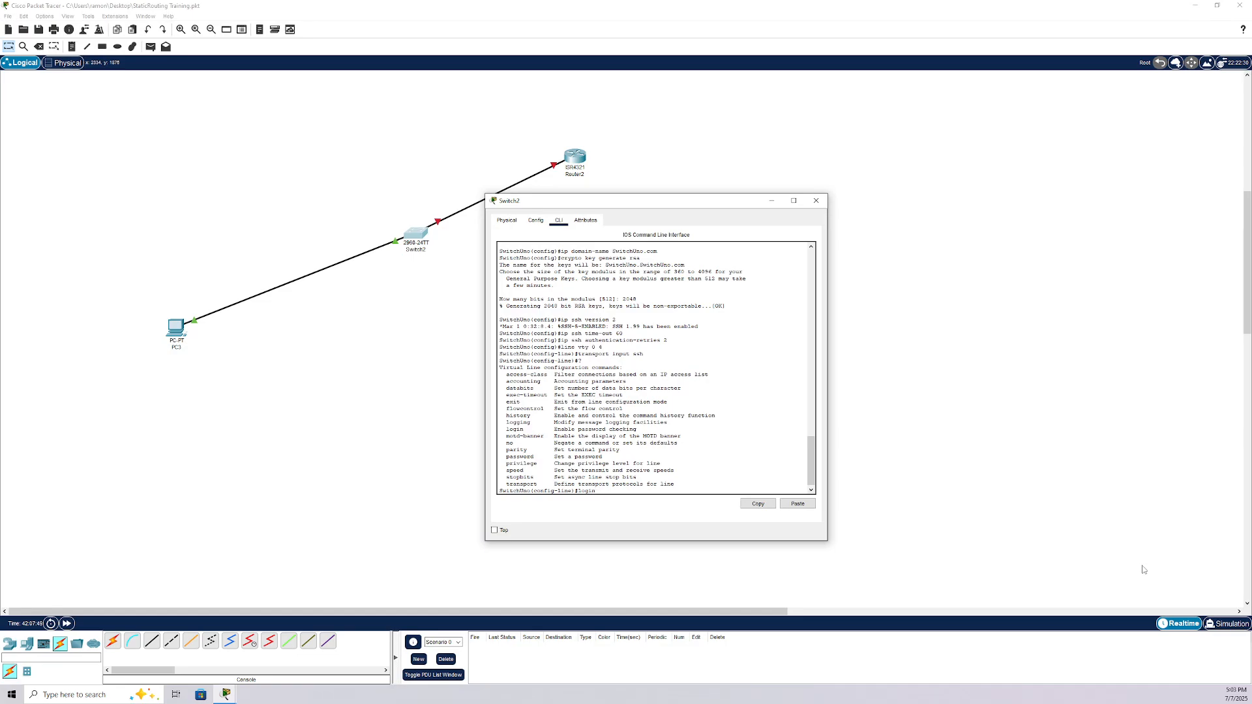
text(?)
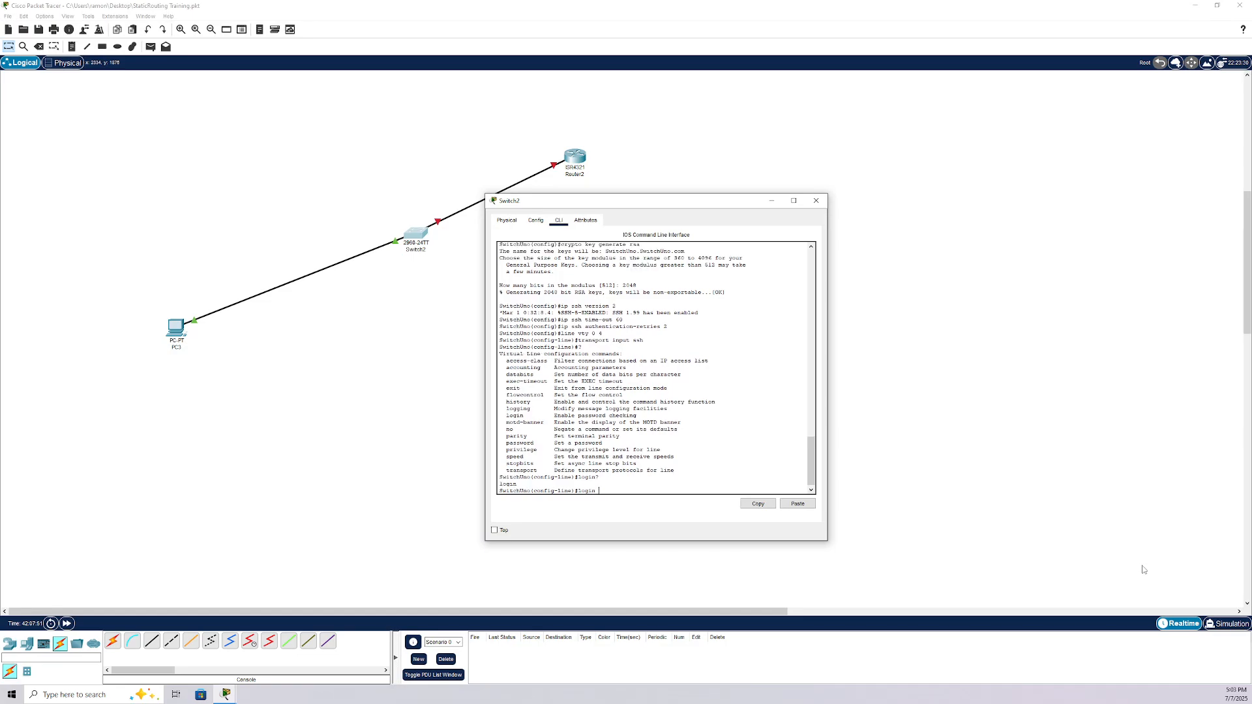
text( ?)
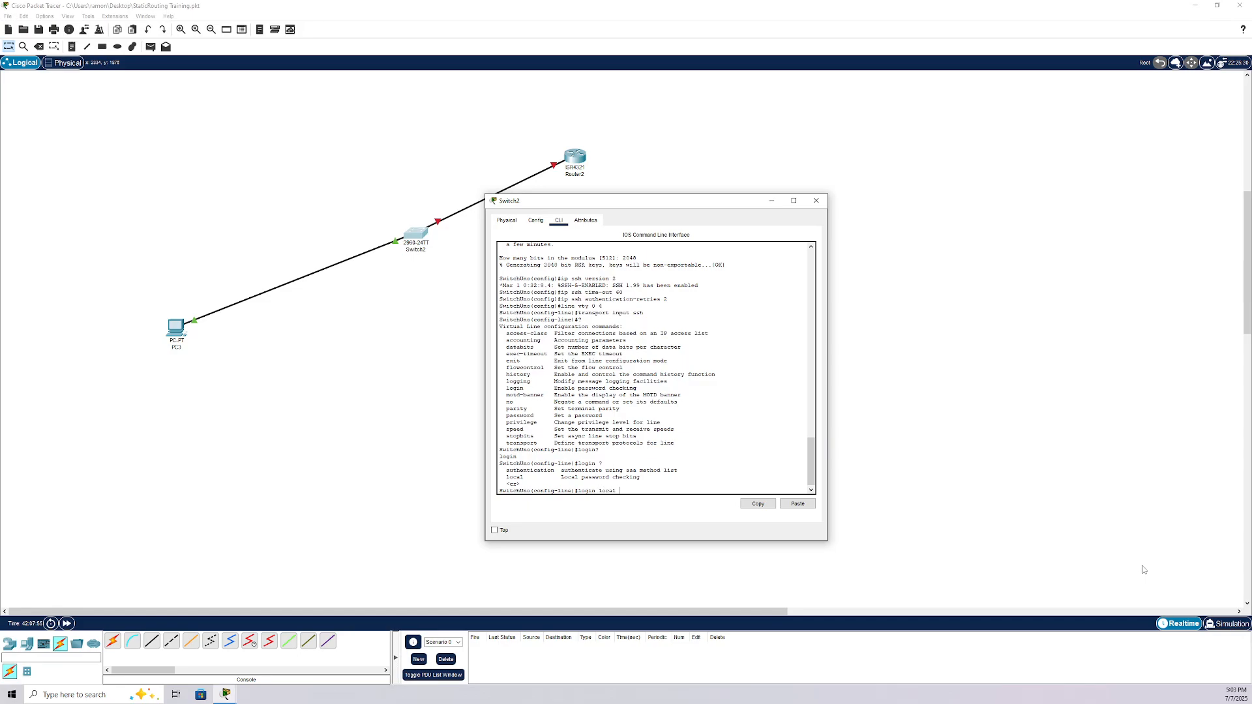
text(local)
key(Return)
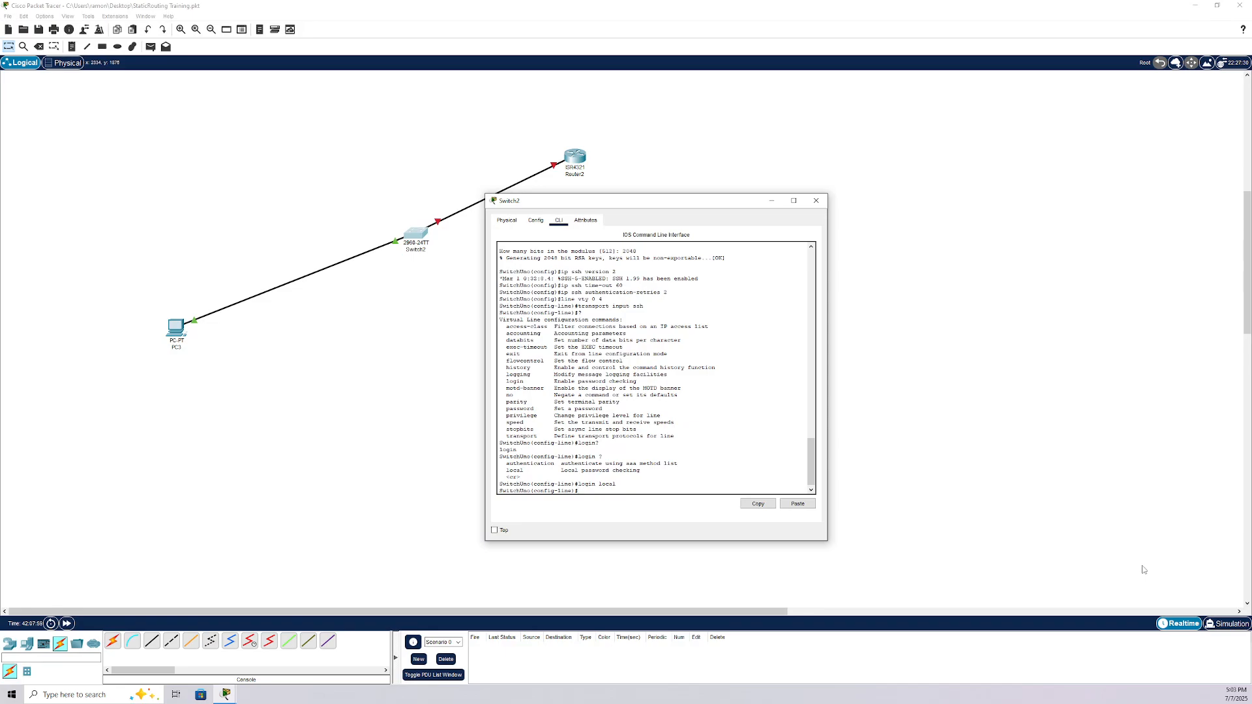
Step: Exit to privileged mode and save the switch configuration with wr
text(exit)
key(Return)
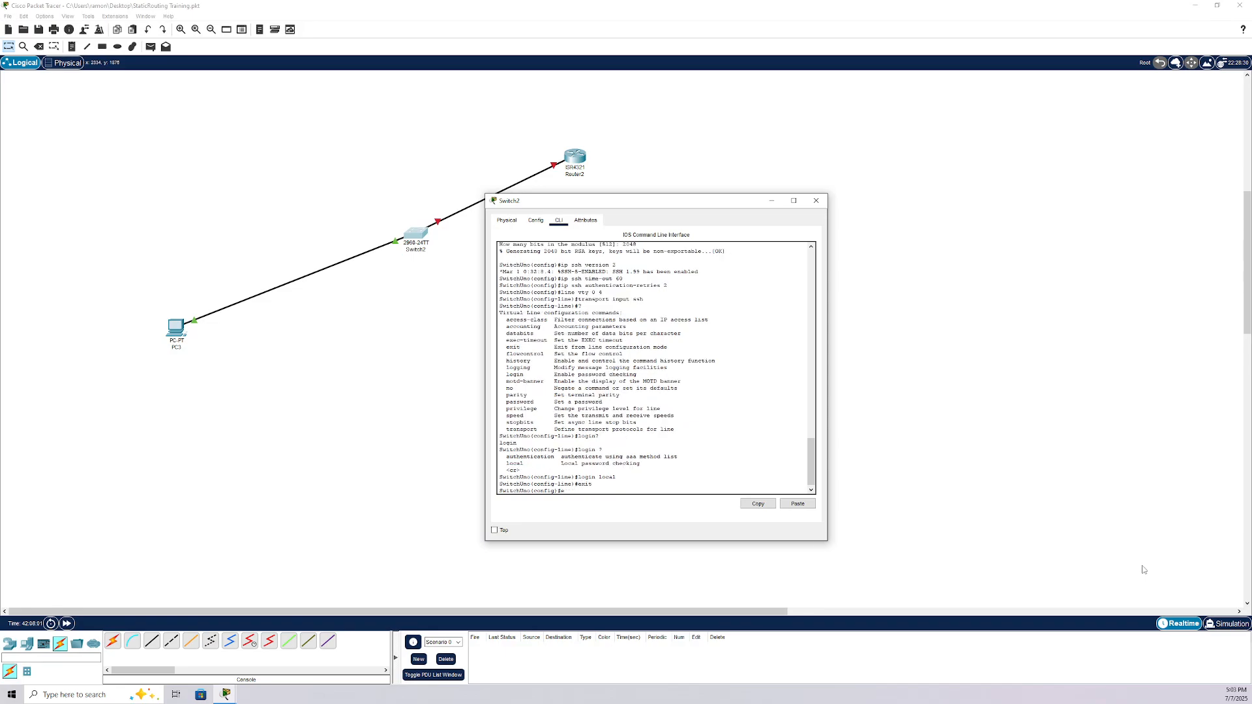
text(exit)
key(Return)
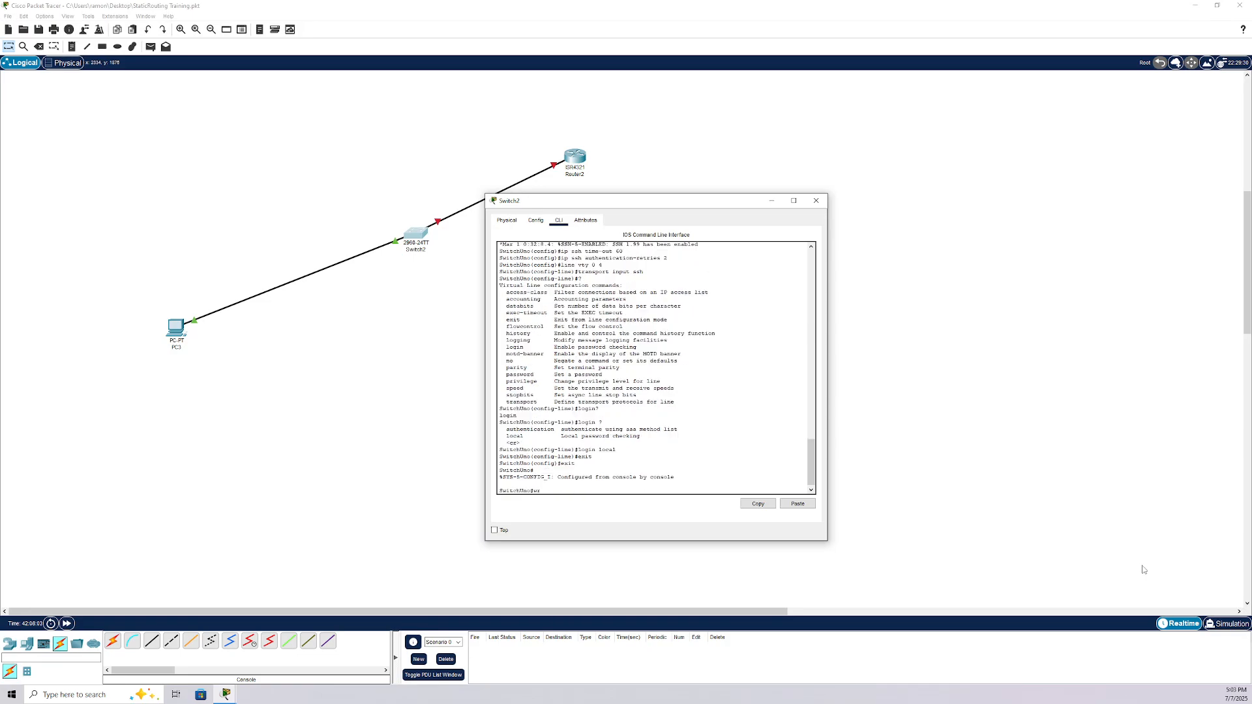
text(wr)
key(Return)
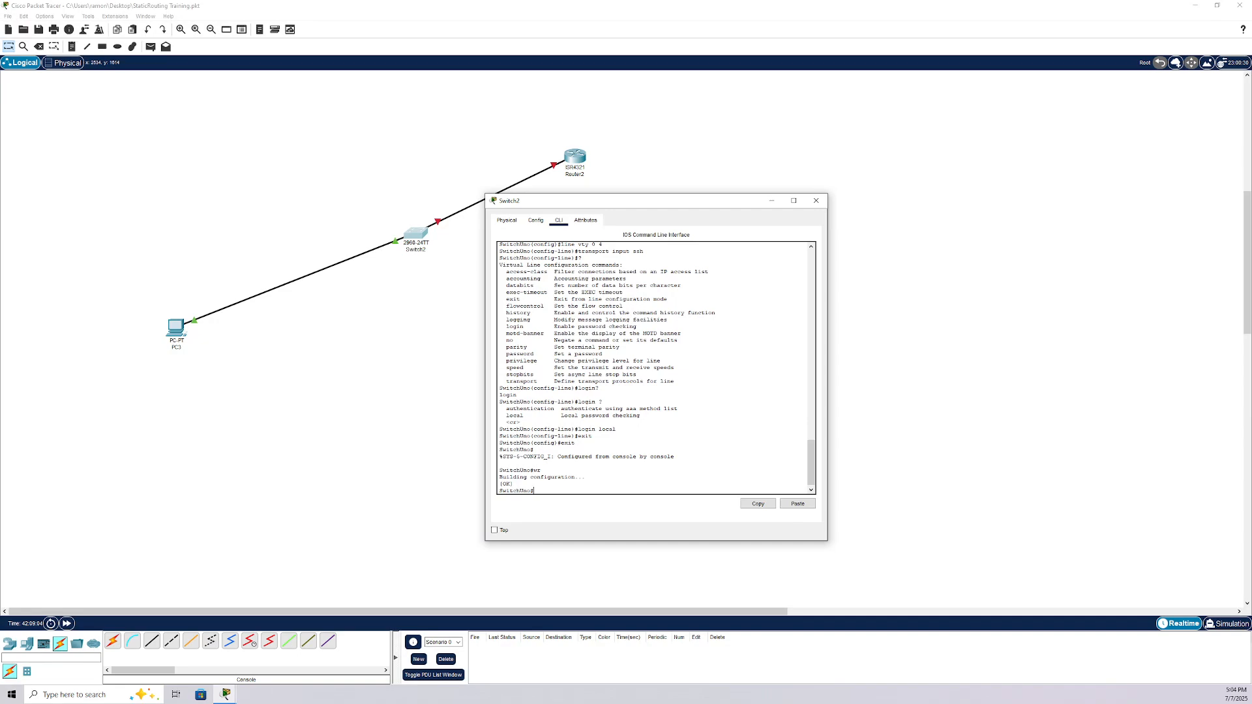
Step: Return to global configuration mode and create VLAN 19 with the name MGMT
text(onfig t)
key(Return)
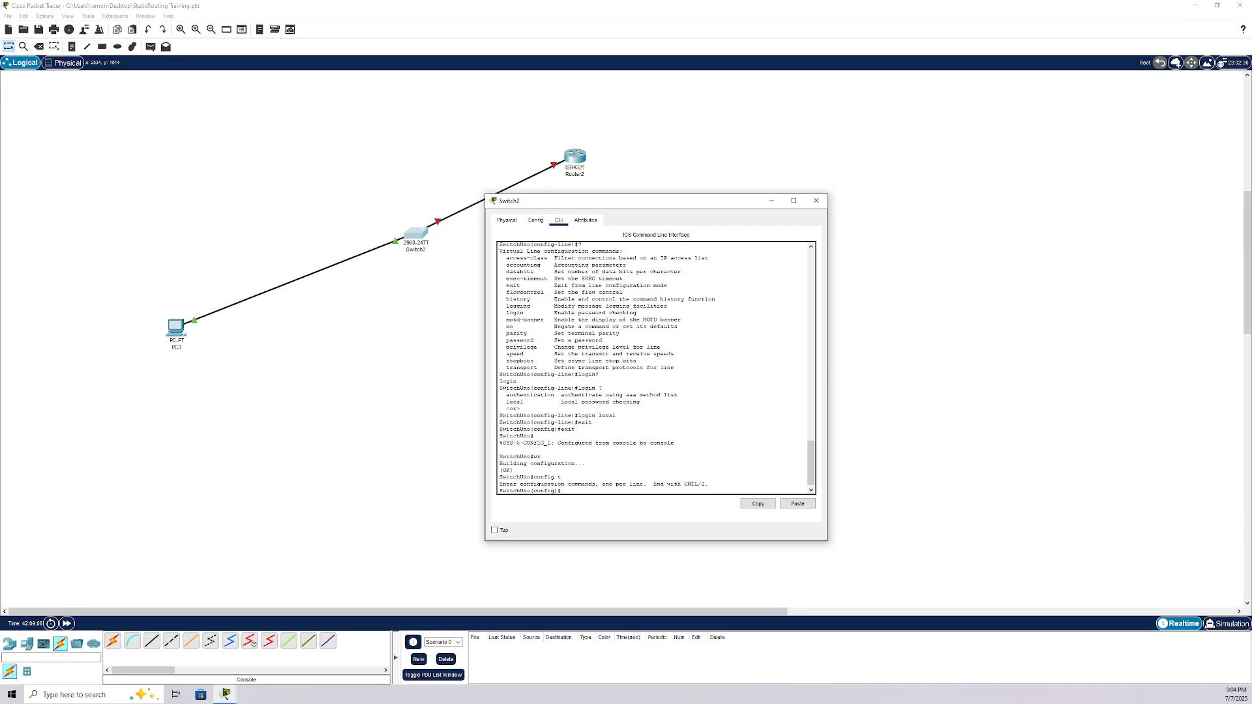
text(vlan 19)
key(Return)
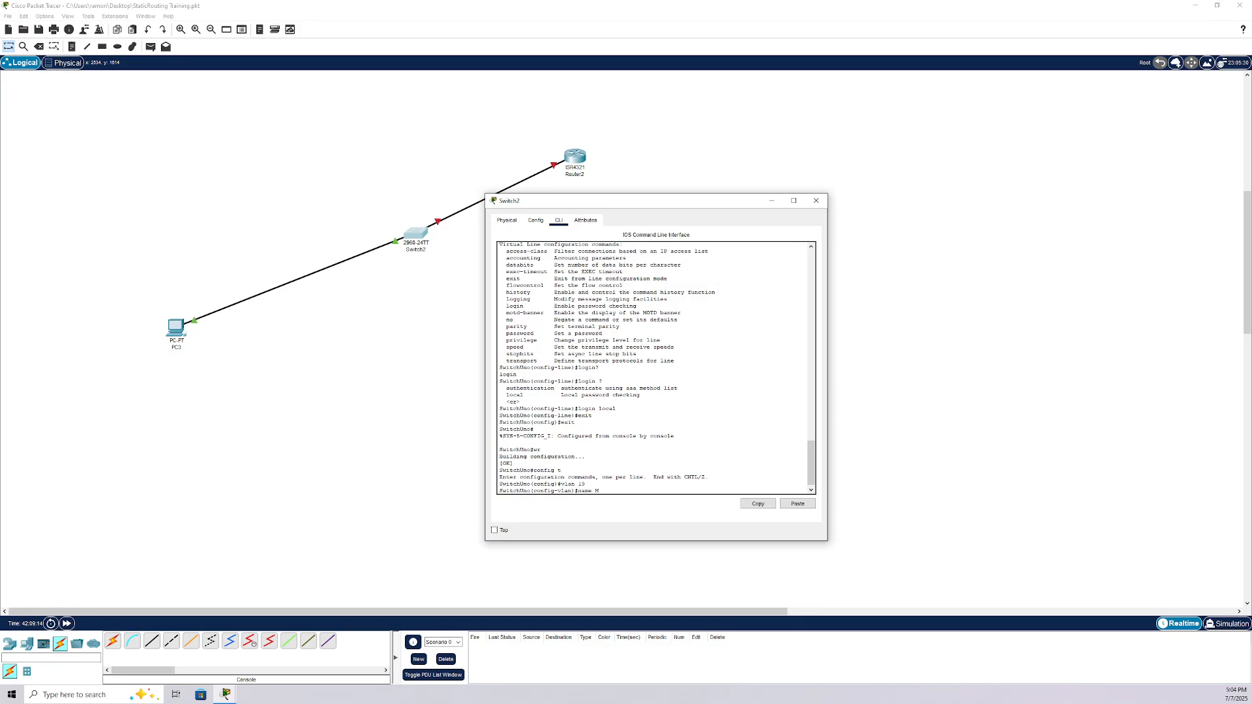
key(Return)
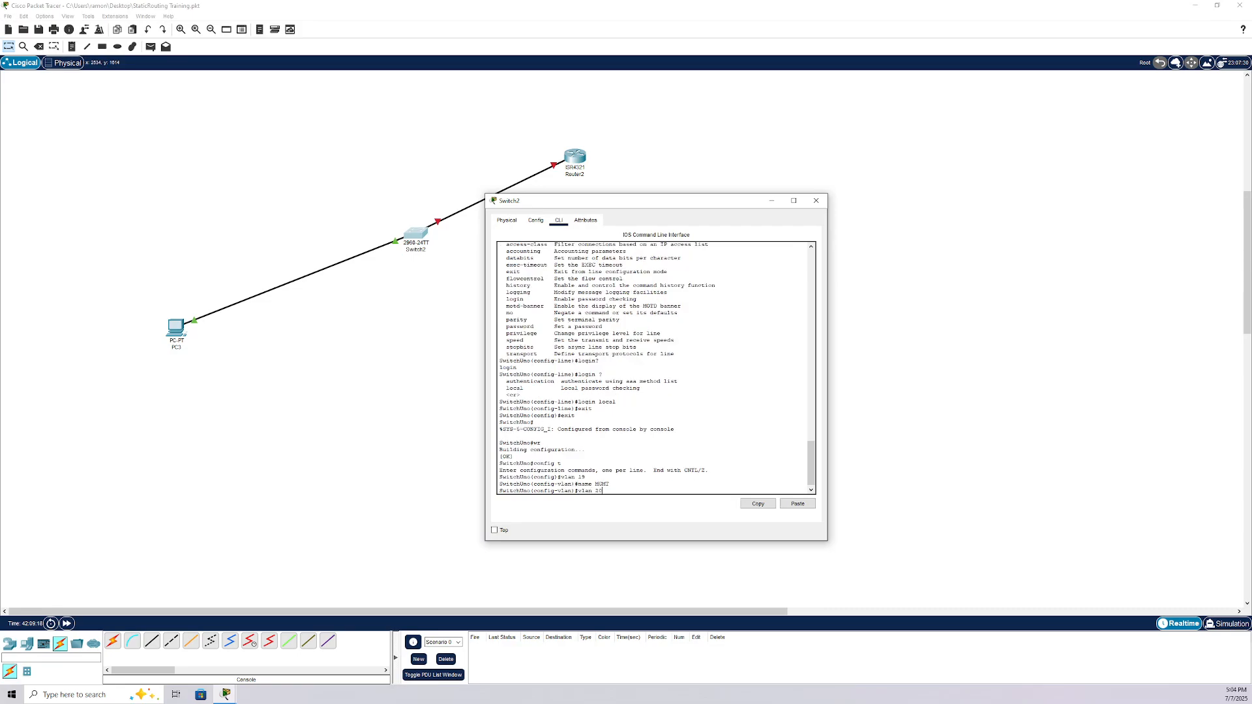
Step: Create VLAN 20 with the name PC
text(vlan 20)
key(Return)
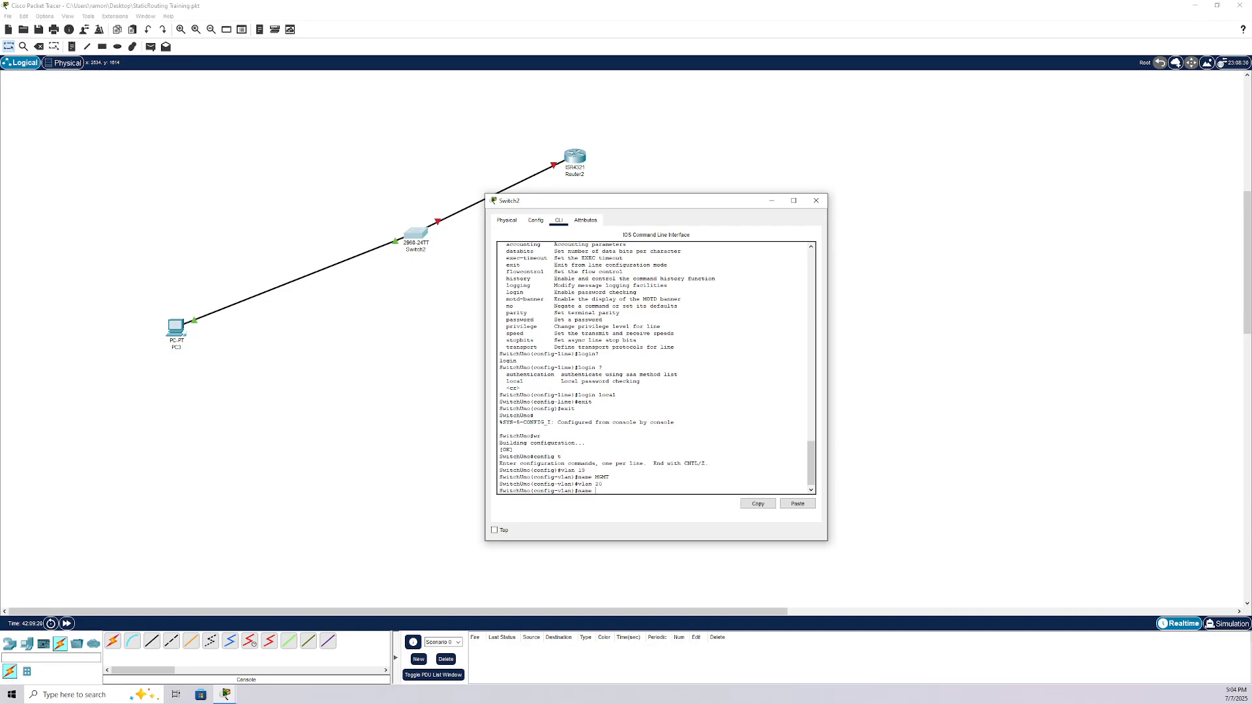
text(name PC)
key(Return)
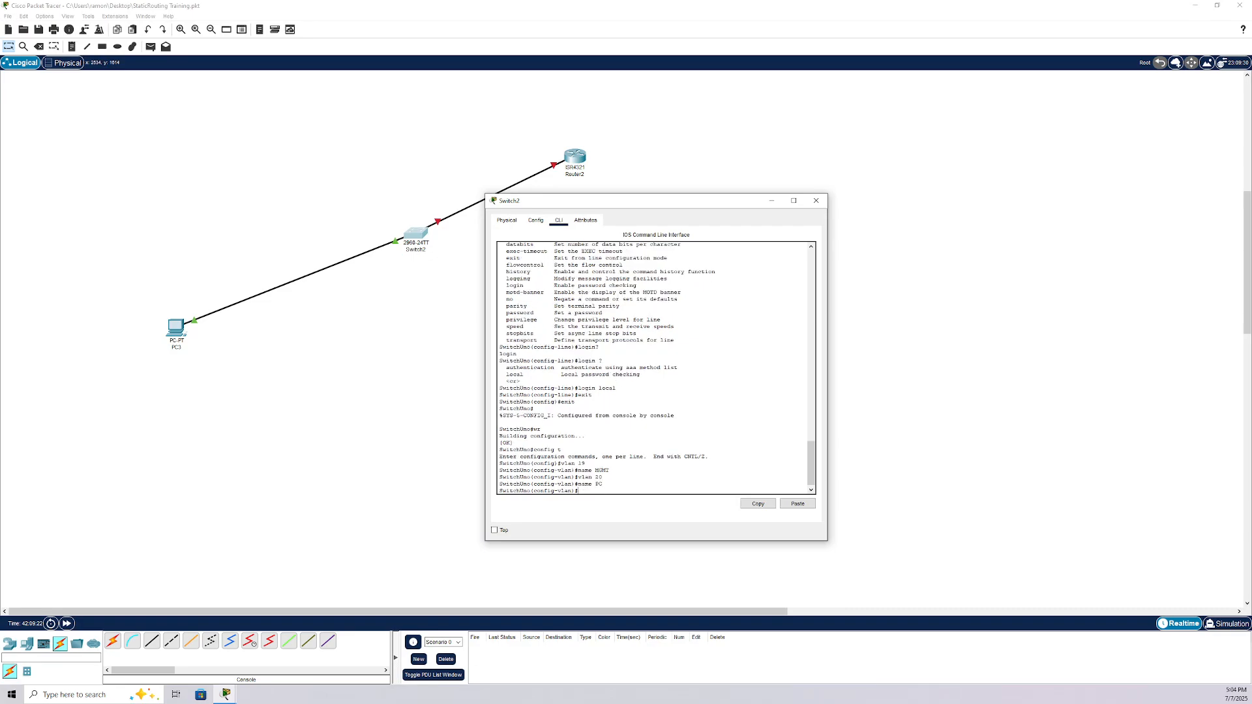
Step: Create VLAN 21 with the name phone
text(vlan 21)
key(Return)
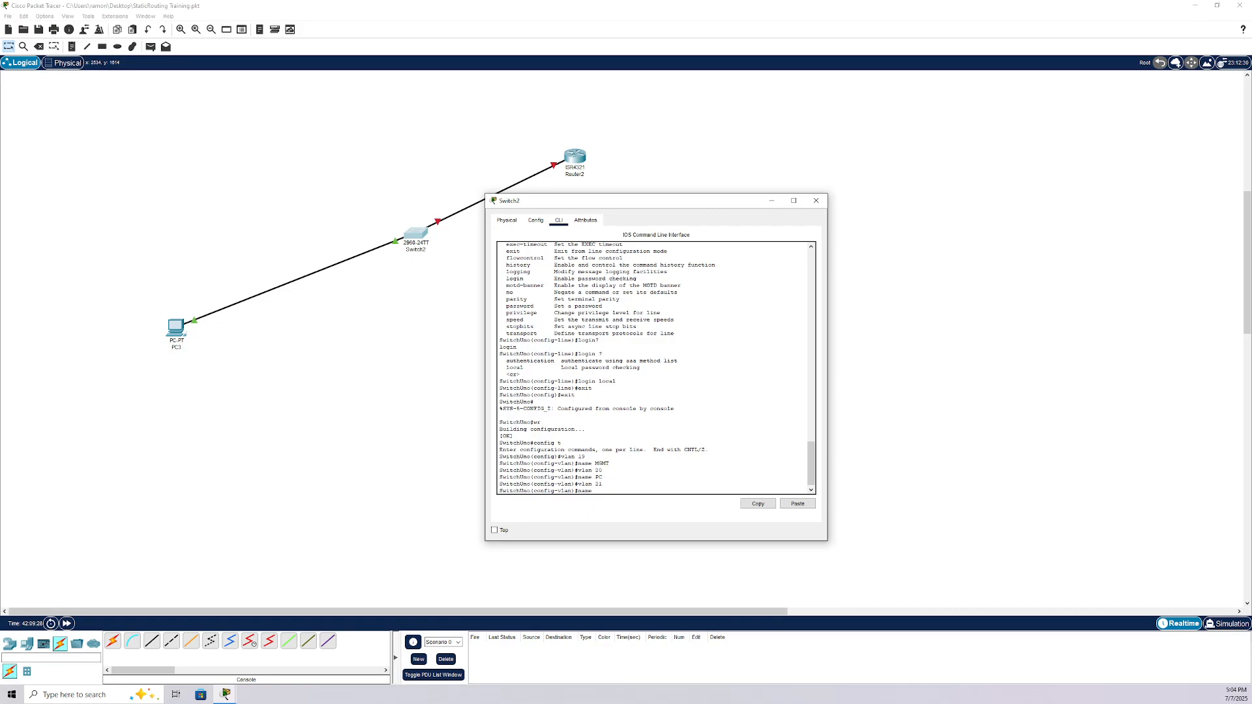
key(Return)
key(Return)
key(Return)
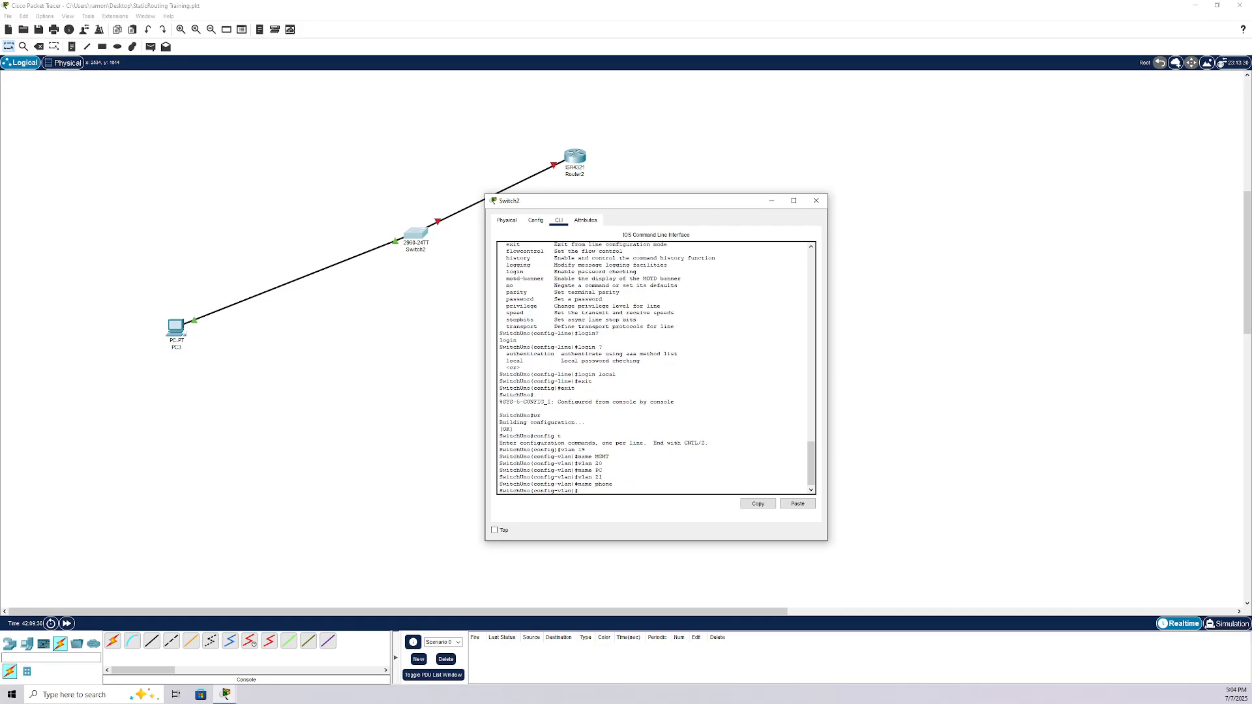
Step: Exit to privileged mode and list the switch's VLANs with sh vlan brief
text(exit)
key(Return)
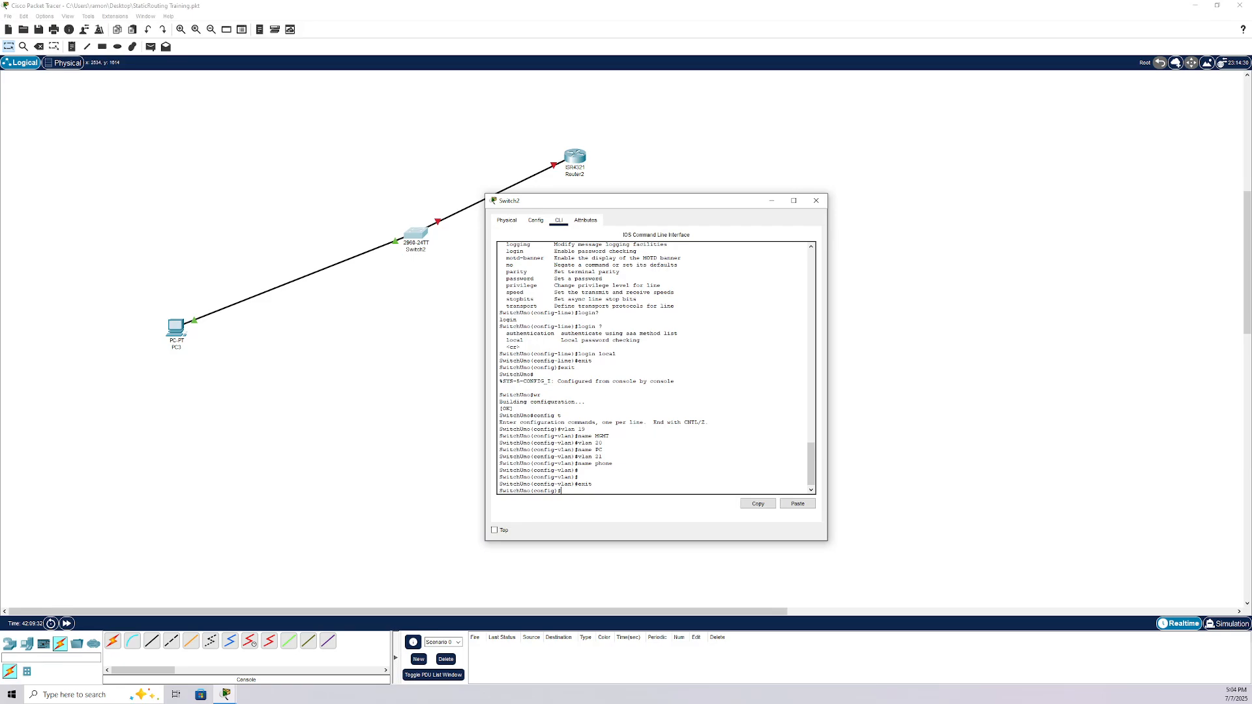
text(exit)
key(Return)
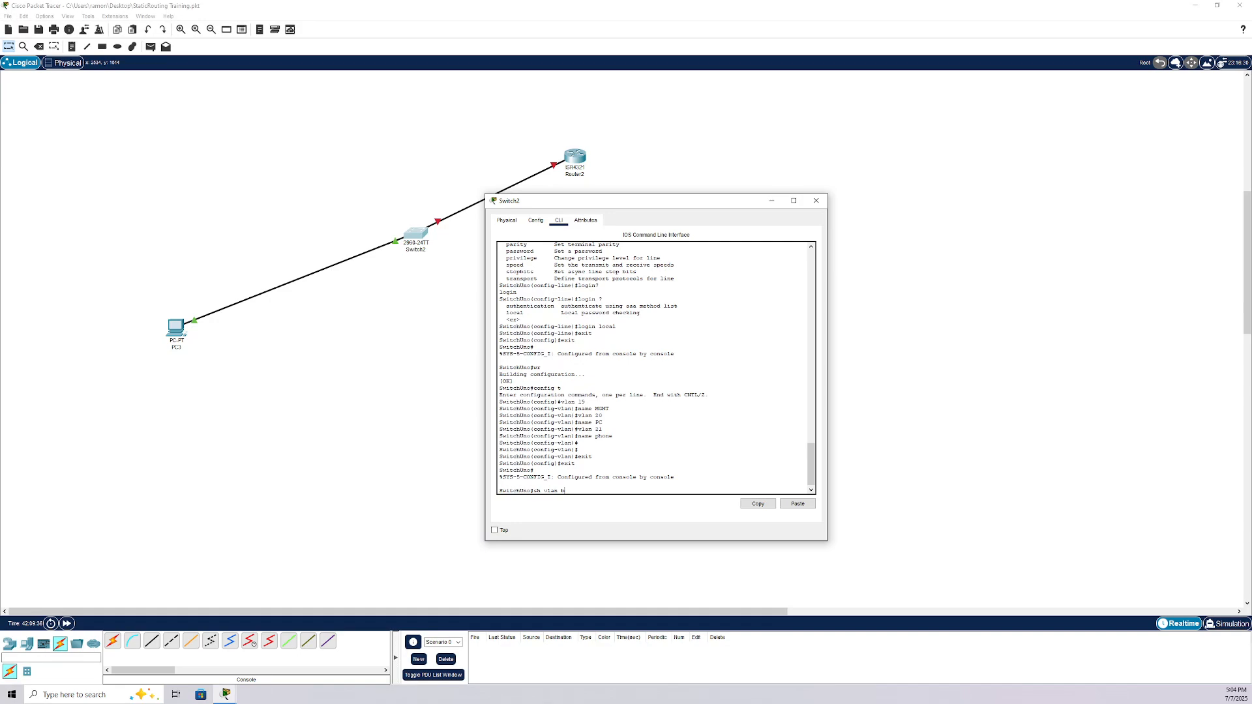
text(sh vlan brief)
key(Return)
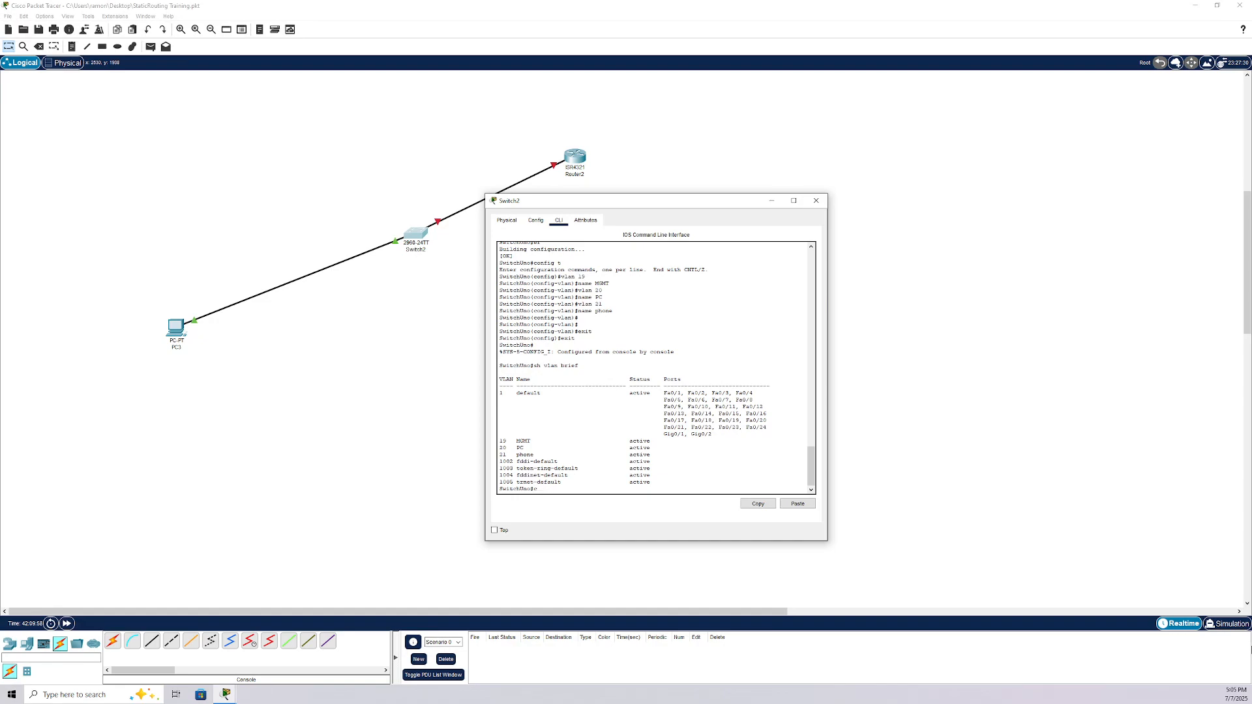
Step: Return to global configuration mode and list all interfaces with do sh ip int br
text(t)
key(Return)
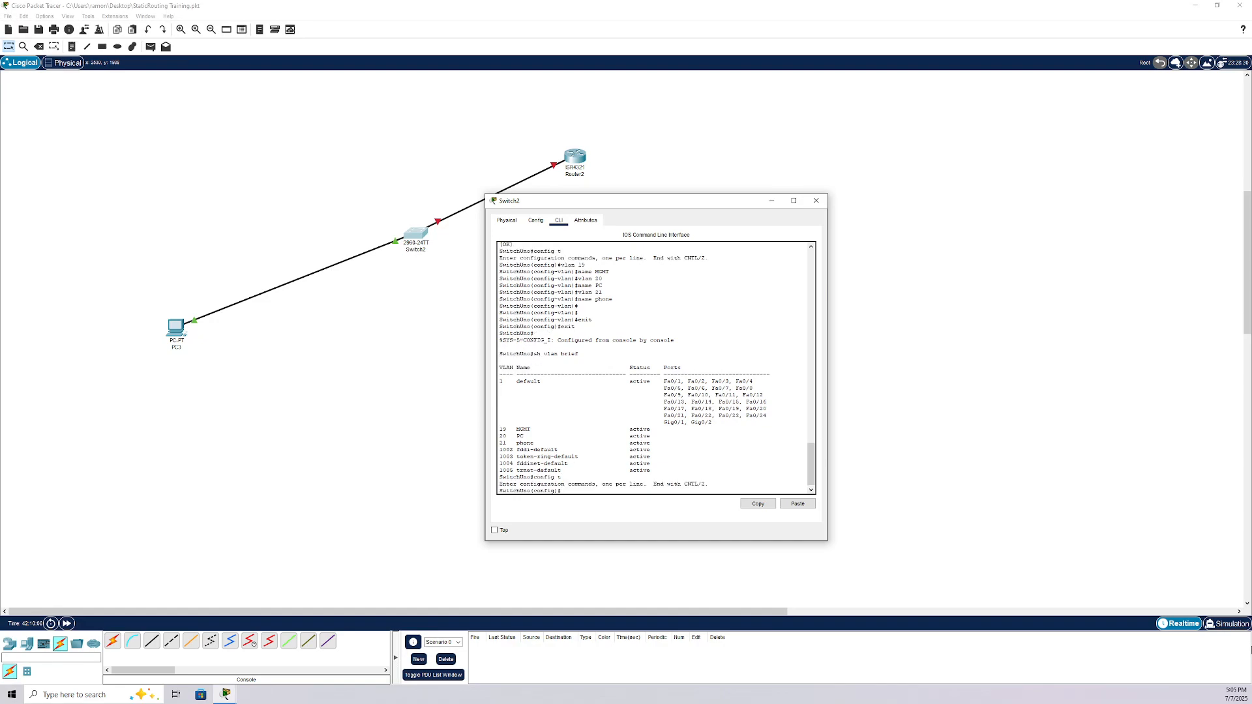
text(do sh uo int br)
key(Return)
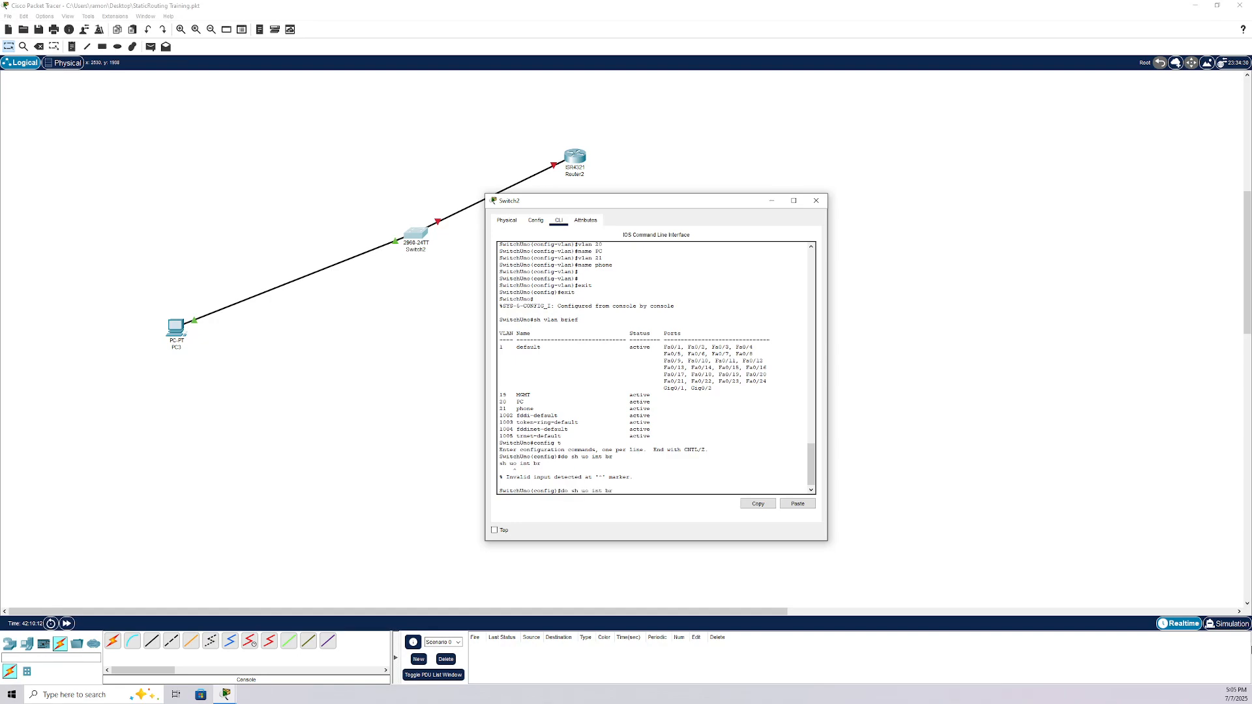
key(BackSpace)
key(BackSpace)
text(ip)
key(BackSpace)
text(p)
key(Return)
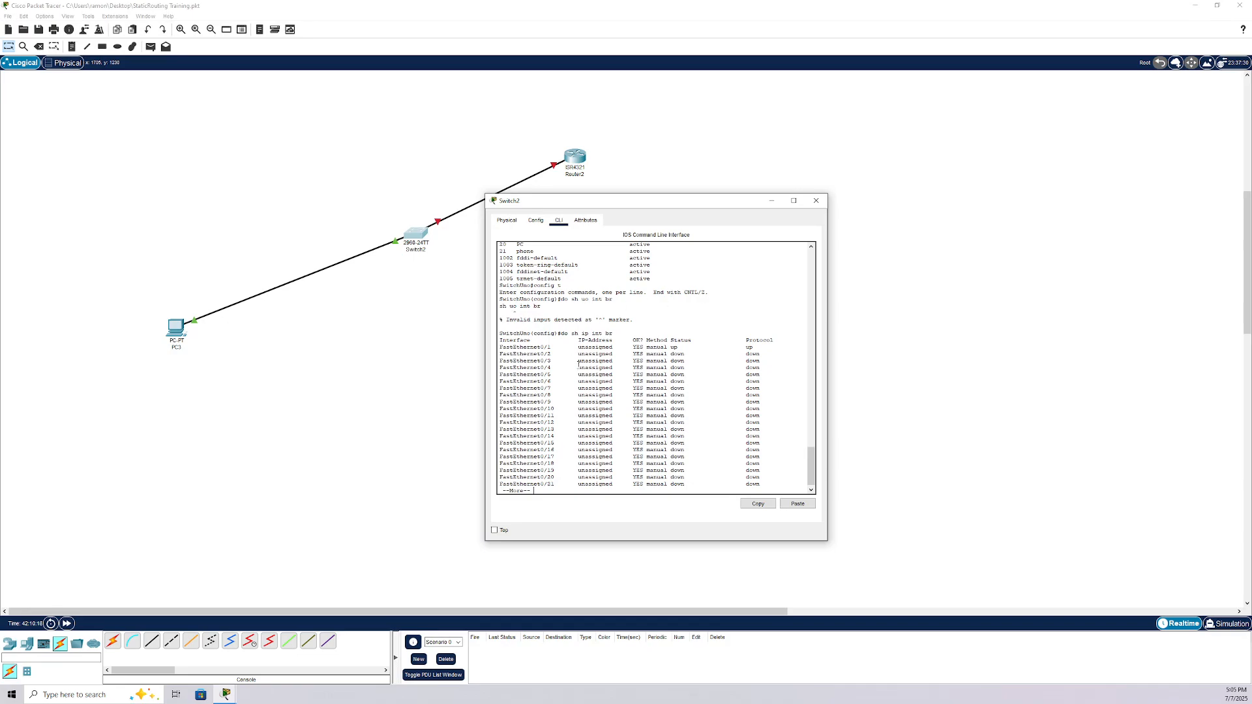
key(space)
Step: Assign interface fa 0/1 to access VLAN 20 and return to global configuration mode
key(Up)
key(Up)
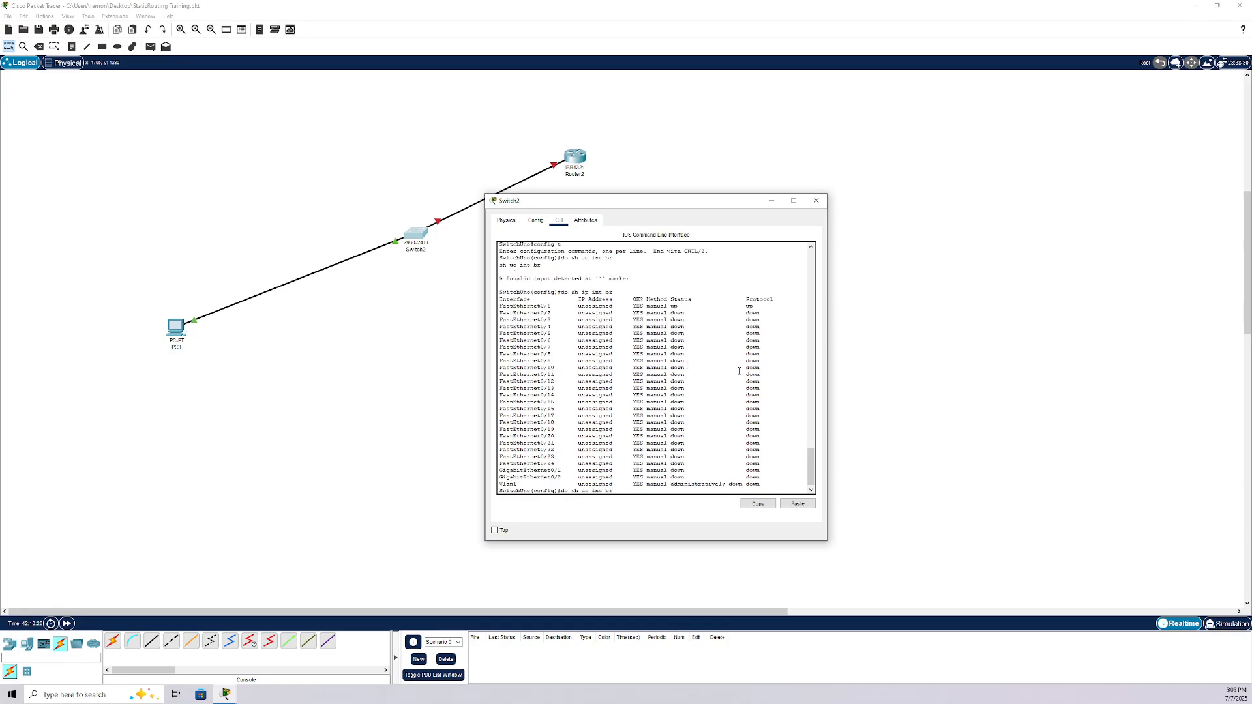
key(Up)
key(Down)
key(Down)
key(Down)
key(Return)
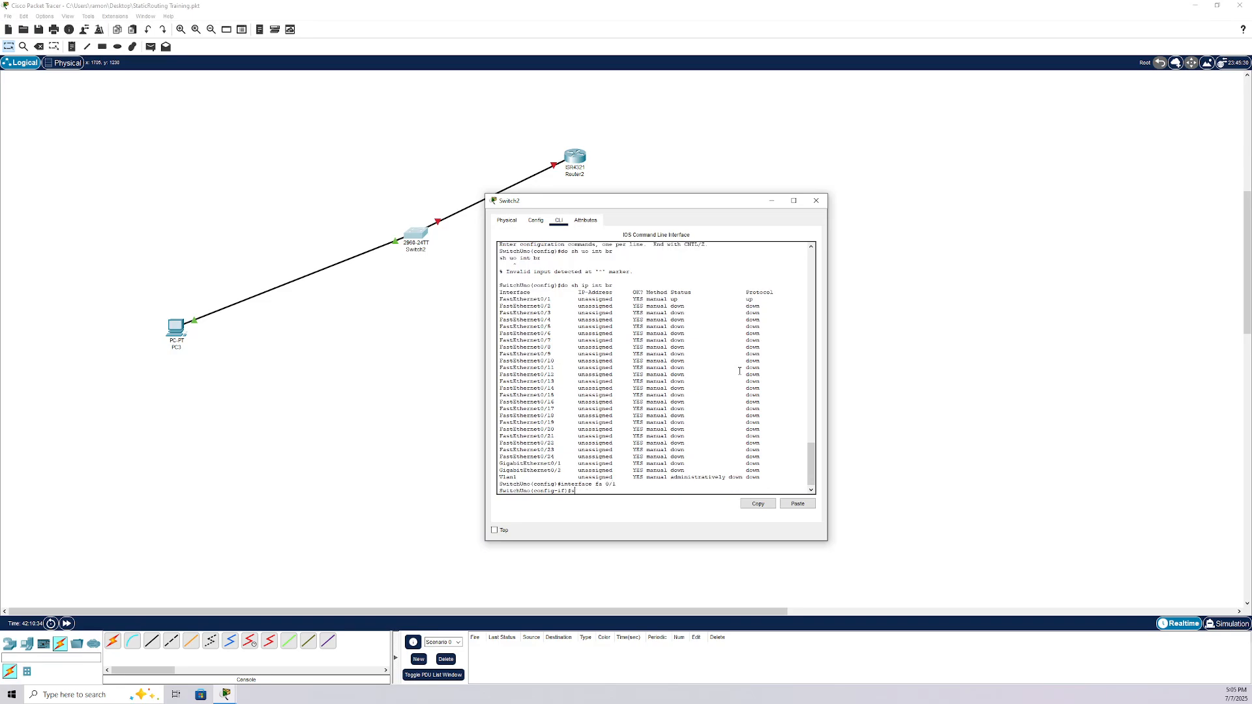
text(switchport access vlan 20)
key(Return)
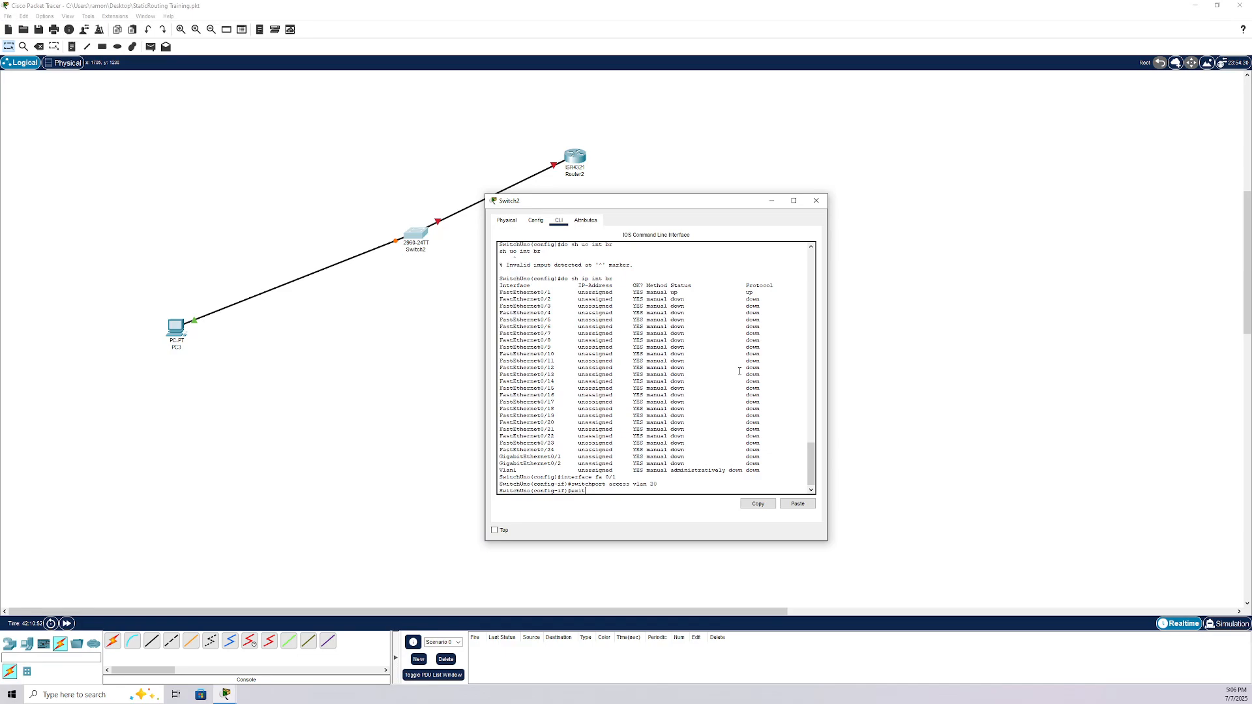
key(Return)
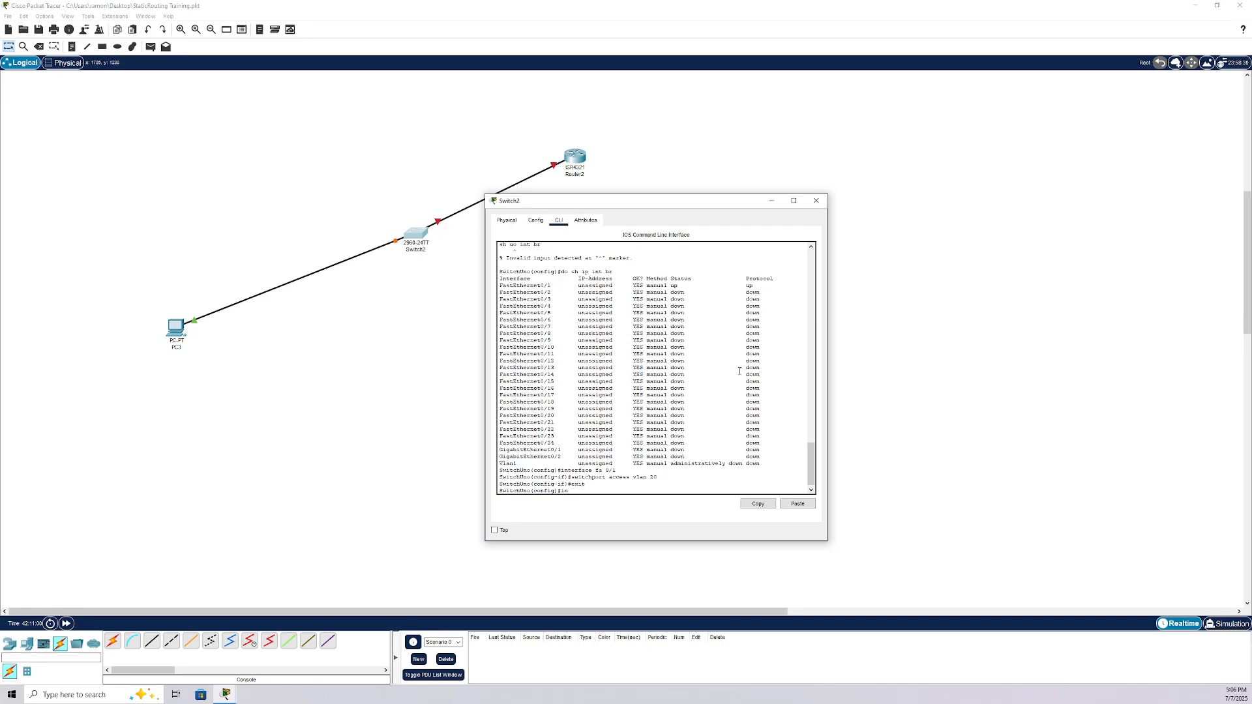
Step: Try to open the VLAN 19 interface with the address 192.168.0.2 in the same command
text(interface vlan 19)
text(19 1)
text(92.168.0.2)
key(Return)
key(Up)
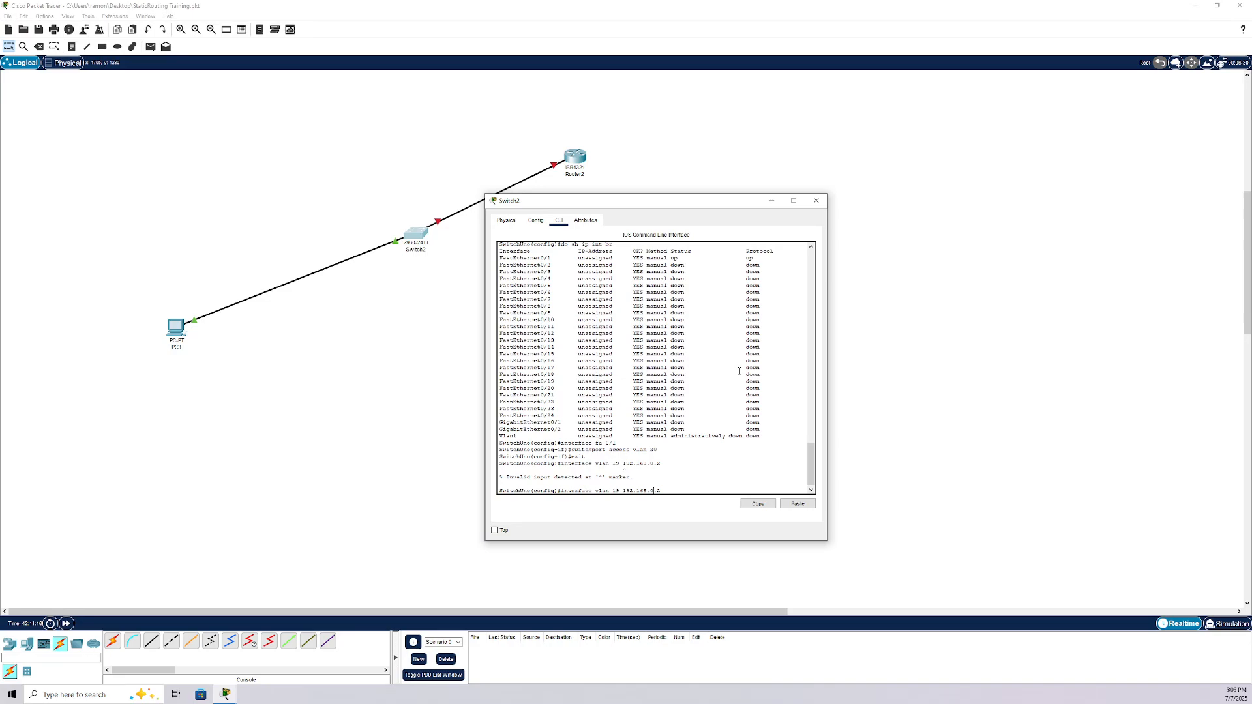
key(BackSpace)
key(Return)
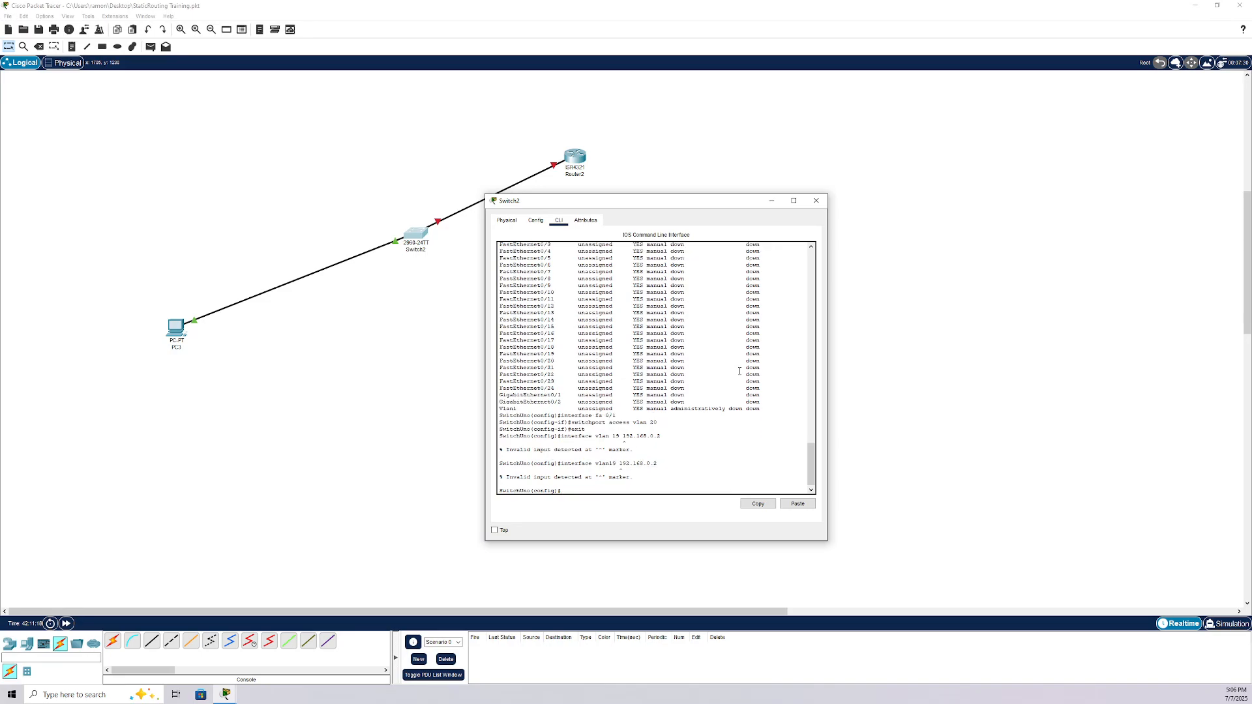
Step: Enter interface configuration for vlan19 without an address in the command
key(Up)
key(BackSpace)
key(BackSpace)
key(BackSpace)
key(BackSpace)
key(BackSpace)
key(BackSpace)
key(BackSpace)
key(BackSpace)
key(Return)
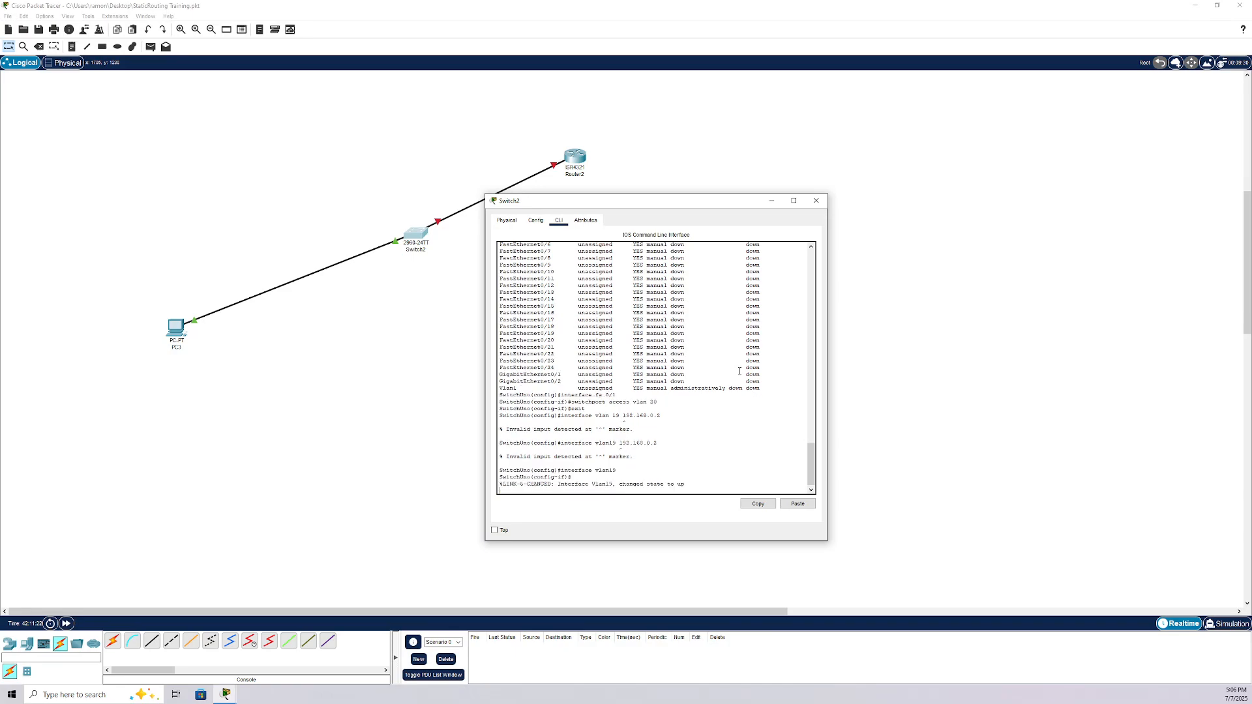
key(Return)
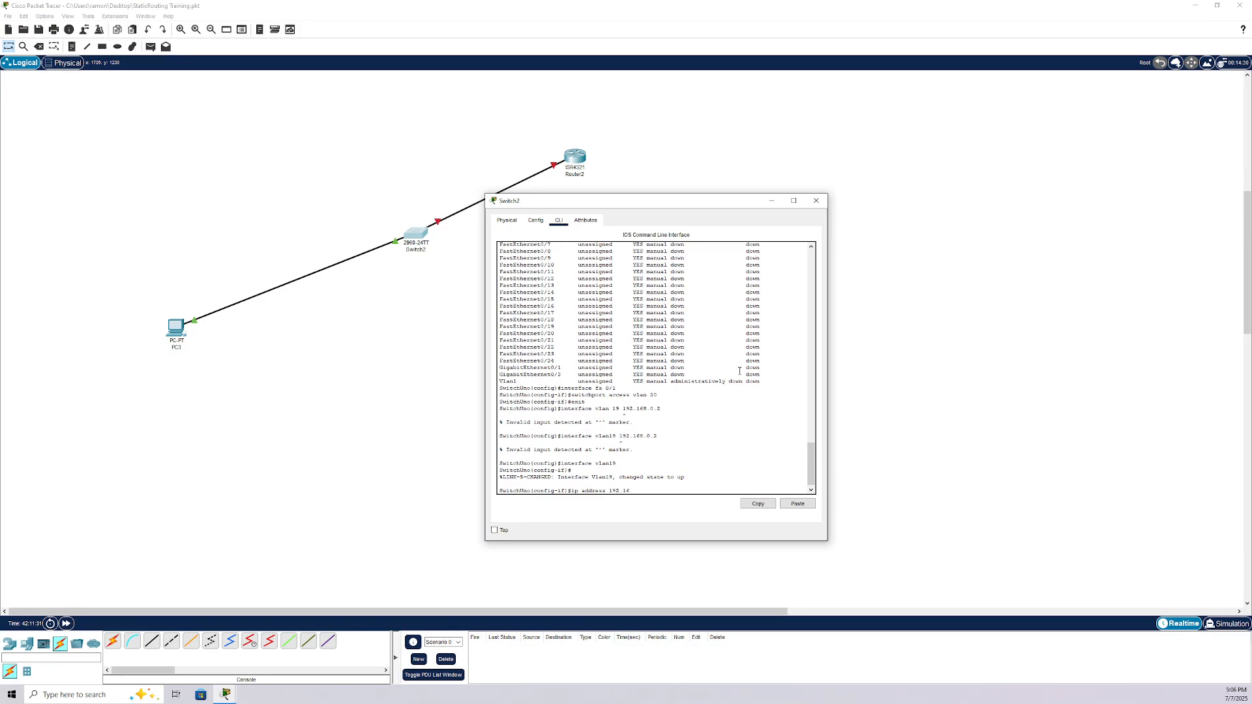
Step: Give the VLAN 19 interface the IP address 192.168.0.2 with mask 255.255.255.0 and exit to global configuration mode
text(2)
key(Return)
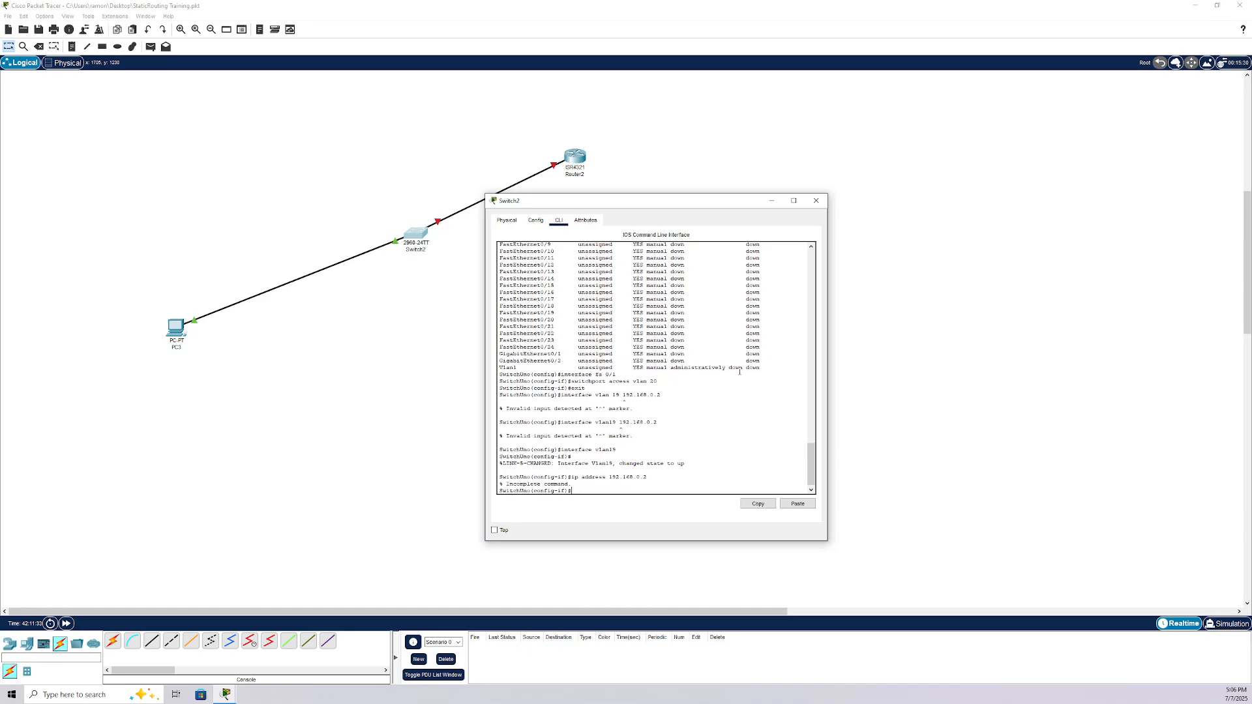
key(Up)
key(Return)
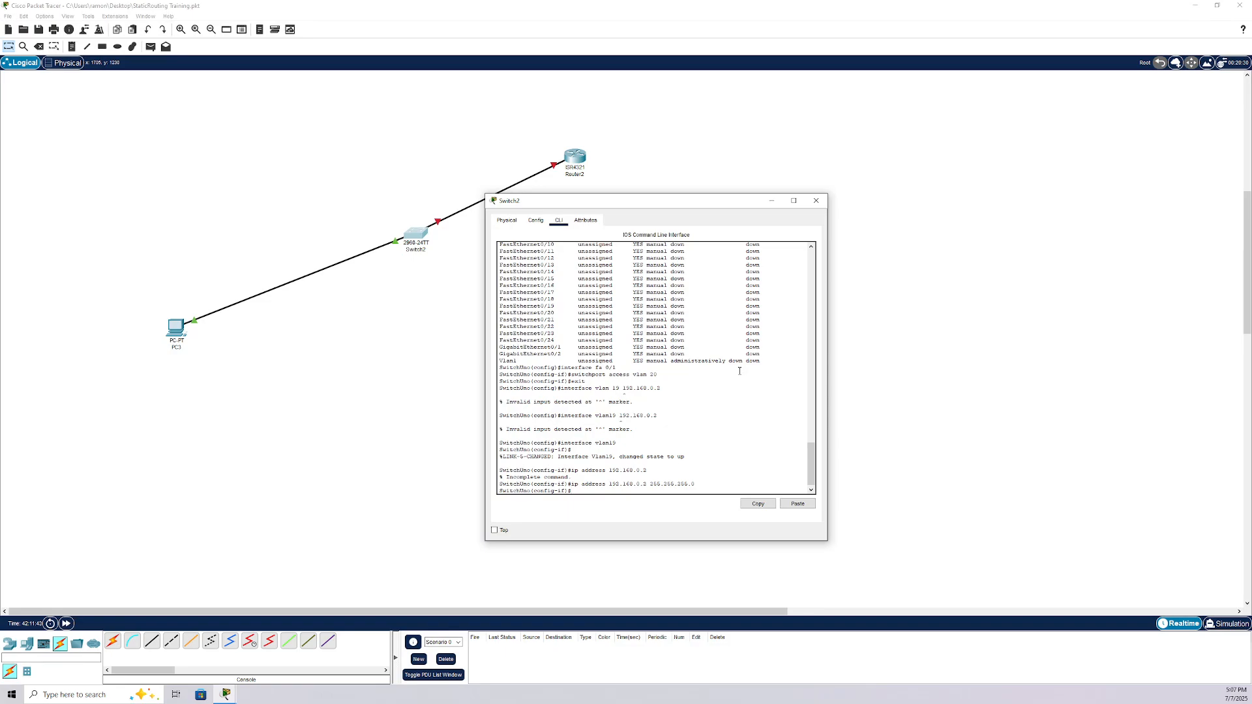
text(exit)
key(Return)
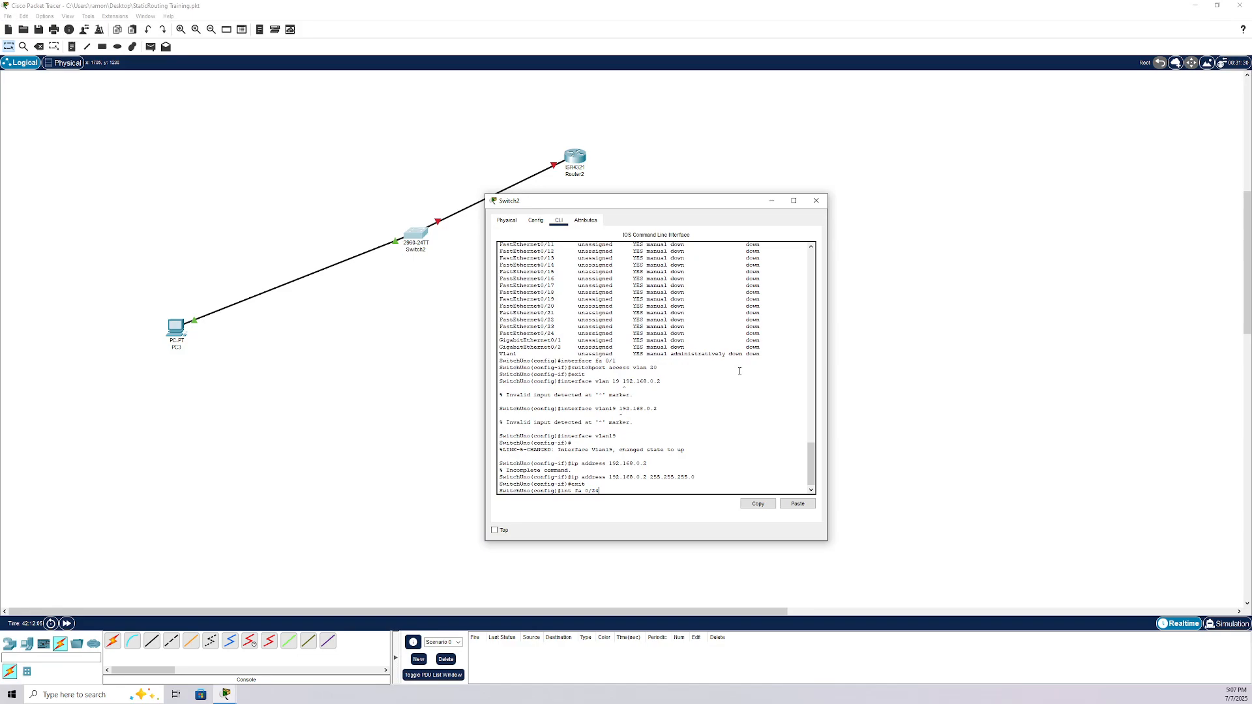
Step: Set interface fa 0/24 to switchport mode trunk and exit to global configuration mode
key(Return)
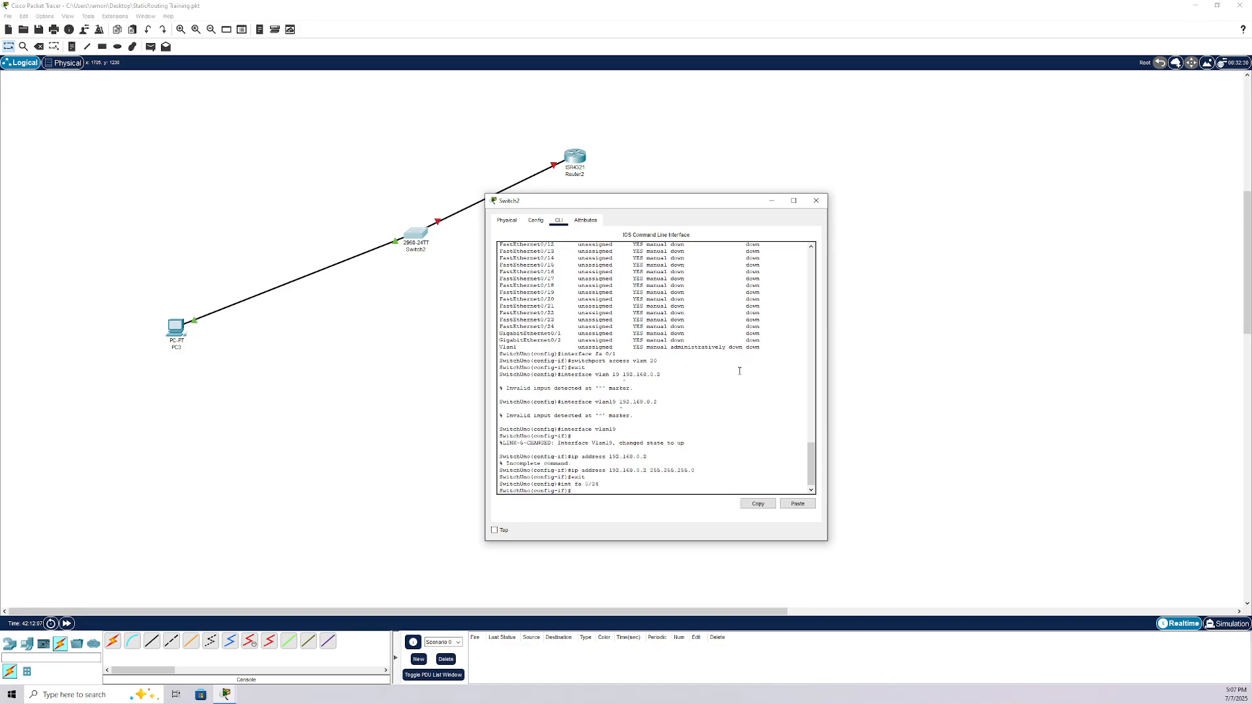
text(switchport)
text(mode trunk)
key(Return)
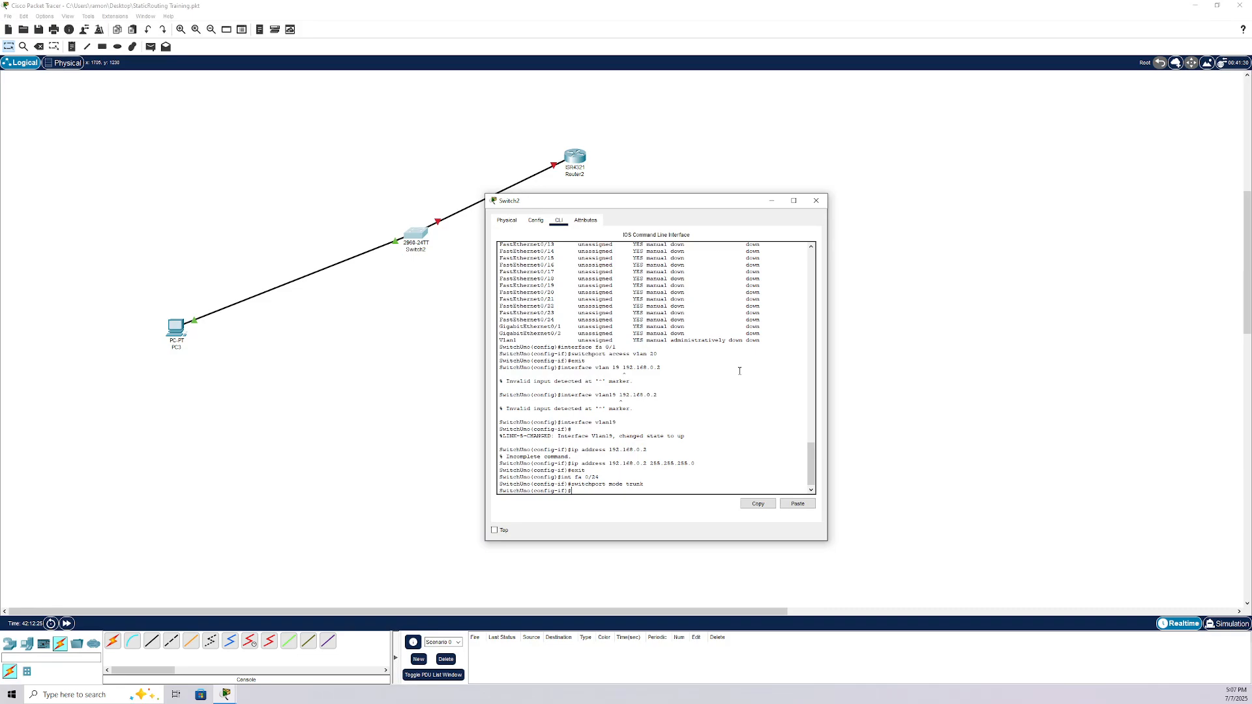
key(Return)
key(Return)
key(Return)
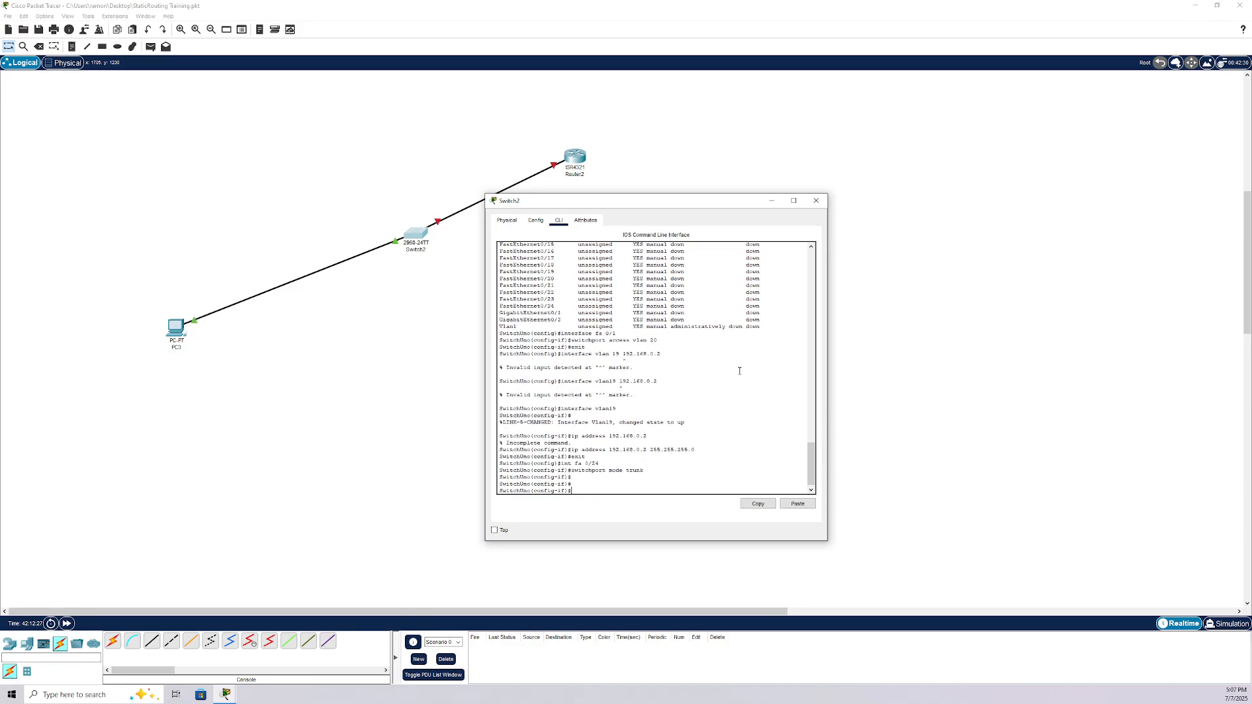
text(exit)
key(Return)
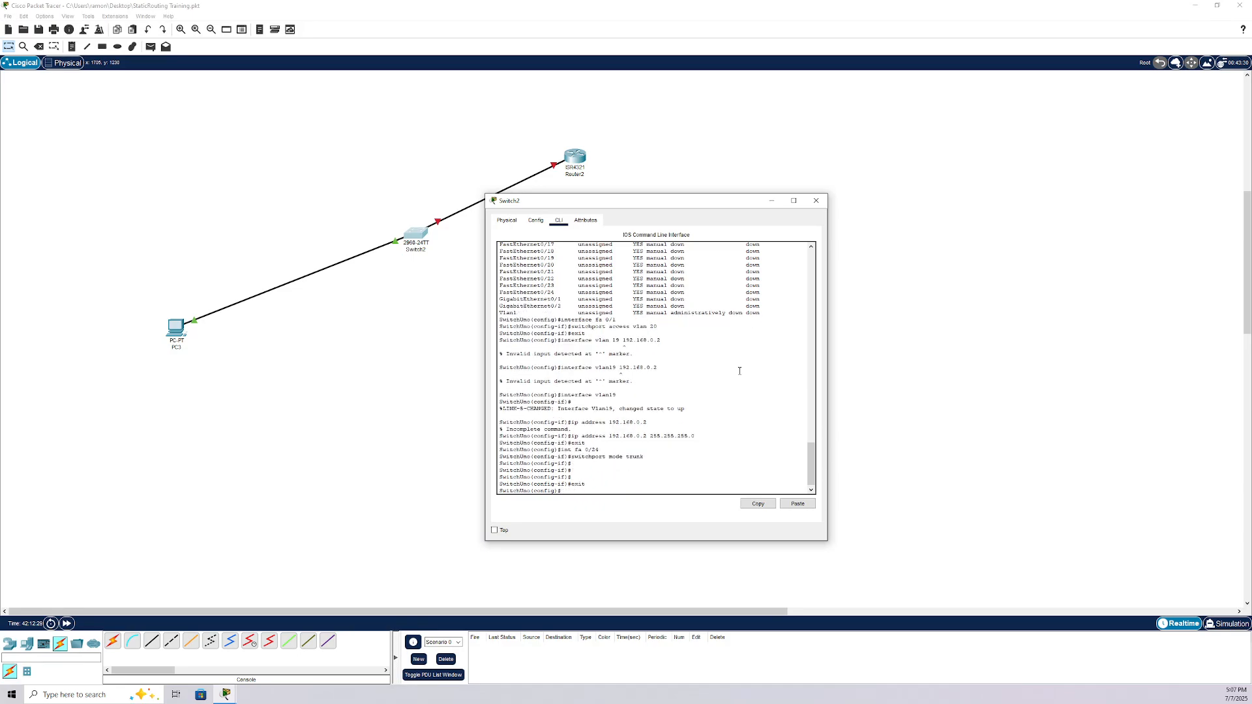
Step: Exit to privileged mode and save the switch's interface changes with wr
text(exit)
key(Return)
key(Return)
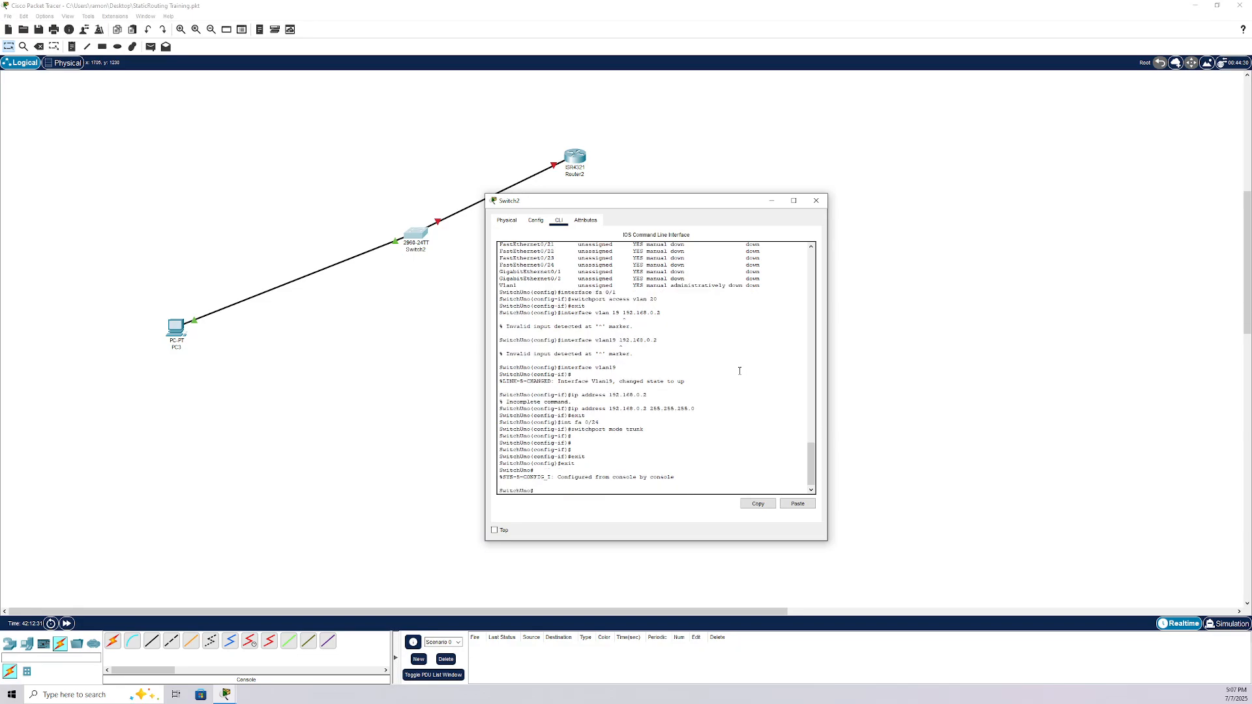
text(wr)
key(Return)
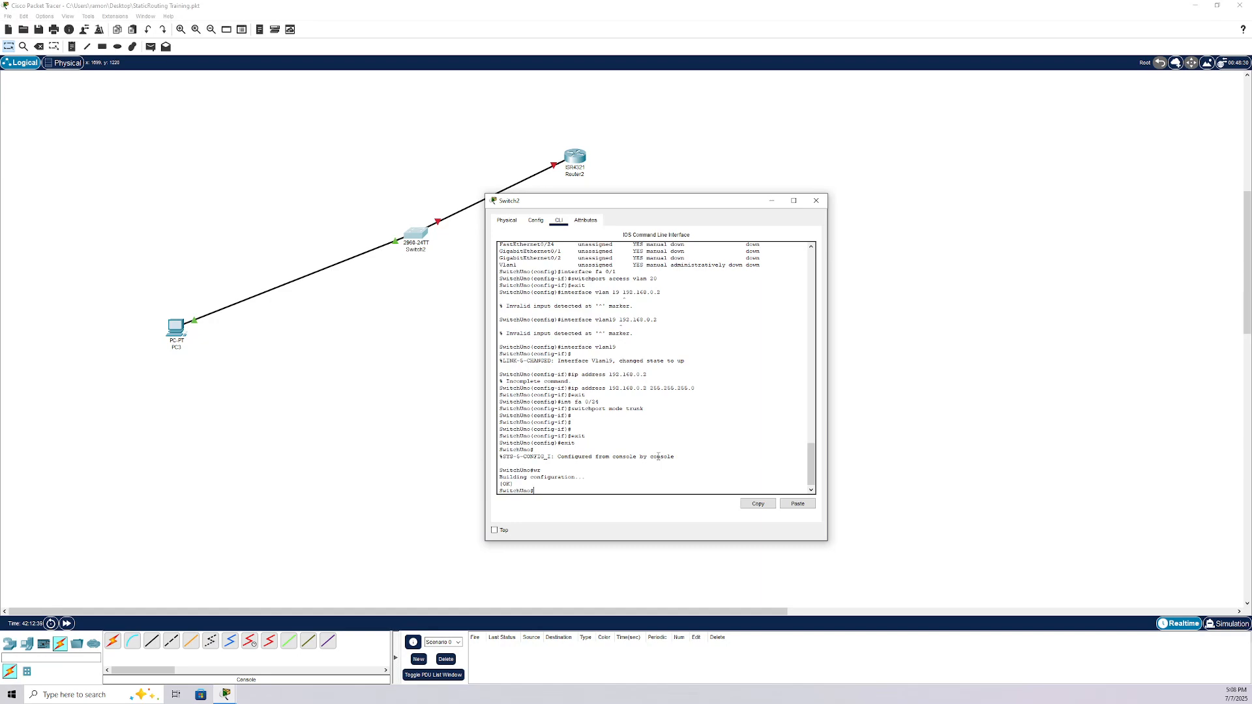
Step: Try to display the running configuration of only interface fa 0/1 using int and interface spellings
text(sh run int fa 0/1)
key(Return)
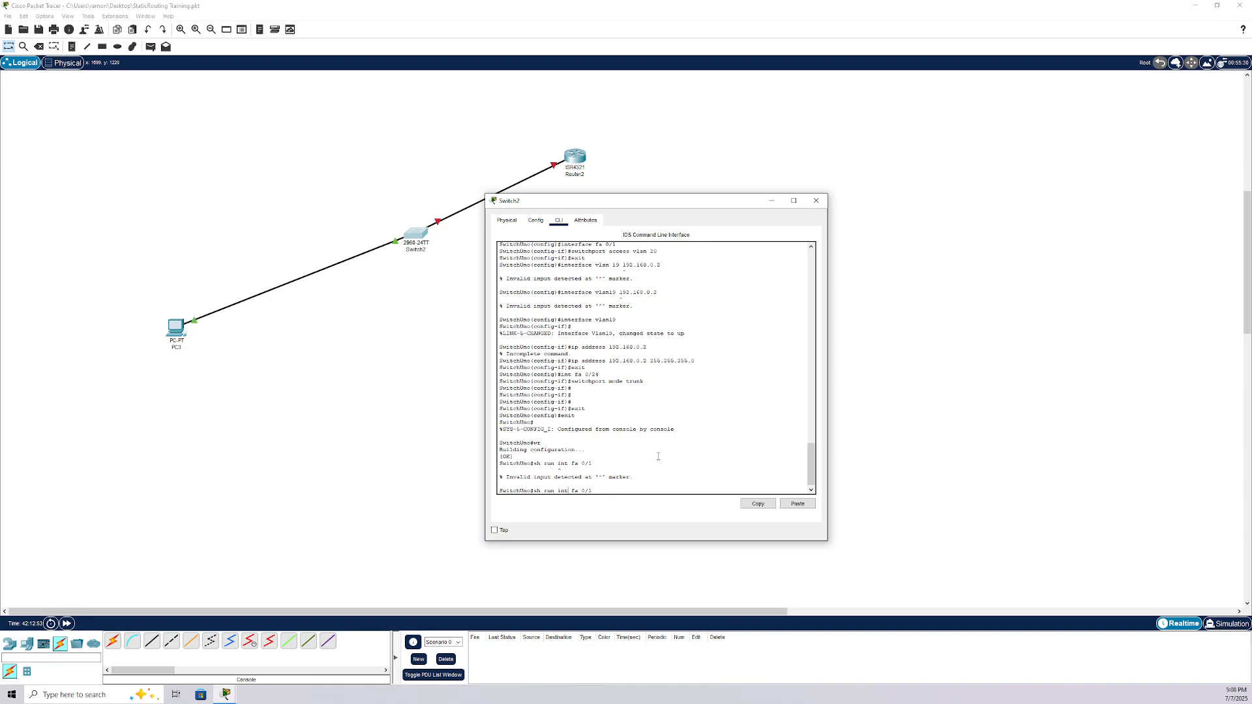
text(erfac)
key(BackSpace)
key(BackSpace)
key(BackSpace)
key(BackSpace)
key(BackSpace)
text(erface)
key(Return)
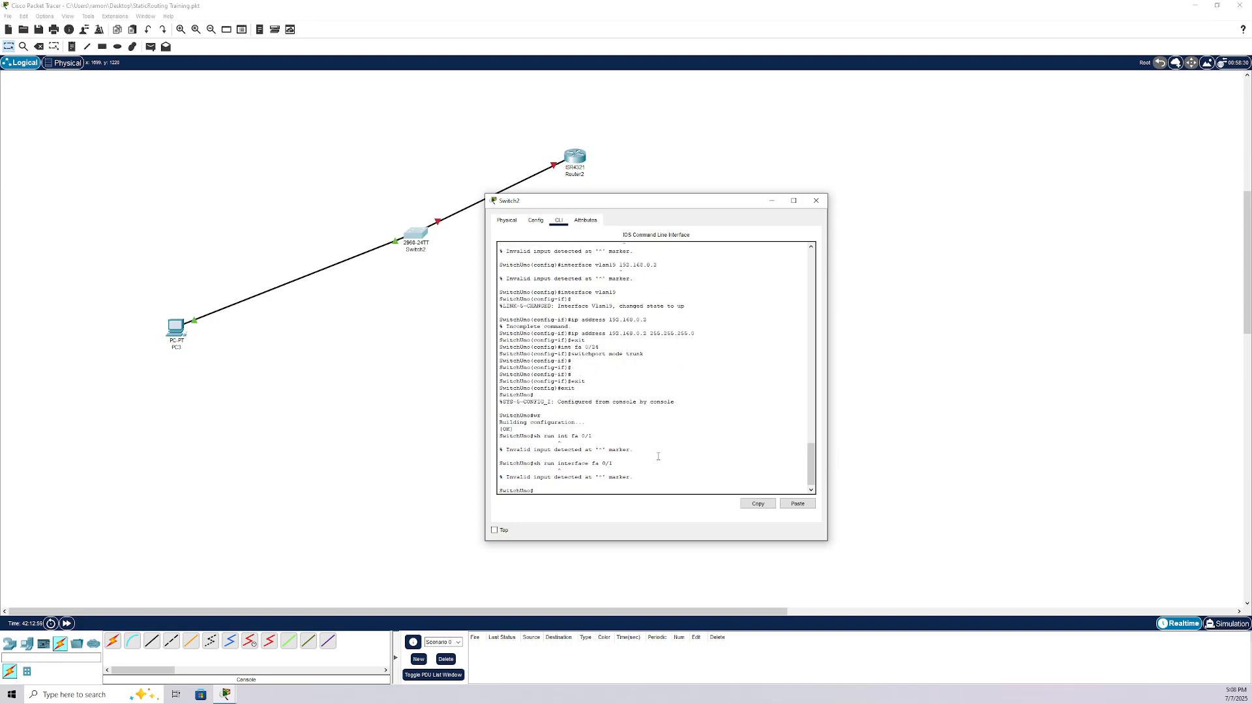
key(Up)
key(BackSpace)
key(BackSpace)
key(Return)
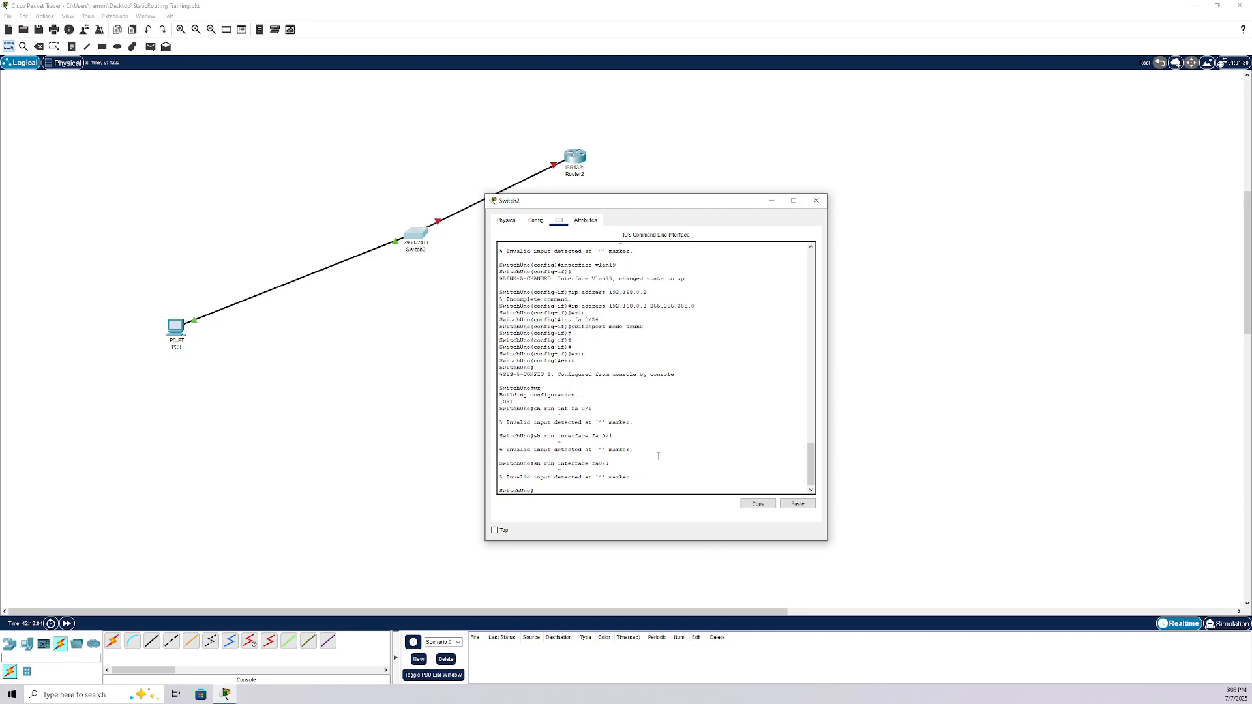
Step: Try to show the running configuration beginning at interface fastethernet with a begin filter
text(sh run | b interface faste)
text(thernet)
key(Return)
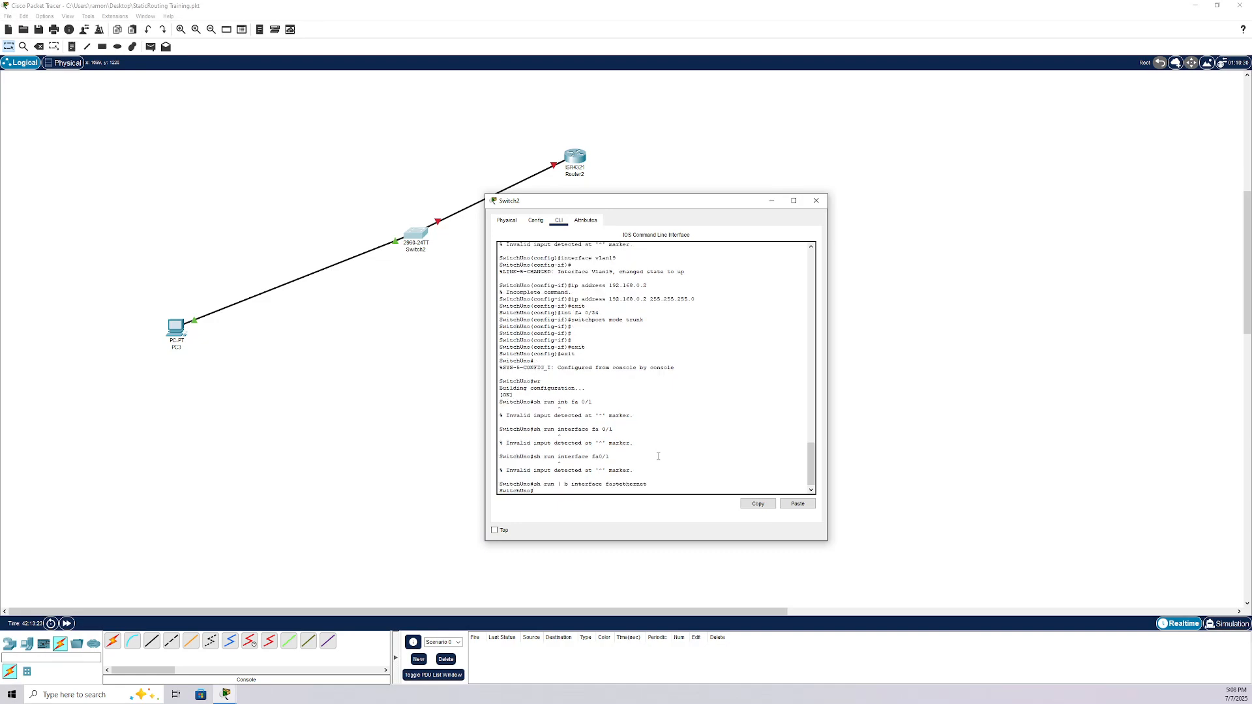
Step: Show the full running configuration, examine the FastEthernet0/1, FastEthernet0/24 and VLAN 19 interface entries, and quit the listing
text(sh run)
key(Return)
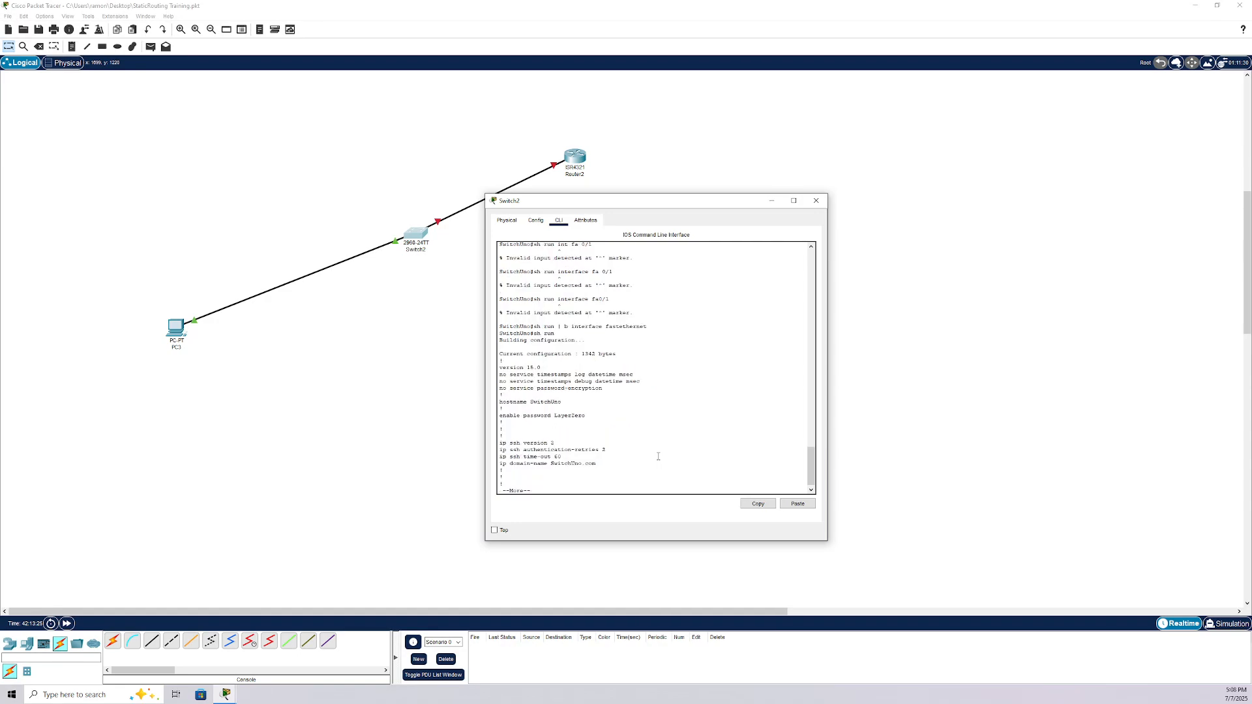
key(space)
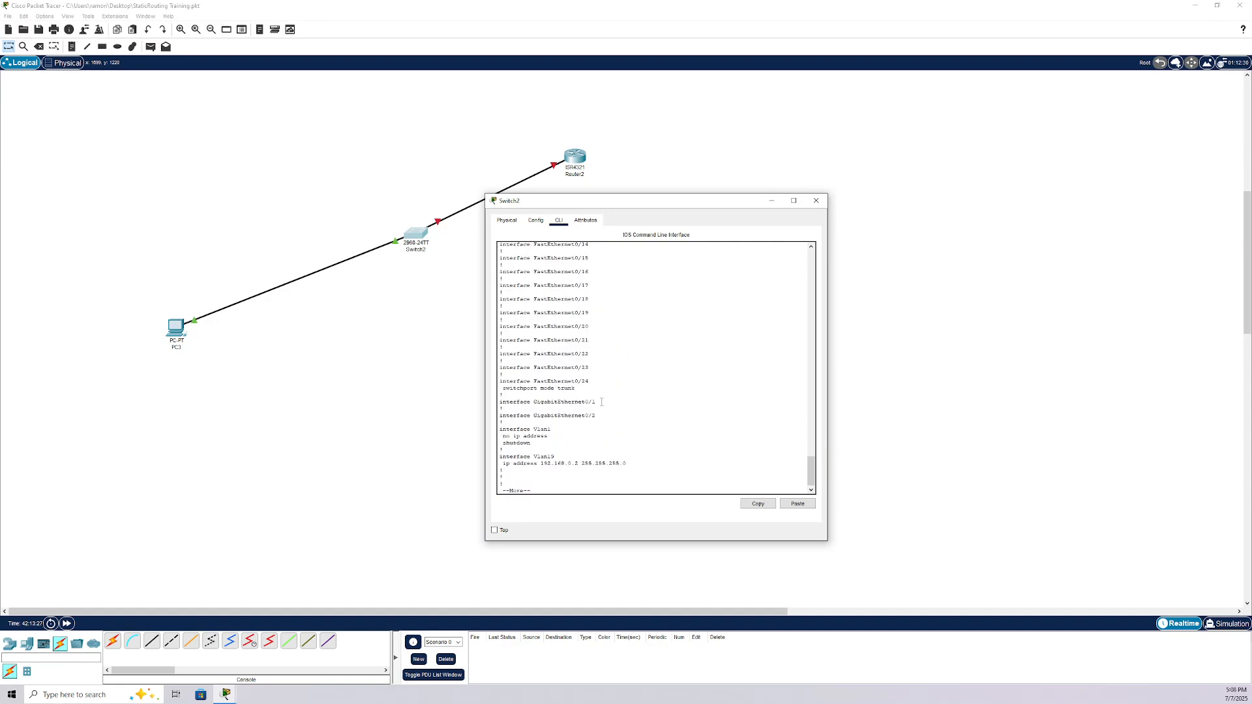
scroll(618, 436, up, 1)
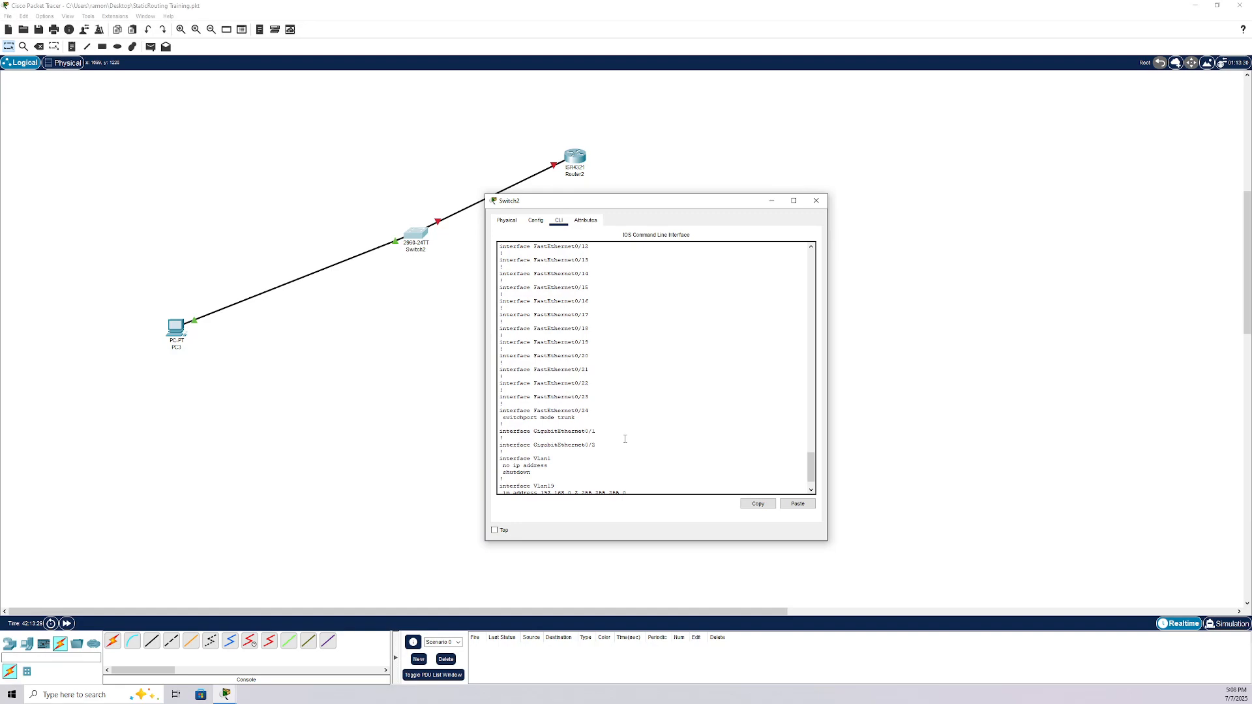
scroll(625, 439, up, 6)
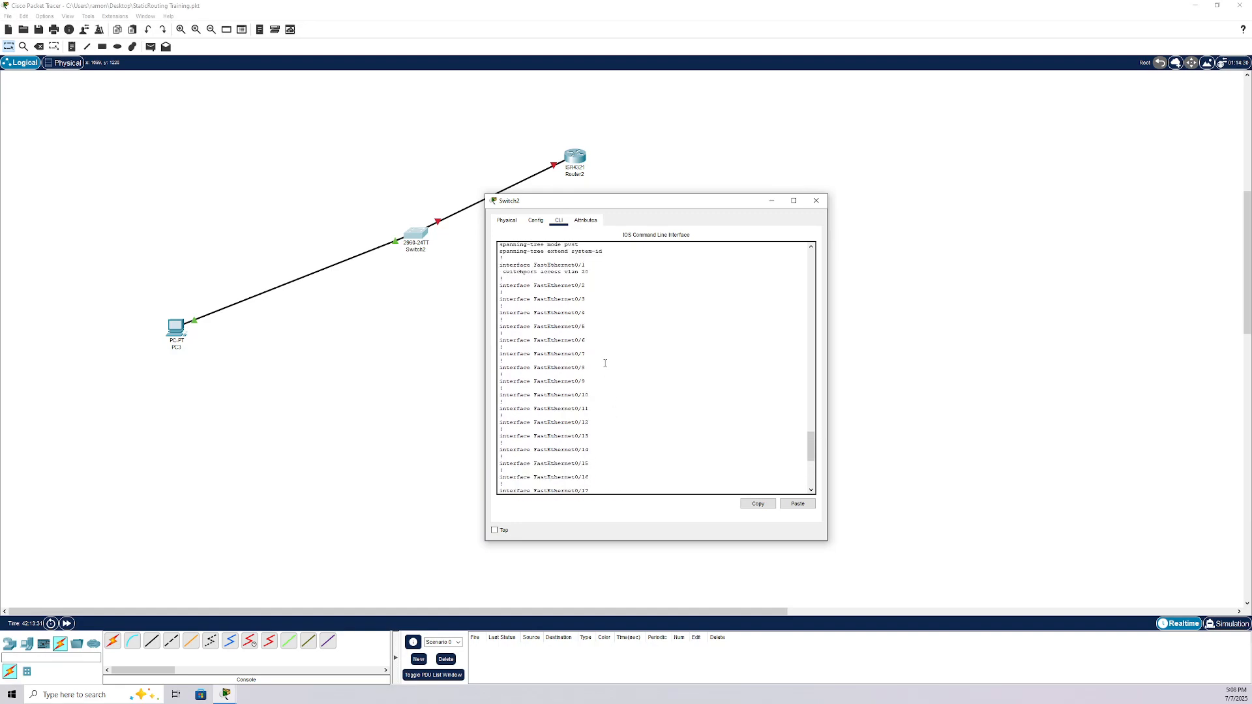
scroll(559, 310, up, 1)
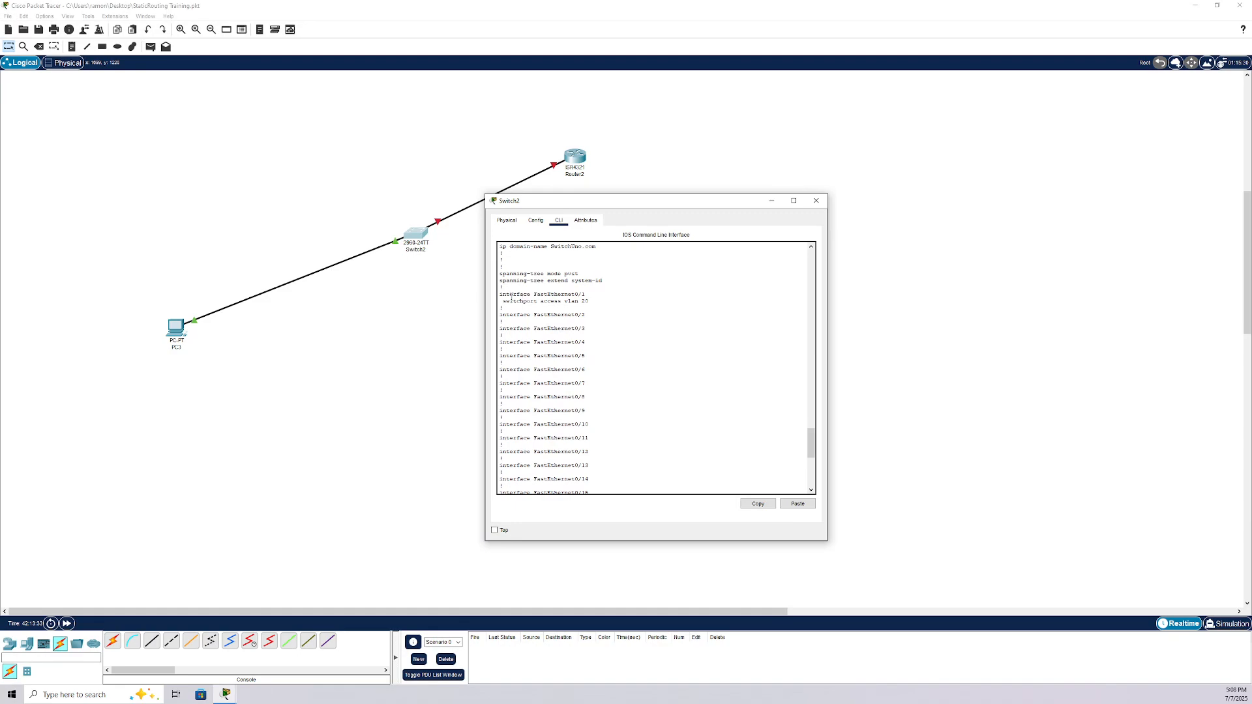
scroll(675, 418, down, 6)
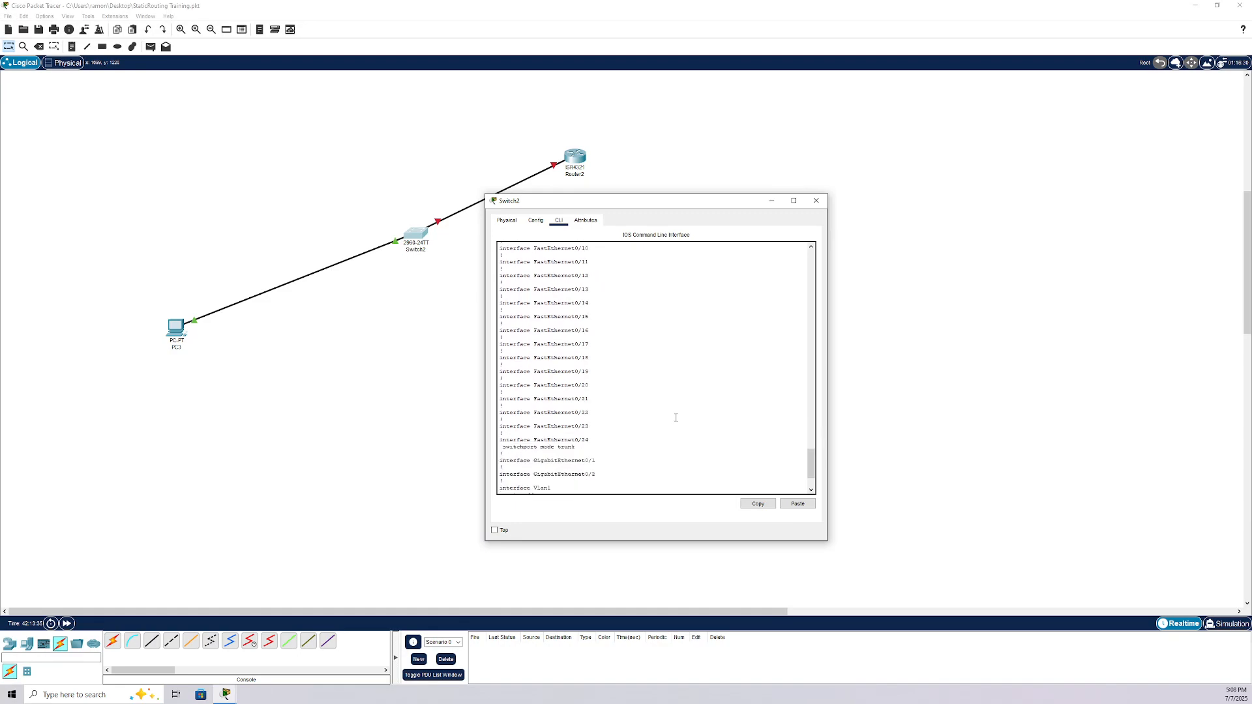
scroll(612, 455, down, 2)
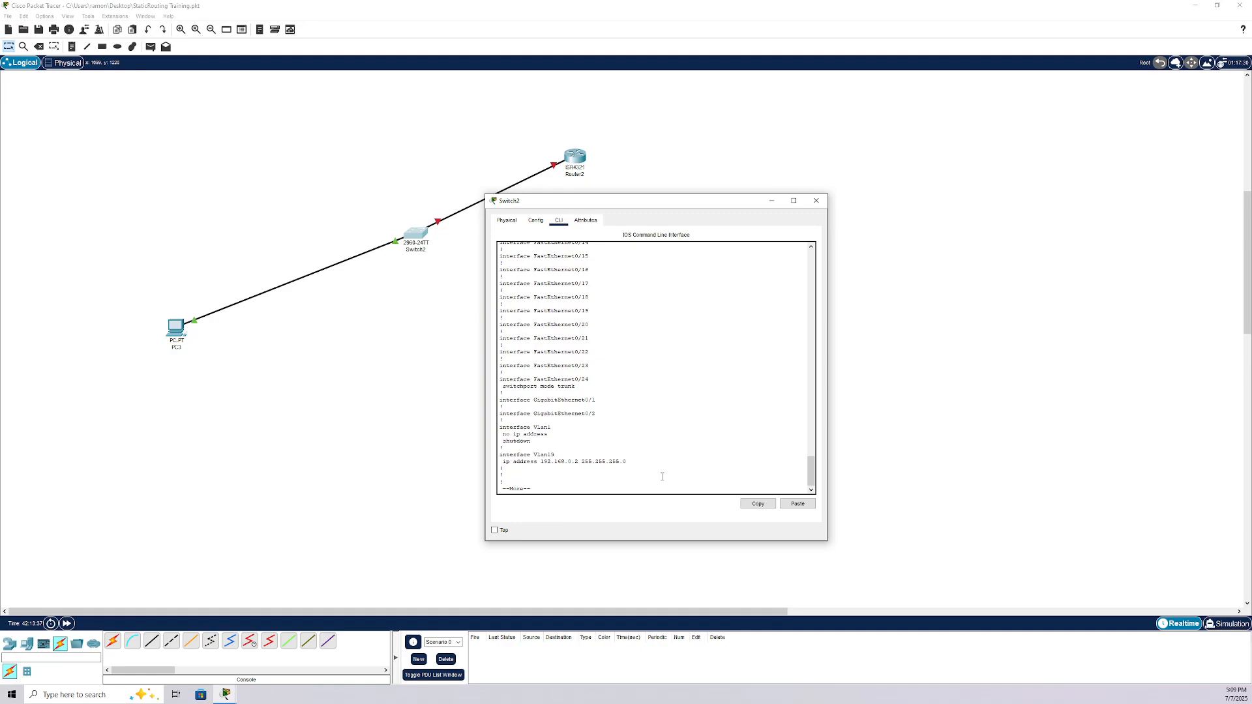
key(q)
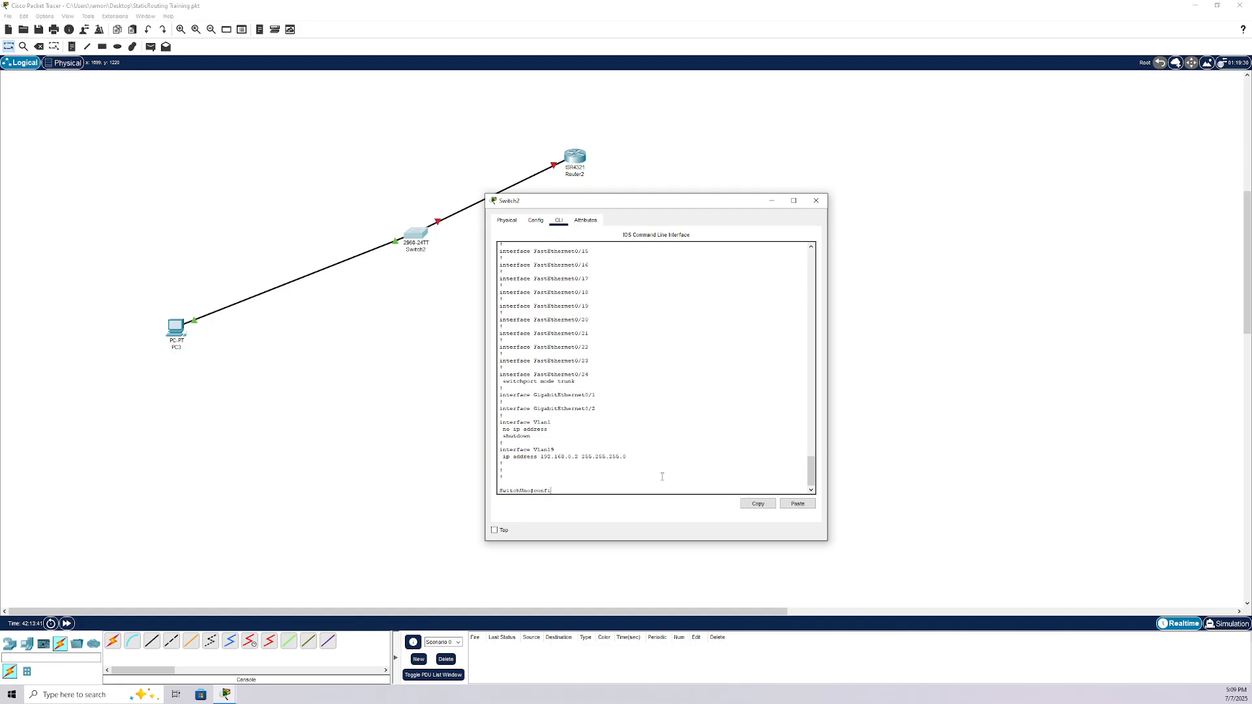
Step: In configuration mode, enable the switch's interfaces fa 0/1 and fa 0/24 with no shut
text(config t)
key(Return)
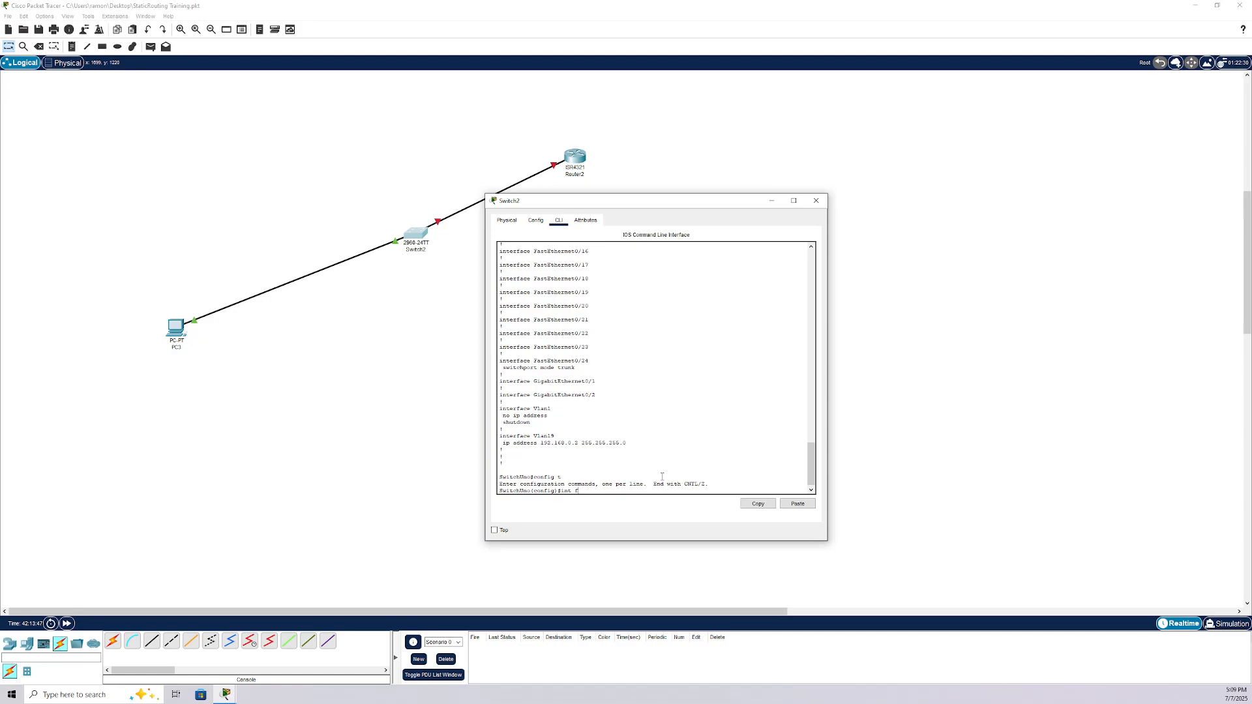
text(int fa 0/1)
key(Return)
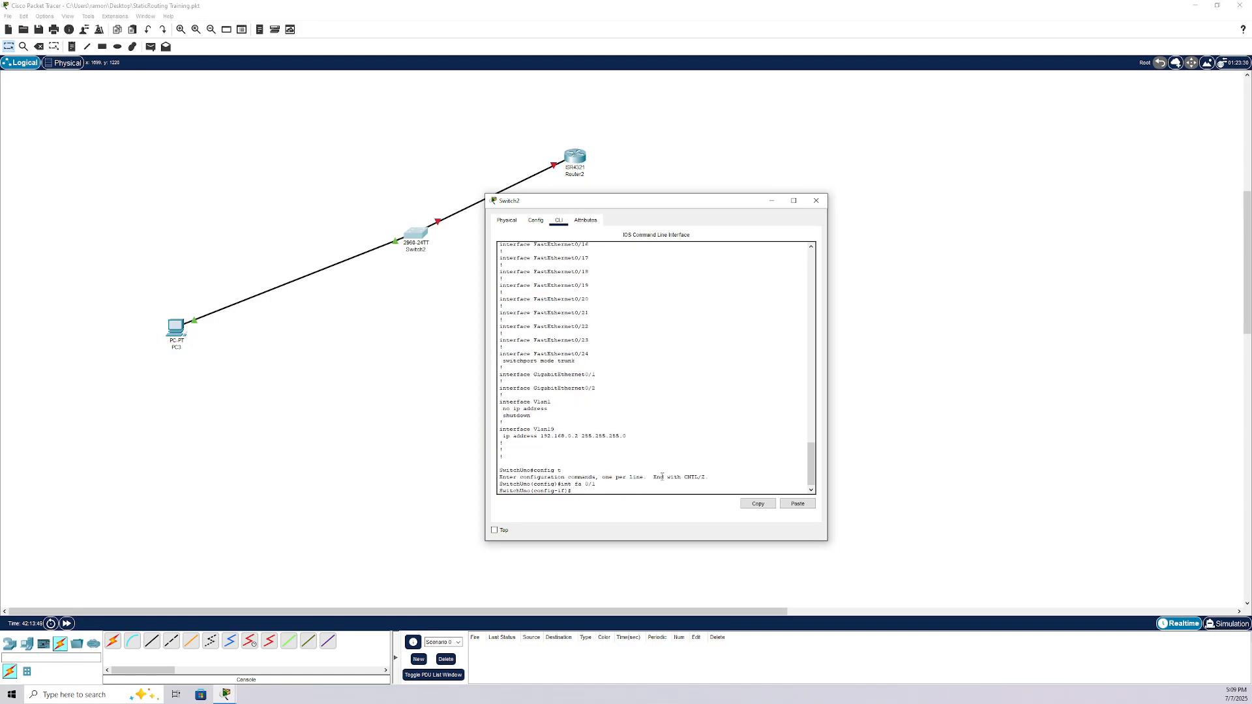
text(no shut)
key(Return)
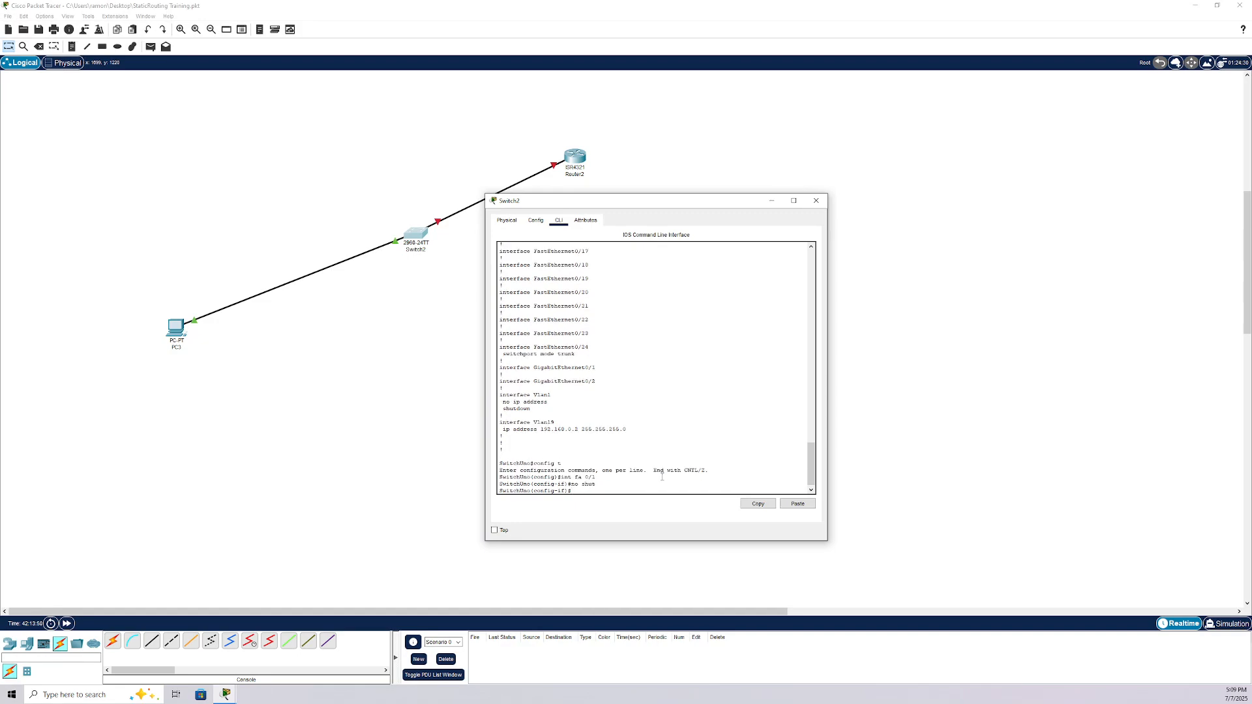
key(Up)
key(Up)
key(Return)
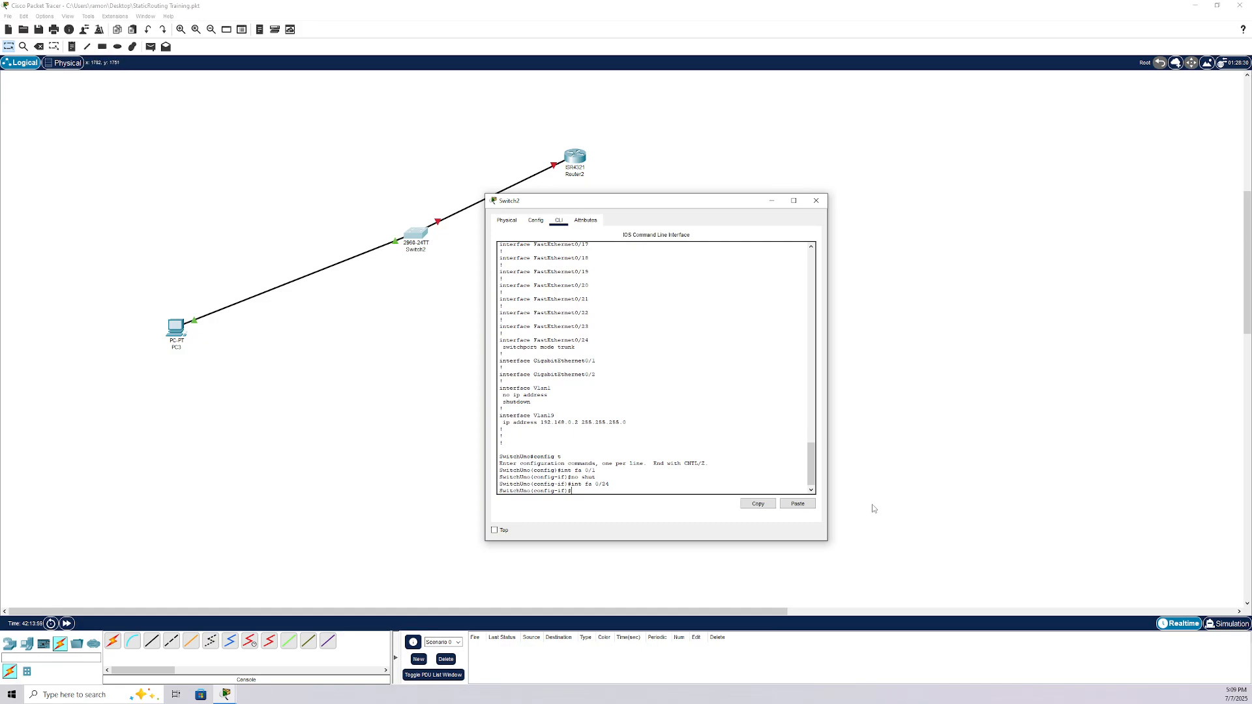
text(no shut)
key(Return)
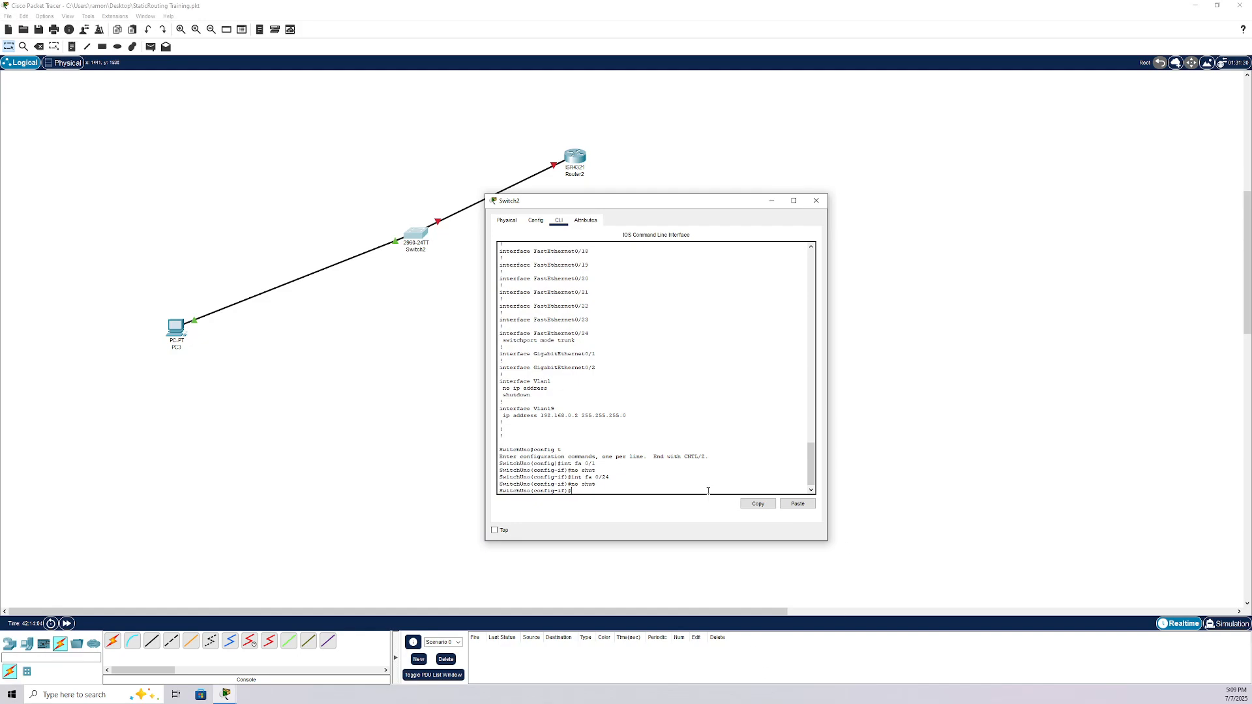
Step: Exit to privileged mode, save the switch configuration with wr, and close the Switch2 window
text(exit)
key(Return)
text(e)
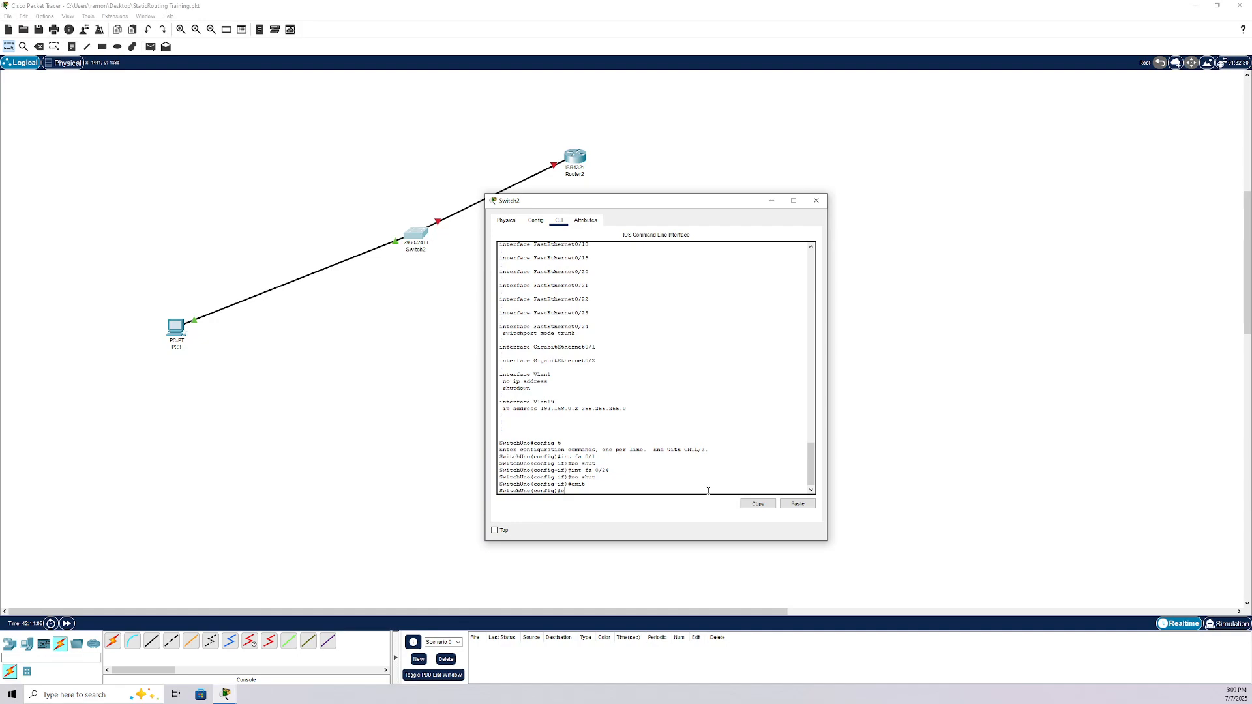
text(xit)
key(Return)
key(Return)
text(wr)
key(Return)
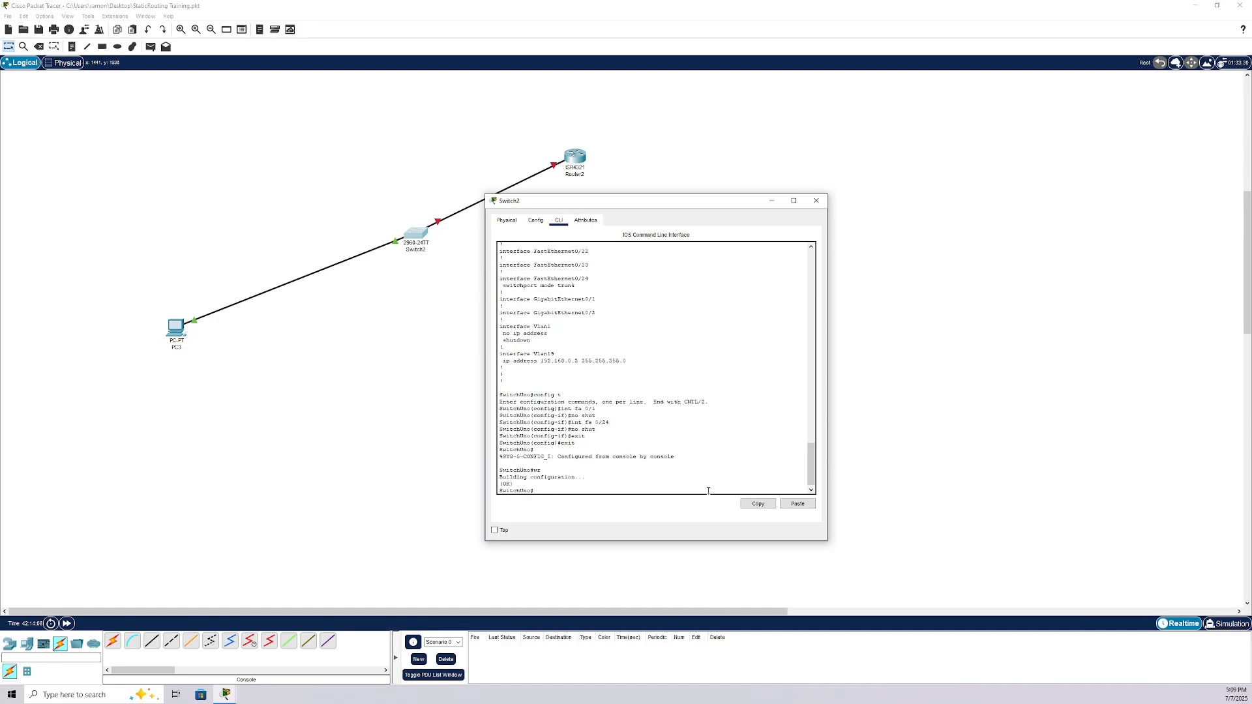
click(816, 202)
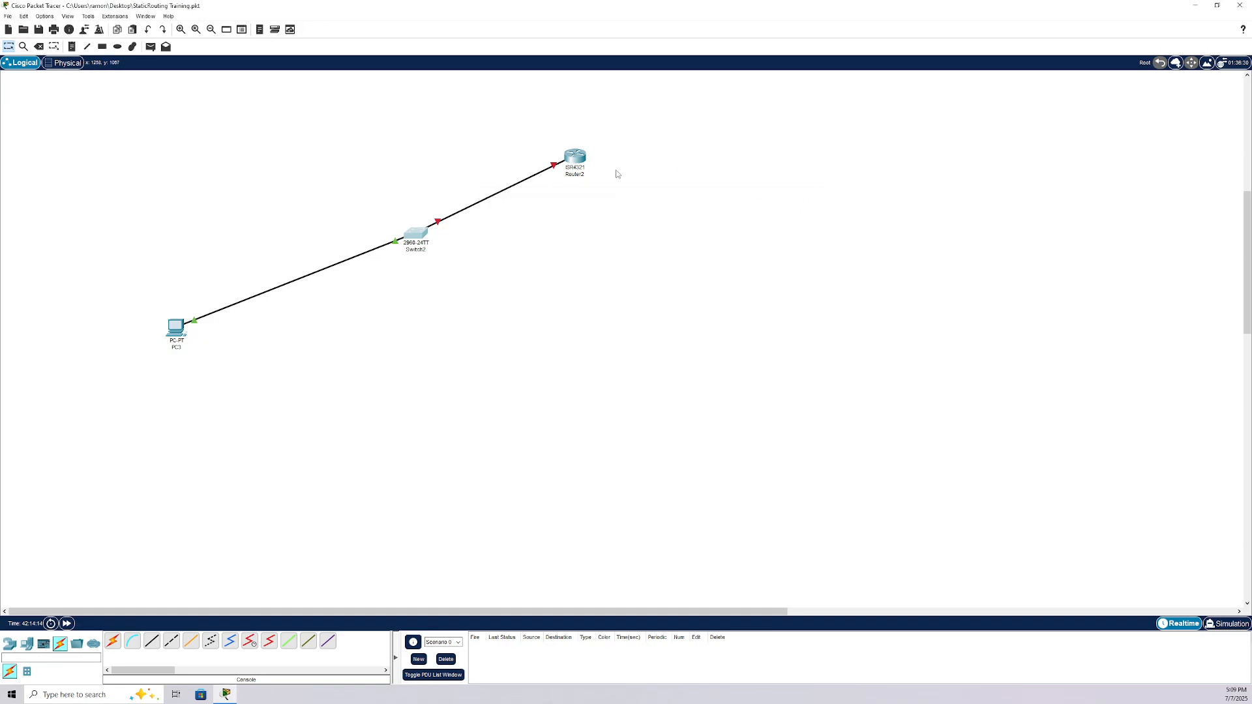
Step: Open Router2's command line and check the GigabitEthernet0/0/0 and subinterface entries in the existing listing
click(576, 157)
click(578, 157)
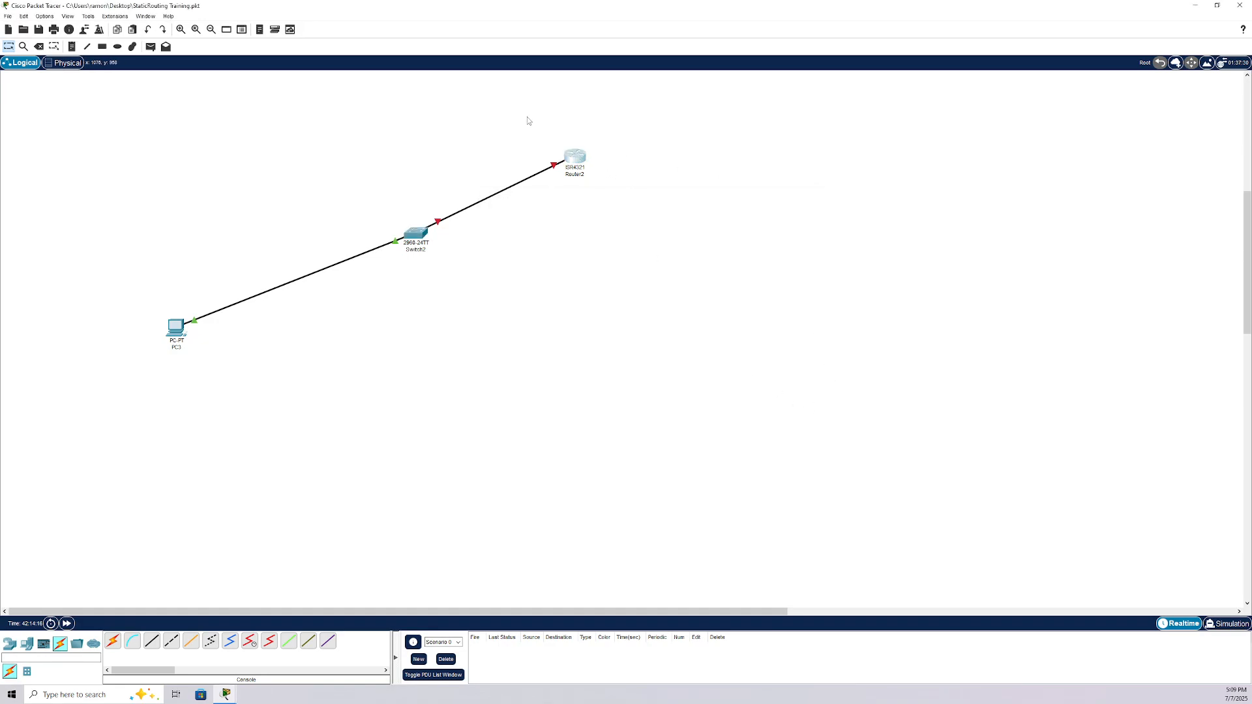
click(576, 161)
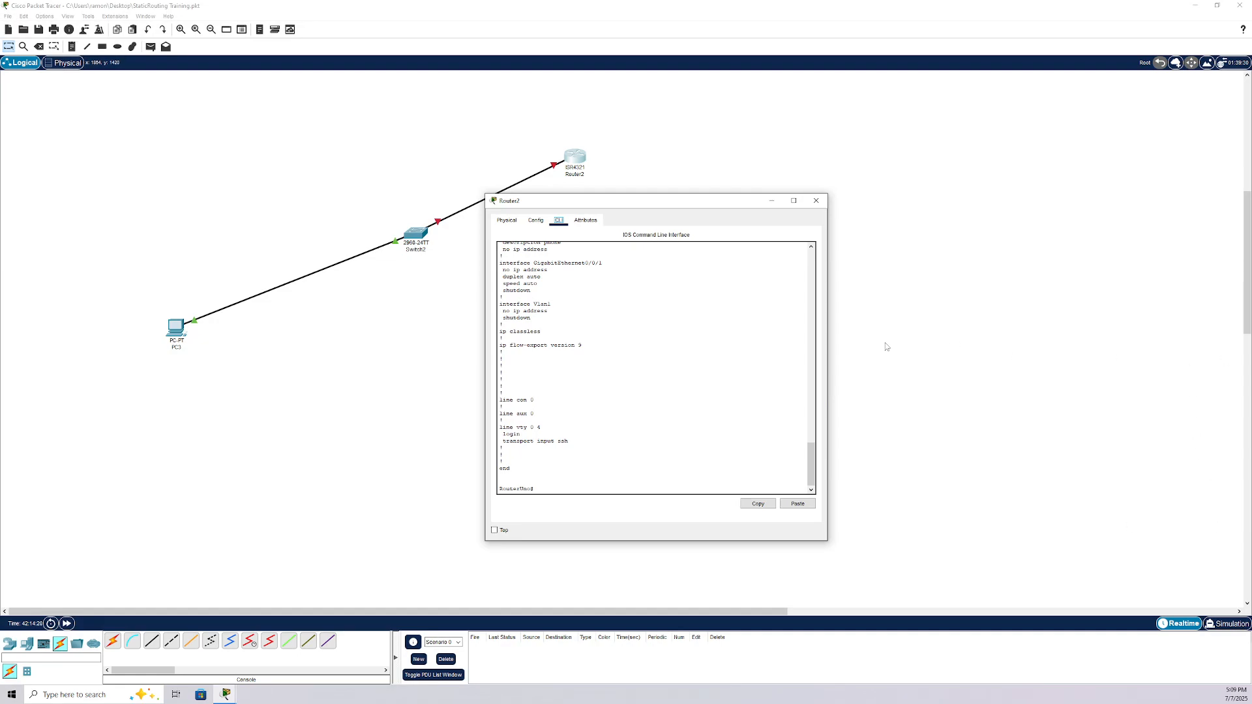
scroll(578, 405, up, 6)
scroll(578, 405, up, 4)
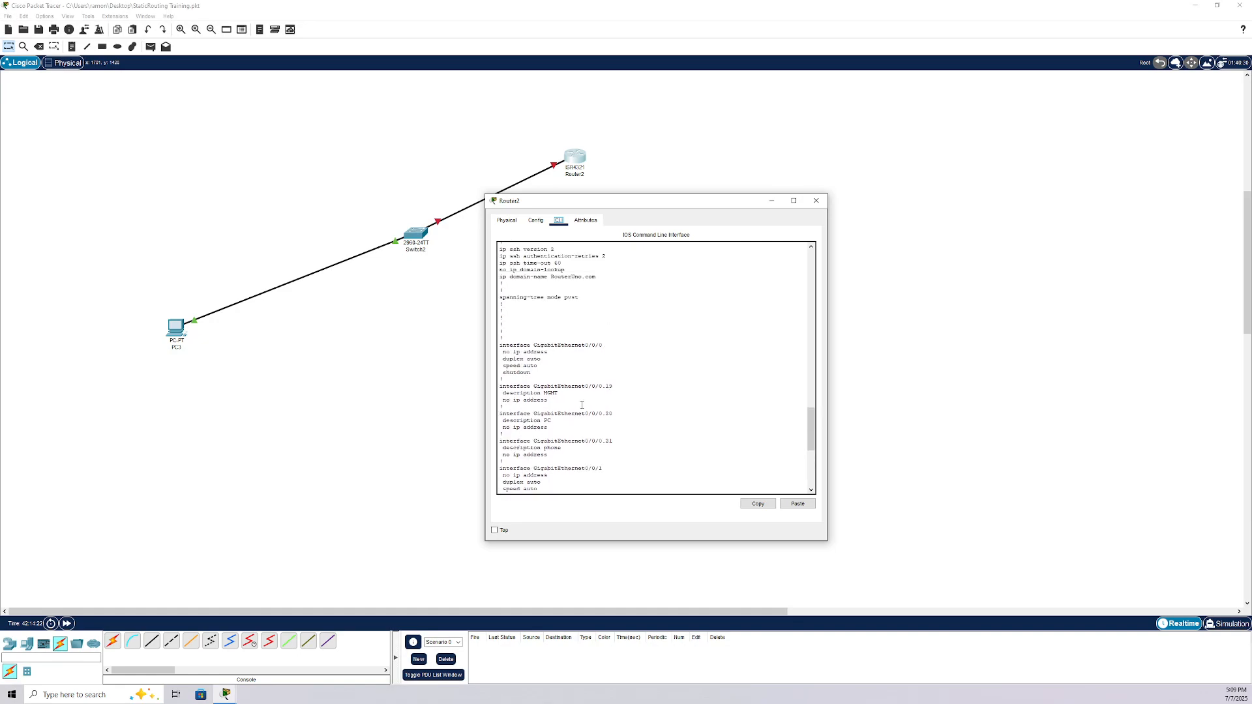
scroll(583, 405, down, 7)
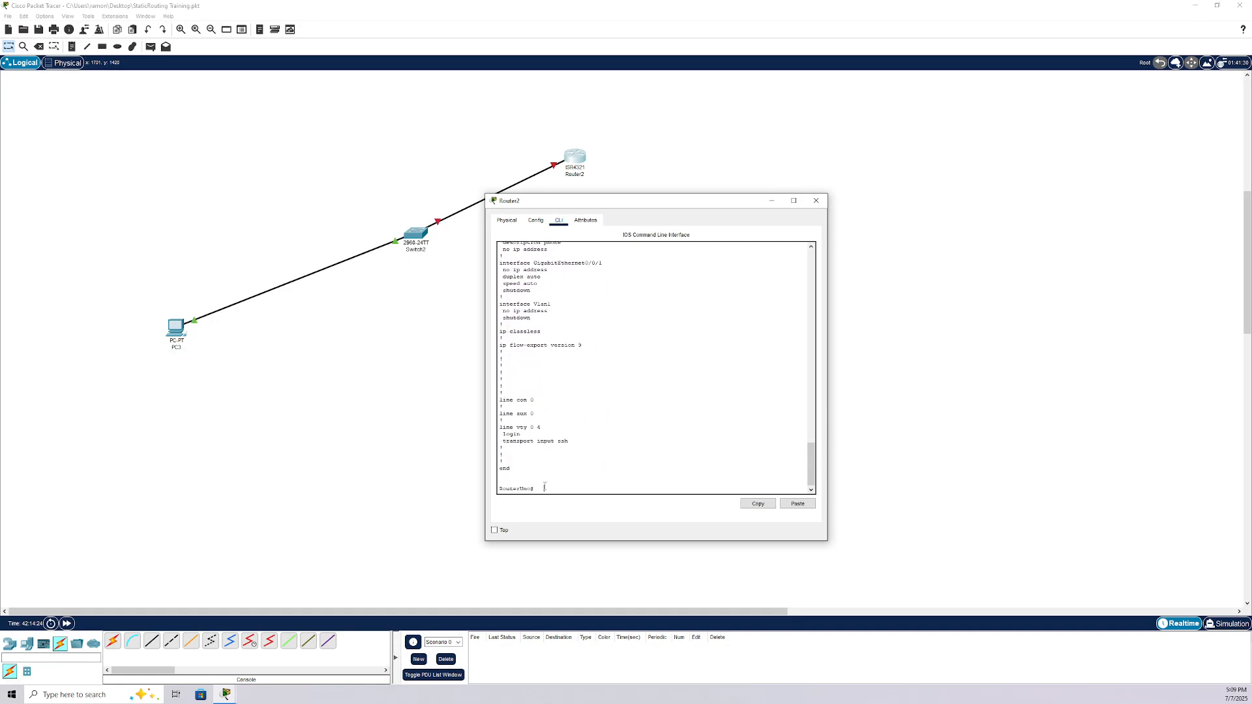
Step: Enable the router's interface gi 0/0/0 with no shut and exit to privileged mode
text(config t)
key(Return)
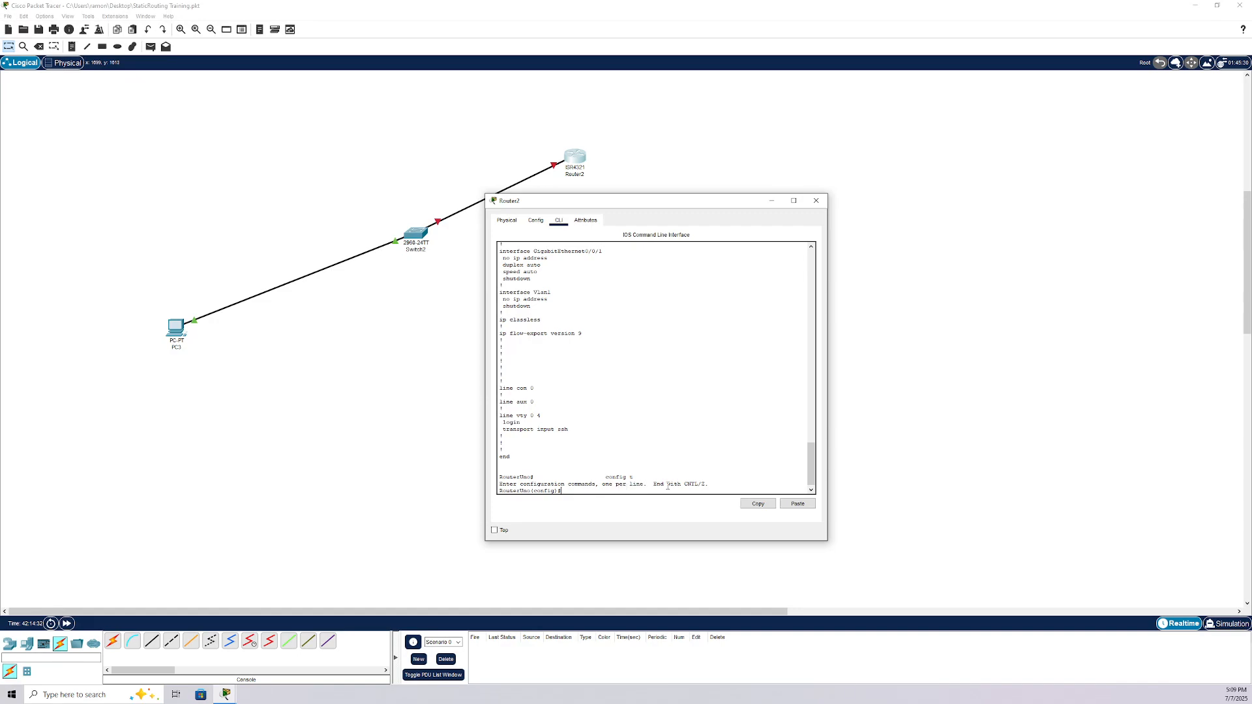
text(int gi 0/0/0)
key(Return)
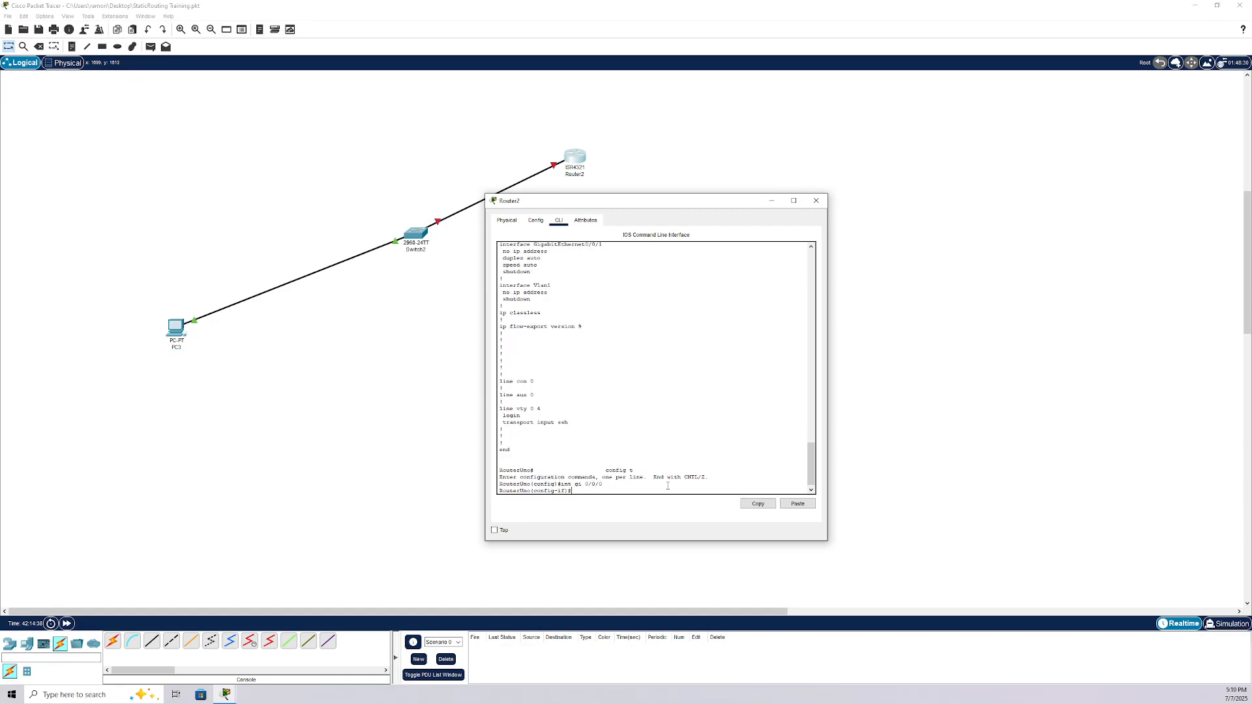
text(no shut)
key(Return)
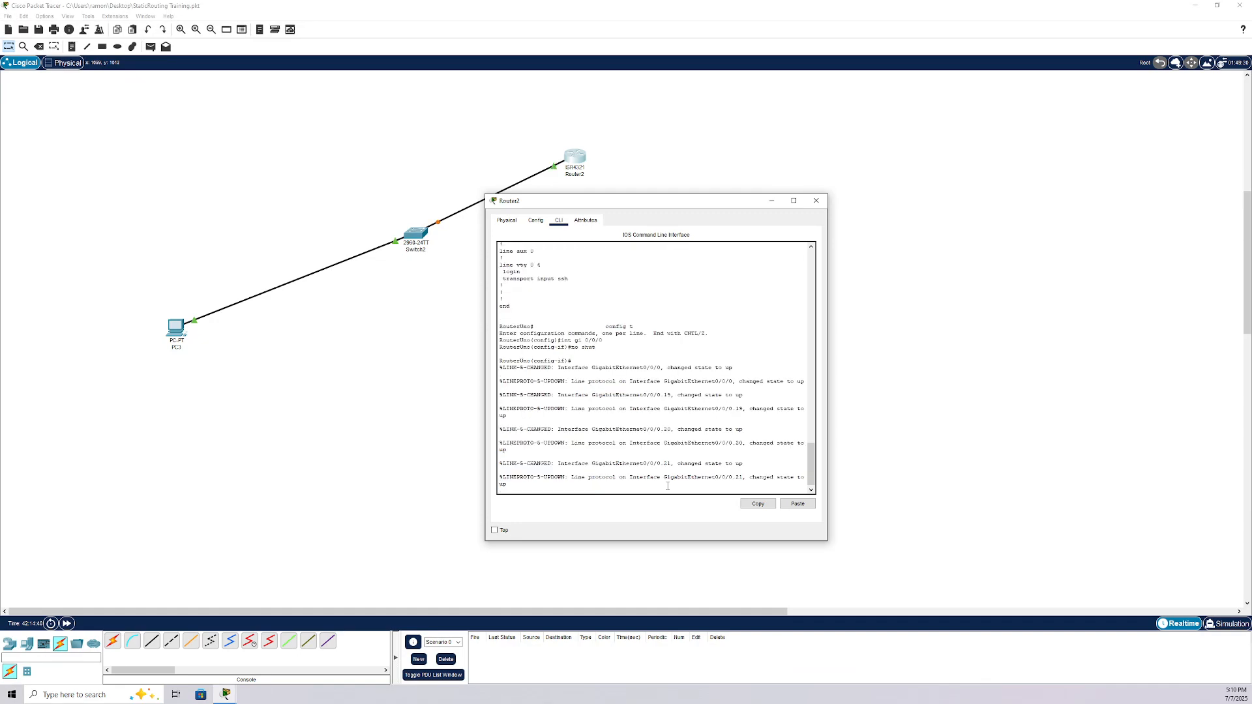
key(Return)
key(Return)
key(Return)
key(Return)
key(Return)
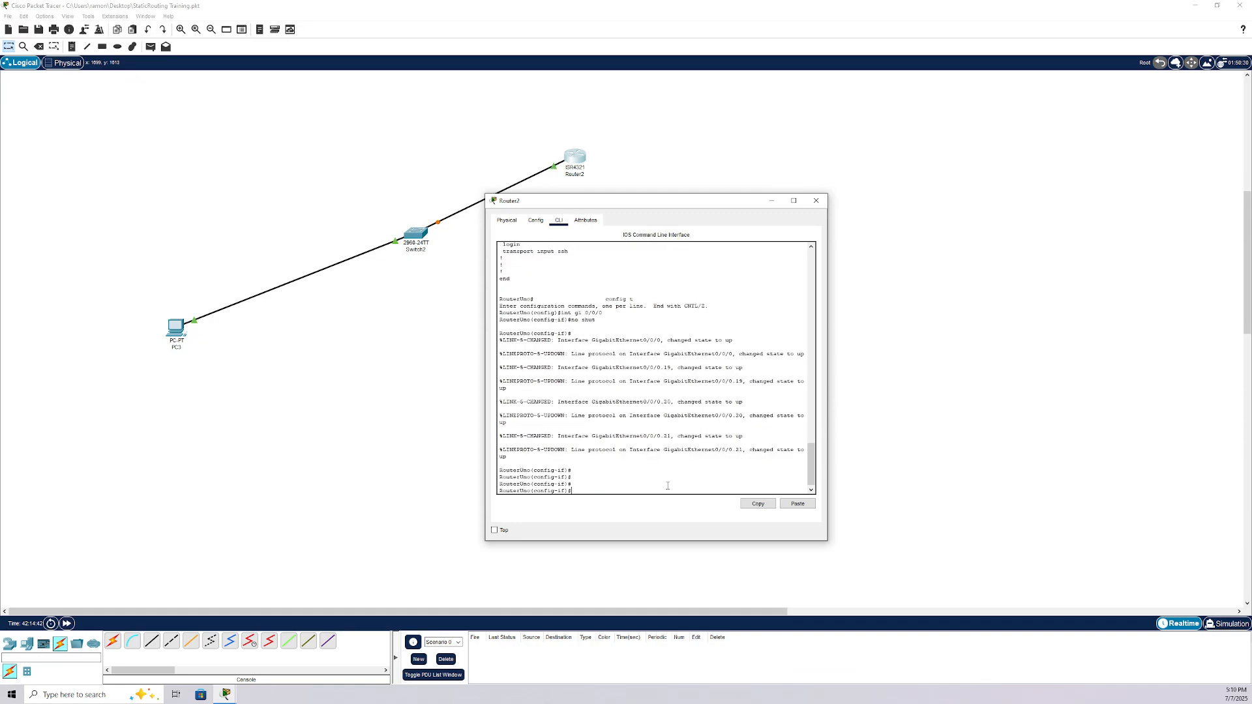
text(exit)
key(Return)
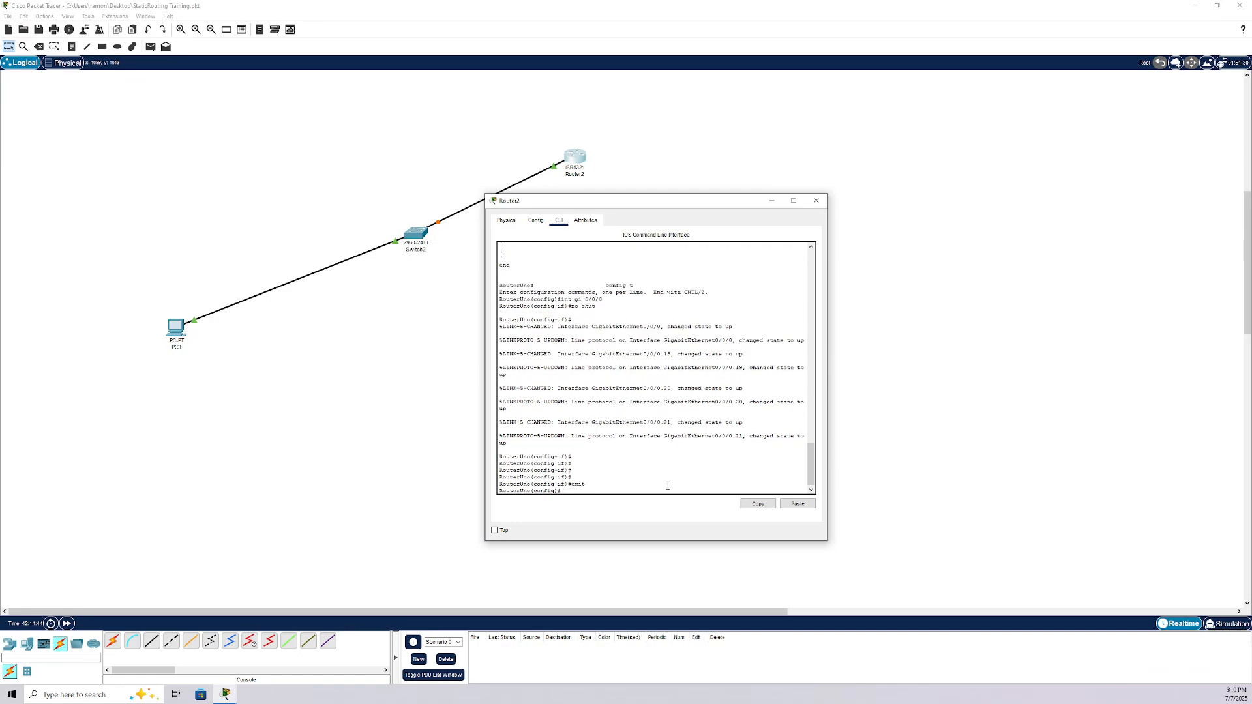
text(exit)
key(Return)
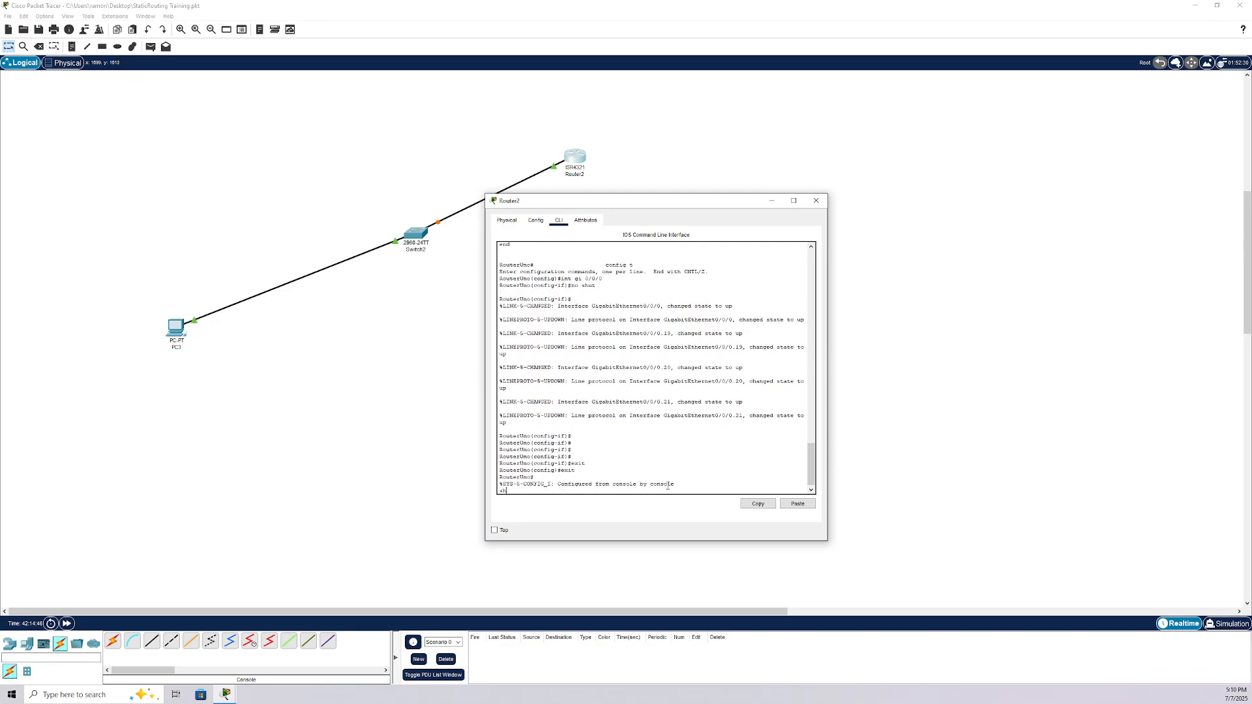
Step: Show the router's full running configuration and page to its end
text(sh run)
key(Return)
key(space)
key(space)
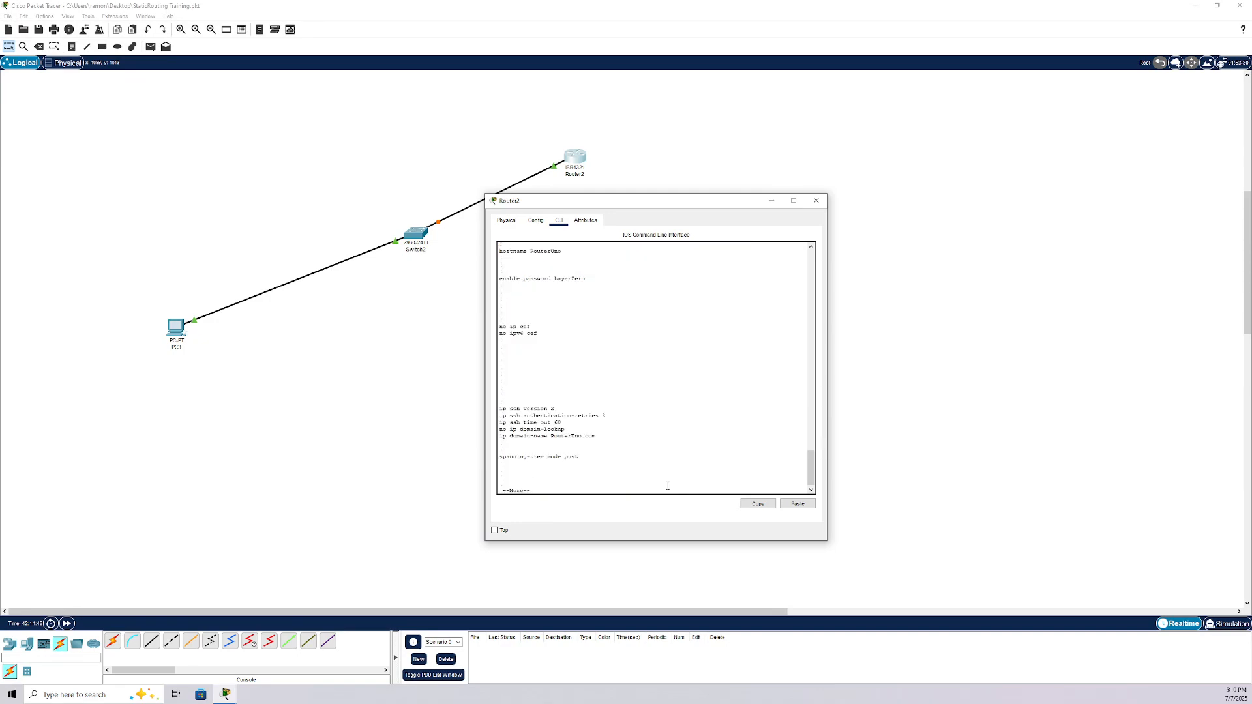
key(space)
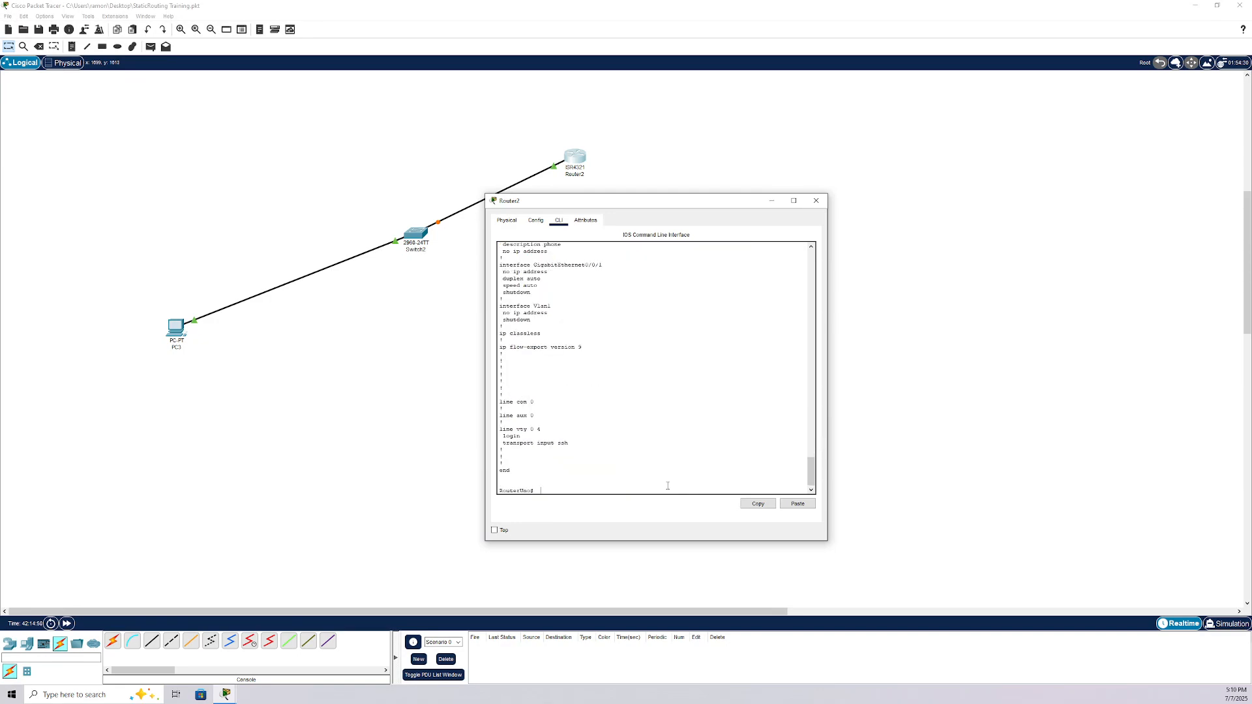
Step: Configure subinterface gi 0/0/0.20 with dot1q encapsulation for VLAN 20 and IP address 10.1.1.1 255.255.255.0
key(Up)
key(Down)
key(Up)
key(Return)
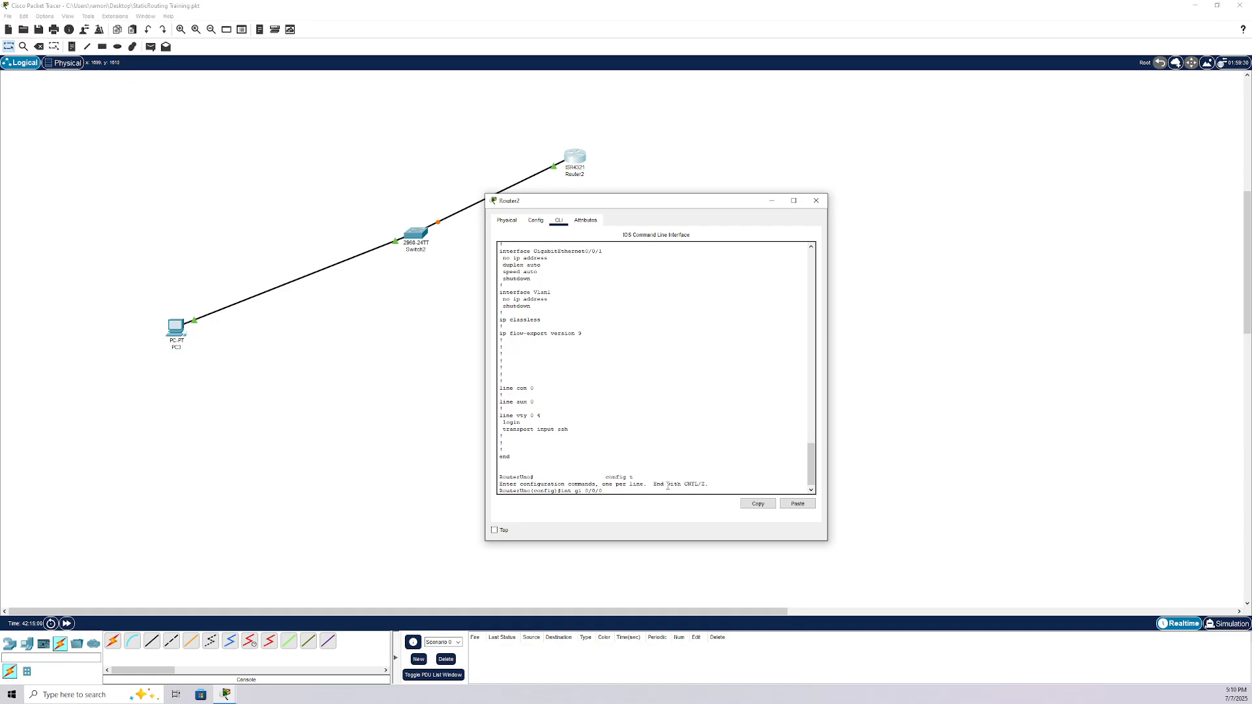
text(20)
key(Return)
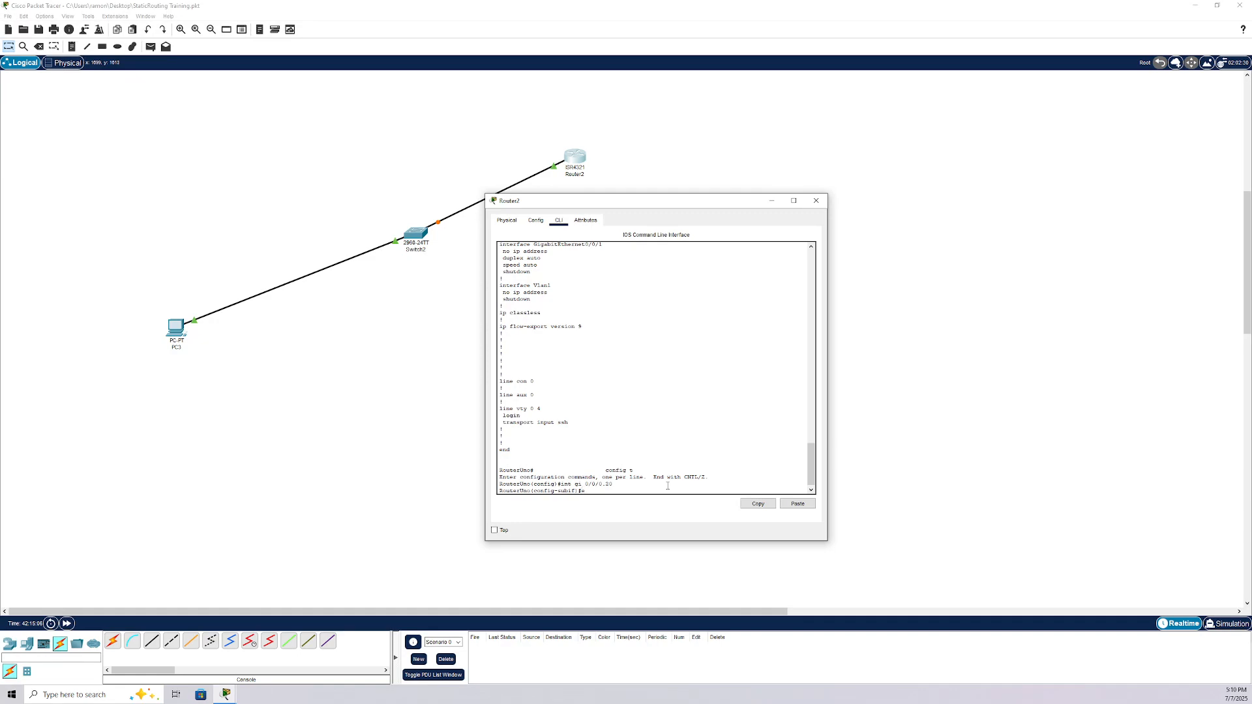
text(encapsulation dot1q 20)
key(Return)
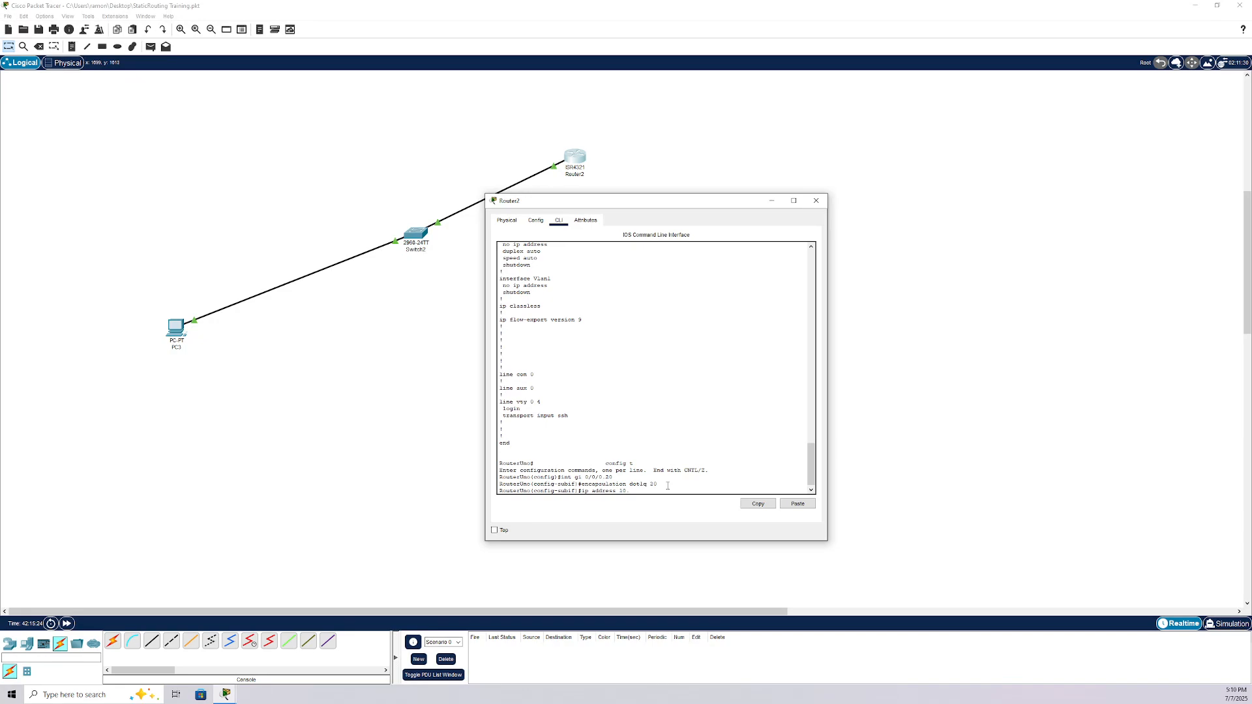
text(ip address 10.1.1.1 255.255.255.0)
key(Return)
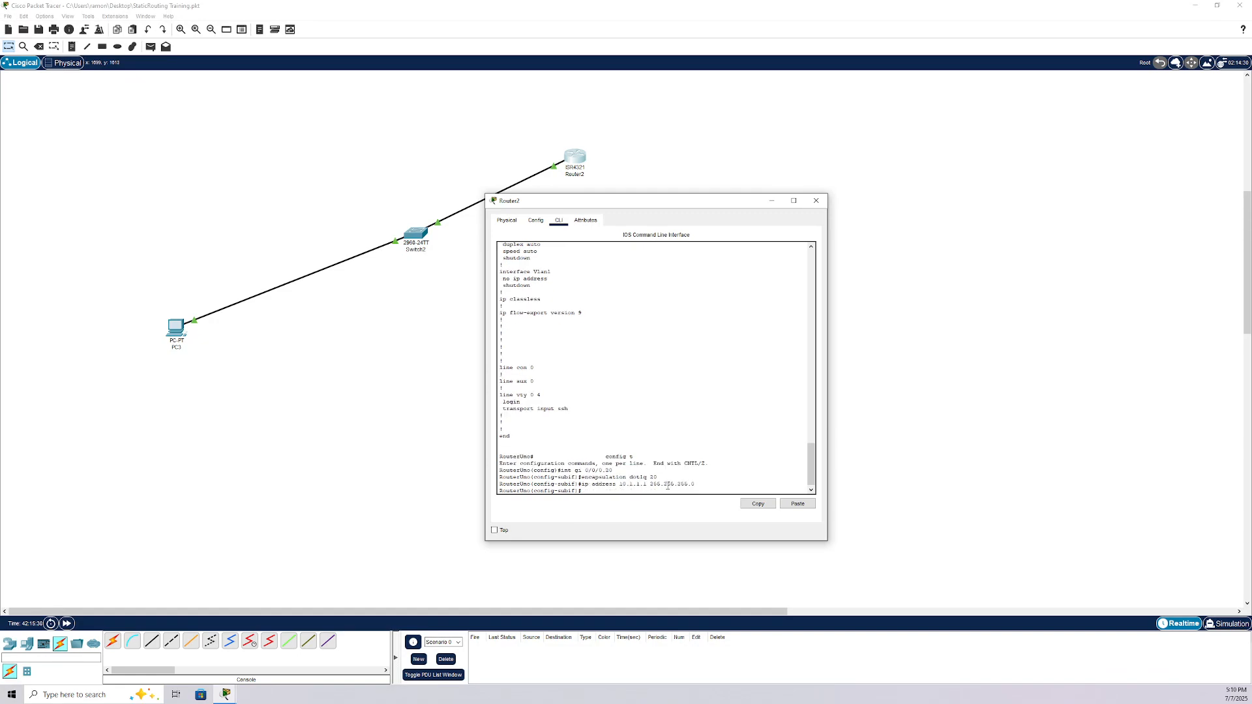
Step: Enter subinterface gi 0/0/0.21 and set its dot1q encapsulation to VLAN 21
key(Up)
key(Up)
key(Up)
key(Return)
key(Up)
key(Up)
key(Up)
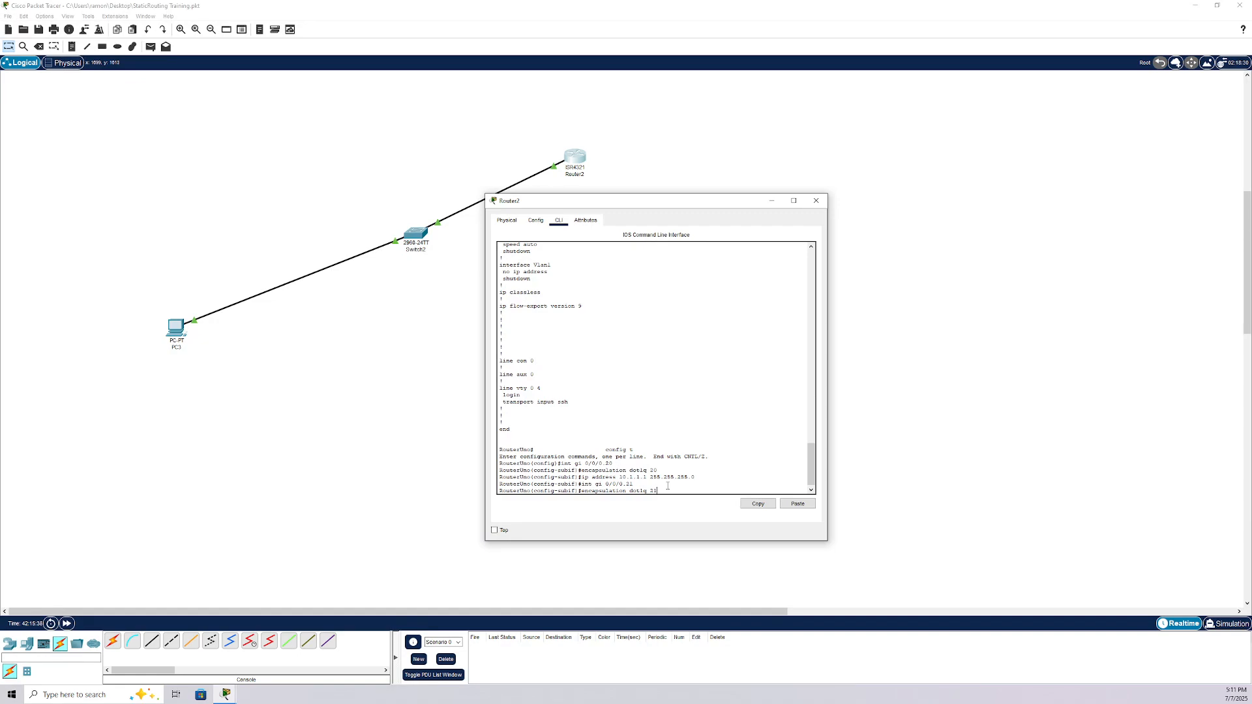
key(Return)
Step: Try IP address 10.1.1.2 on subinterface 0/0/0.21, and assign 10.1.2.1 with mask 255.255.255.0 instead
key(Up)
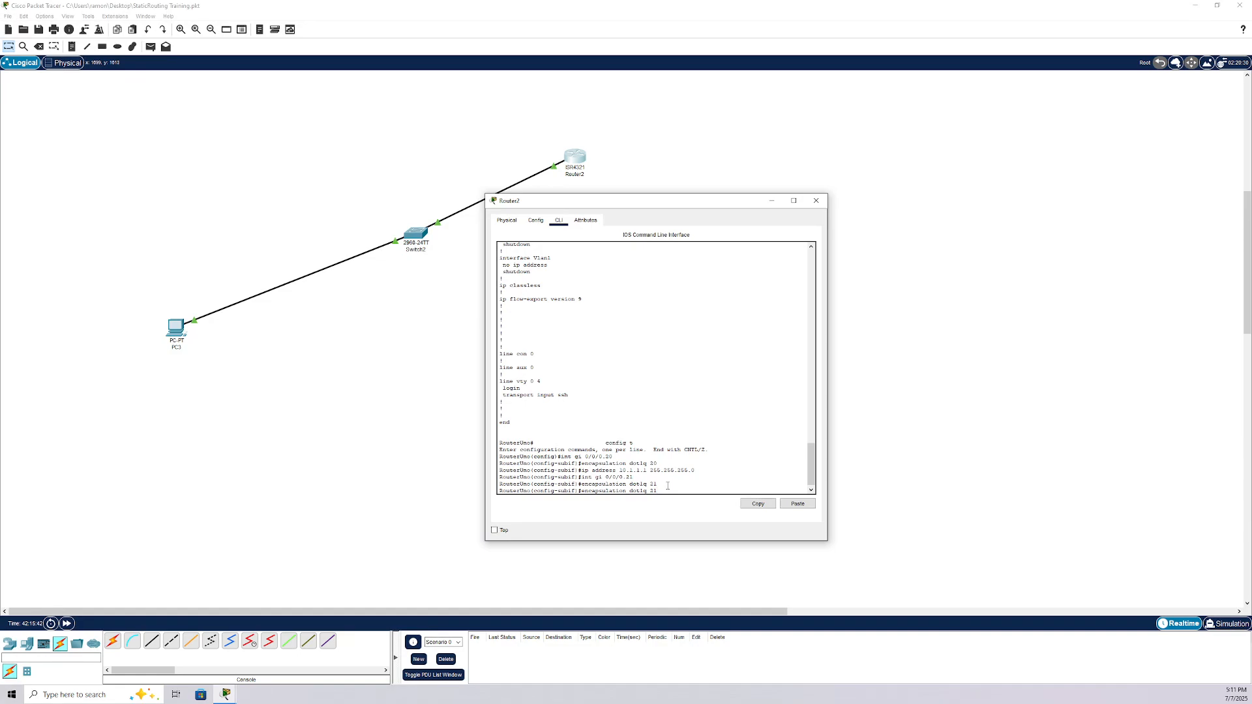
key(Up)
key(Up)
key(Return)
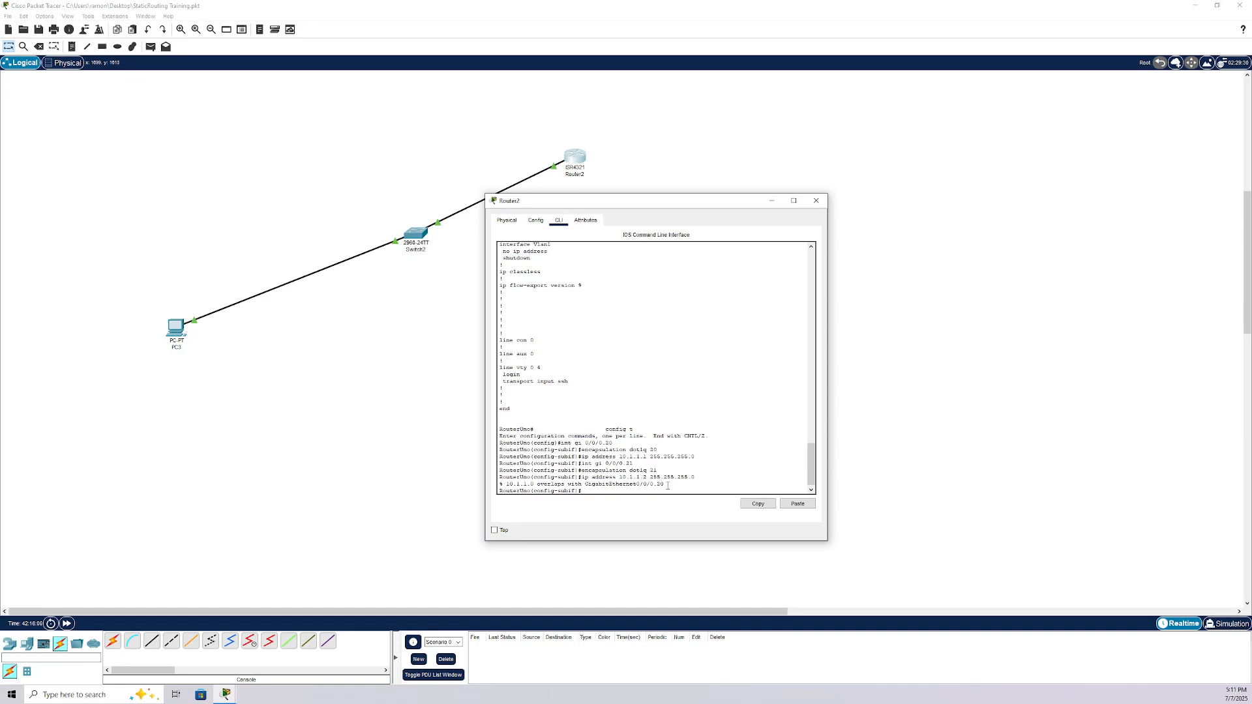
key(Up)
key(Return)
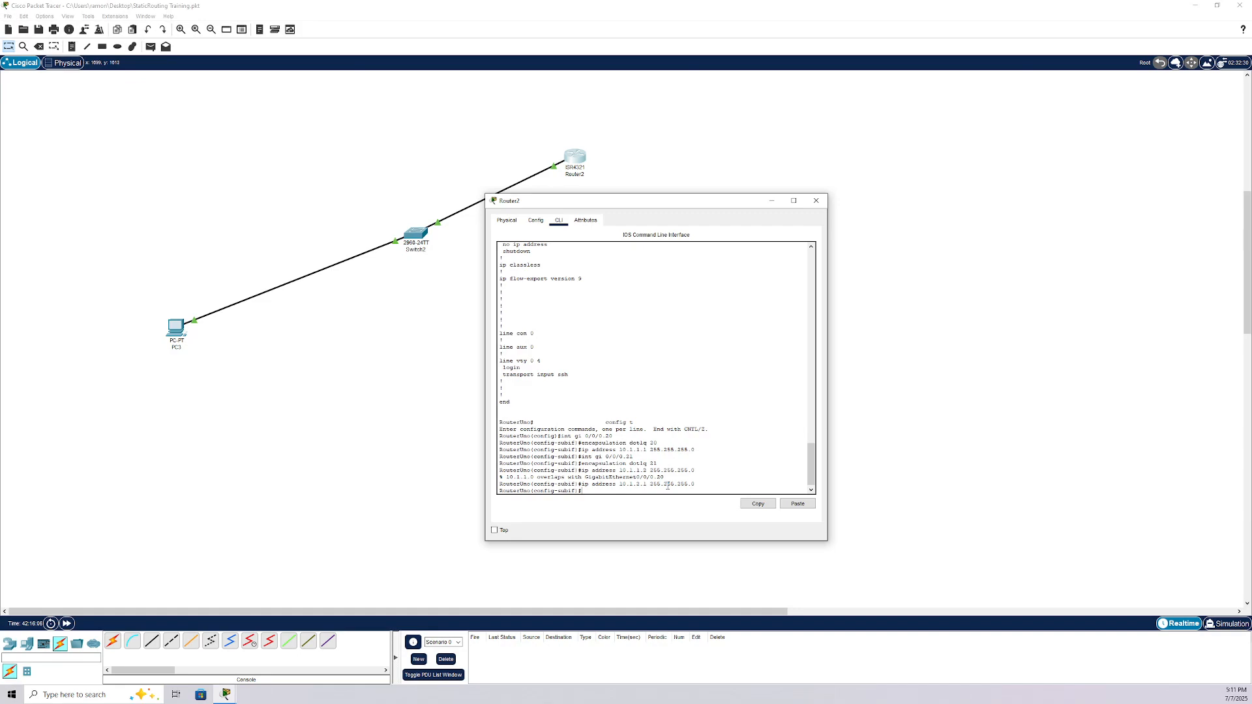
Step: Enter subinterface gi 0/0/0.19 and try to assign it IP address 192.168.0.1 255.255.255.0
key(Up)
key(Down)
key(Up)
key(Up)
key(Up)
key(Up)
text(9)
key(Return)
key(Up)
key(Up)
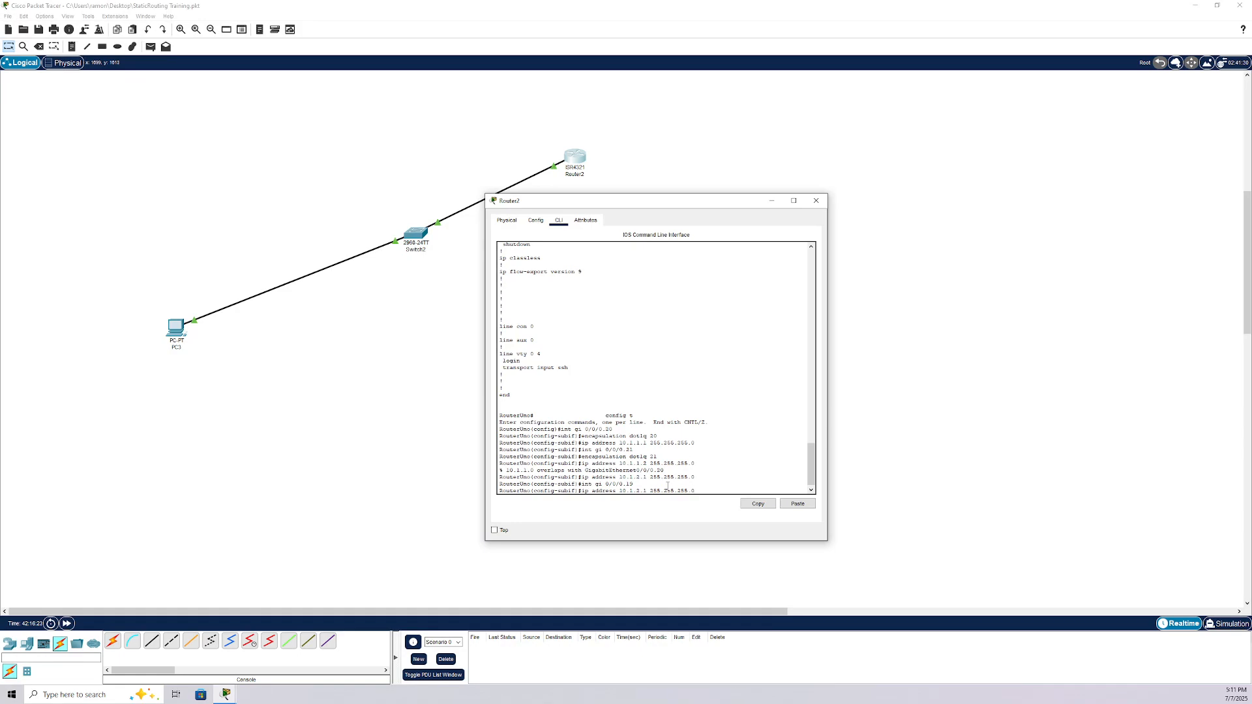
key(BackSpace)
key(BackSpace)
key(BackSpace)
key(BackSpace)
key(BackSpace)
text(192.168.0.1)
key(Return)
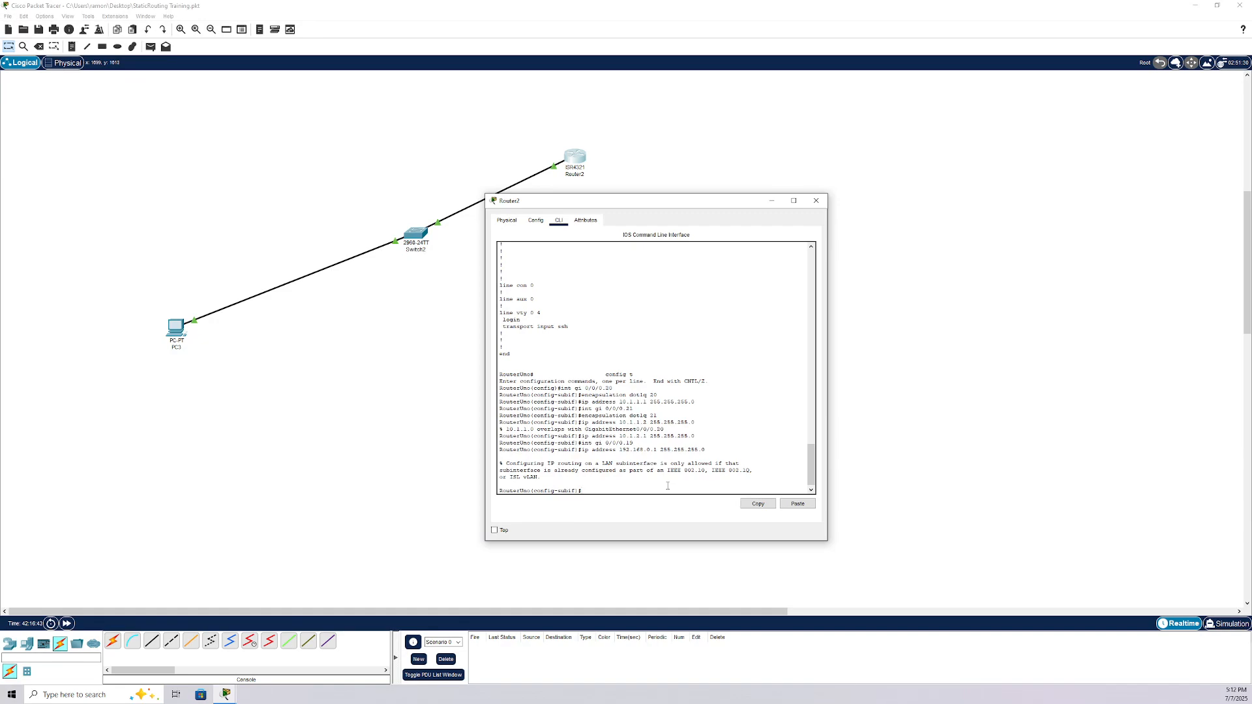
Step: Set dot1q encapsulation 19 on subinterface 0/0/0.19 and assign IP address 192.168.0.1 255.255.255.0
key(Up)
key(Up)
key(Down)
key(Up)
key(Up)
key(Up)
key(Return)
key(Up)
key(Up)
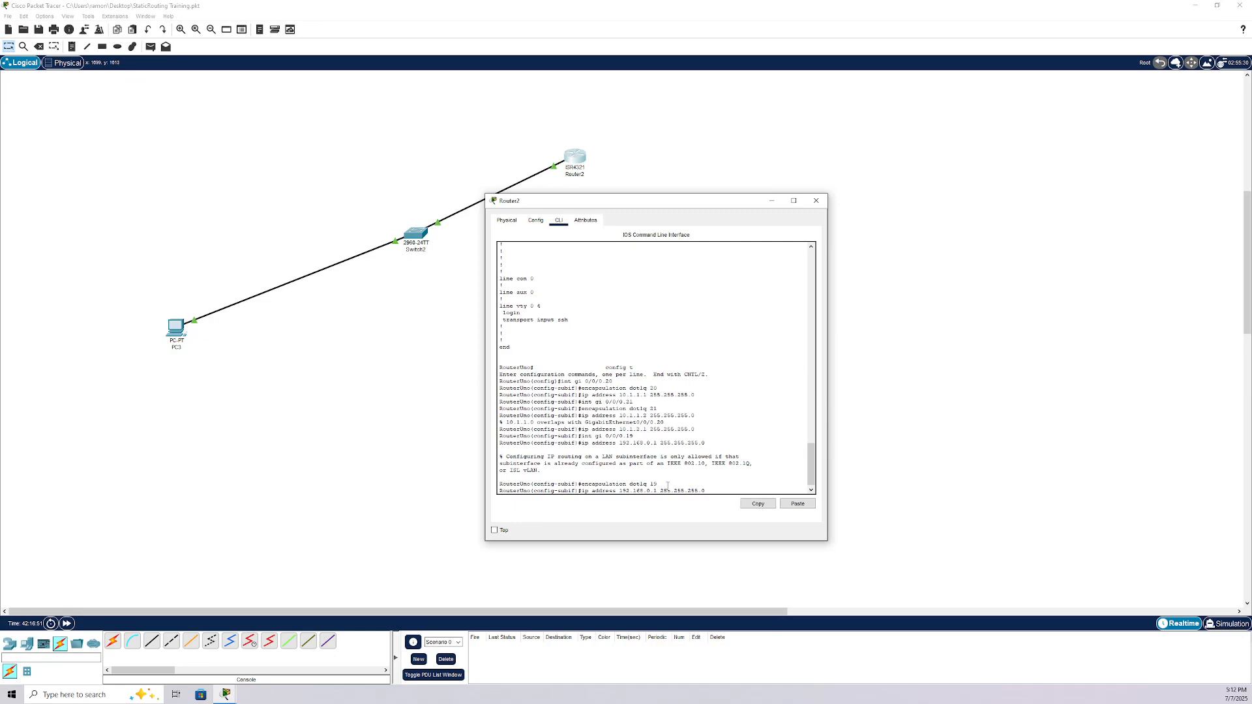
key(Return)
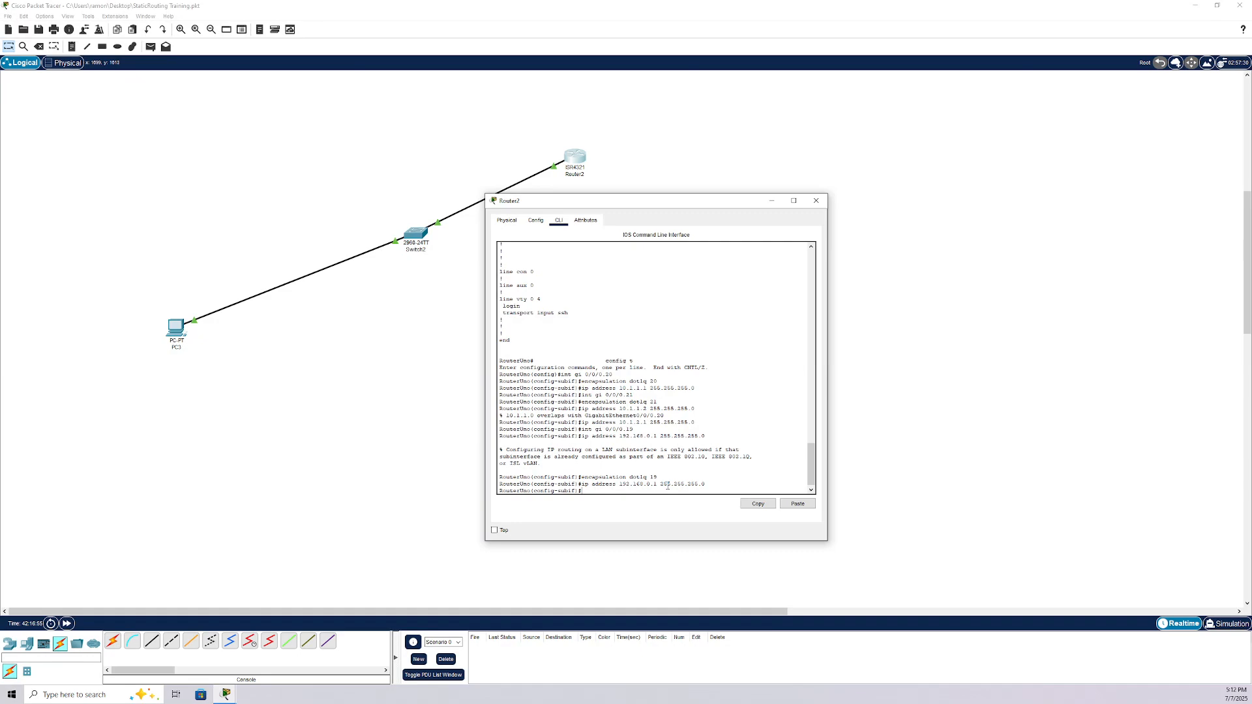
Step: Exit to privileged mode and show the running configuration to check the router's three subinterface entries
text(exi)
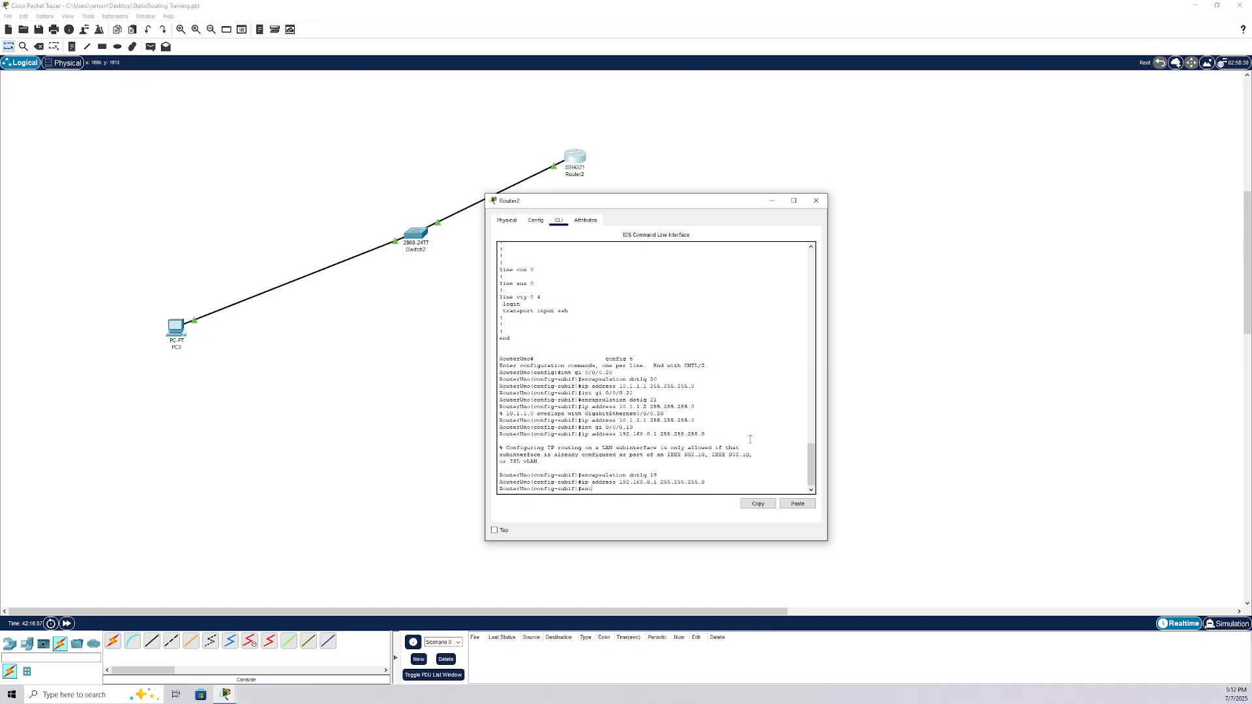
text(t)
key(Return)
text(exit)
key(Return)
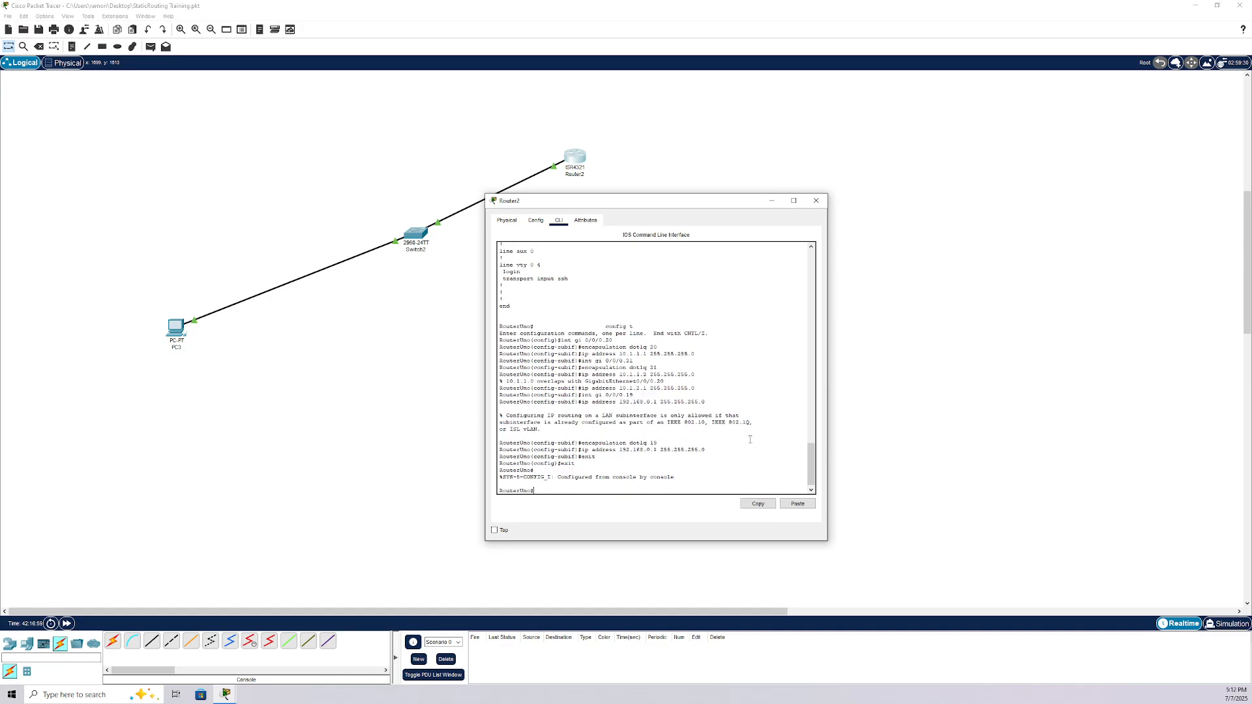
text(sh ru)
key(Return)
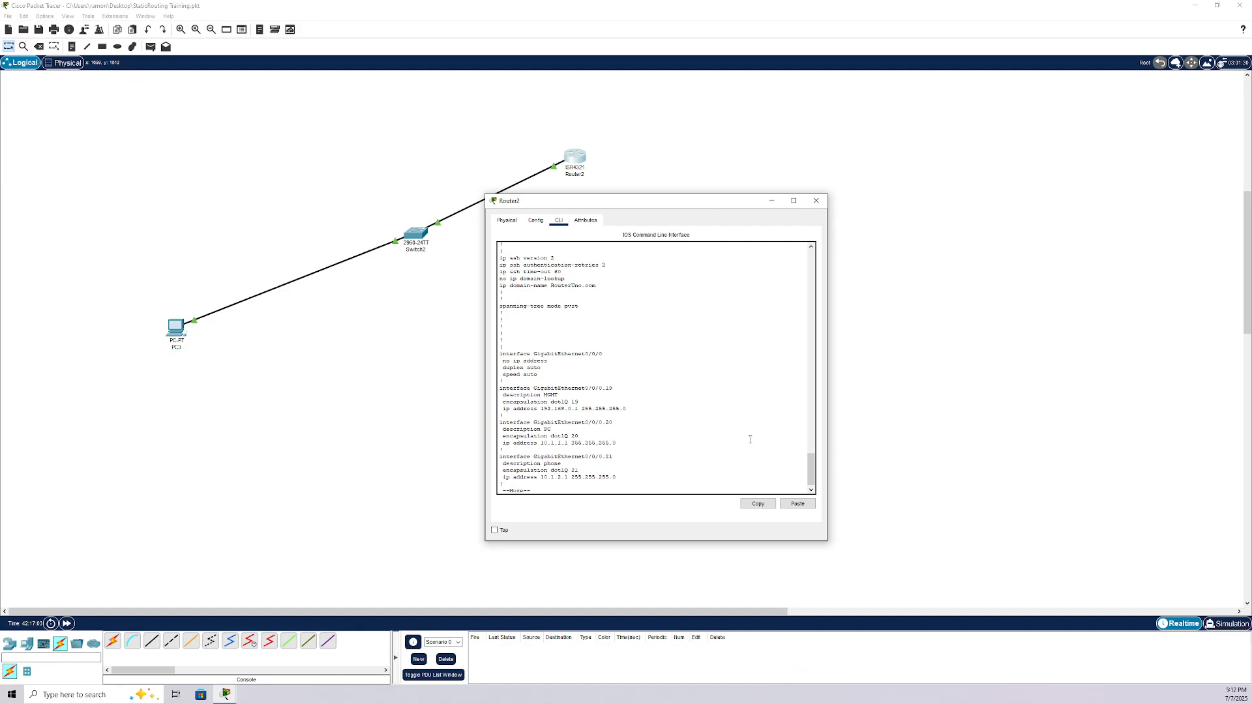
Step: Page through the rest of the router's running configuration and set login local on vty lines 0 4
key(space)
key(space)
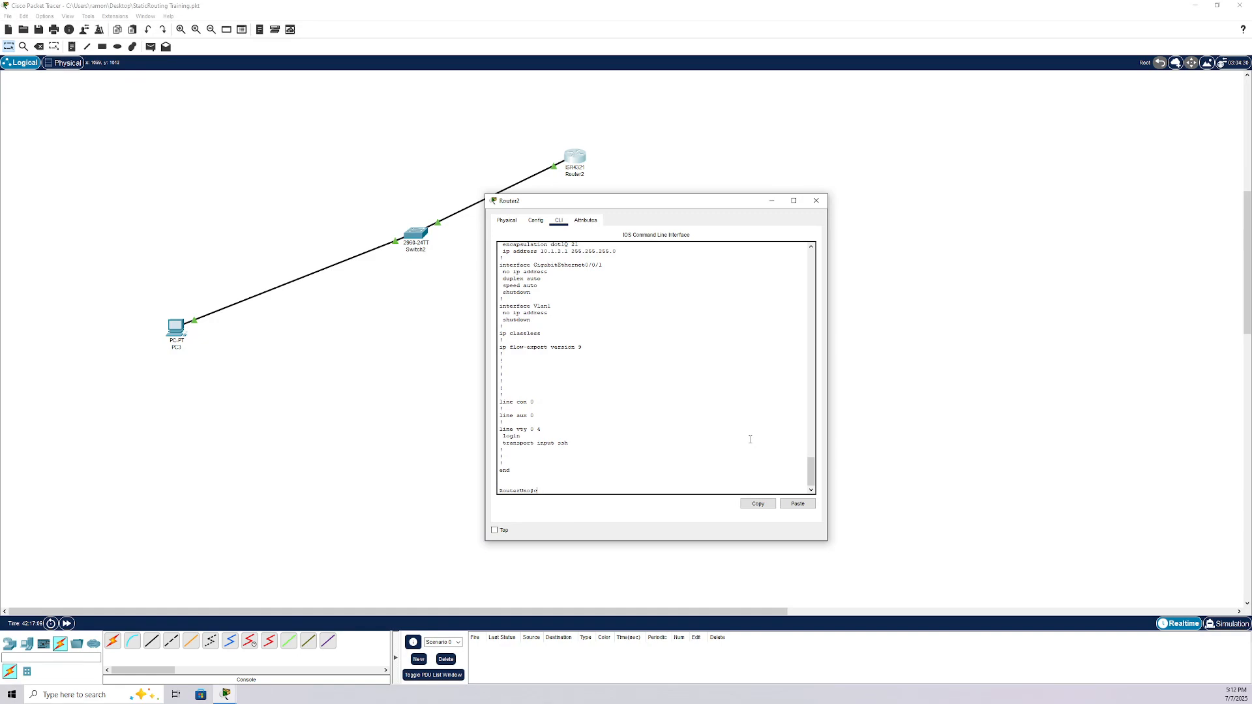
text(config t)
key(Return)
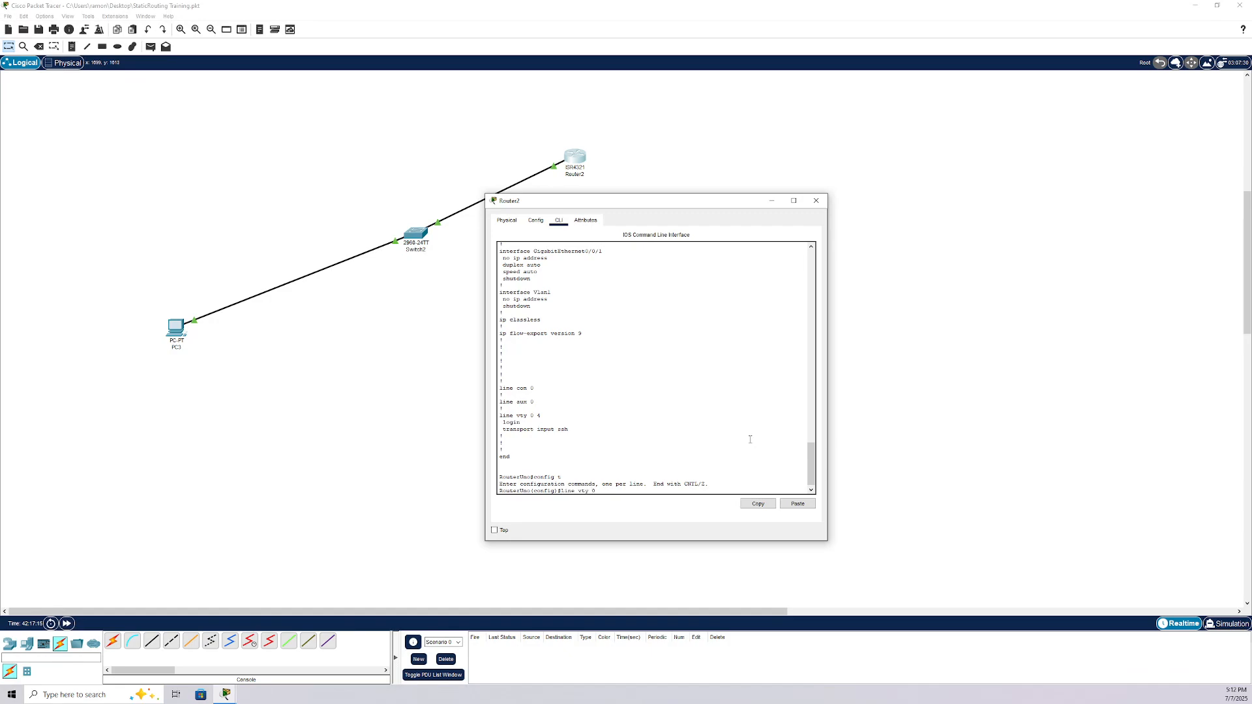
key(Return)
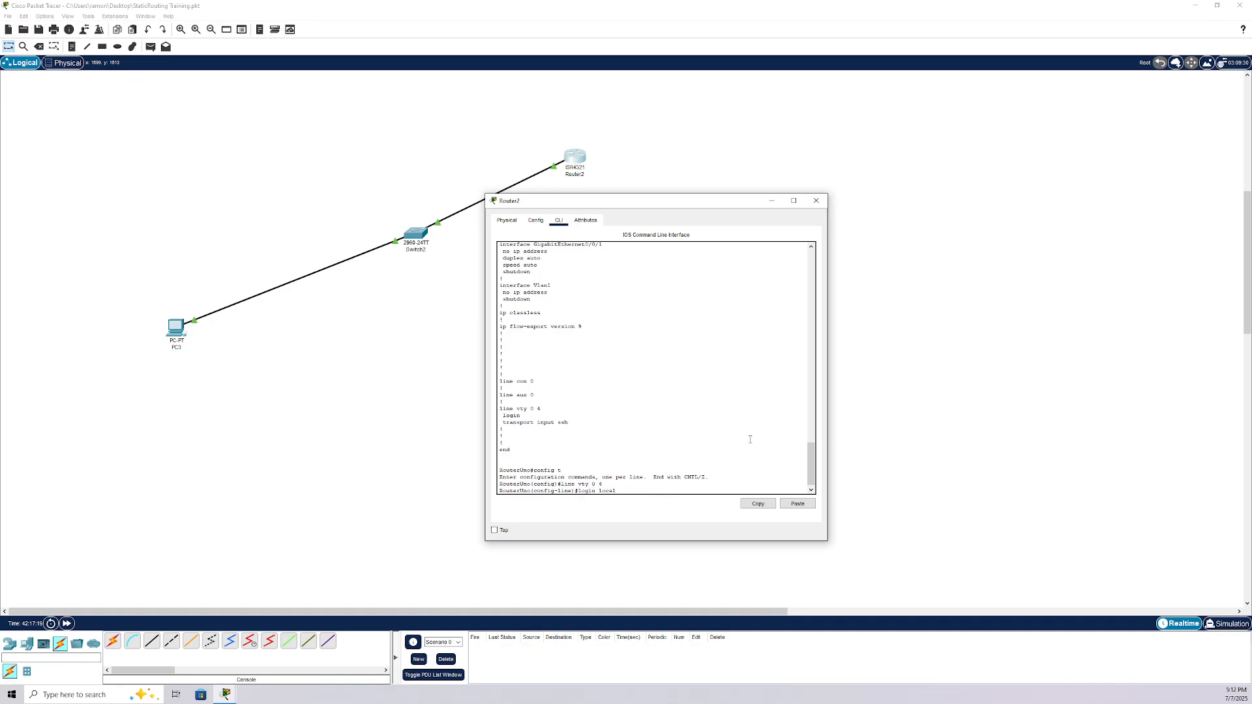
text(login local)
key(Return)
Step: Exit to privileged mode on the router, save the configuration with wr, and close the router's window
text(exit)
key(Return)
text(erUno(config)#e)
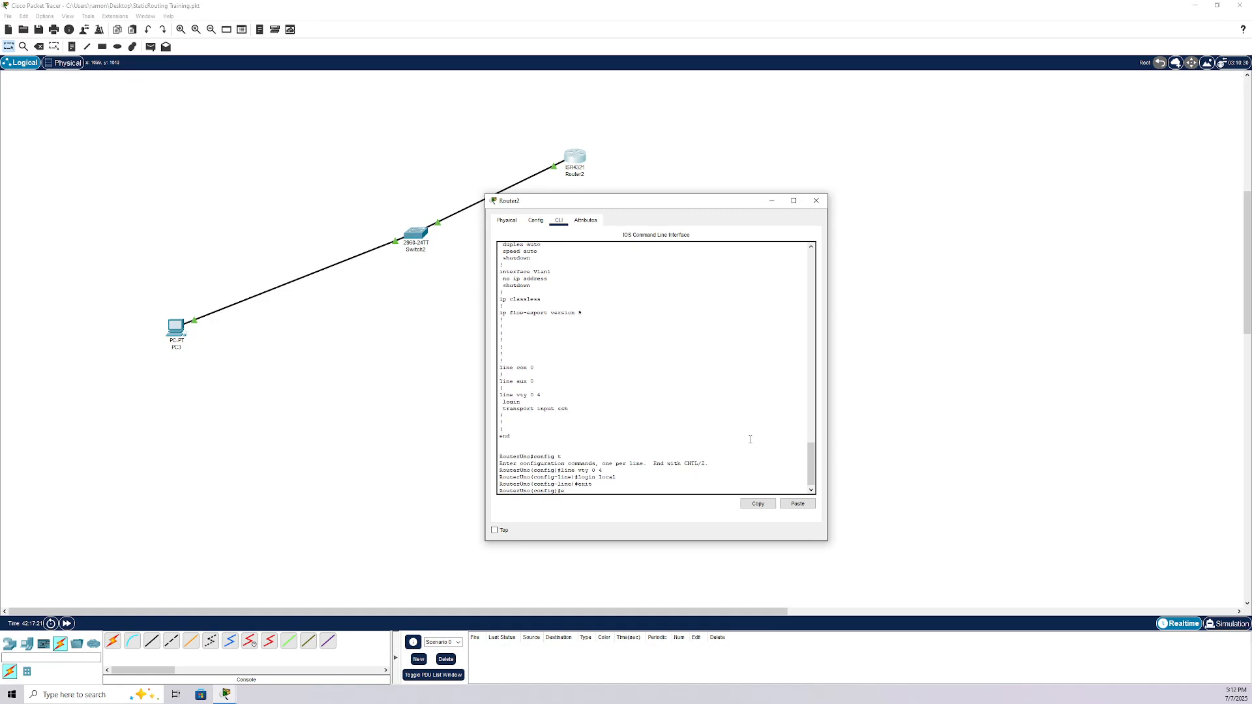
text(xit)
key(Return)
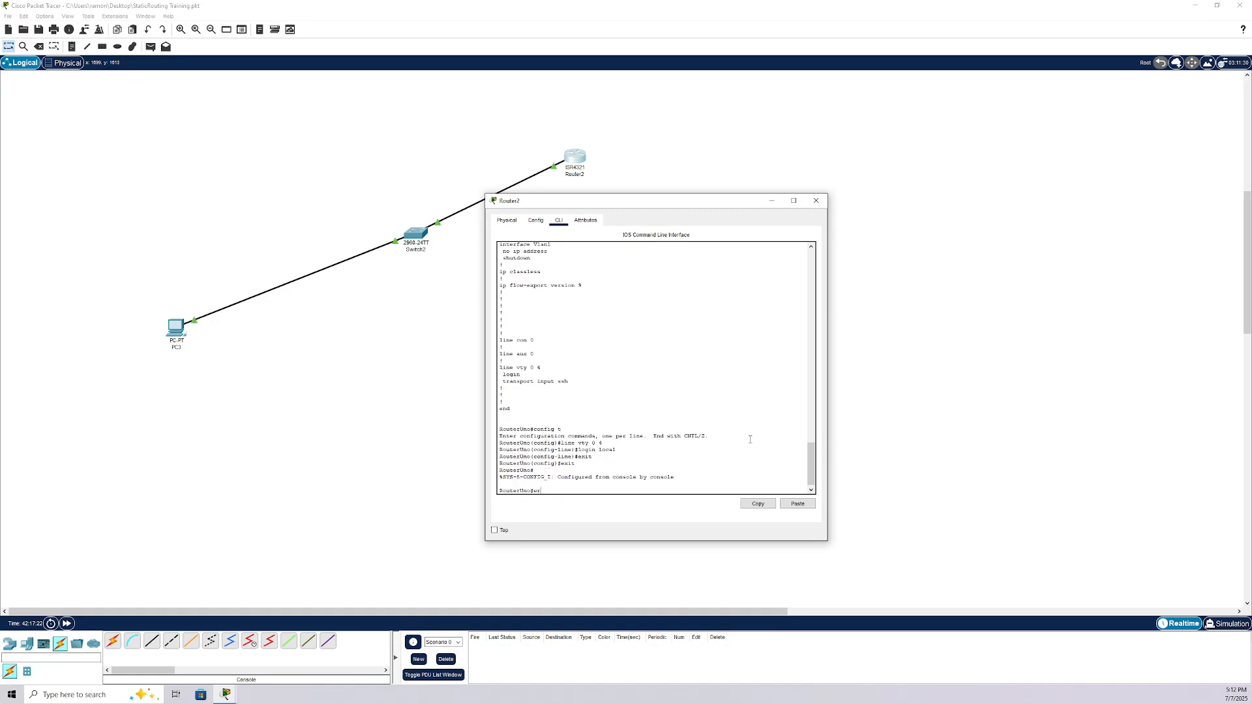
text(wr)
key(Return)
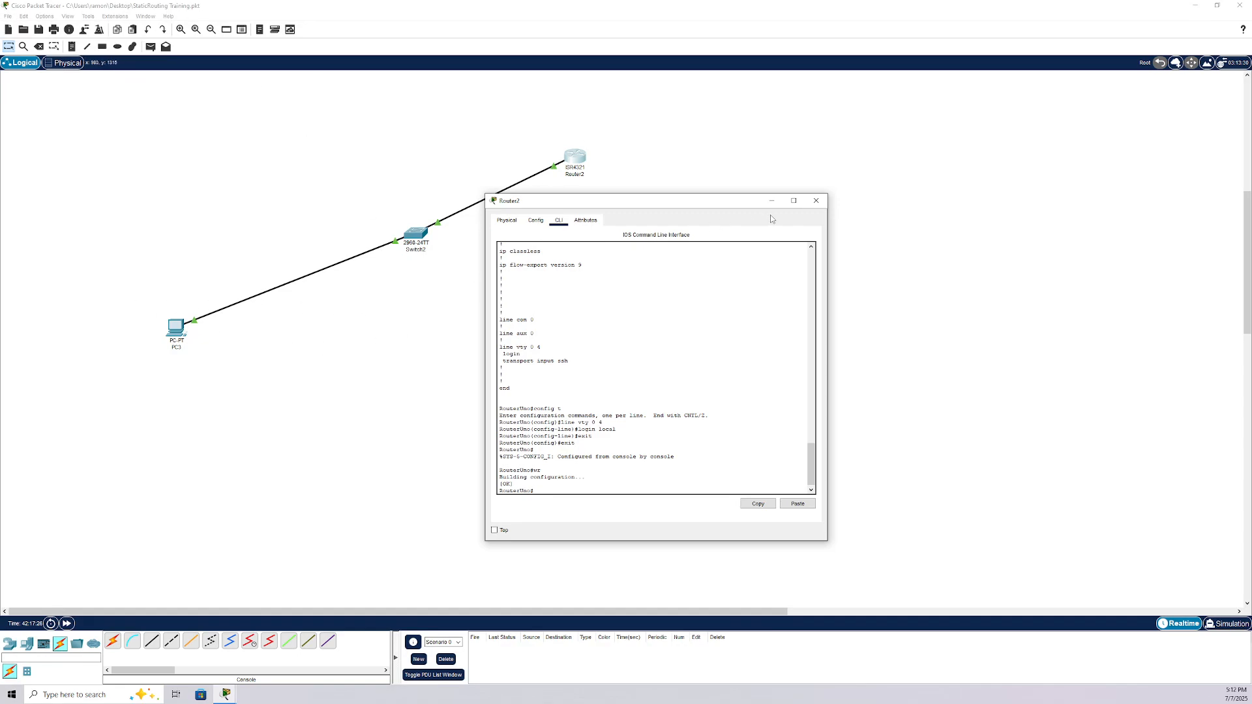
click(816, 200)
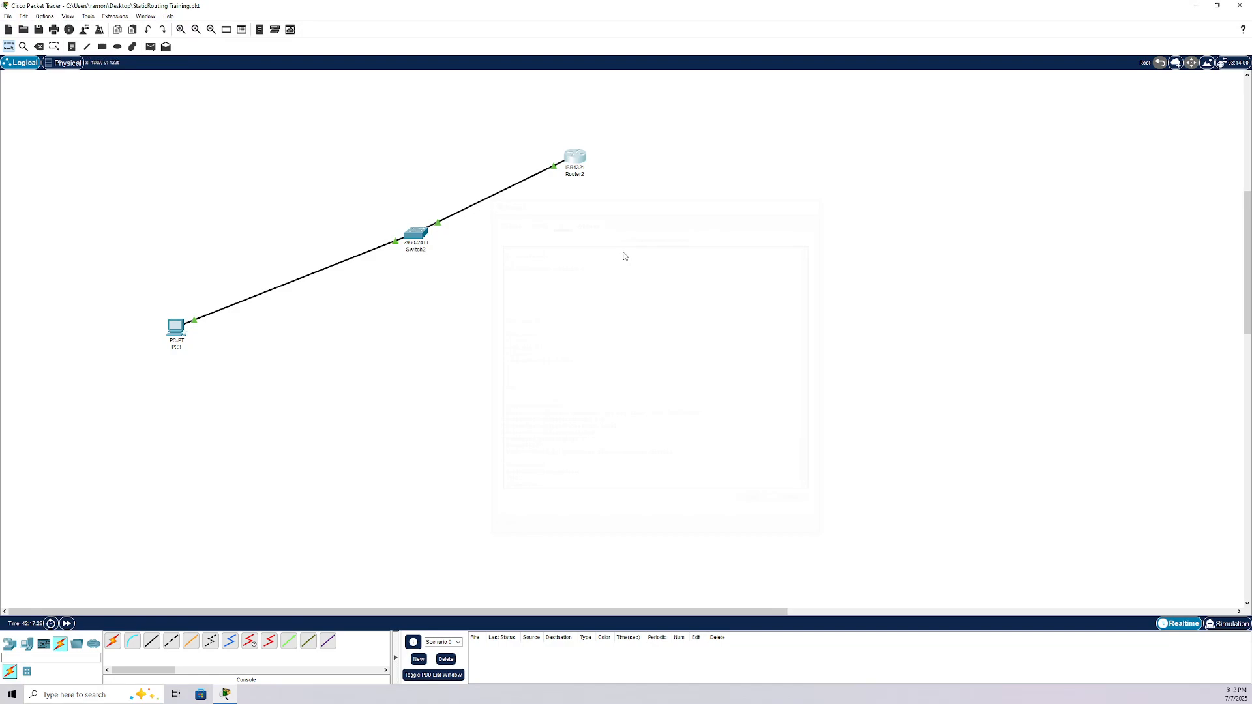
Step: Ping 10.1.1.1 from PC3's command prompt and abort the ping before it completes
click(179, 339)
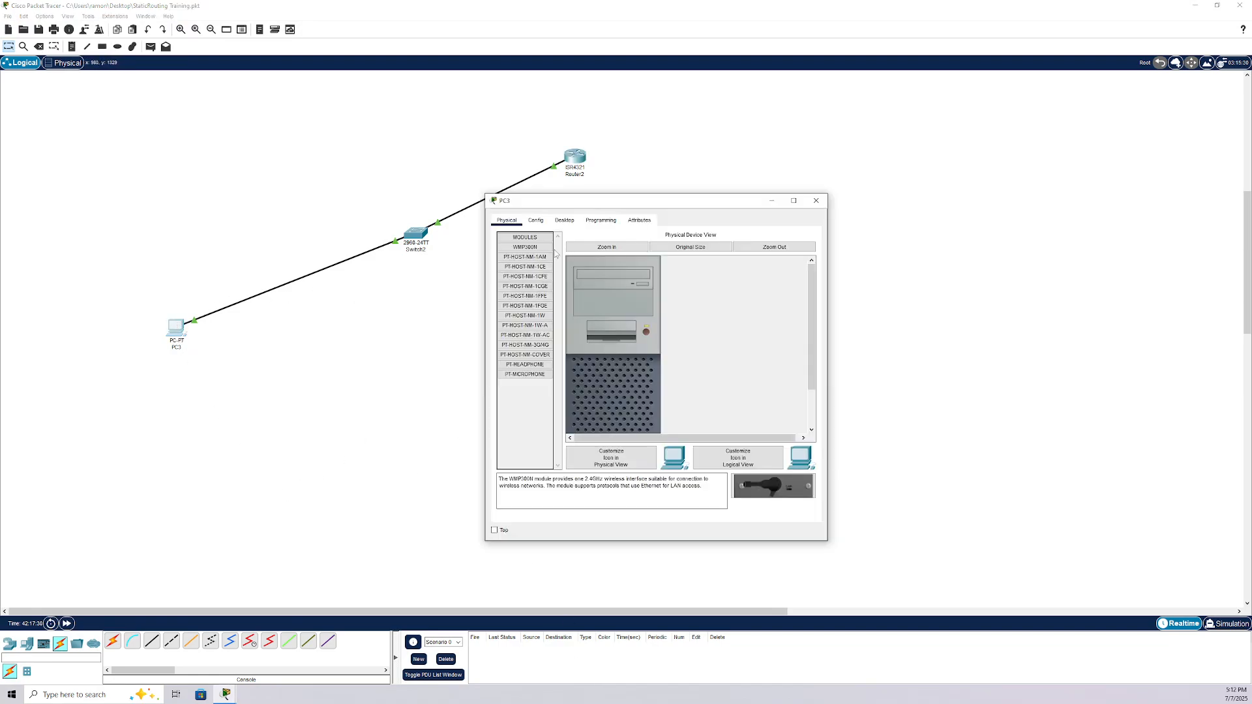
click(564, 220)
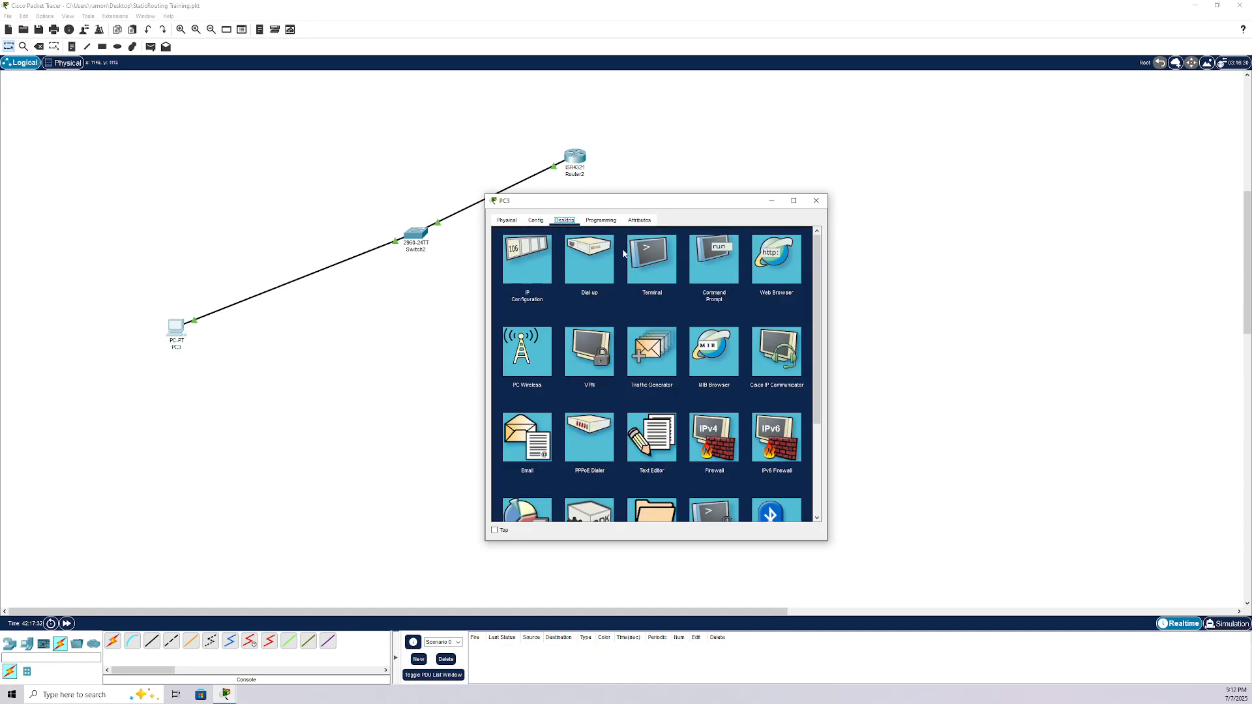
click(715, 285)
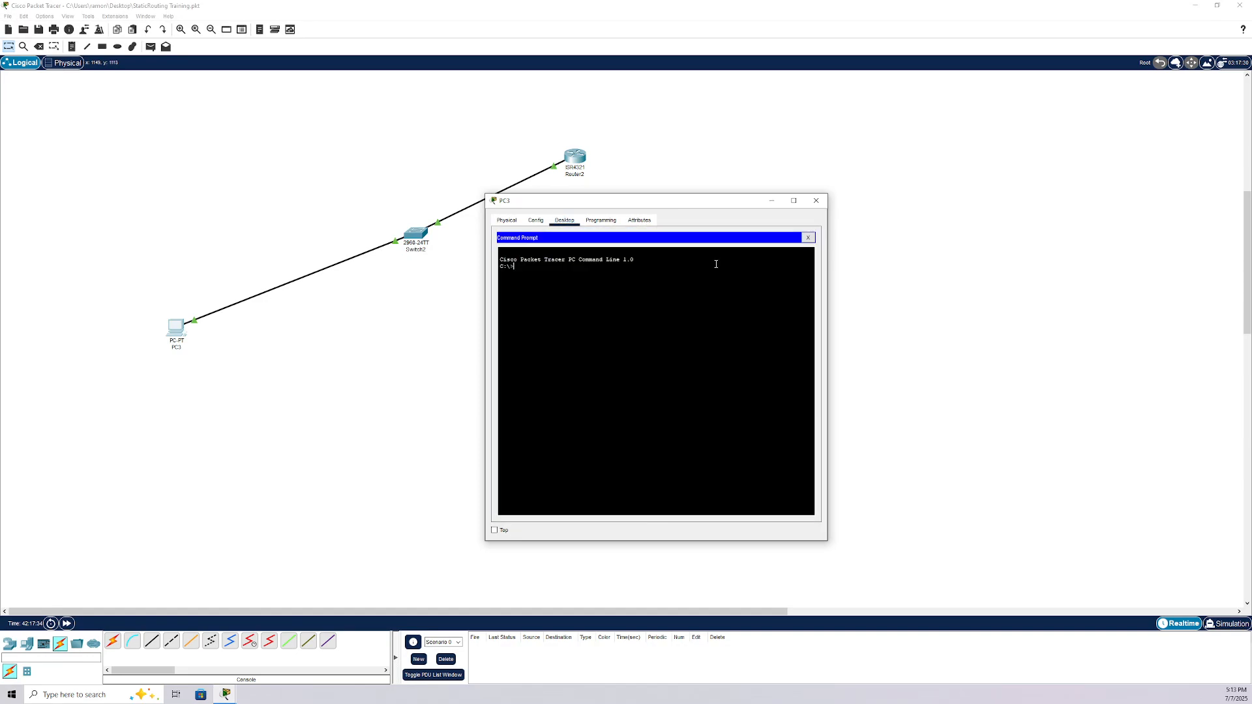
text(ping 10.1.1.1)
key(Return)
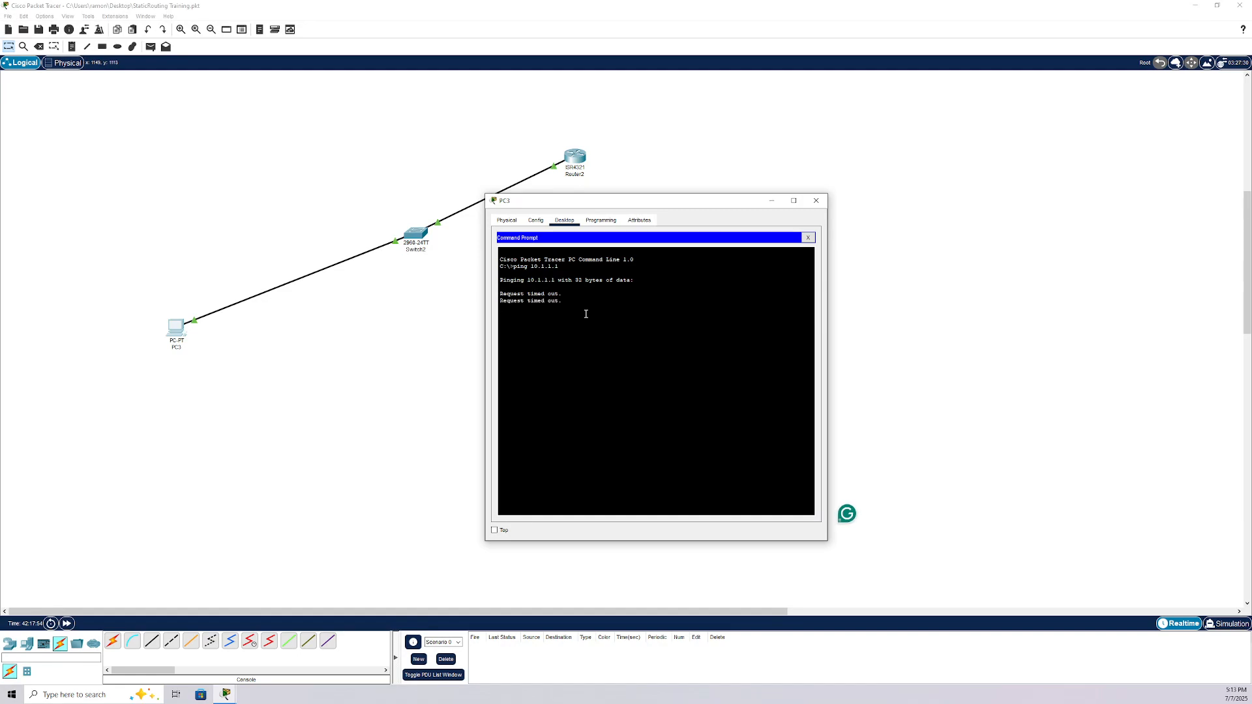
key(ctrl+c)
key(Return)
key(Return)
key(Return)
key(Return)
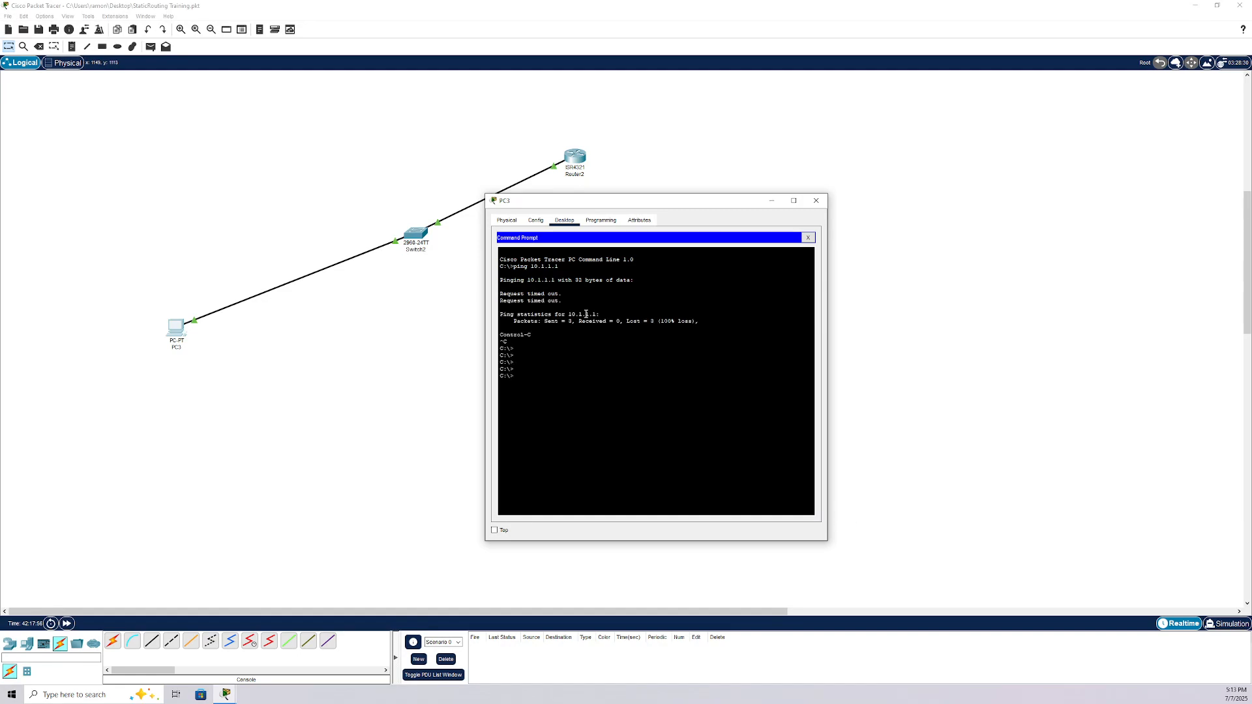
Step: Try to set PC3's IPv4 default gateway to 10.1.1.1 in the global settings
click(506, 220)
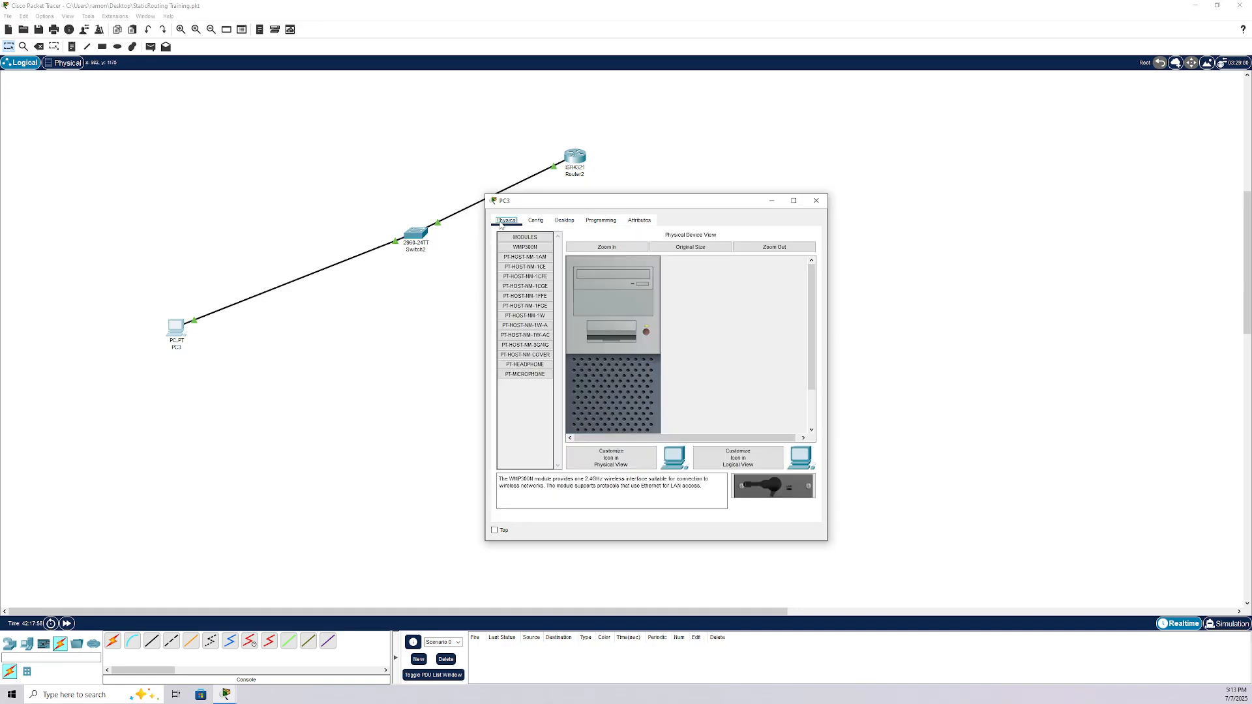
click(544, 222)
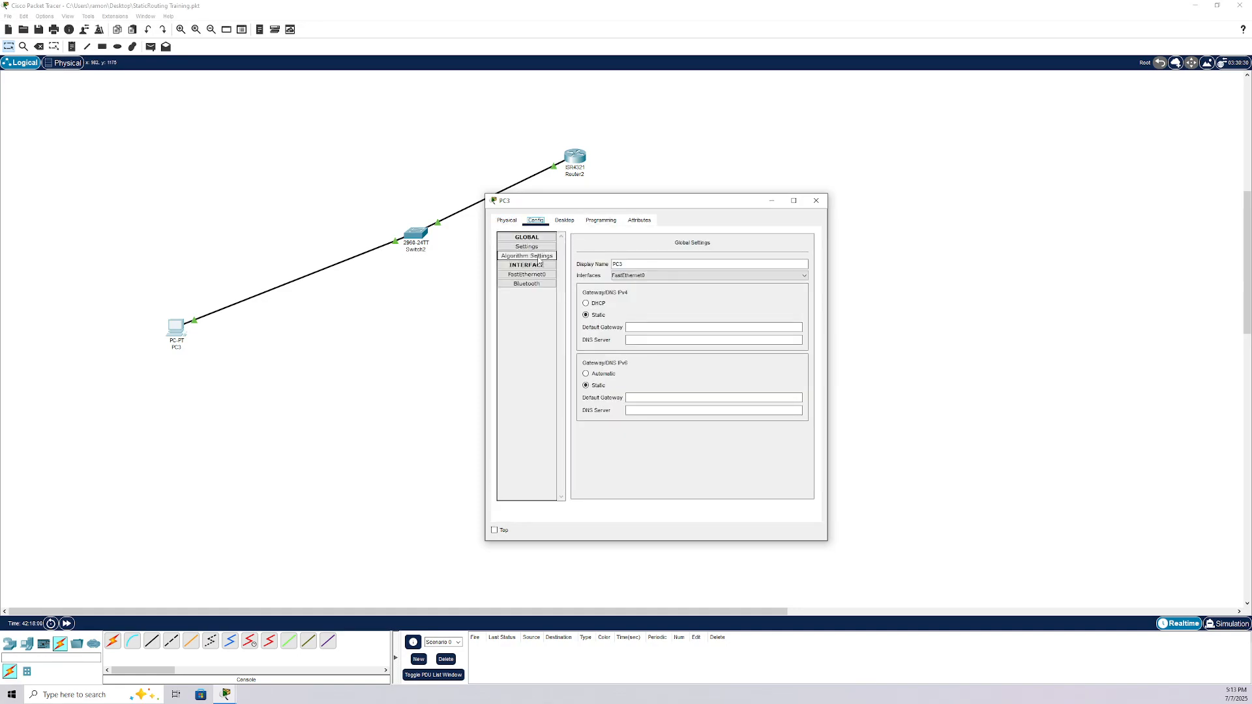
click(527, 236)
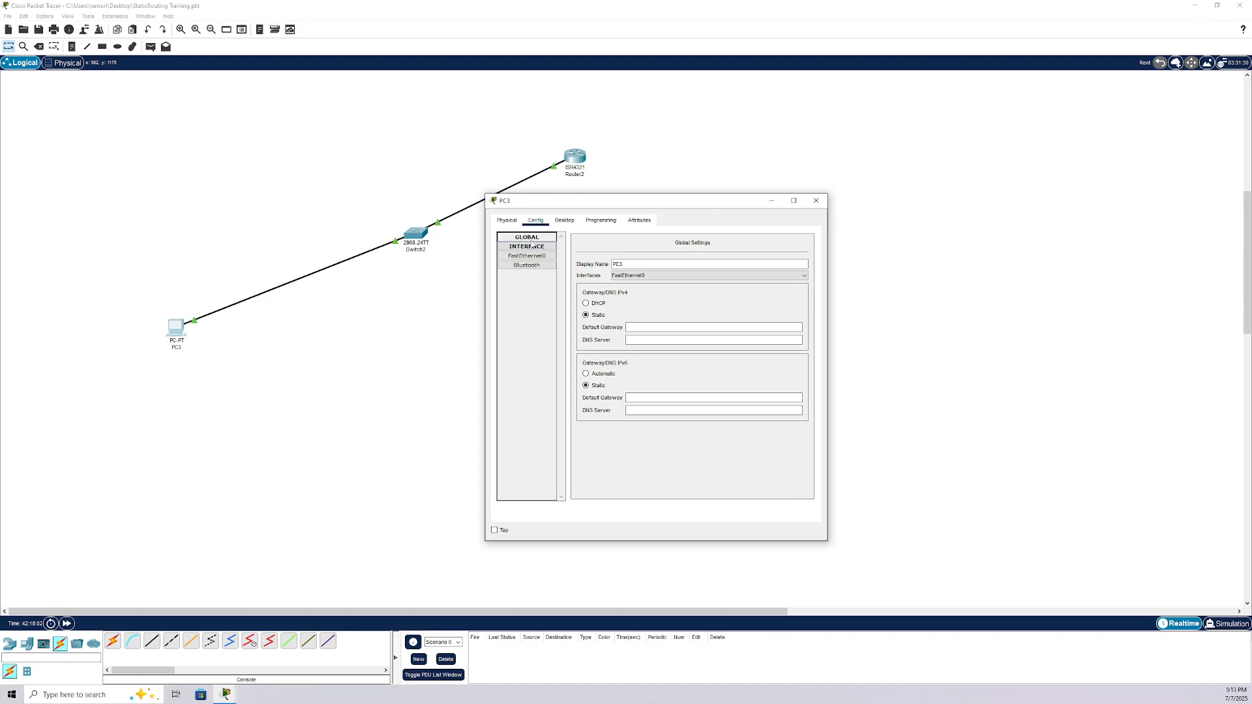
click(649, 327)
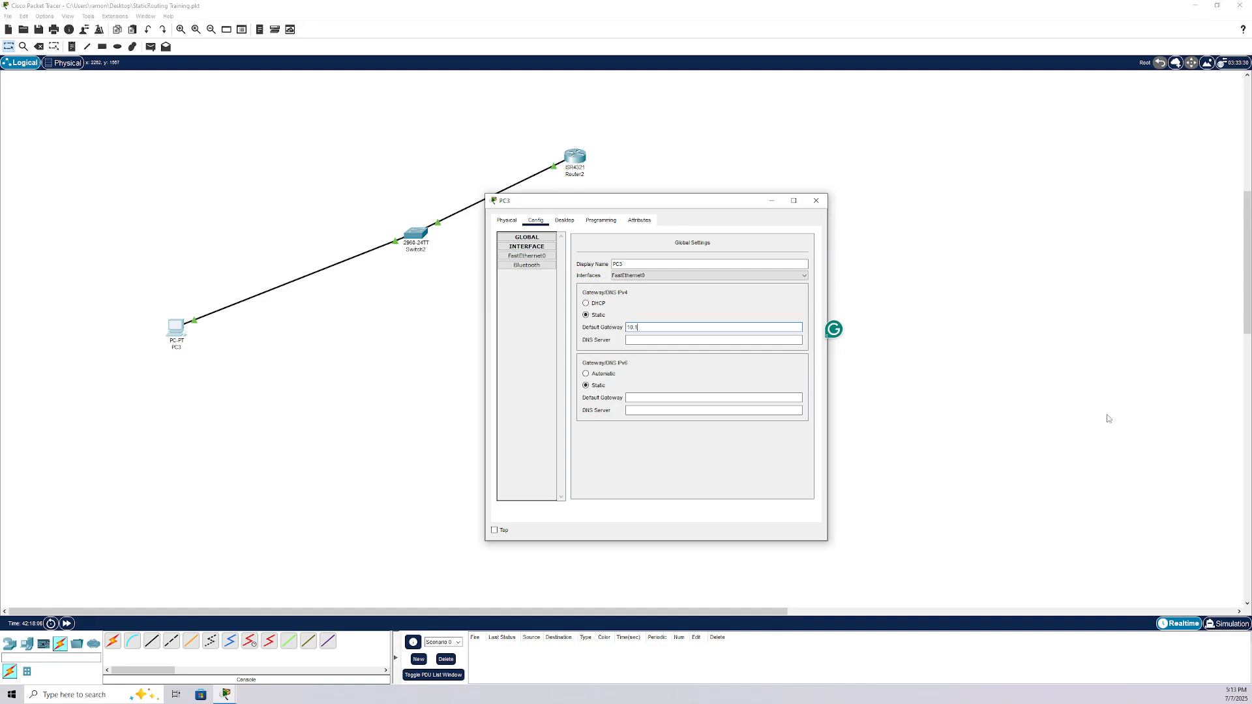
text(10.1.1.1)
key(Return)
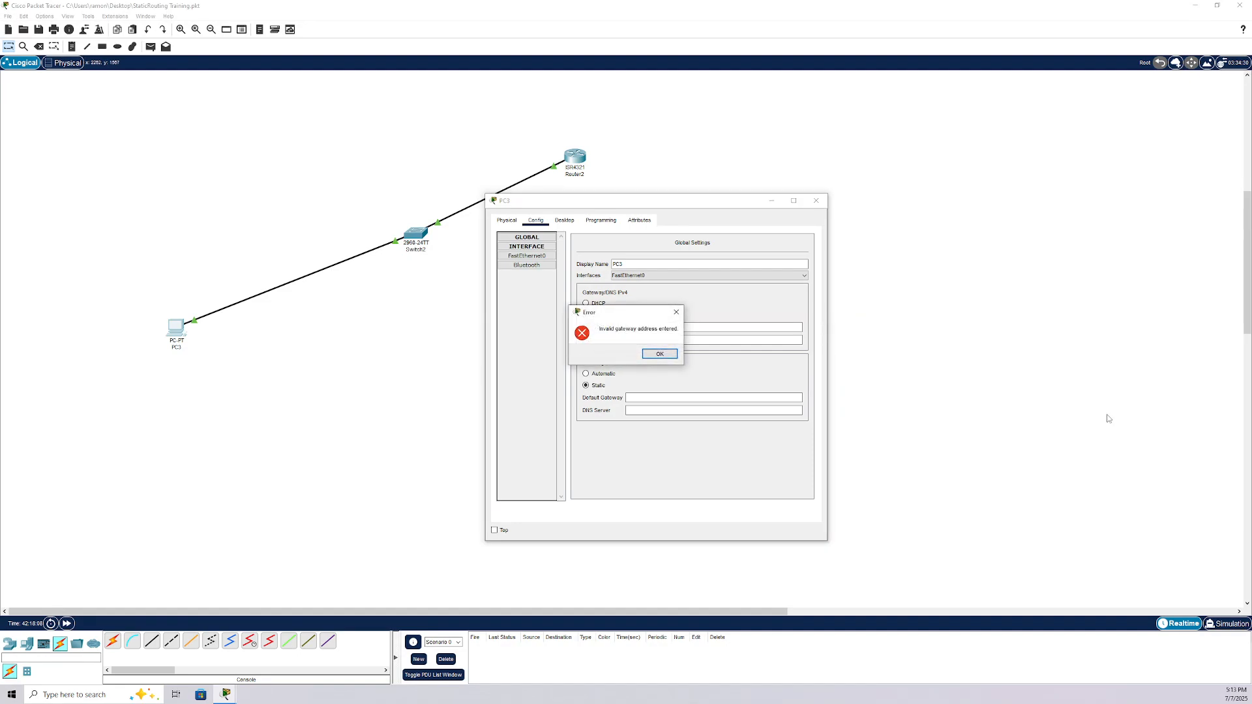
key(Return)
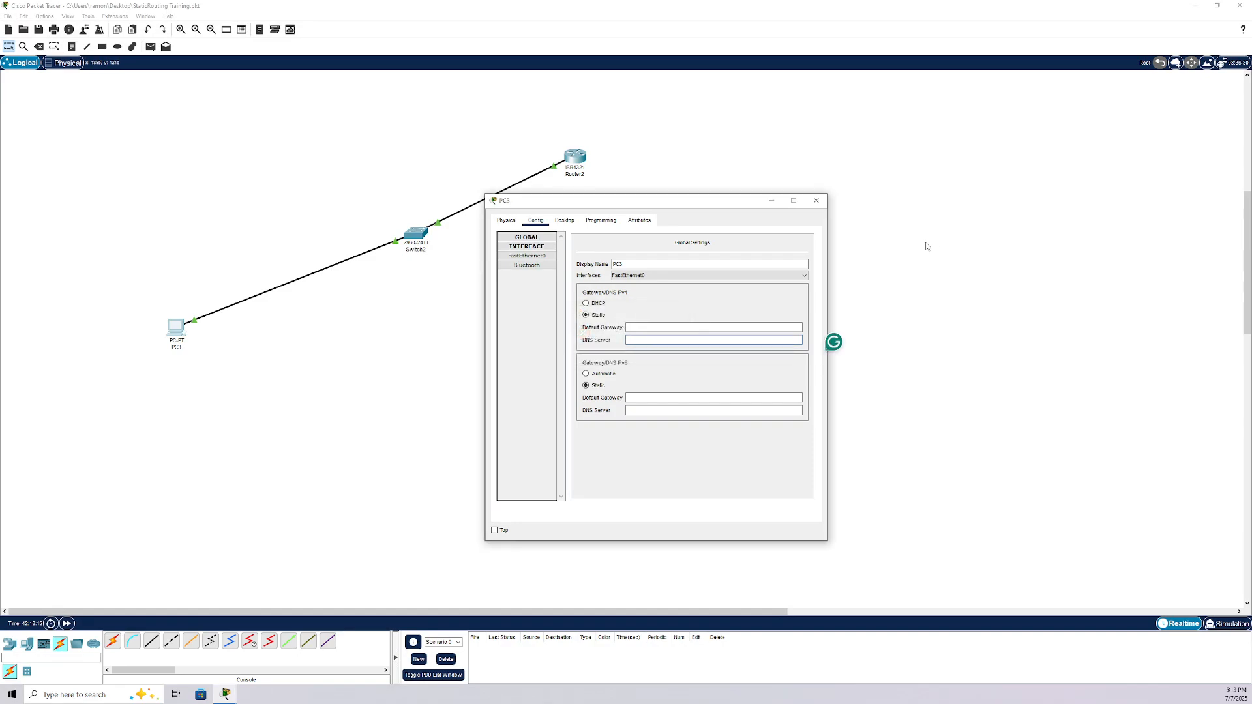
Step: Set PC3's FastEthernet0 IPv4 address to 10.1.1.2 and try subnet mask 25.255.255.0
click(527, 257)
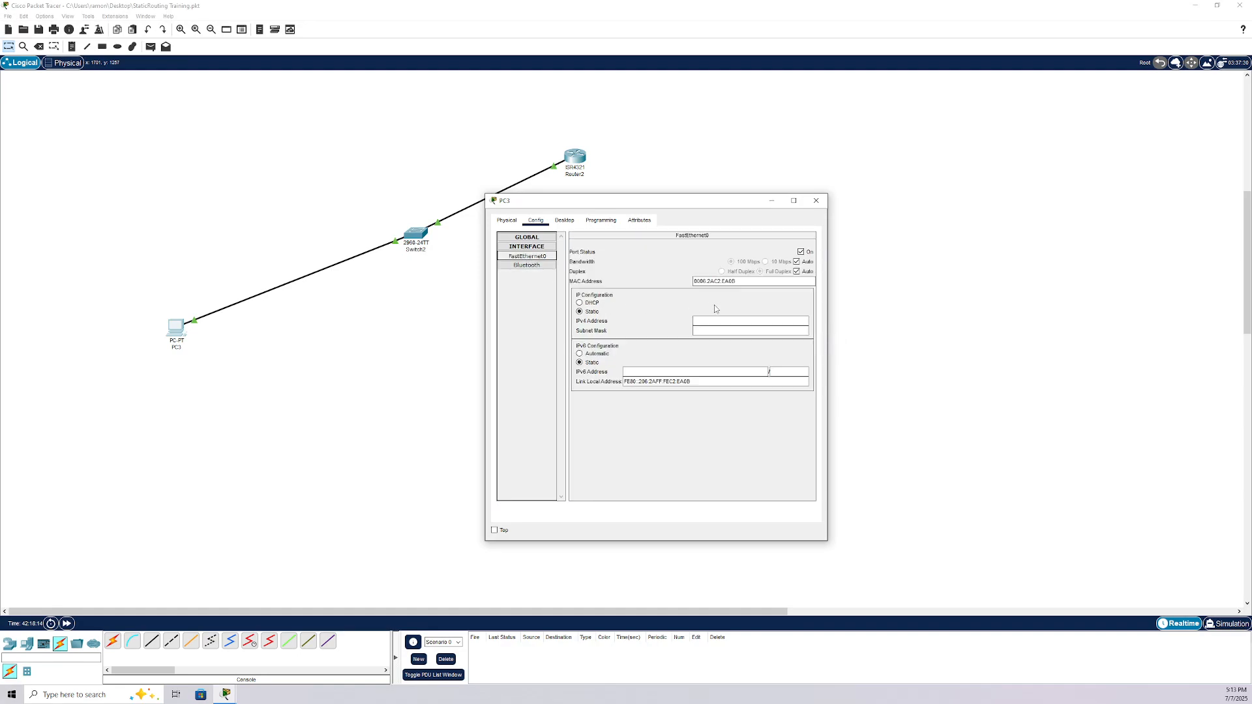
click(704, 322)
key(Tab)
text(2)
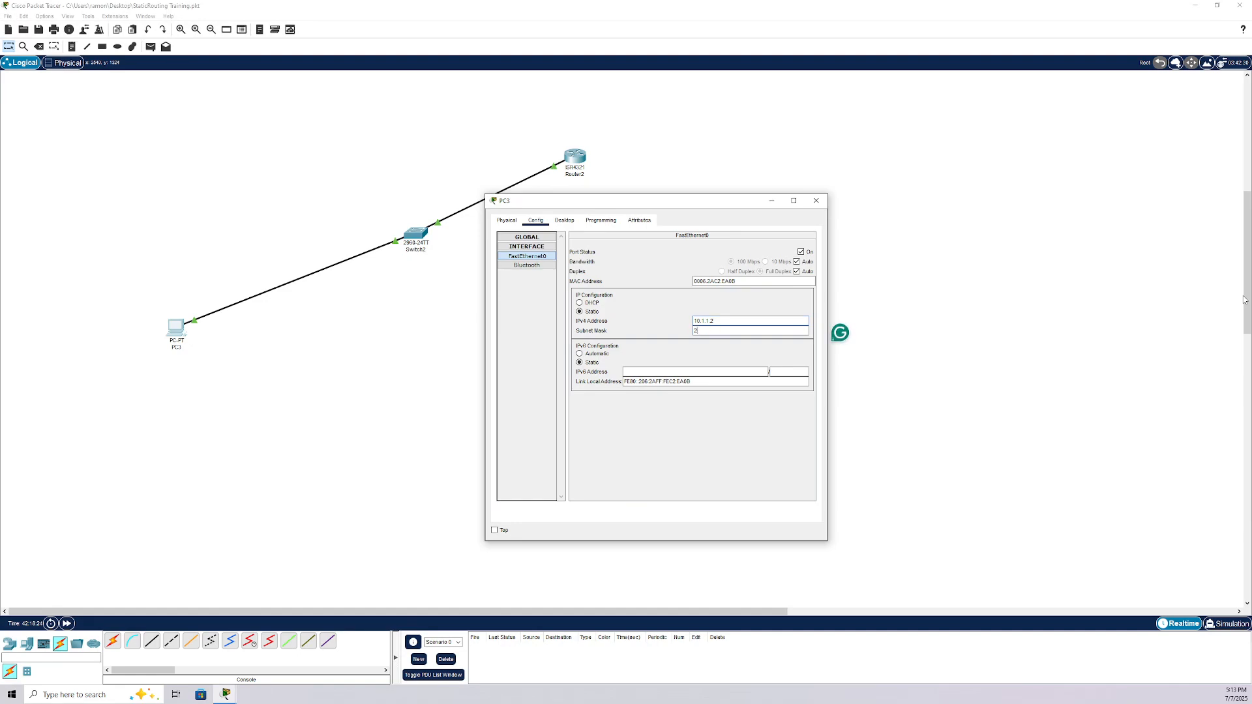
text(5.255.255.0)
click(505, 238)
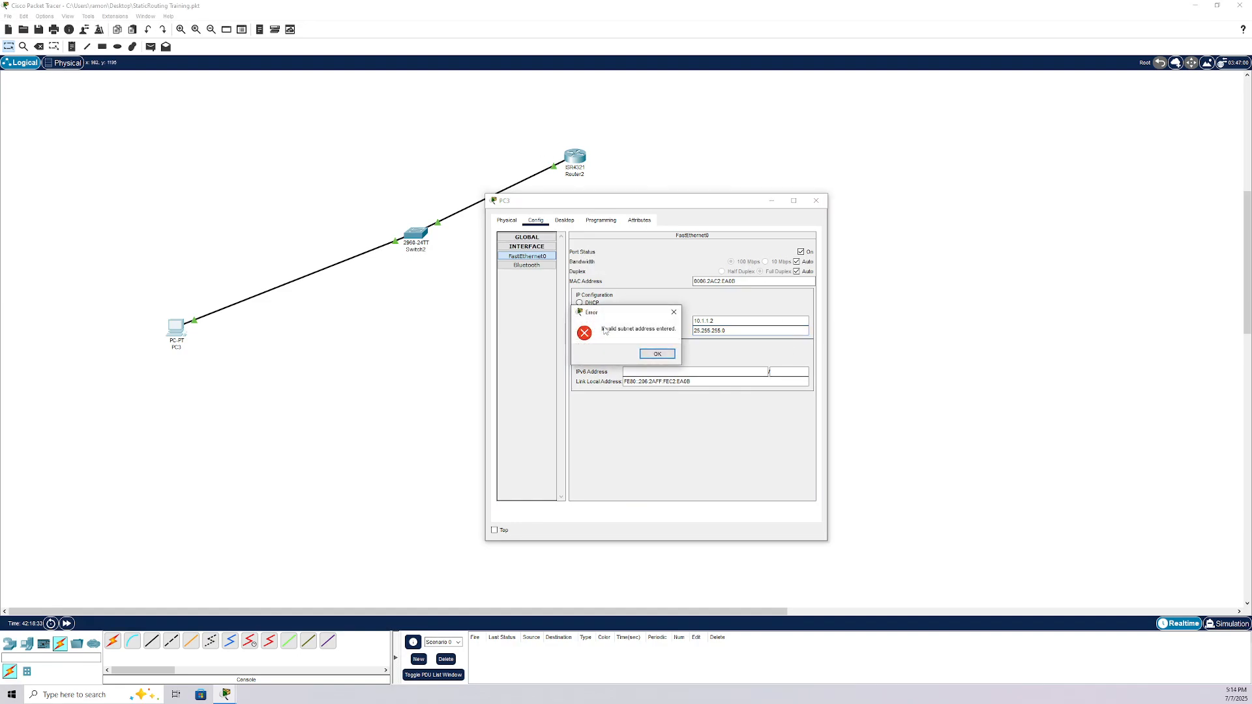
click(658, 357)
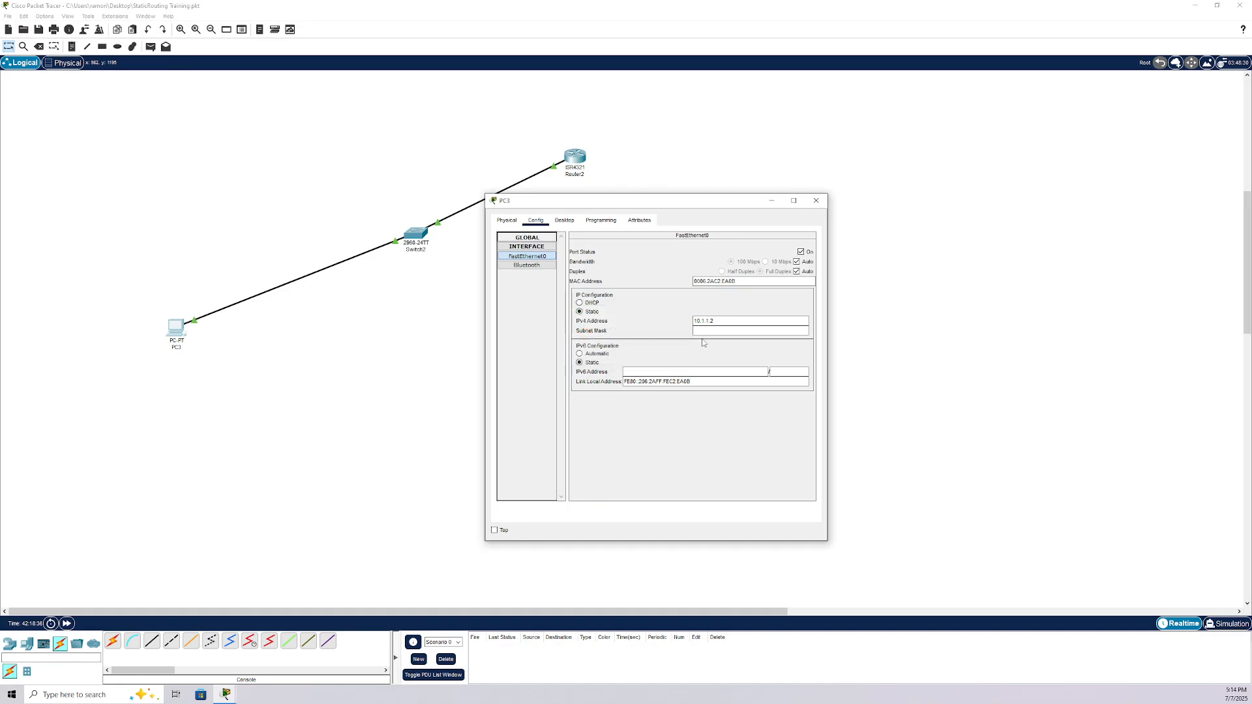
Step: Set the subnet mask of PC3's FastEthernet0 interface to 255.255.255.0
click(705, 331)
text(255.2)
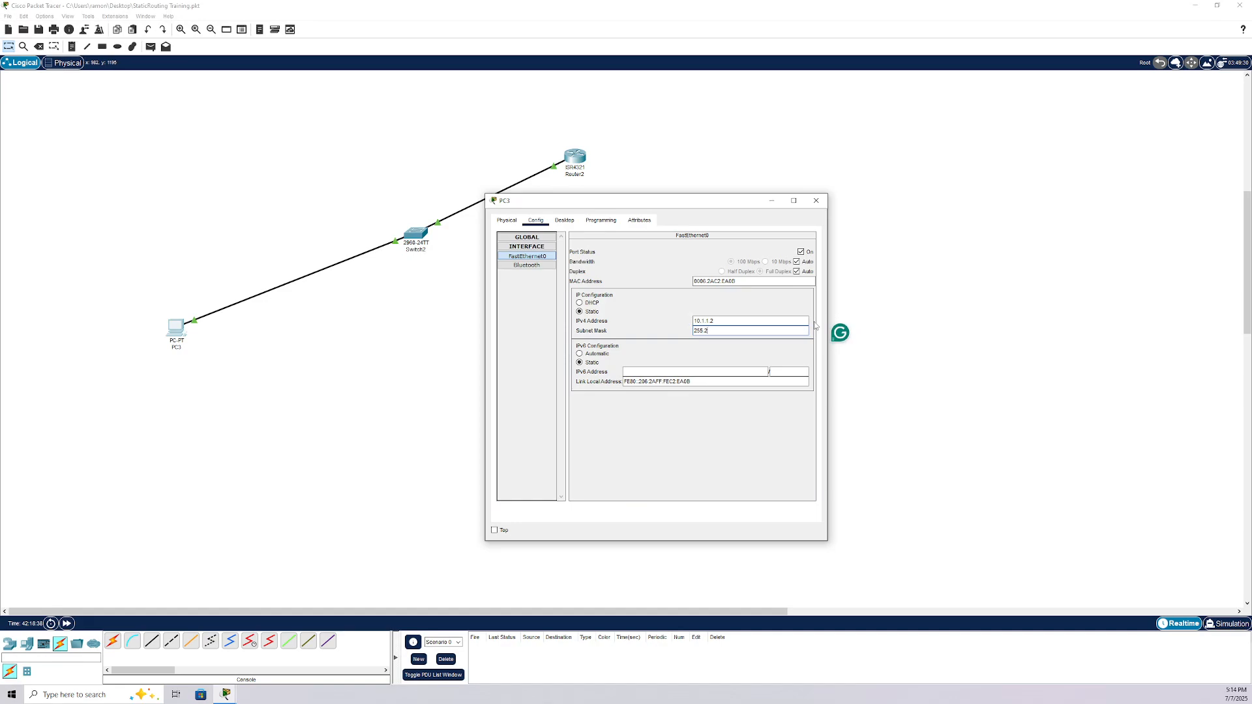
text(55.255.0)
click(642, 313)
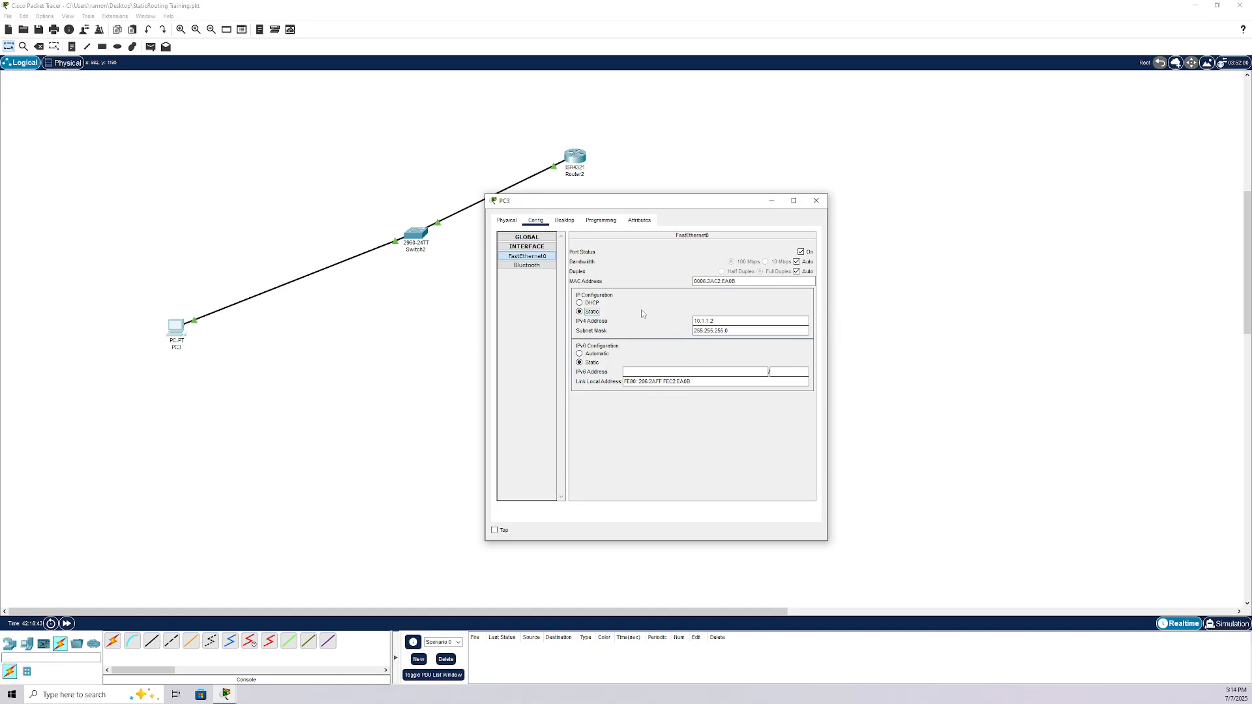
Step: Set PC3's IPv4 default gateway to 10.1.1.1 and its DNS server to 8.8.8.8 in the global settings
click(527, 238)
click(527, 248)
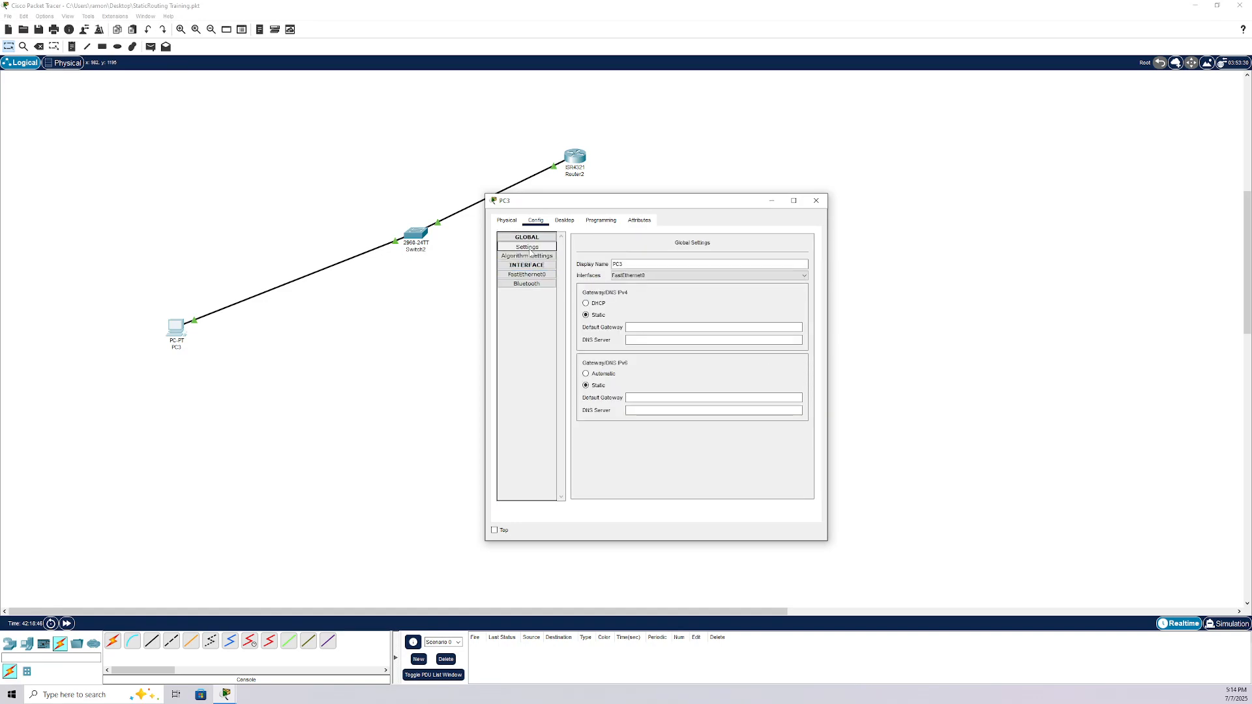
click(635, 328)
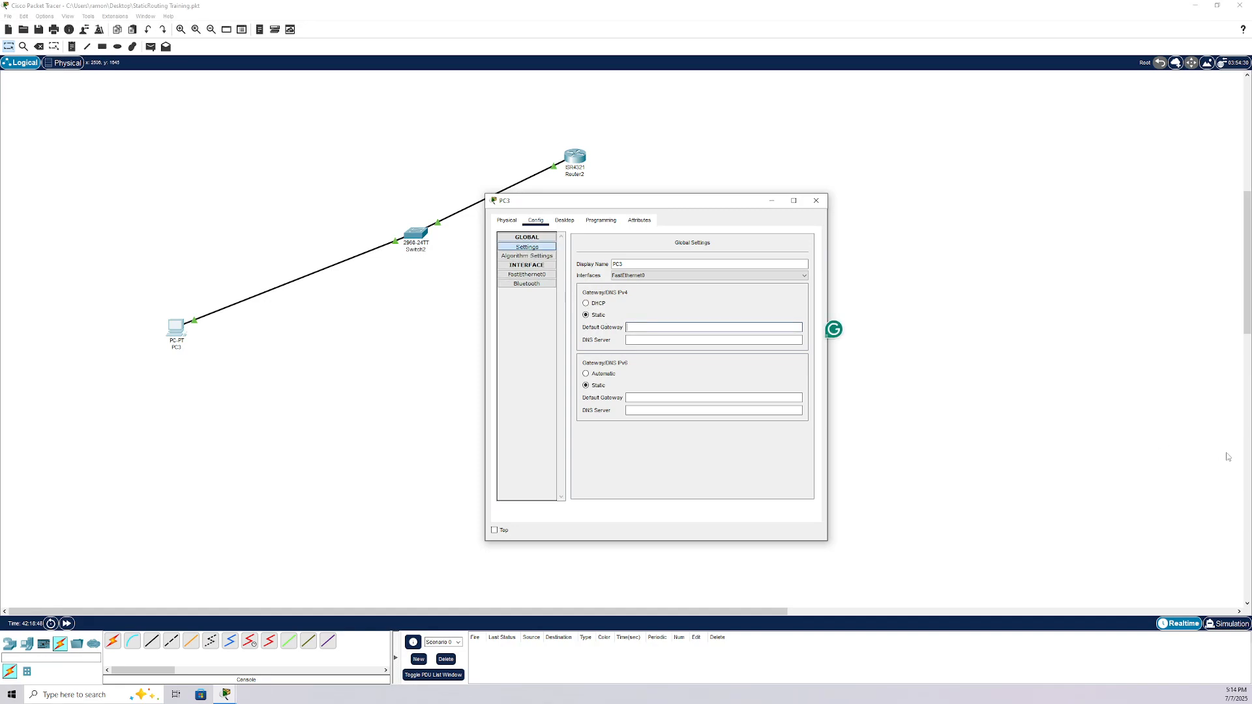
text(10.1.1.1)
click(636, 340)
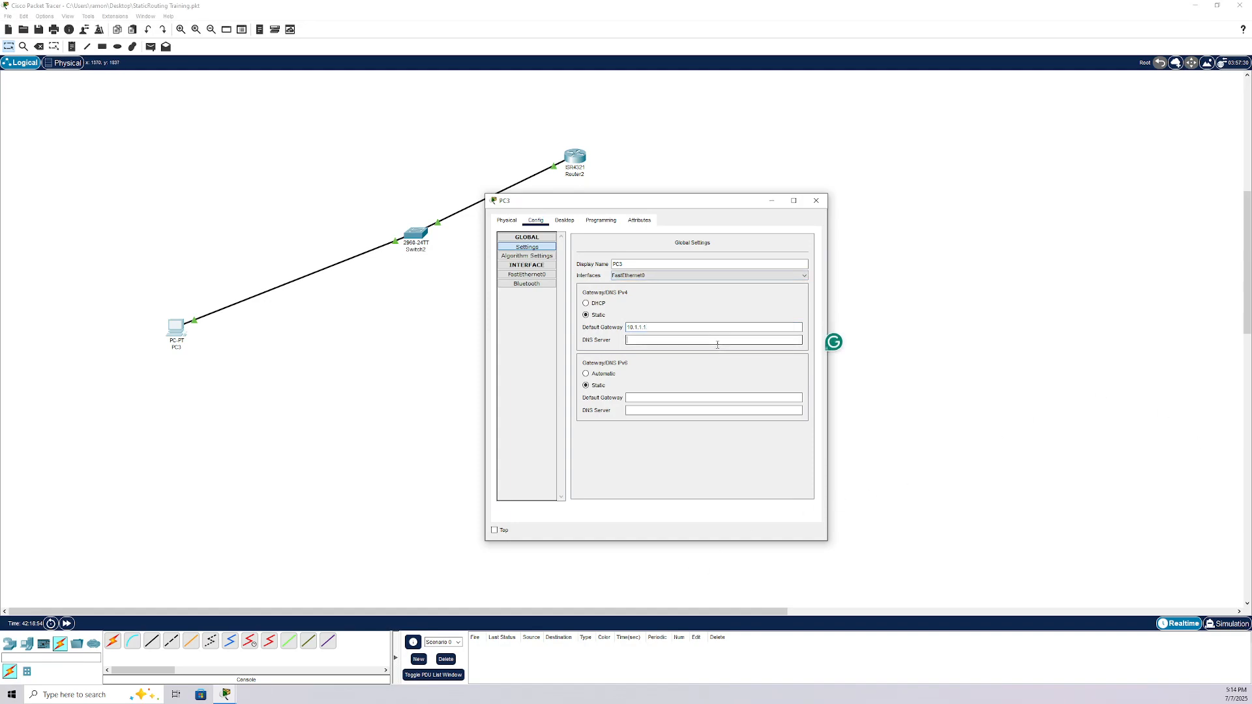
text(8.8.8.8)
key(Return)
Step: Return to PC3's command prompt, ping 10.1.1.1, and repeat the same ping
click(601, 220)
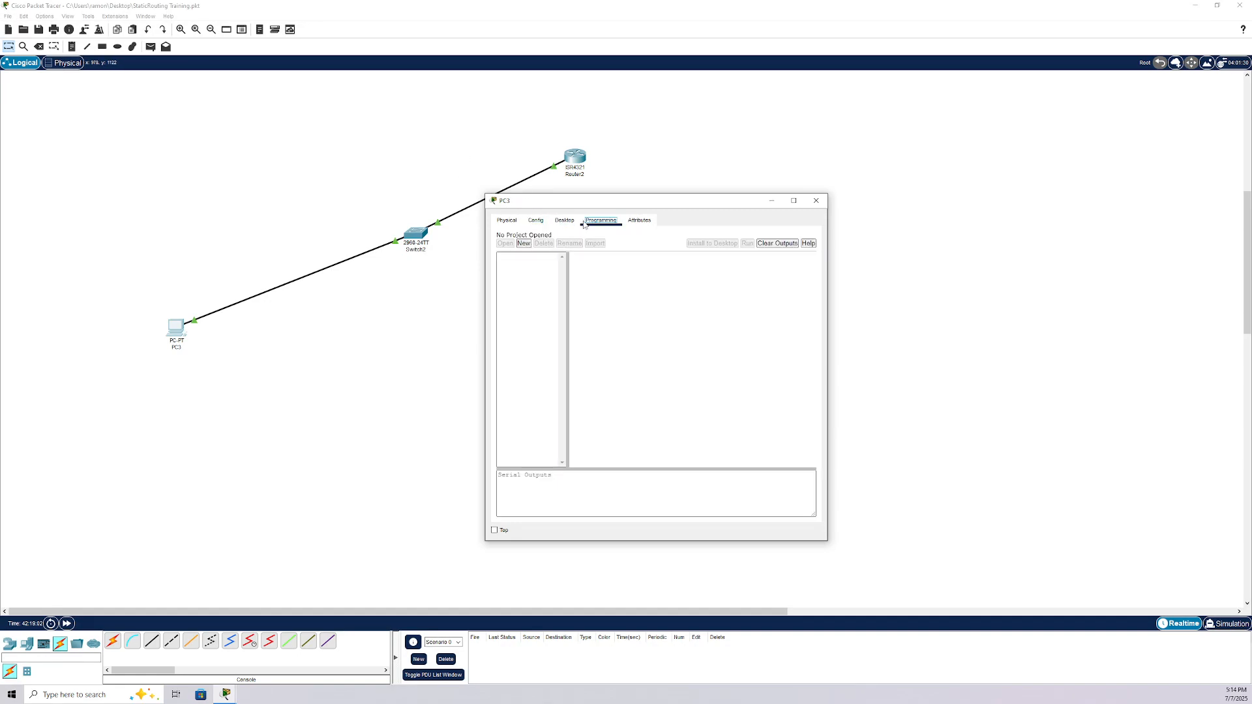
click(565, 220)
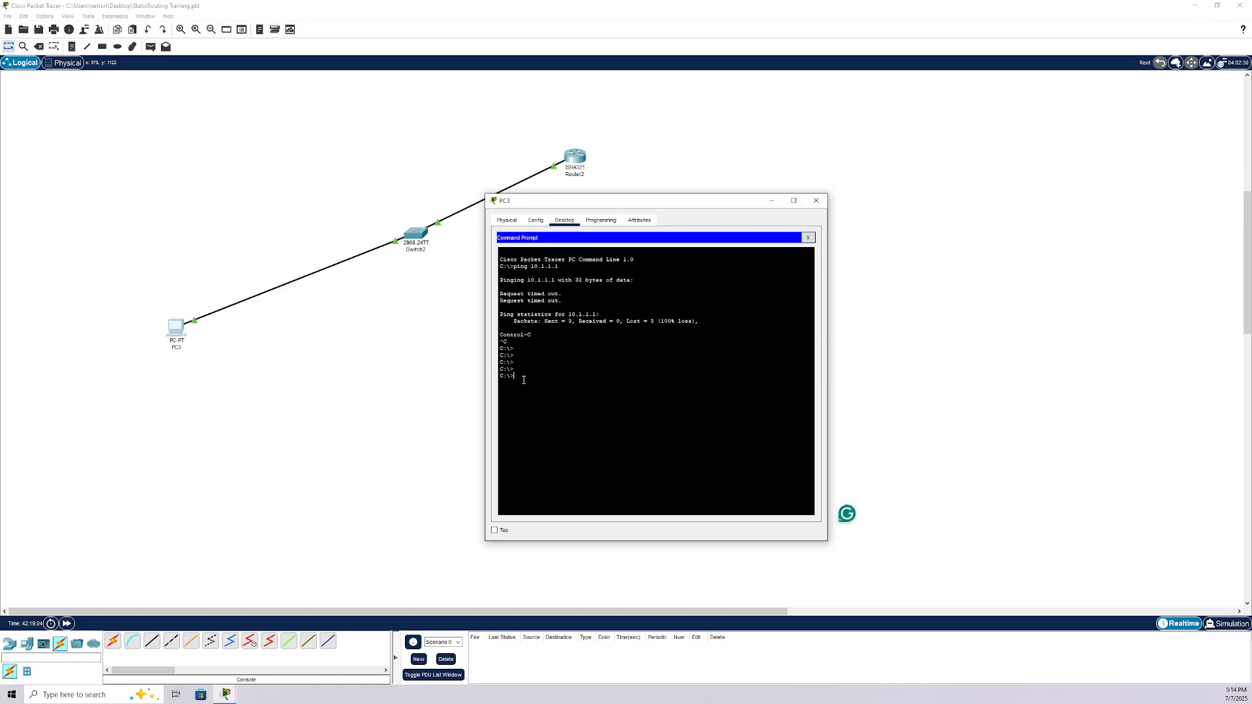
text(ping 10.1.1.1)
key(Return)
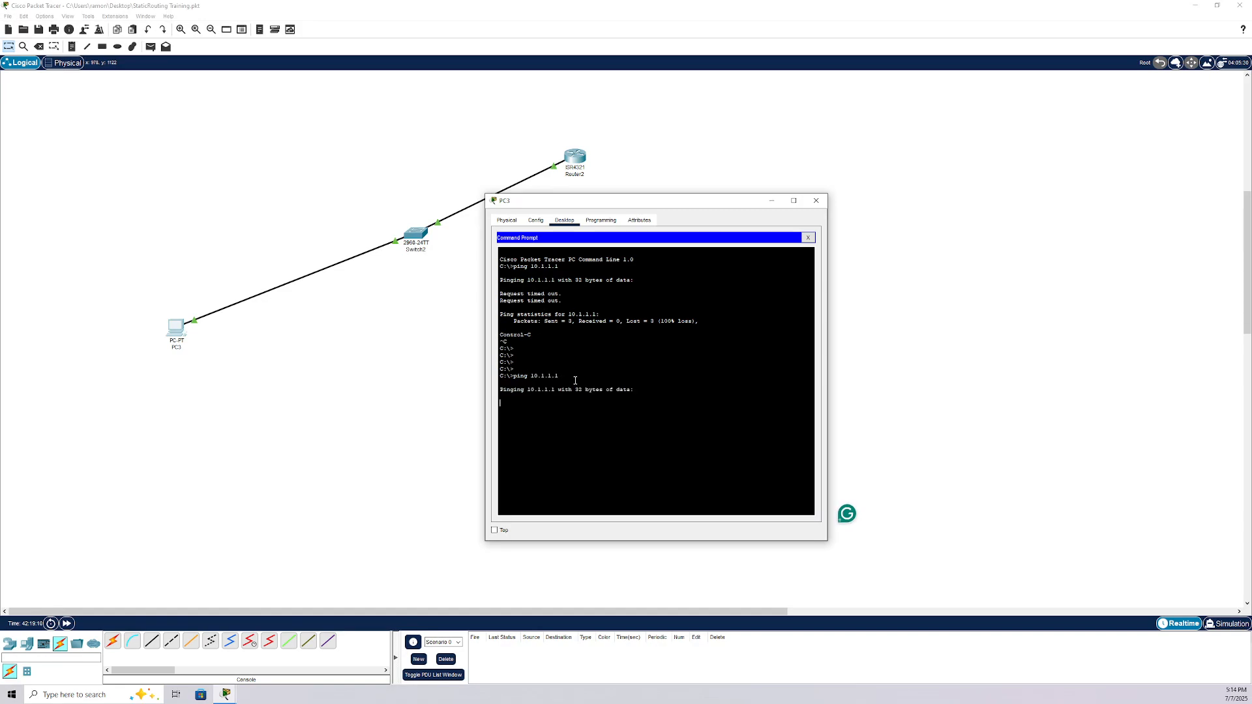
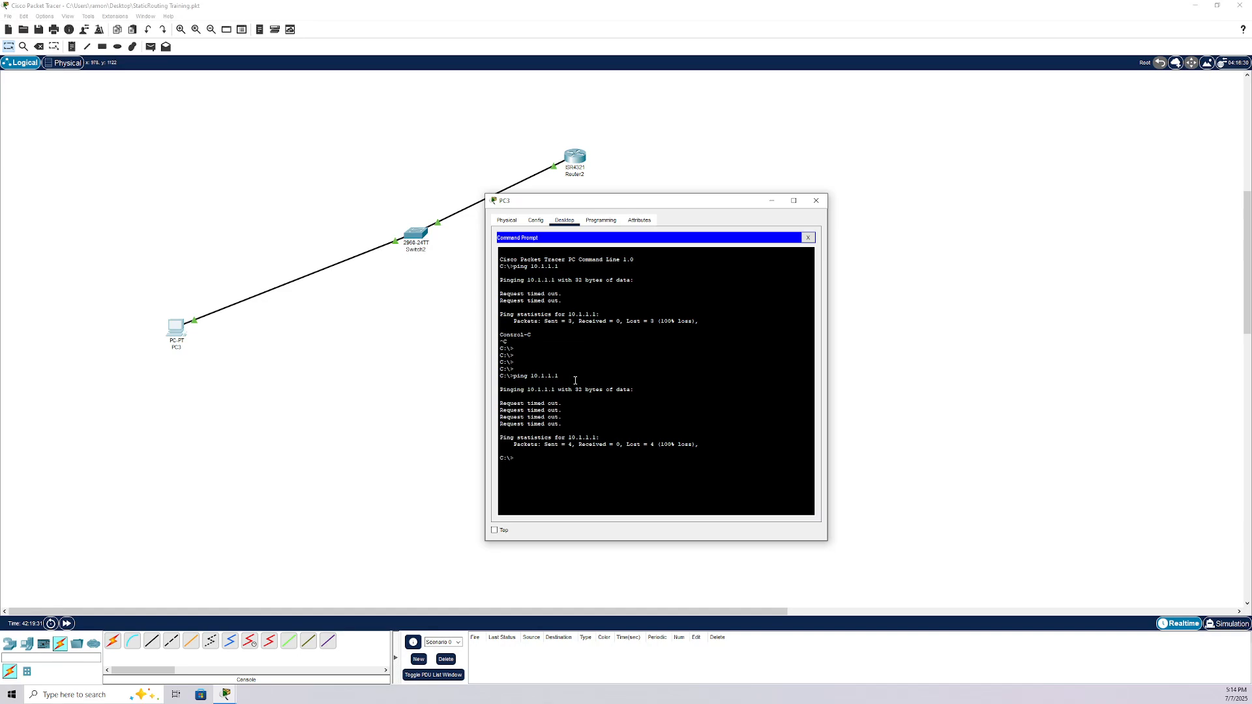
key(Up)
key(Return)
Step: Ping PC3 at 10.1.1.2 from Router2's command line
click(581, 161)
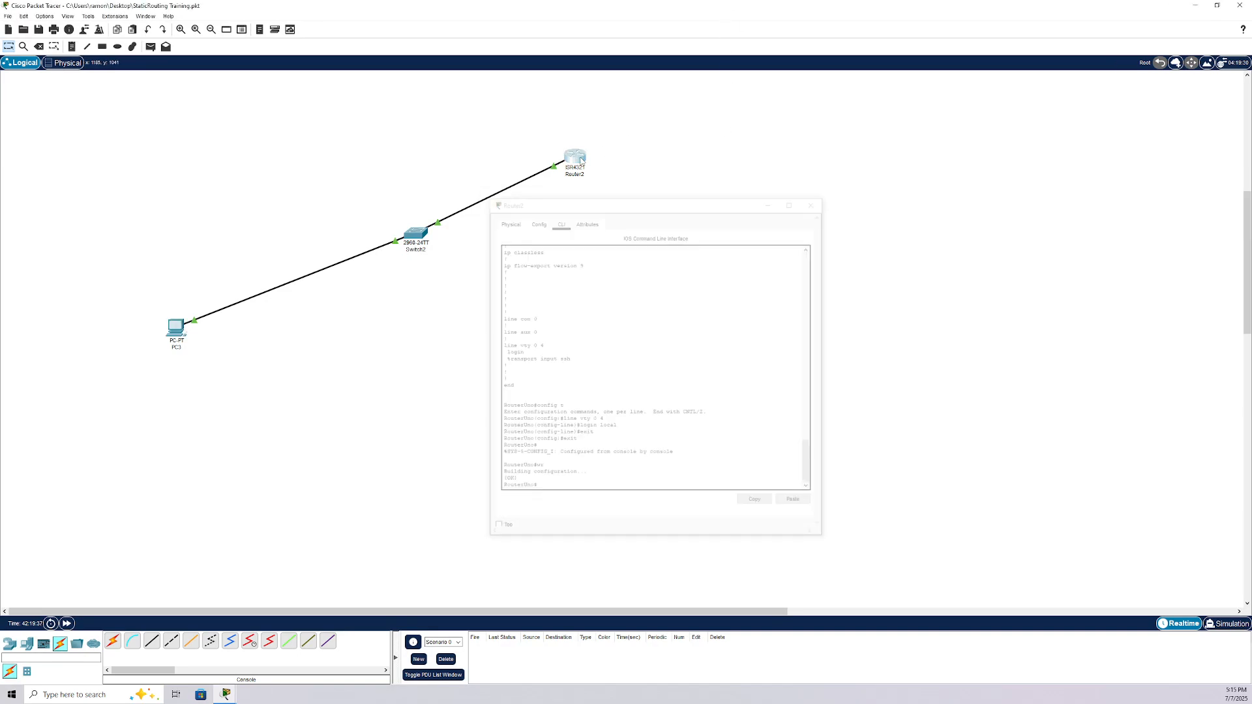
click(574, 162)
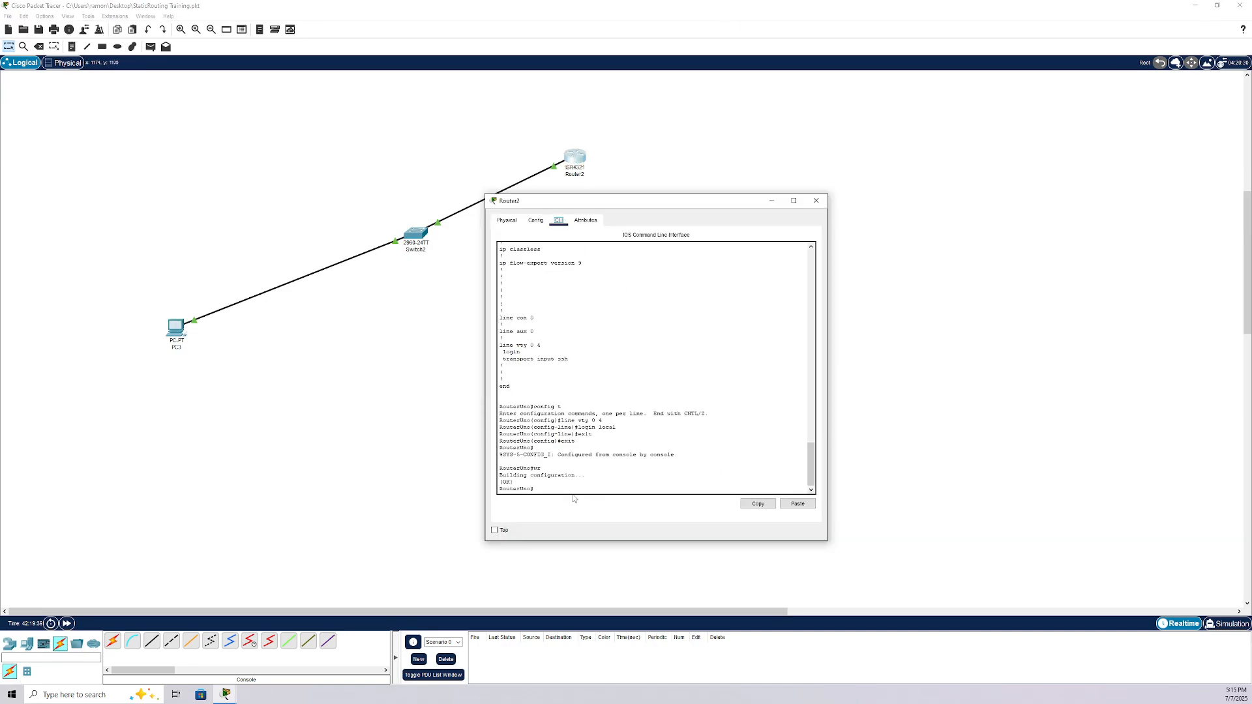
text(ping 10.1.1.2)
key(Return)
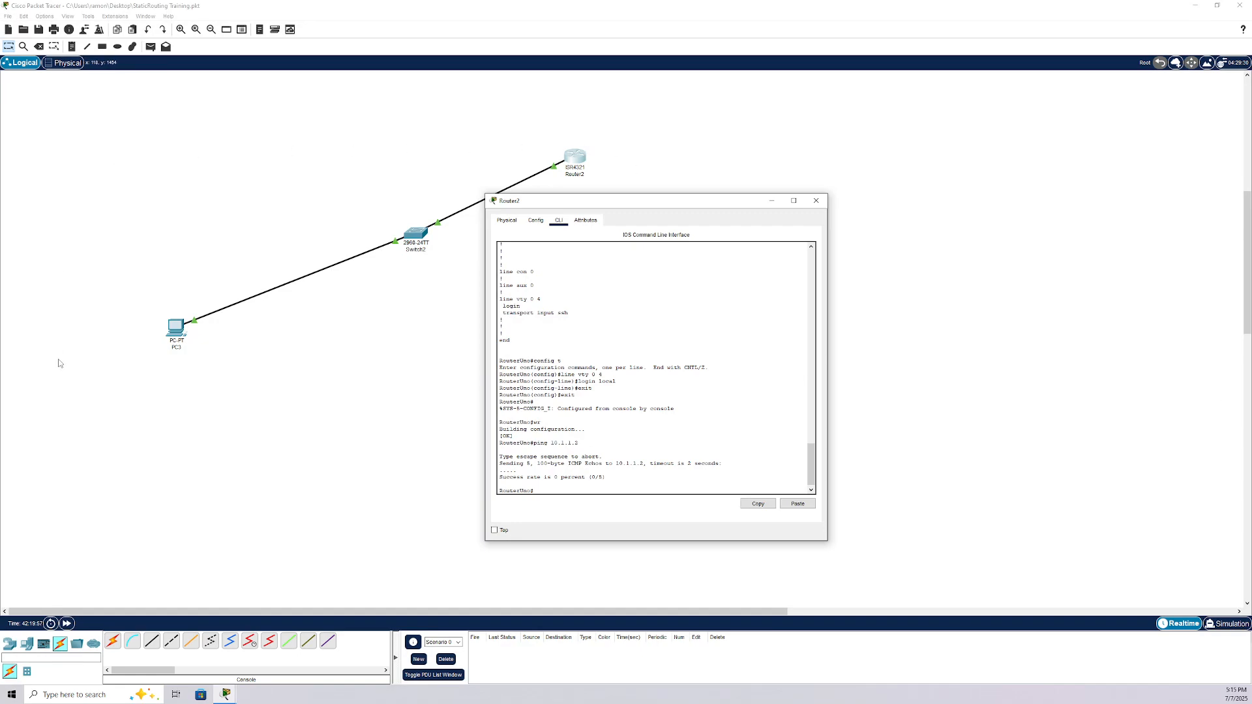
Step: Open Switch2's command line and bring up a fresh privileged prompt
double_click(416, 235)
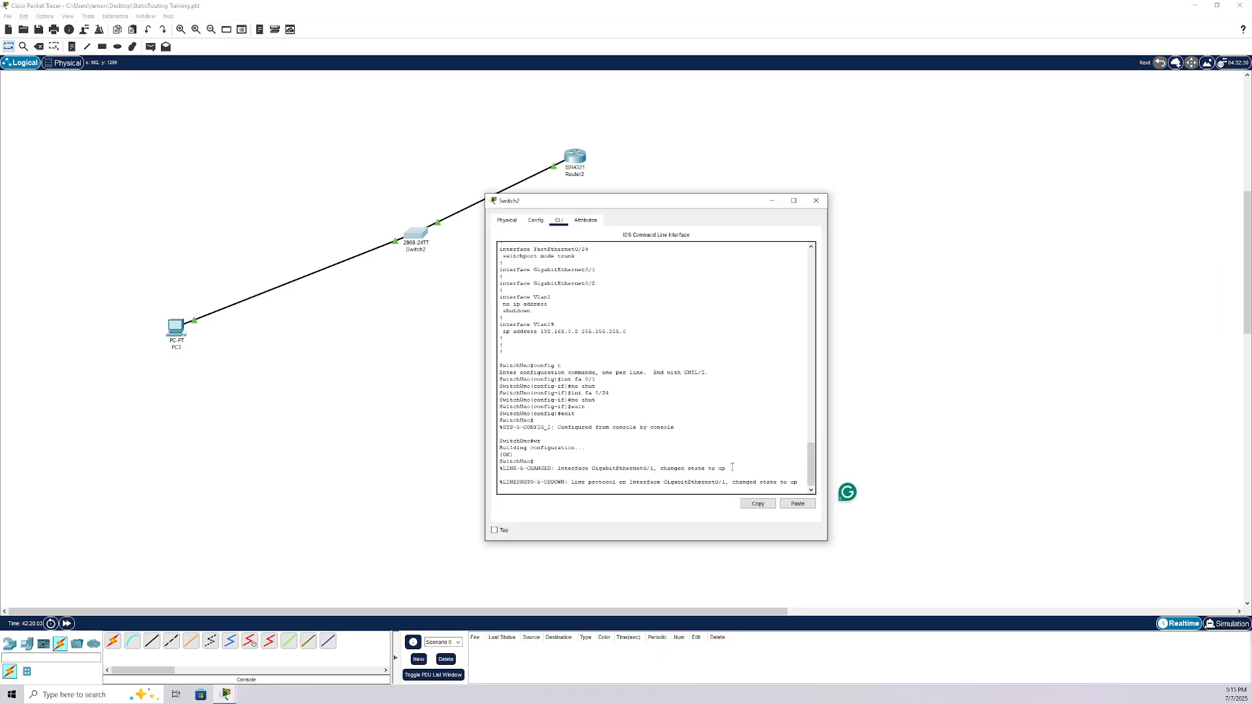
key(Return)
key(Return)
key(Return)
key(Return)
key(Return)
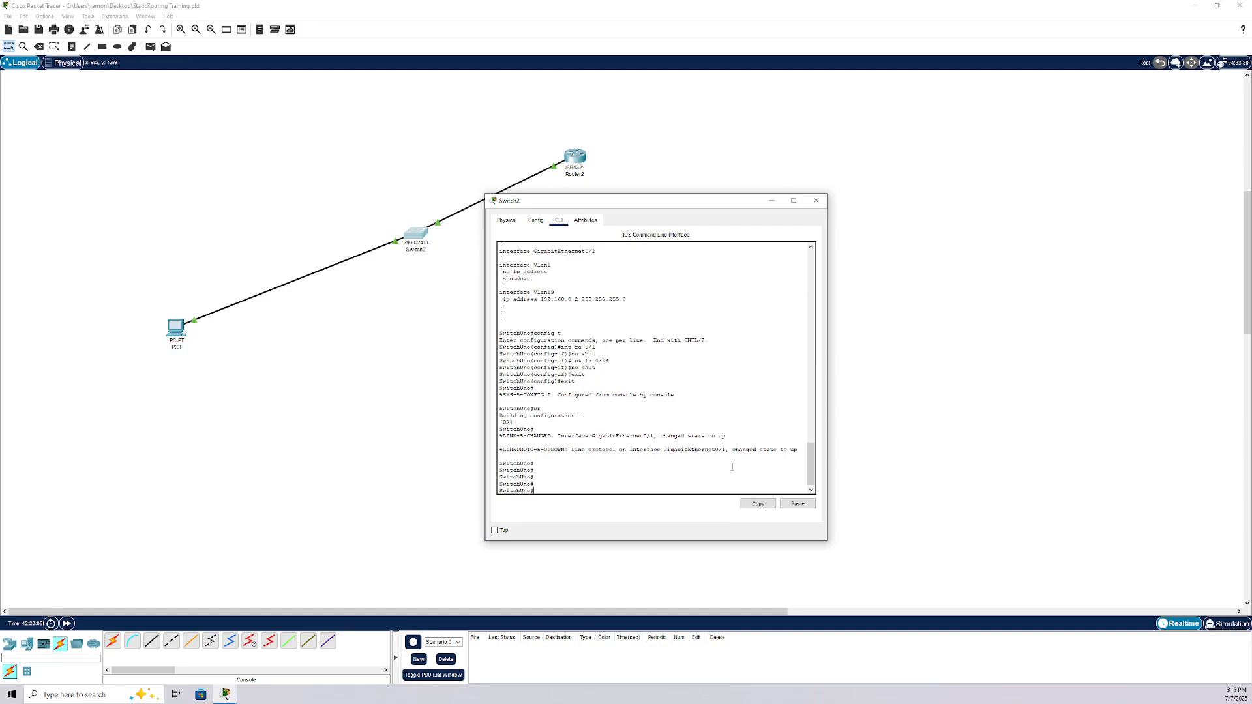
text(coinfig)
text( t)
key(Return)
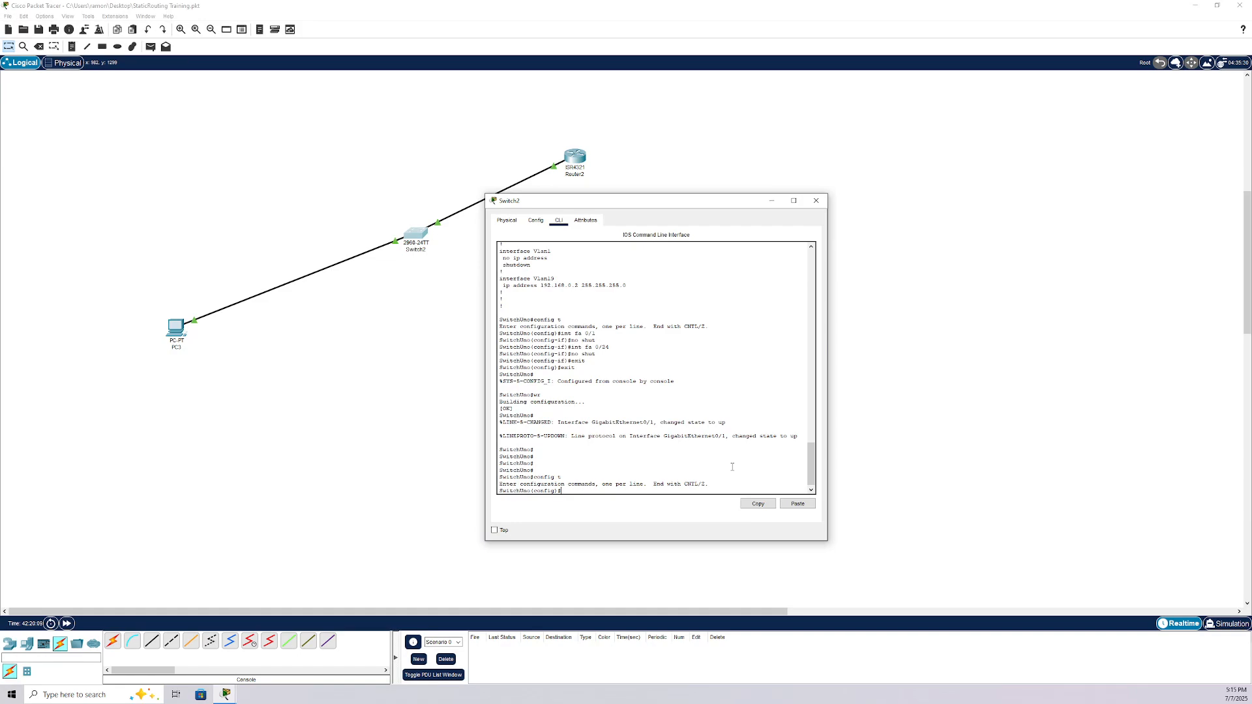
text(int gi 0/1)
key(Return)
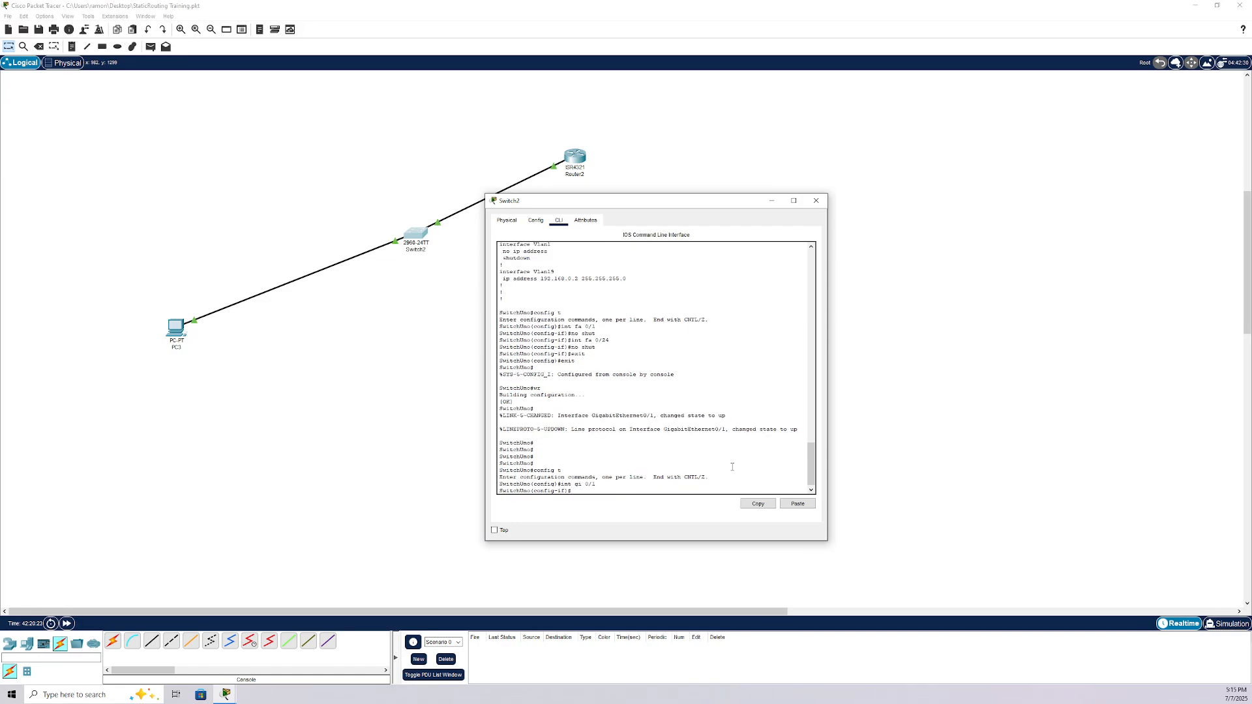
text(exit)
key(Return)
text(ex)
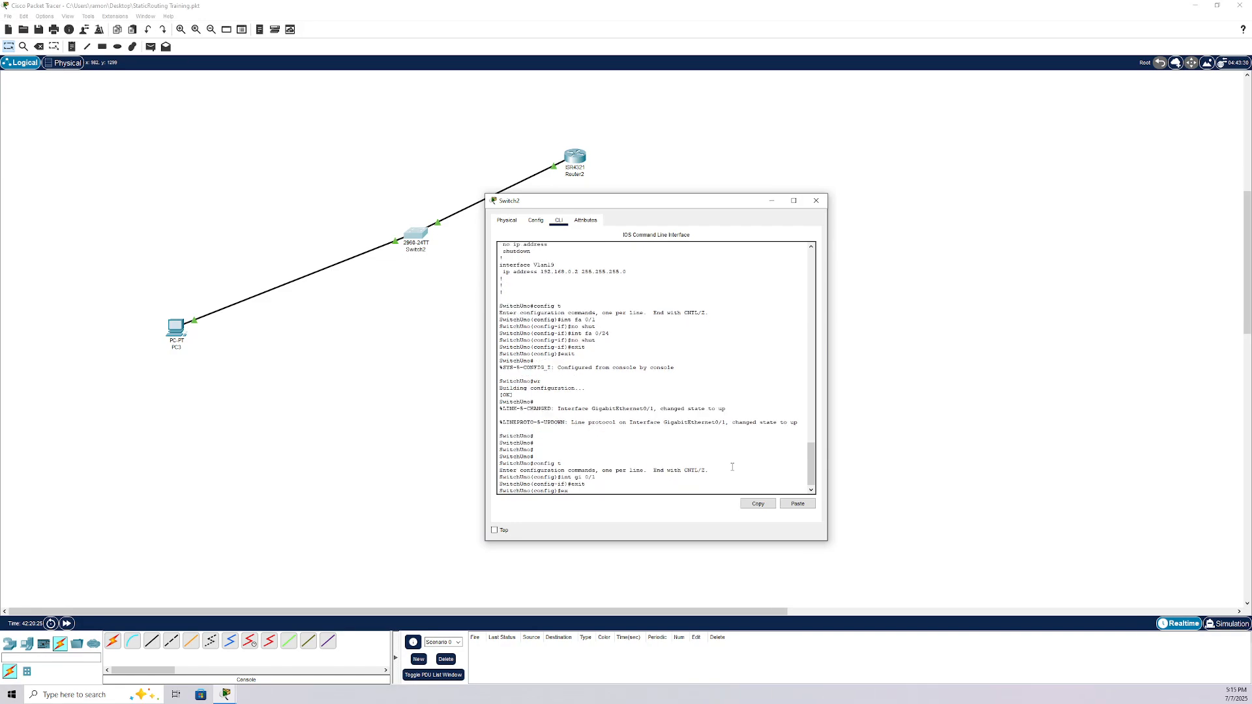
text(it)
key(Return)
key(Return)
key(Return)
key(Return)
key(Return)
key(Return)
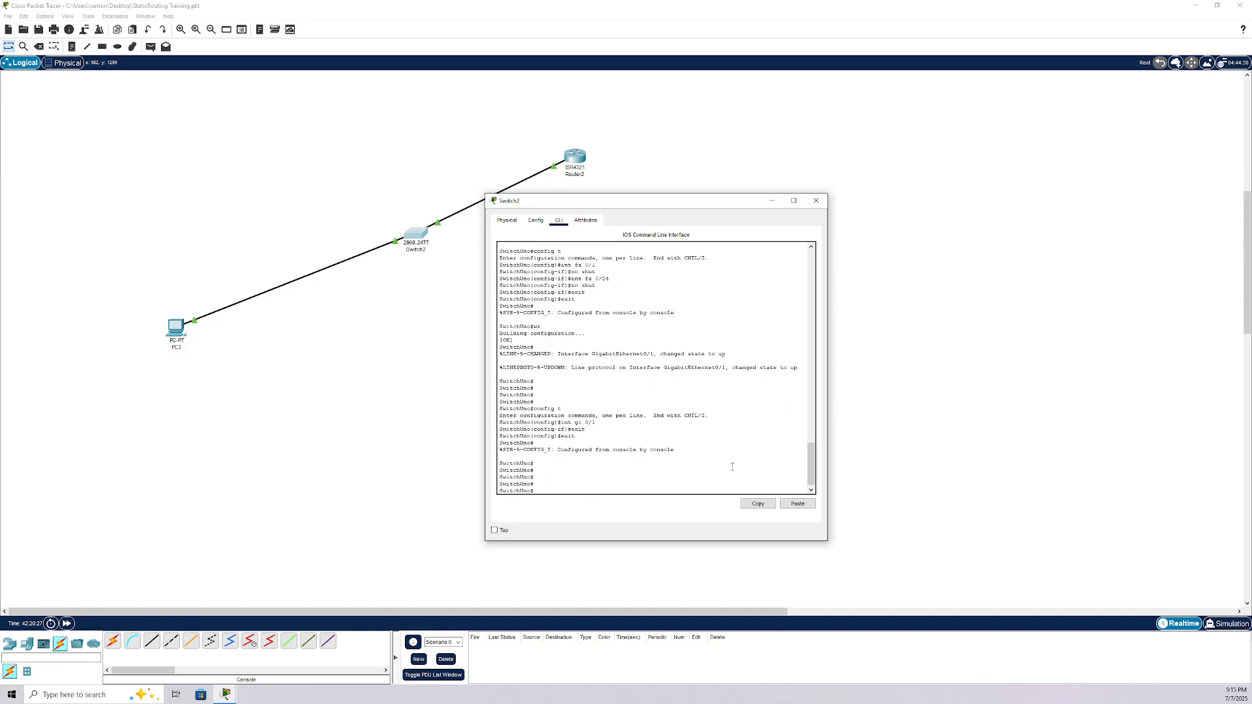
Step: Display Switch2's running configuration through to its end to check the interface and line settings
text(sh run)
key(Return)
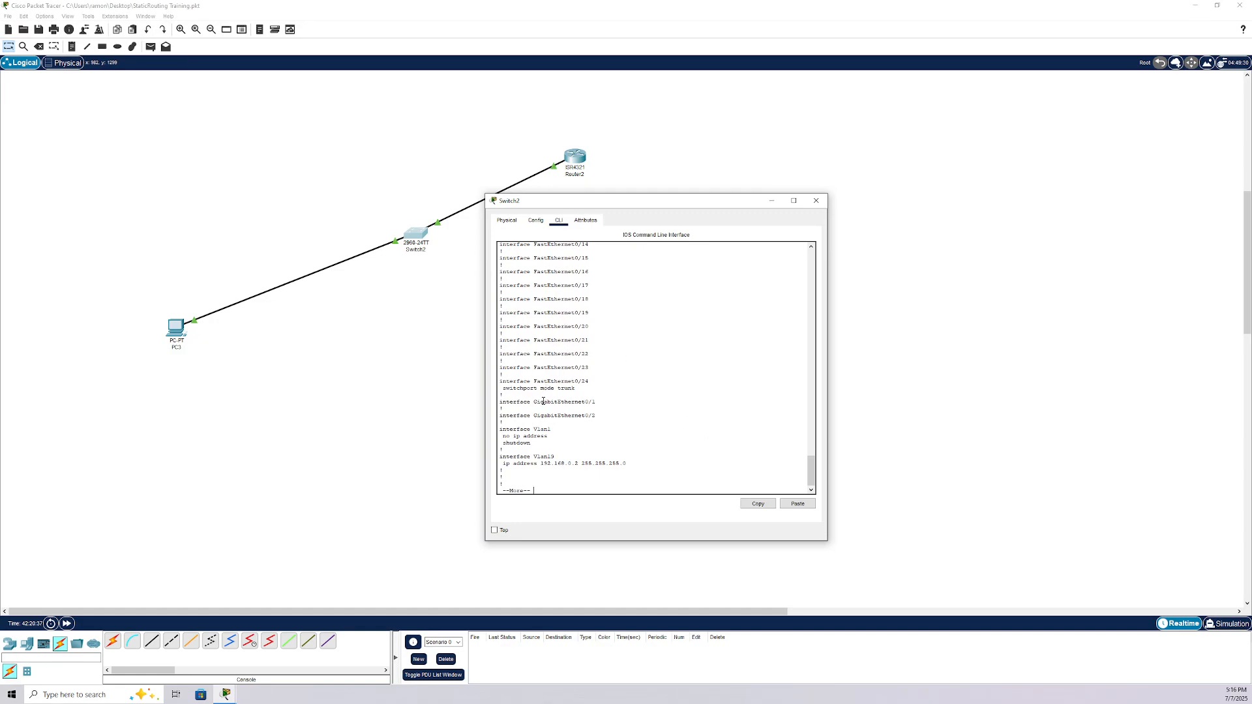
key(space)
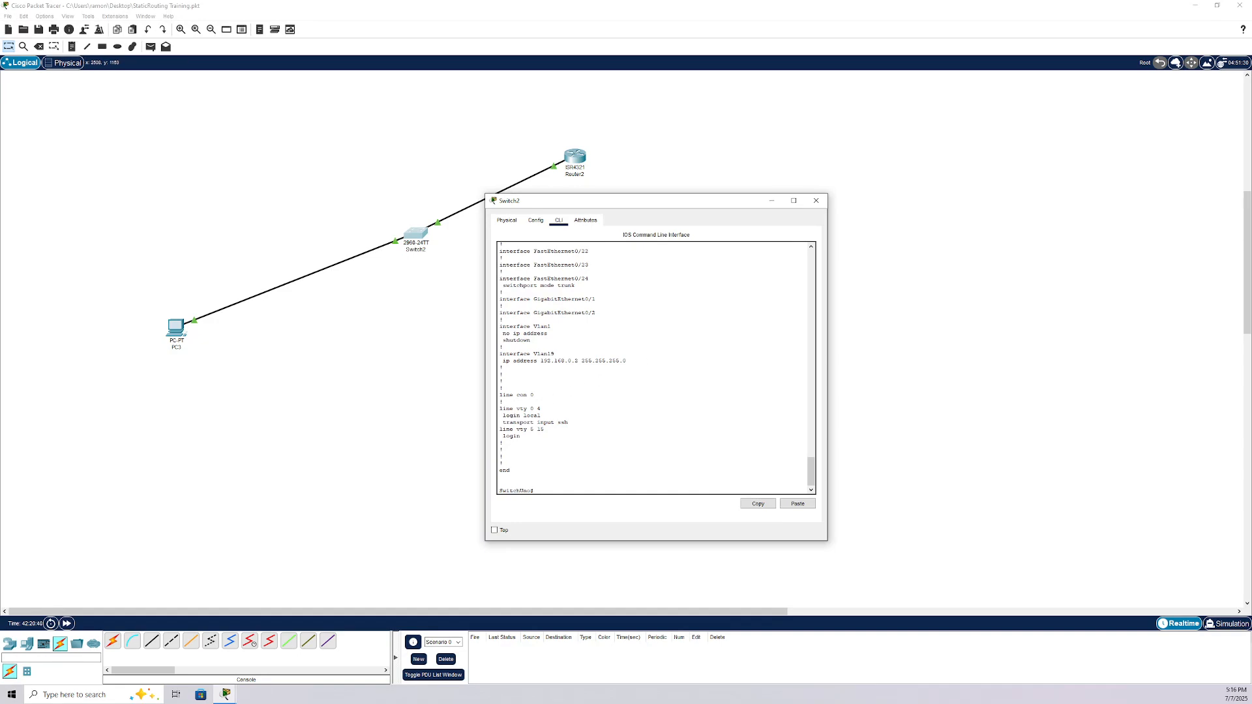
Step: Configure Switch2's GigabitEthernet0/2 interface as a trunk port and exit configuration mode
text(config t)
key(Return)
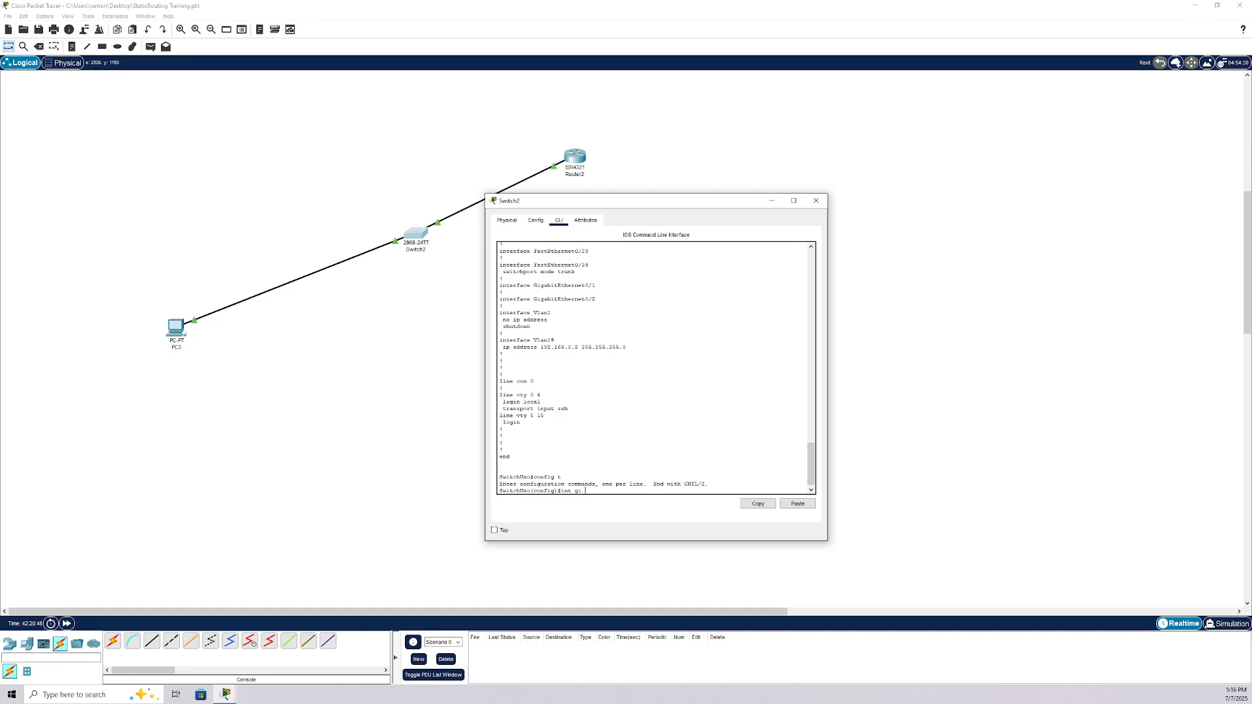
text(int gi 0/2)
key(Return)
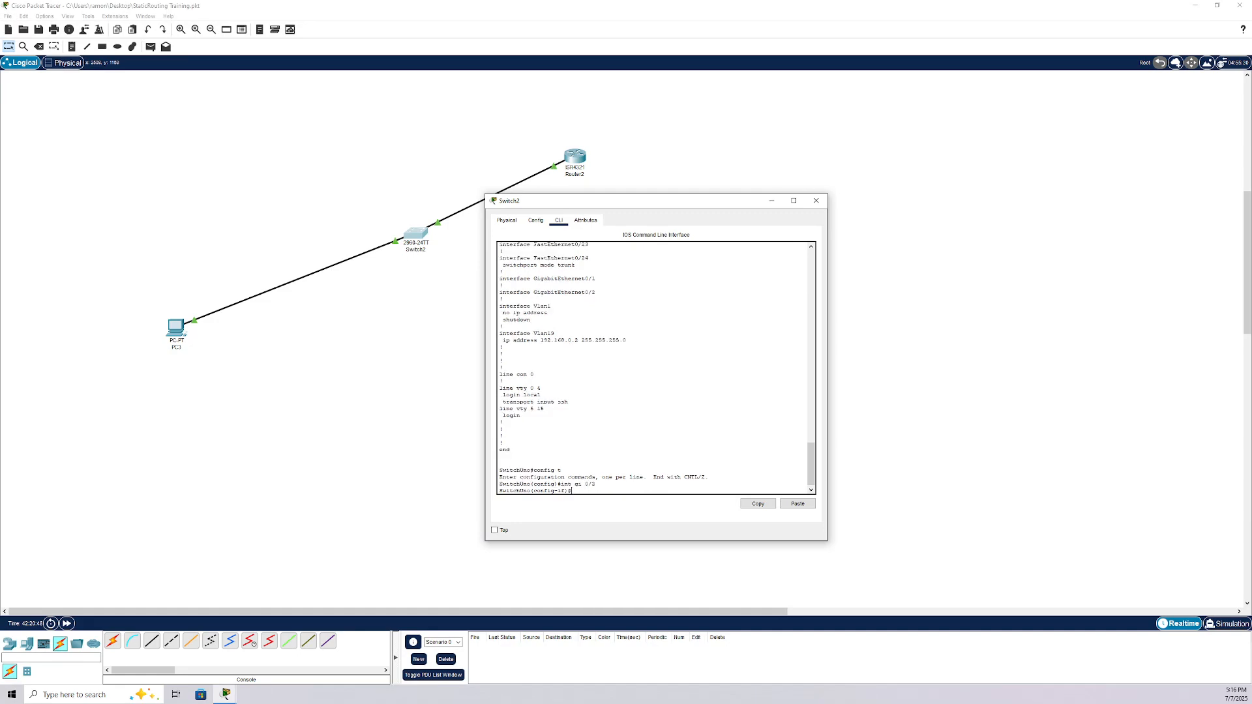
text(swithcpi)
key(BackSpace)
key(Tab)
key(BackSpace)
key(BackSpace)
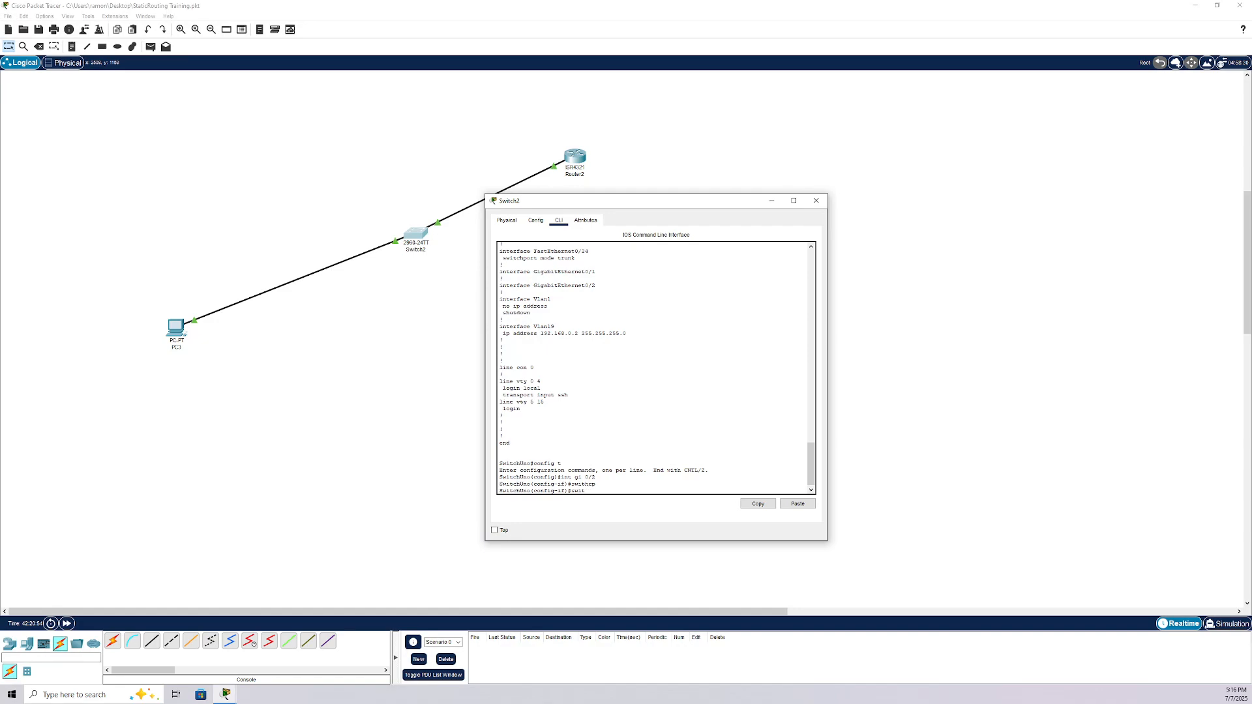
text(port mode trunk)
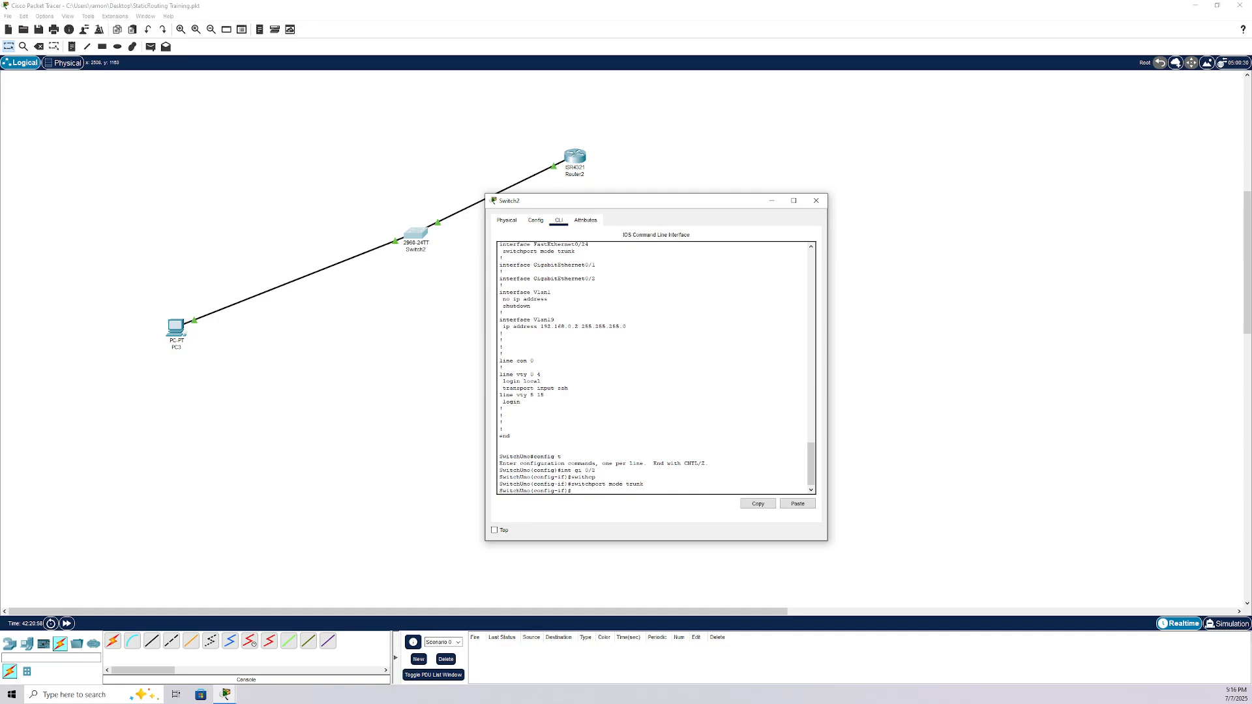
text(xit)
key(Return)
text(exit)
key(Return)
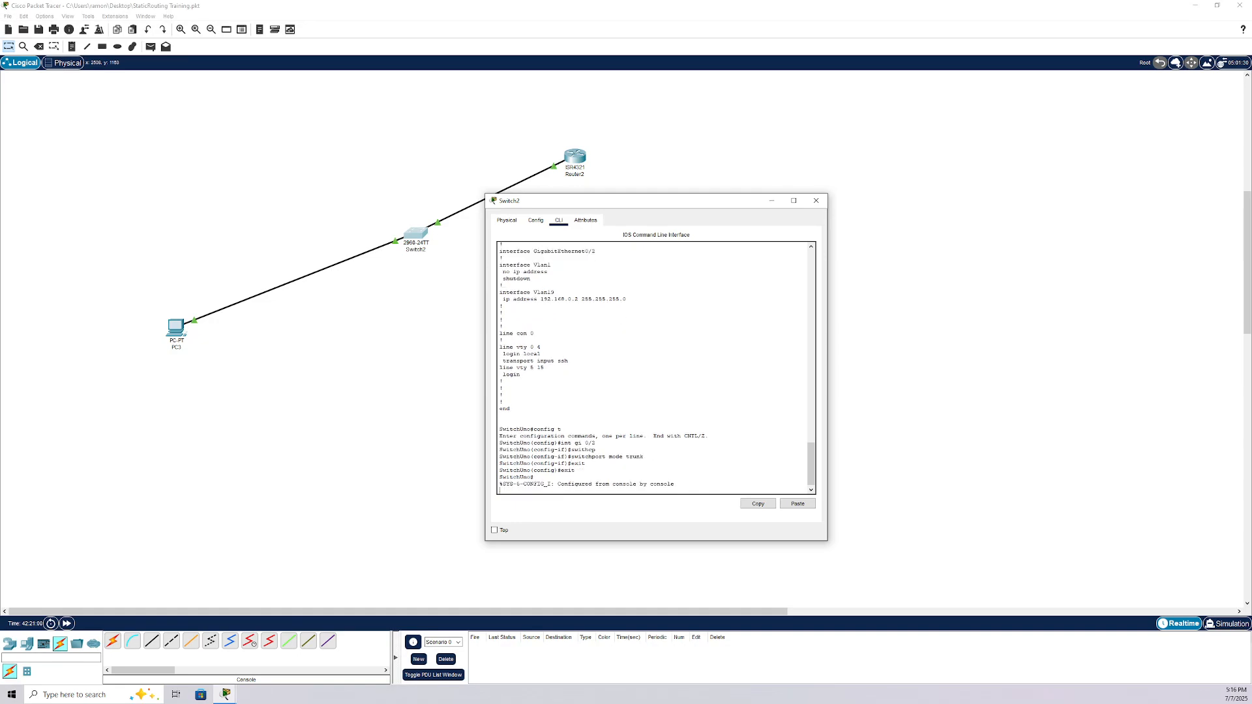
key(Return)
key(Return)
key(Return)
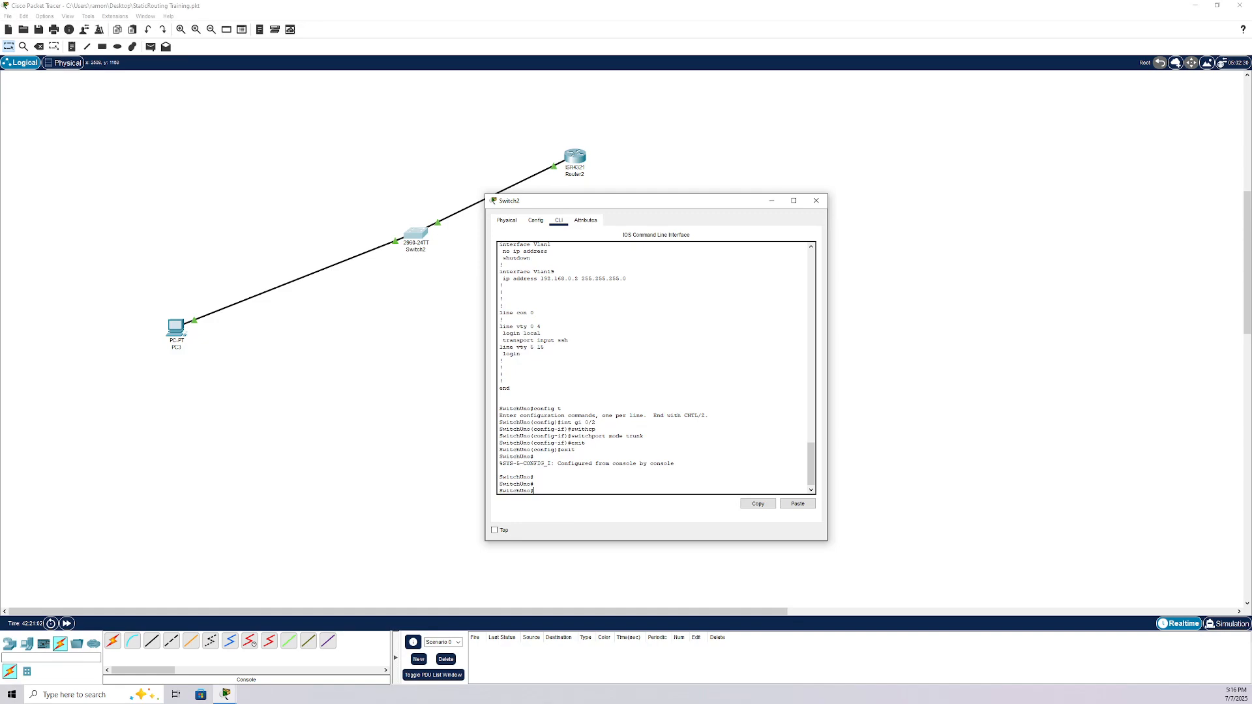
Step: Close Switch2's window and ping 10.1.1.1 again from PC3's command prompt
click(816, 200)
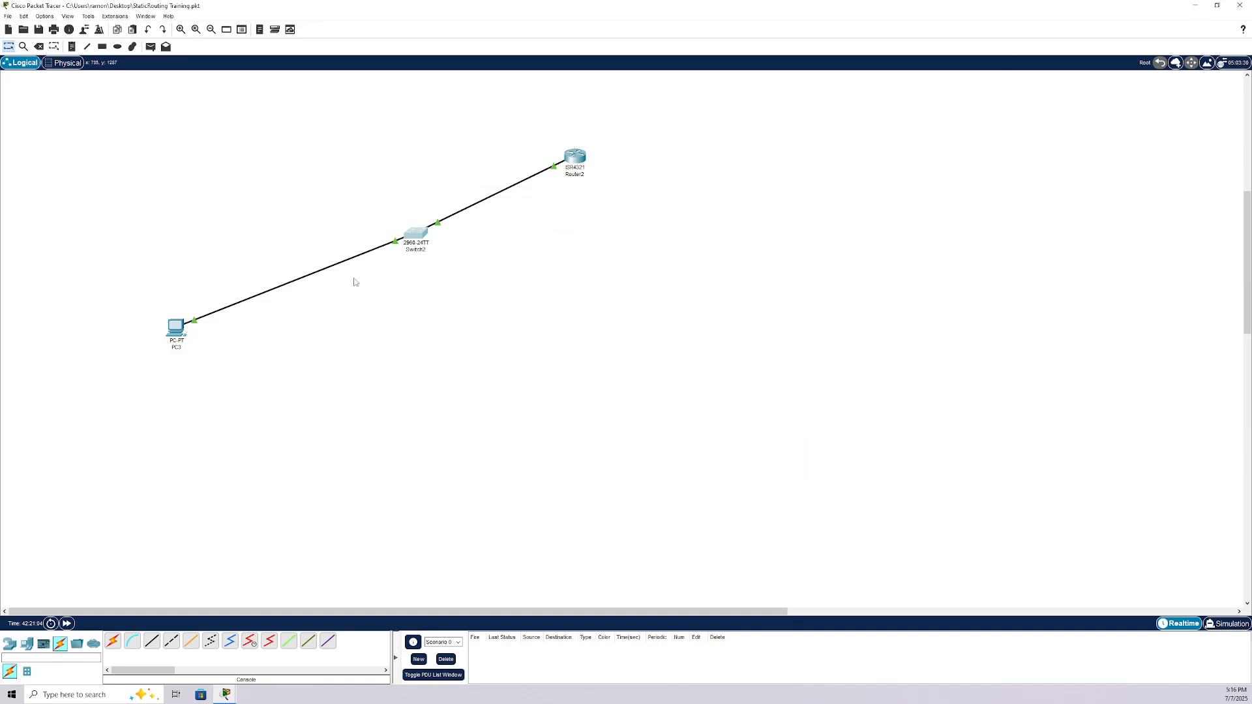
click(171, 332)
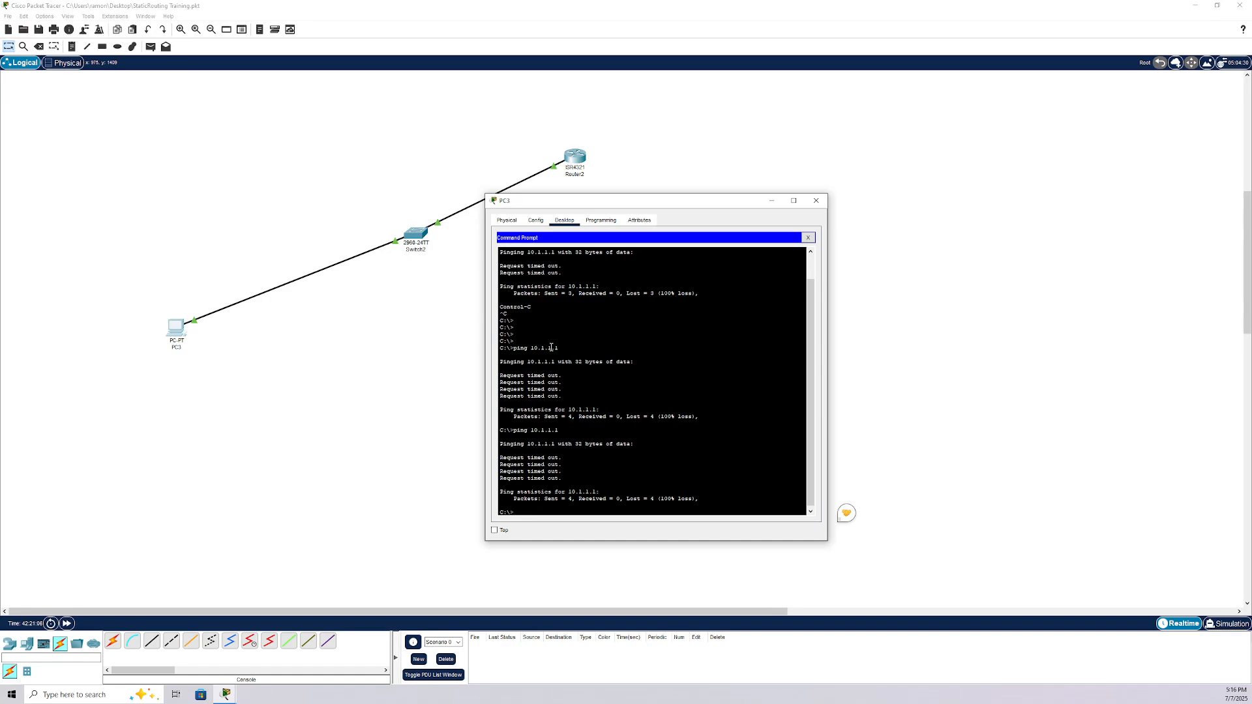
key(Up)
key(Return)
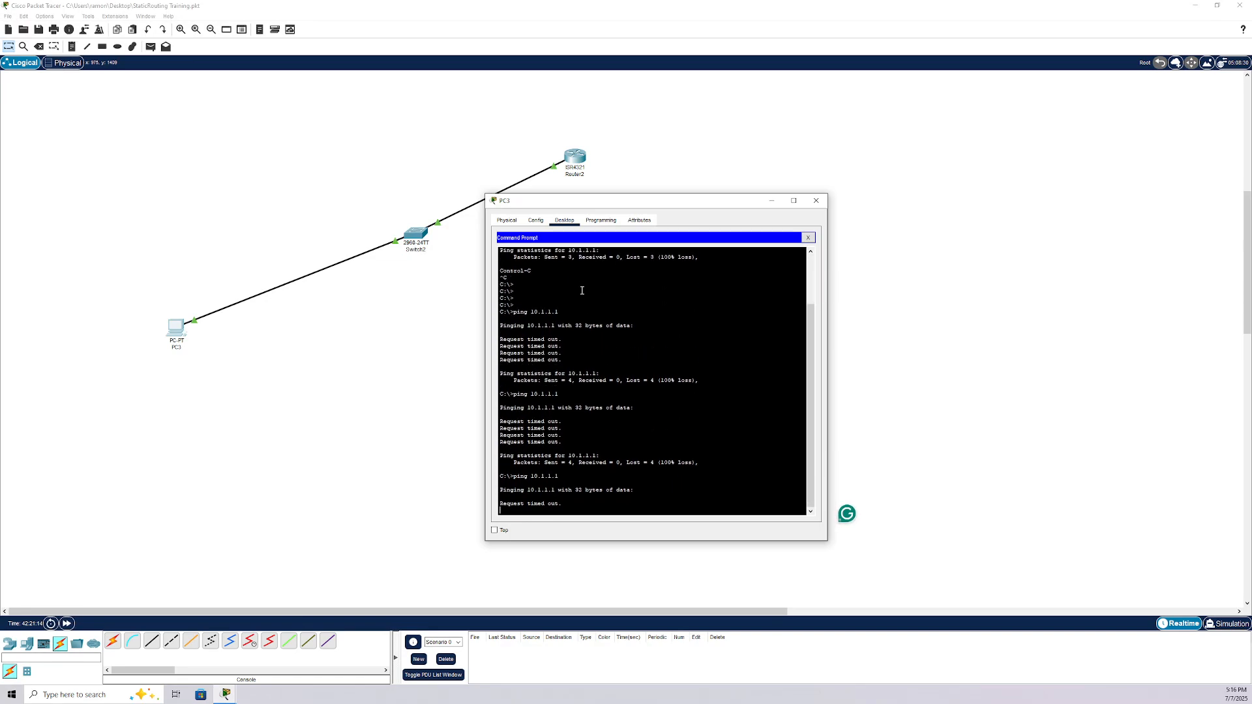
Step: Move PC3's window clear of the topology and repeat the ping to 10.1.1.2 from Router2's command line
drag(622, 205, 890, 178)
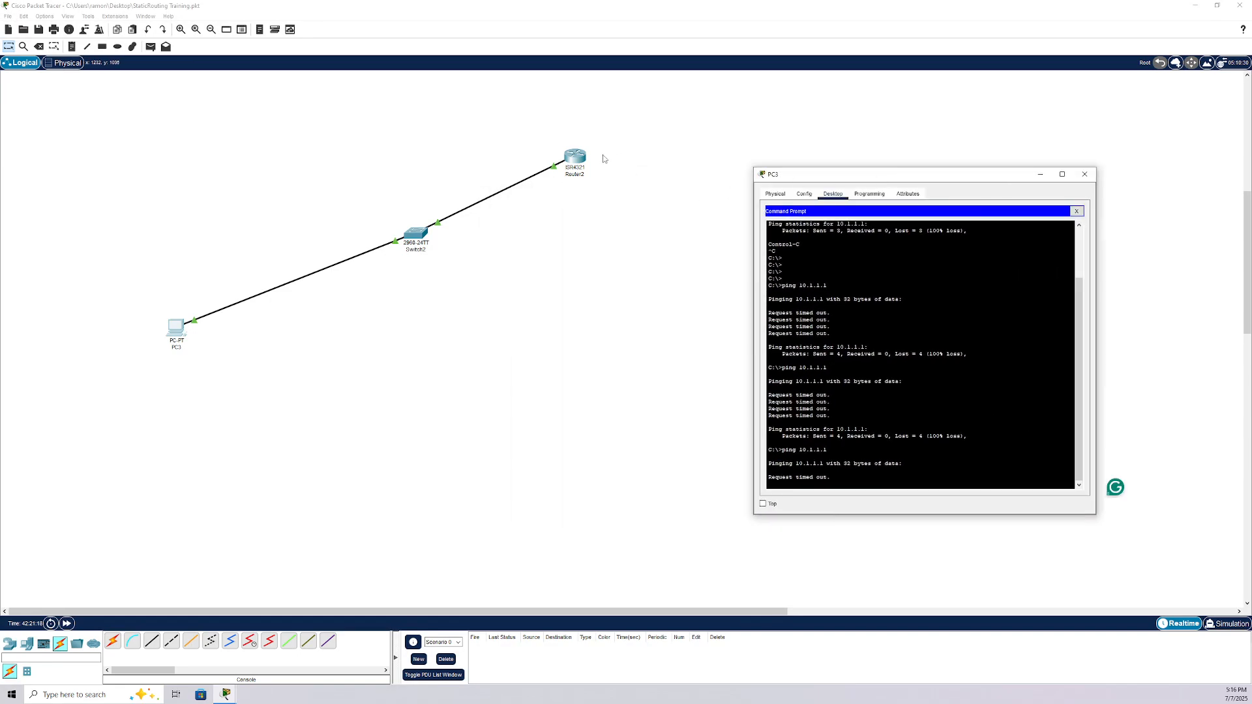
click(577, 156)
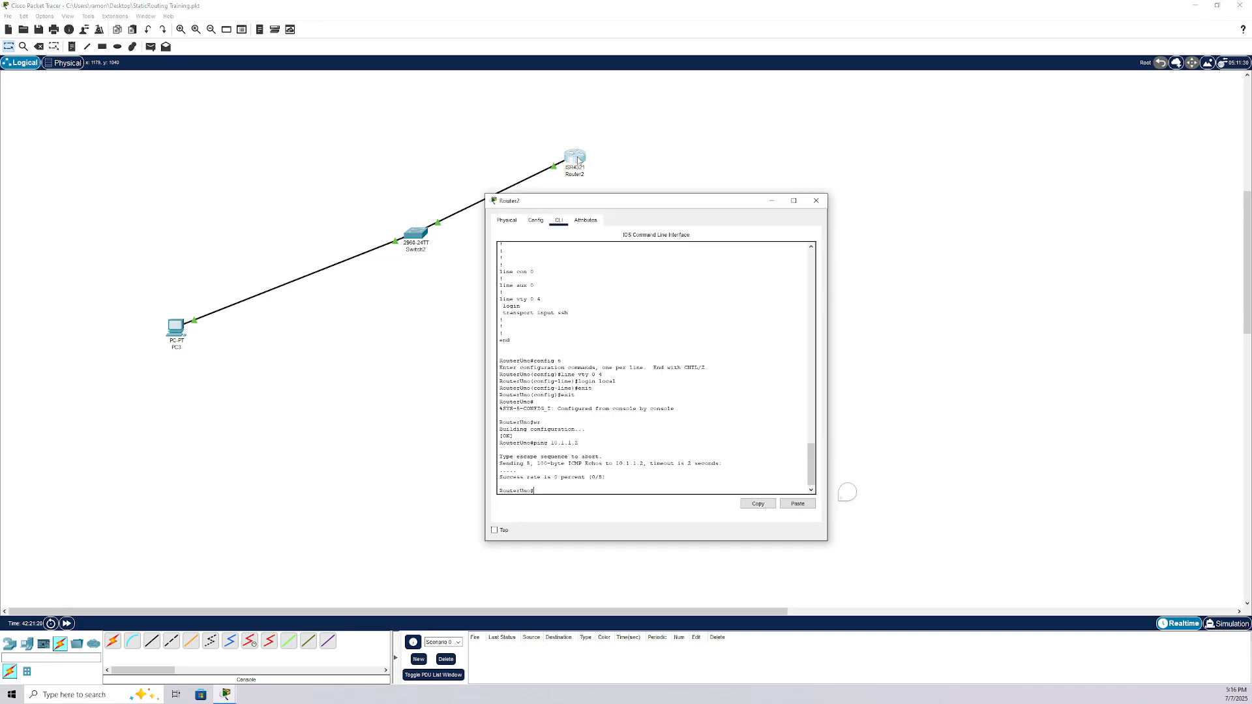
key(Up)
key(Return)
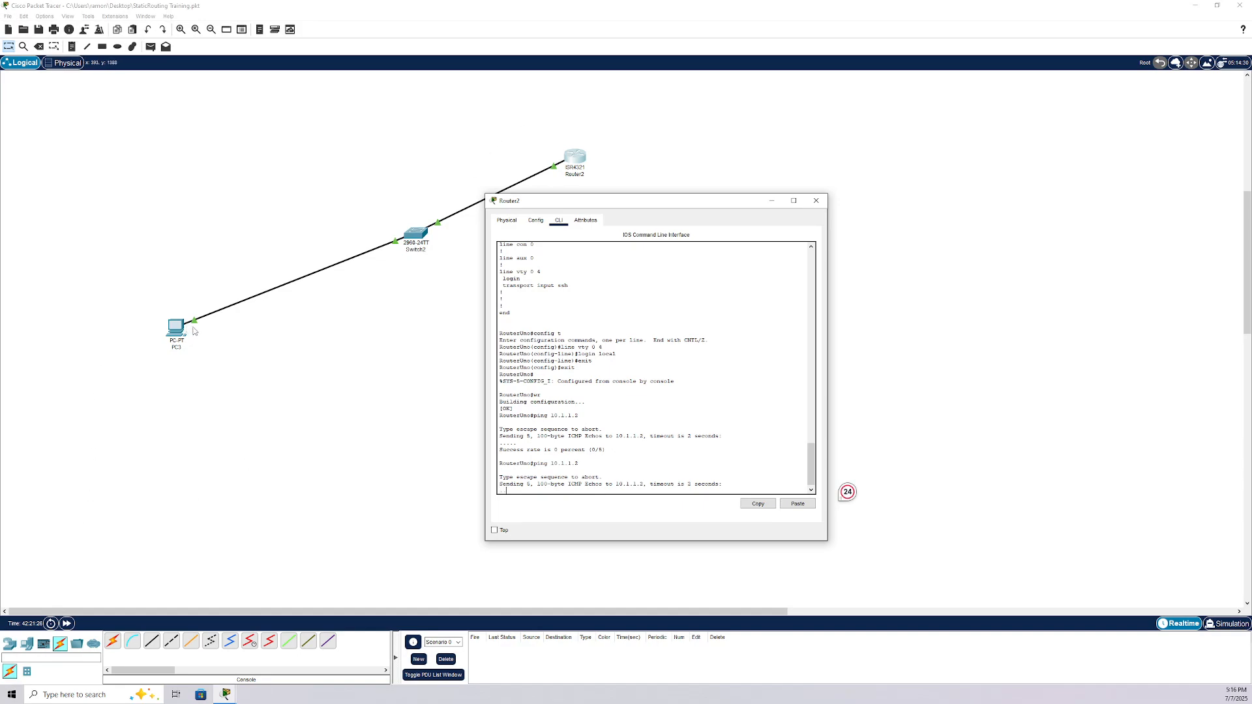
Step: List the brief IP status of all Switch2 interfaces to check which ports are up
click(417, 236)
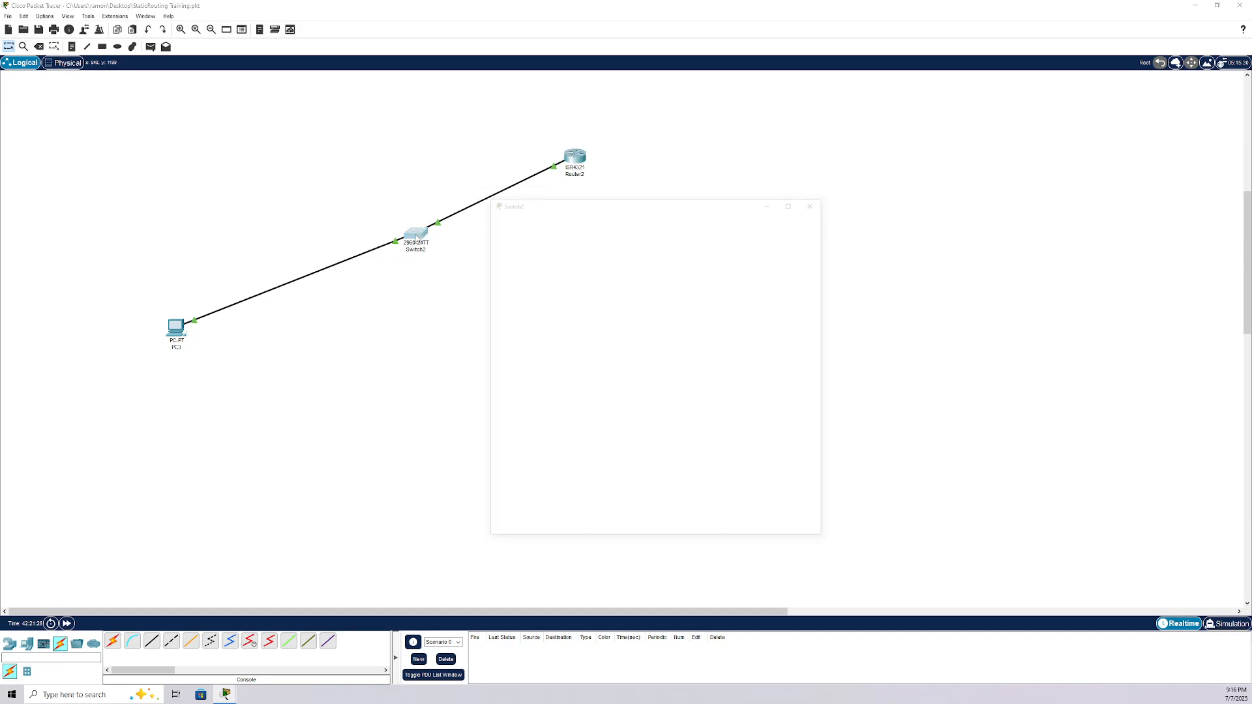
text(sh ip)
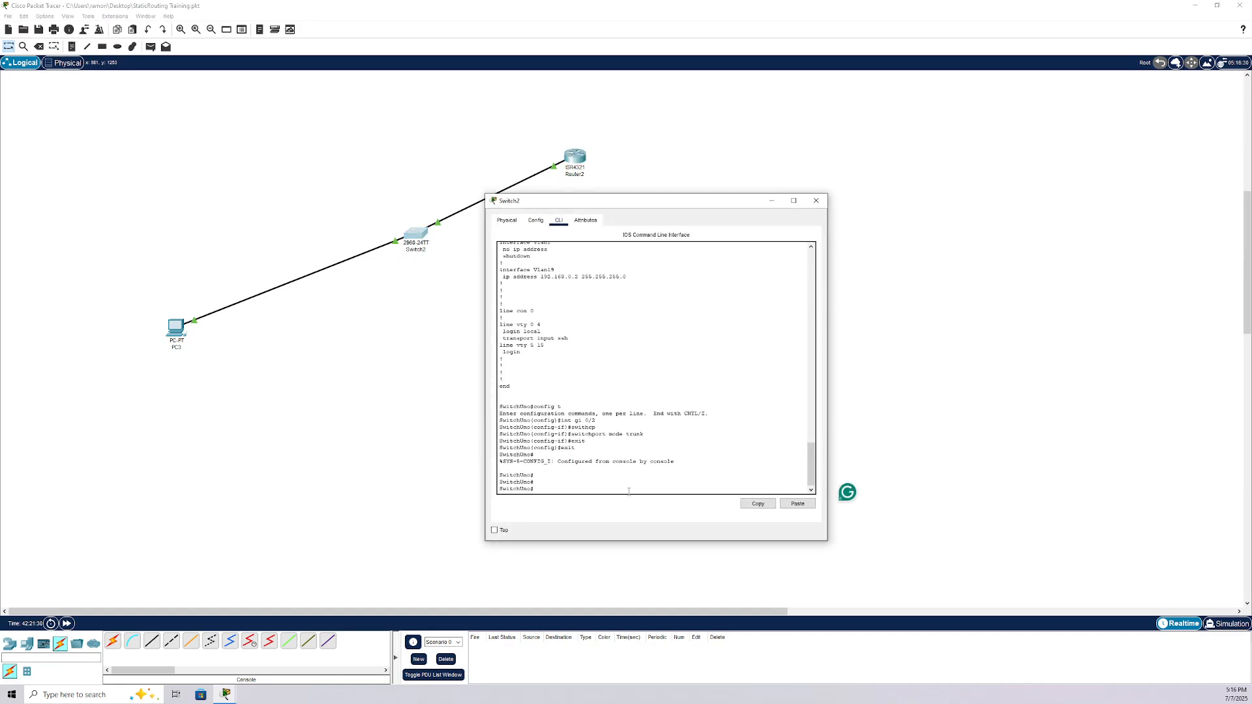
text( int br)
key(Return)
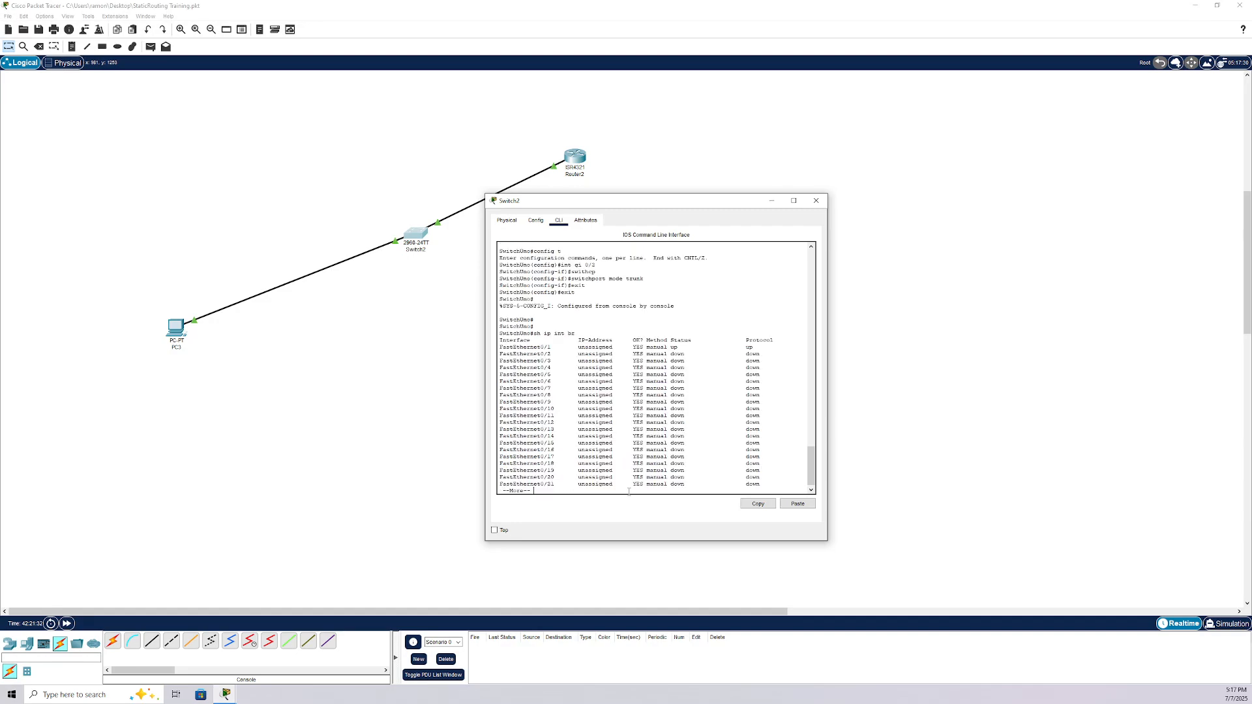
key(space)
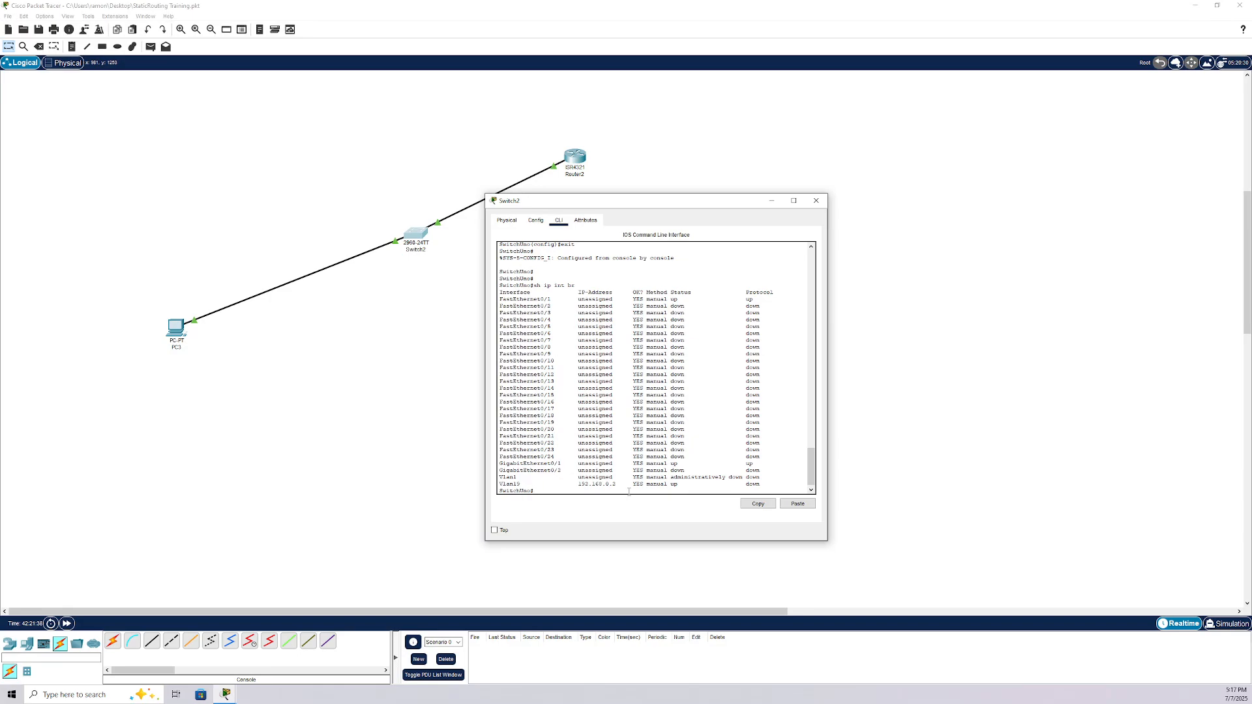
Step: Configure Switch2's GigabitEthernet0/1 interface as a trunk port and return to privileged mode
text(config t)
key(Return)
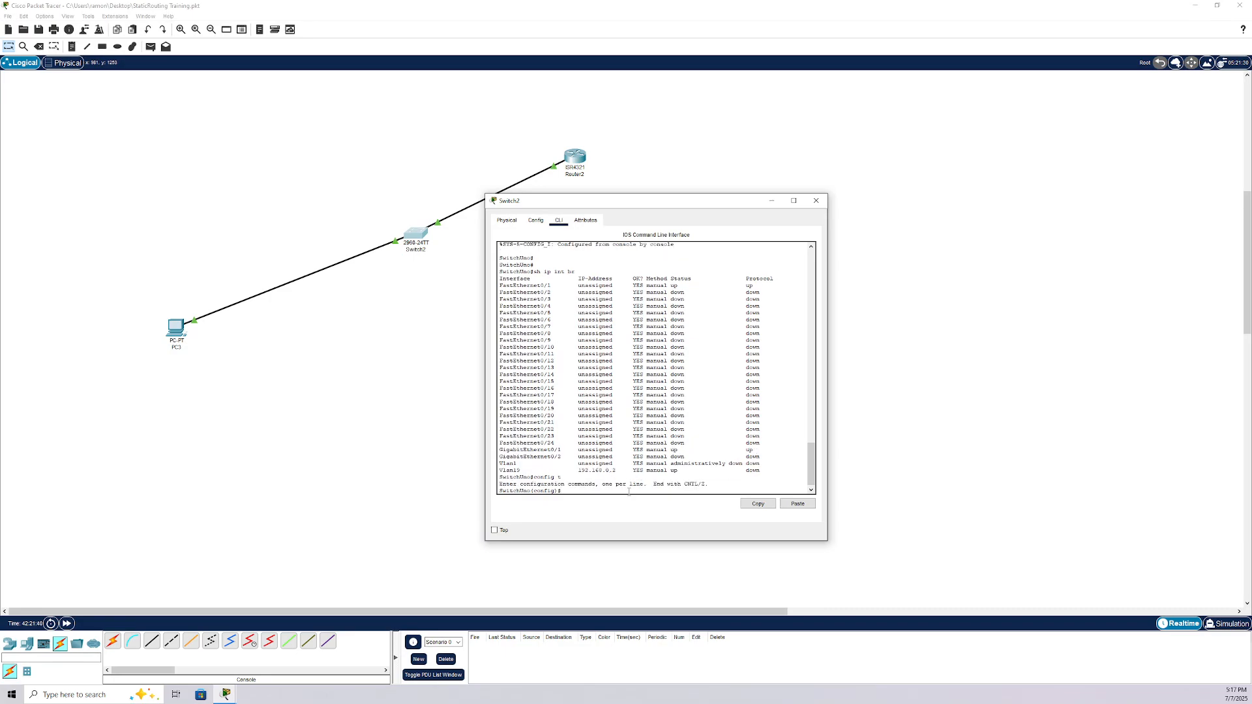
text(int gi 0/2)
key(Return)
text(switchport mode trunk)
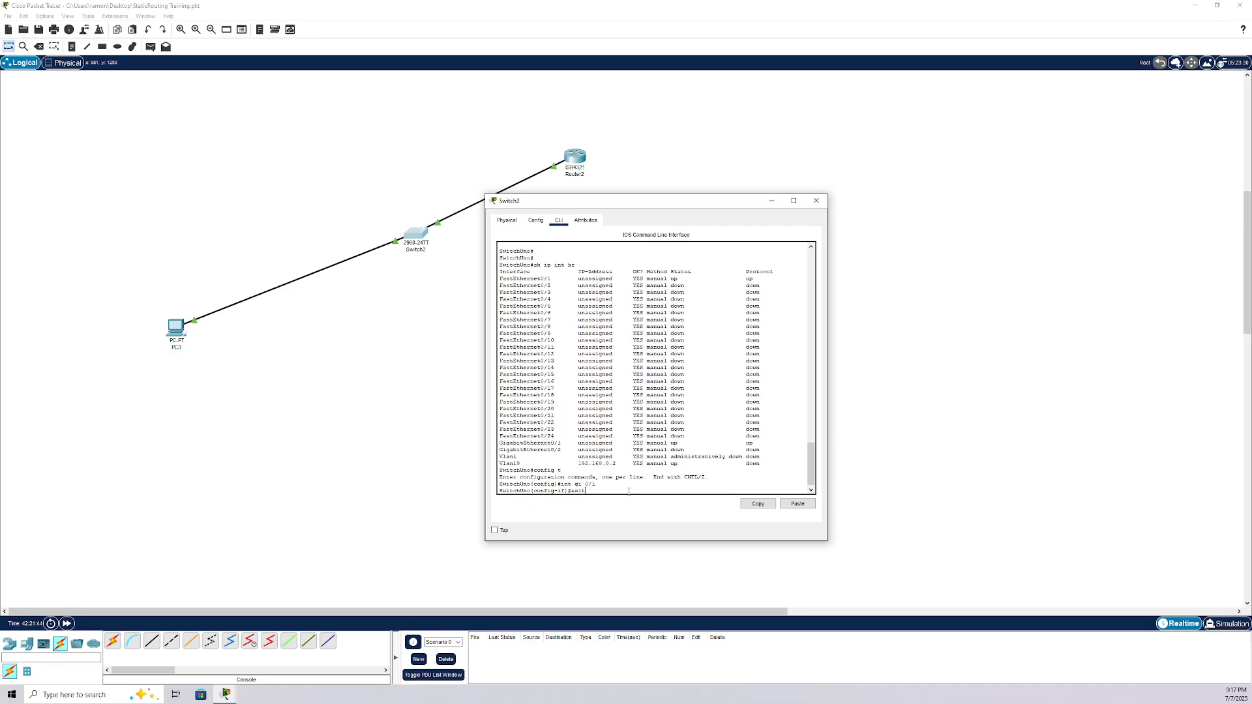
key(Return)
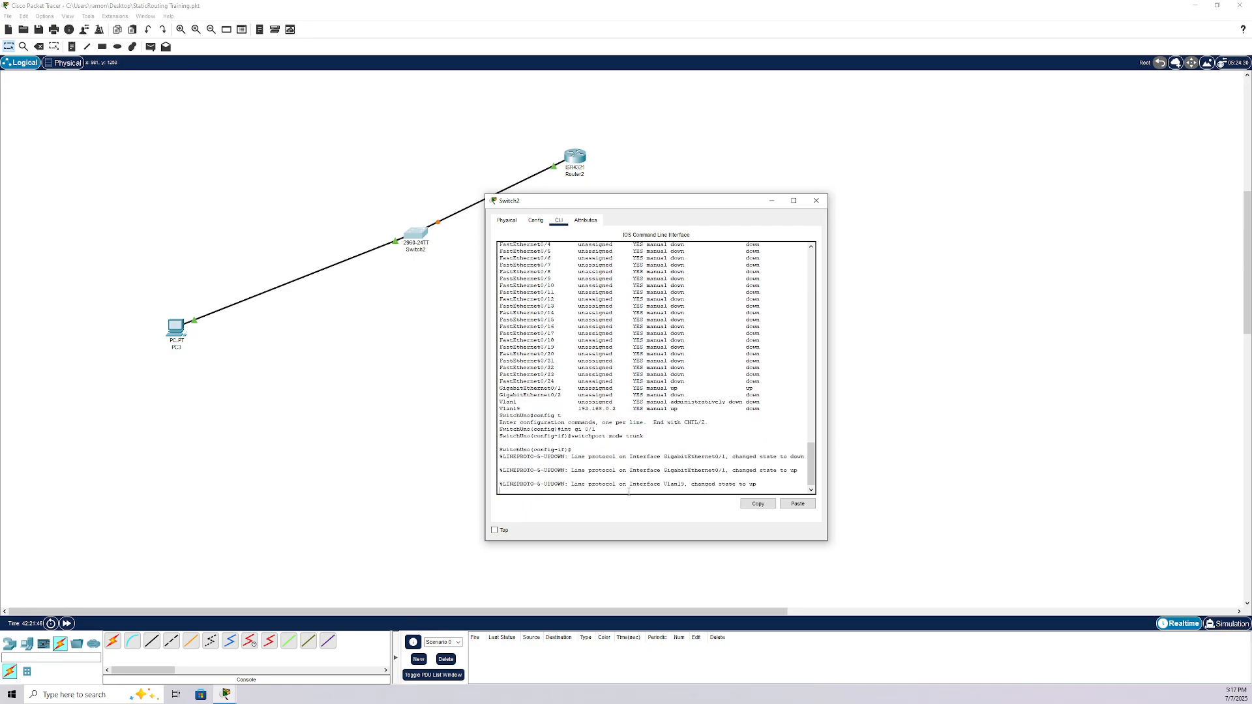
key(Return)
key(Return)
key(Return)
key(Return)
key(Return)
text(exi)
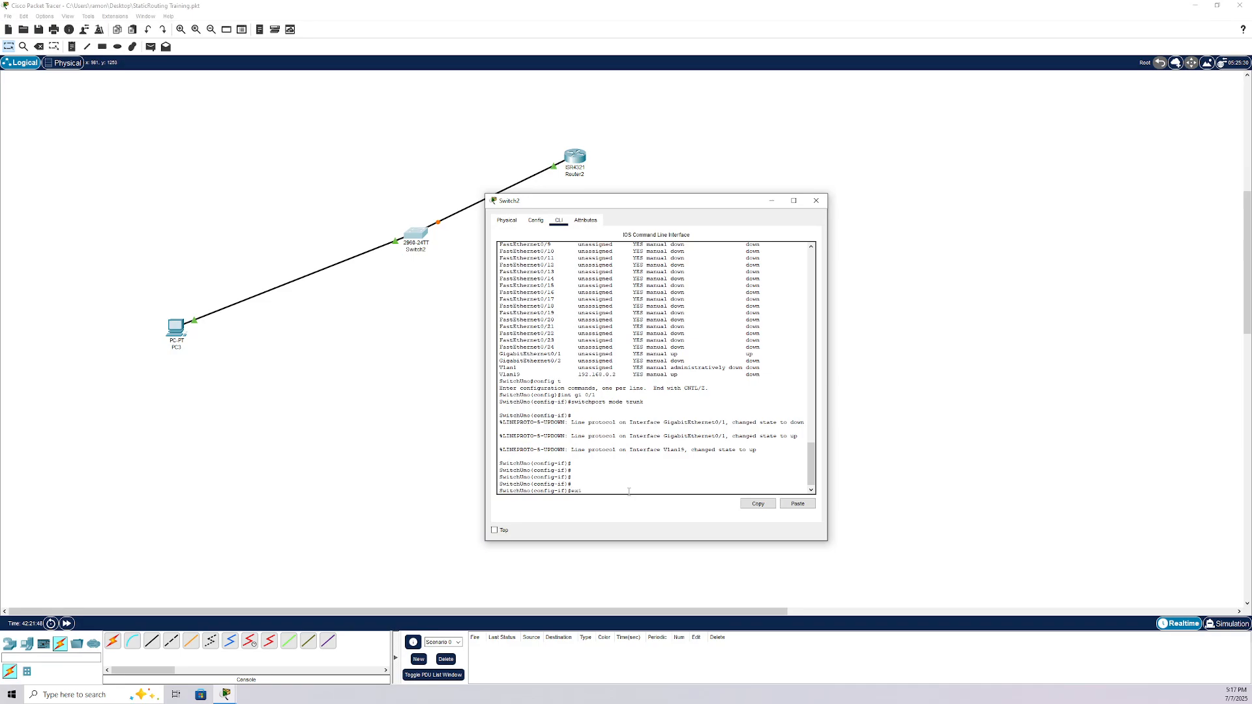
text(t)
key(Return)
text(exit)
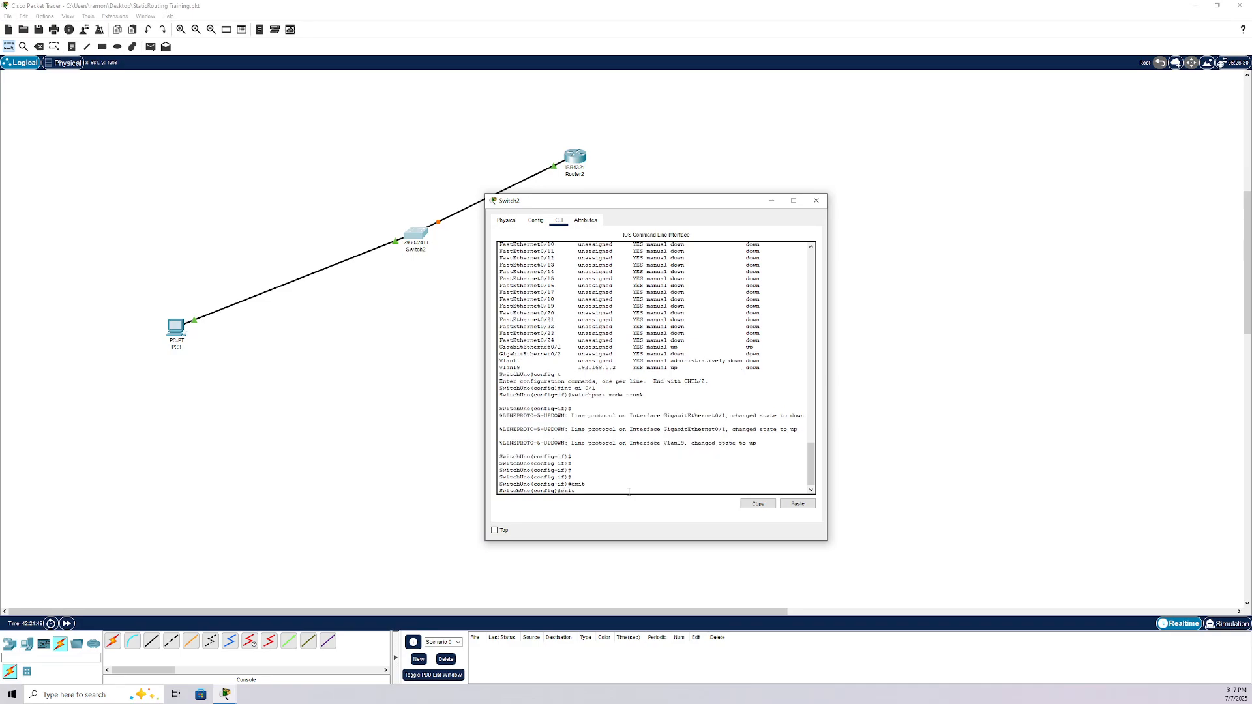
key(Return)
Step: Save Switch2's running configuration with the wr command and close its window
text(wr)
key(Return)
key(Return)
key(Return)
key(Return)
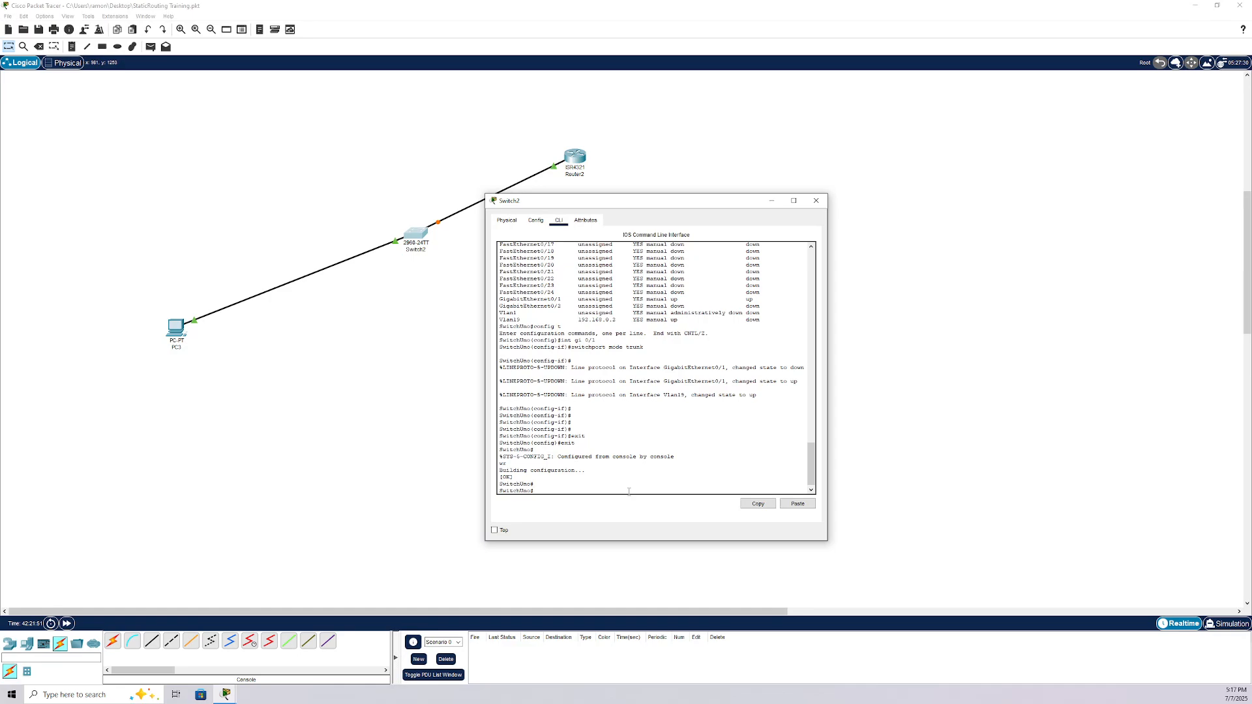
text(wr)
key(Return)
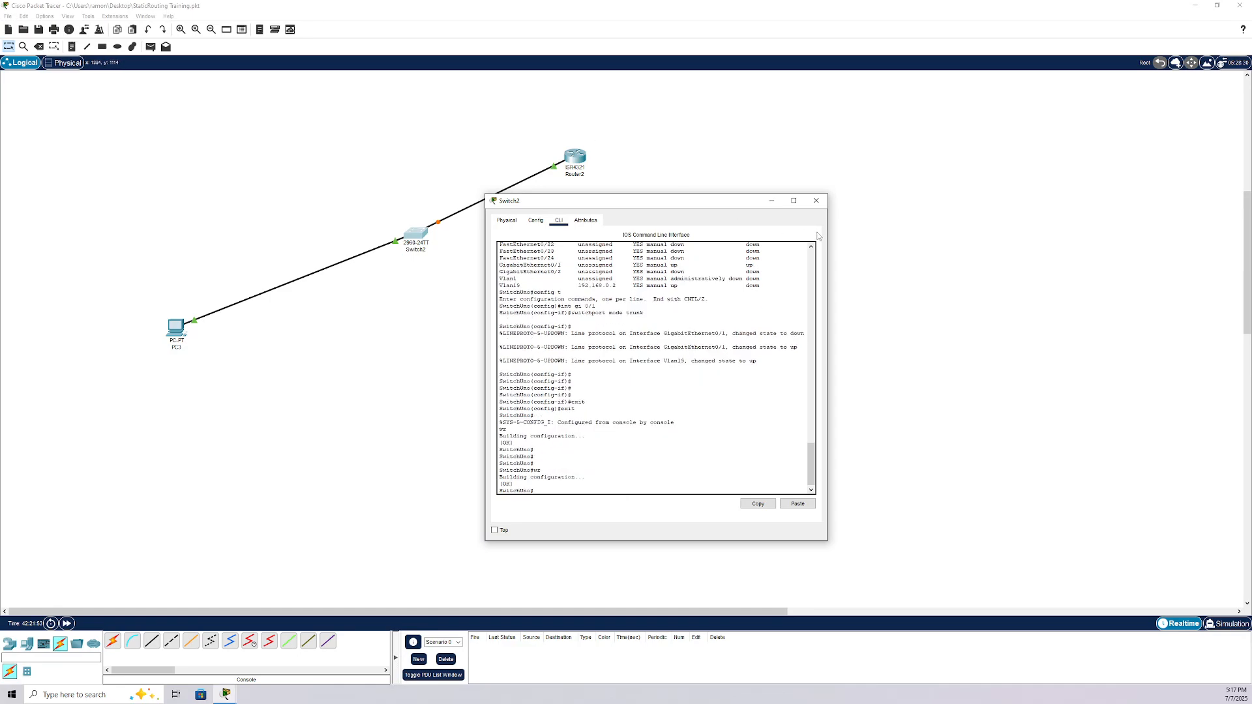
click(817, 200)
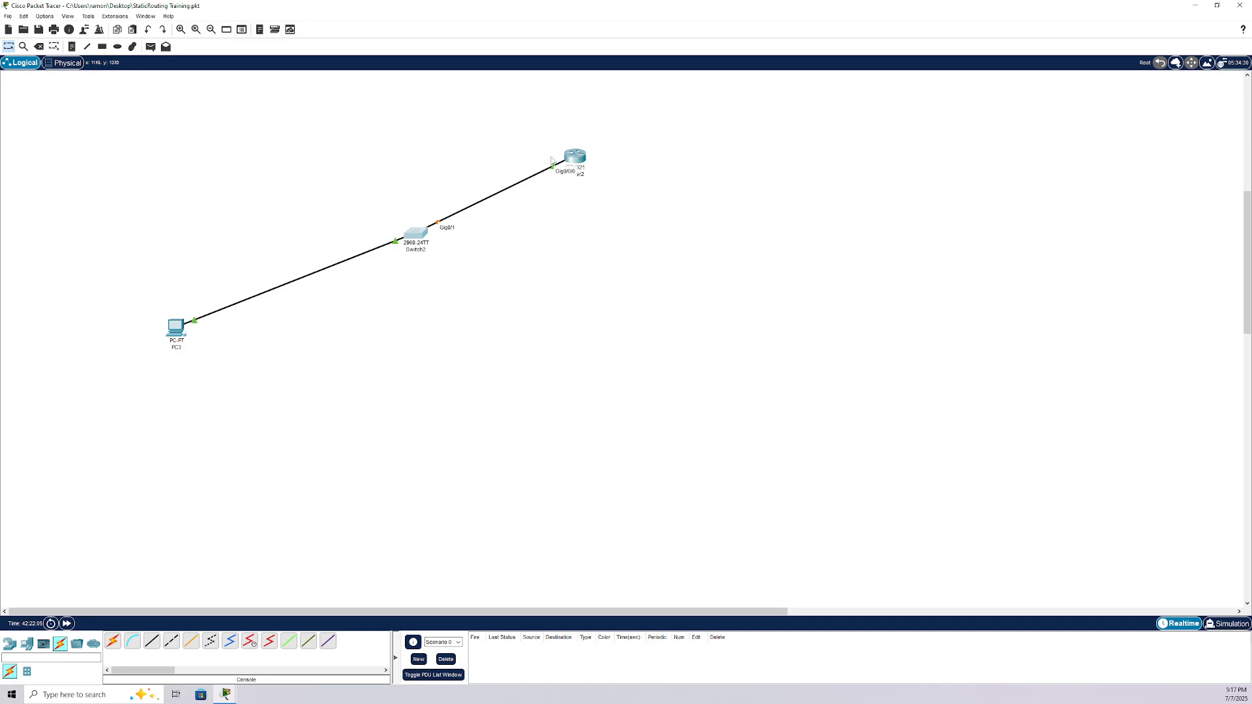
Step: Rerun the ping to 10.1.1.1 from PC3 to test the trunk link to the router
click(175, 329)
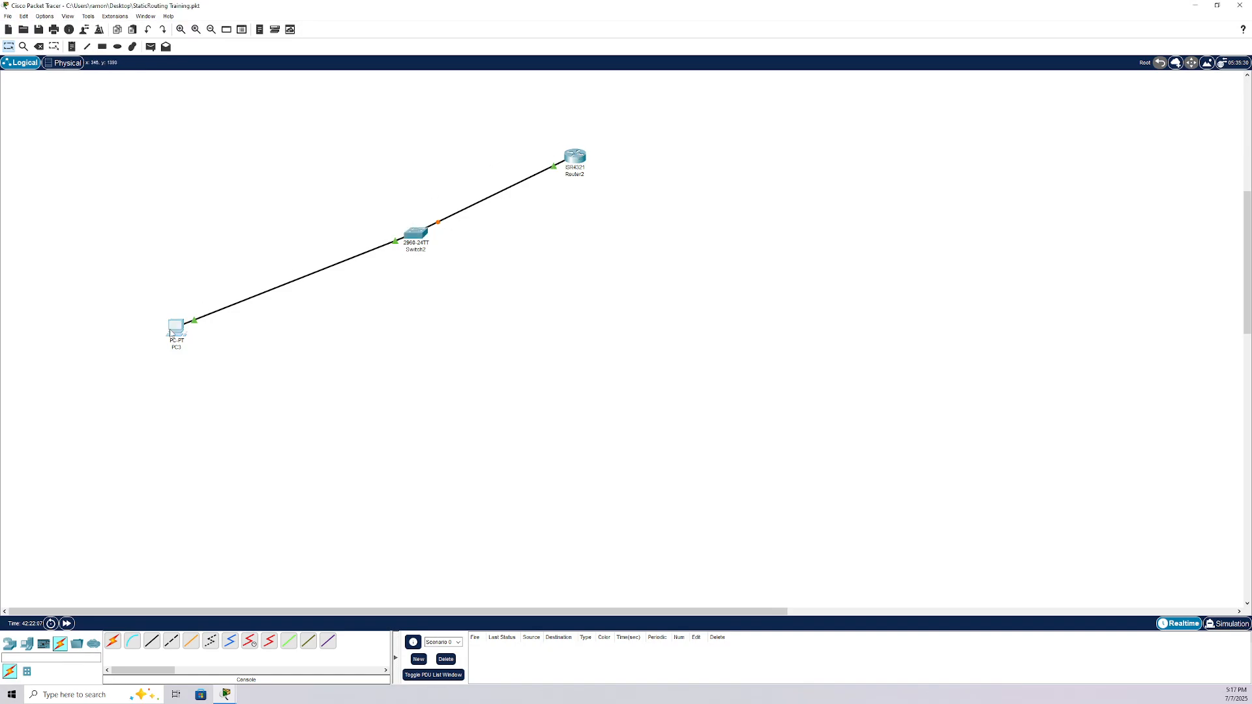
key(Up)
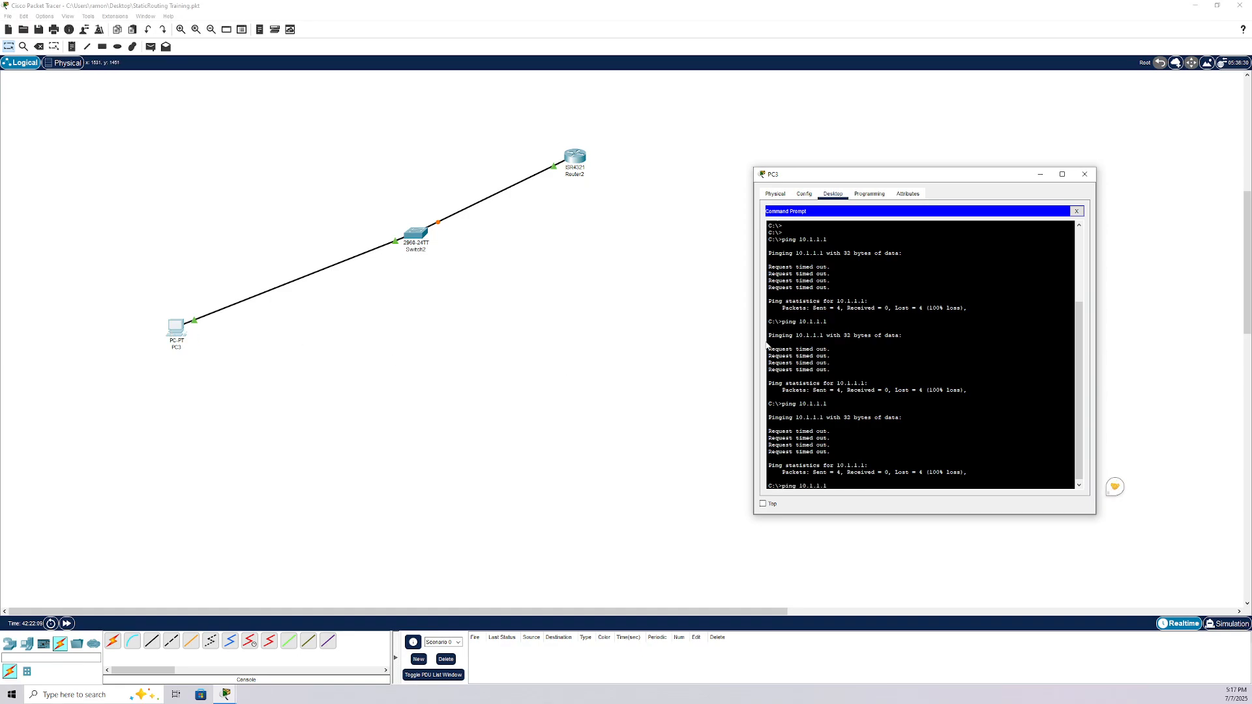
key(Return)
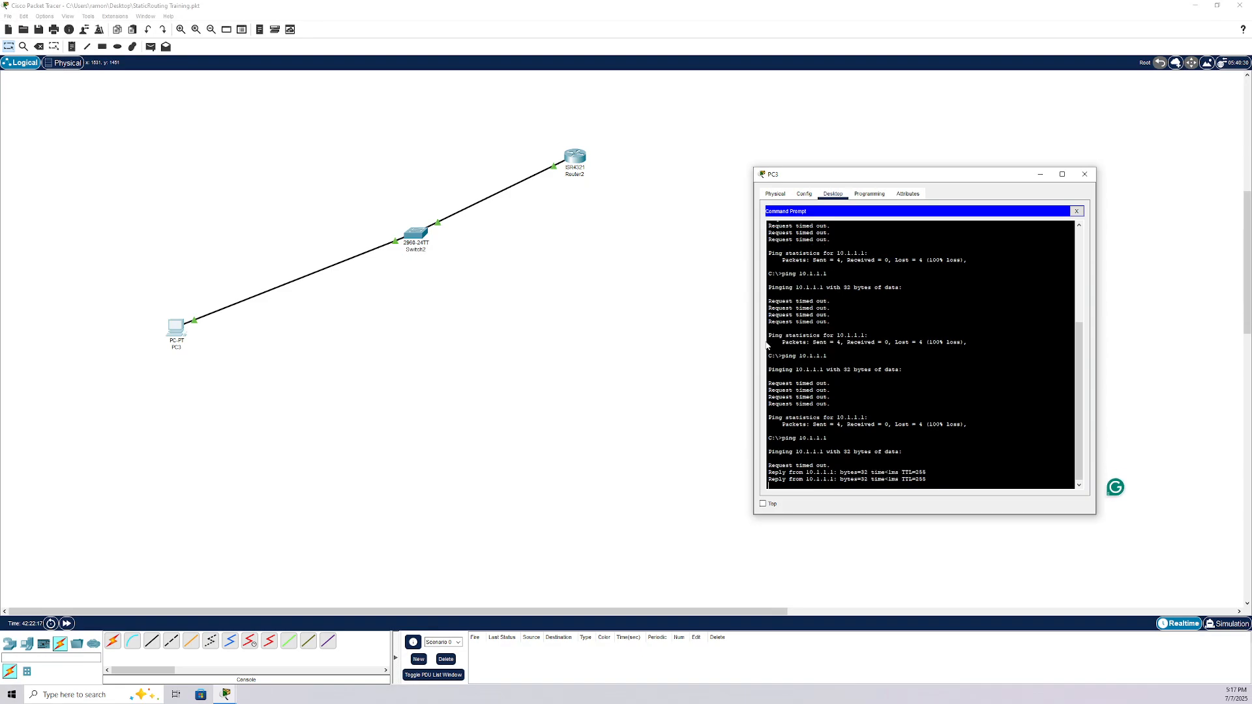
Step: Ping 10.1.1.1 from PC3 once more and close PC3's window
key(Up)
key(Return)
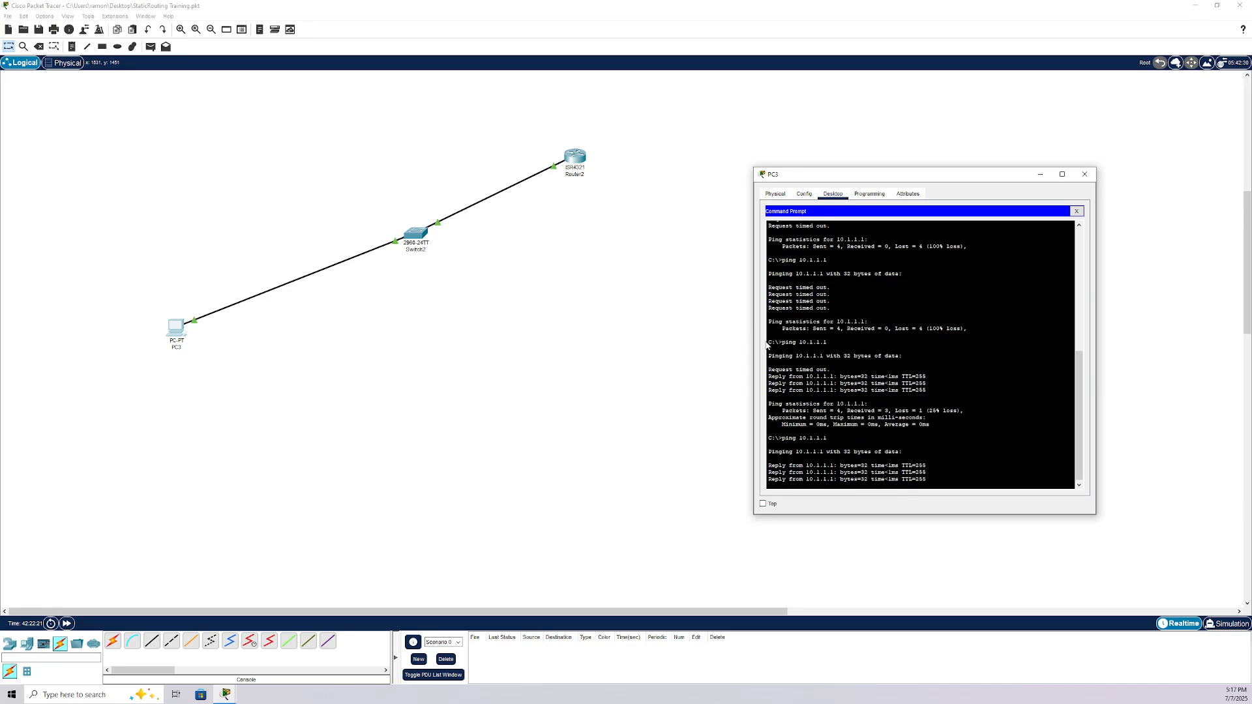
click(1085, 174)
Step: Ping PC3's address 10.1.1.2 from Router2's command line
click(571, 158)
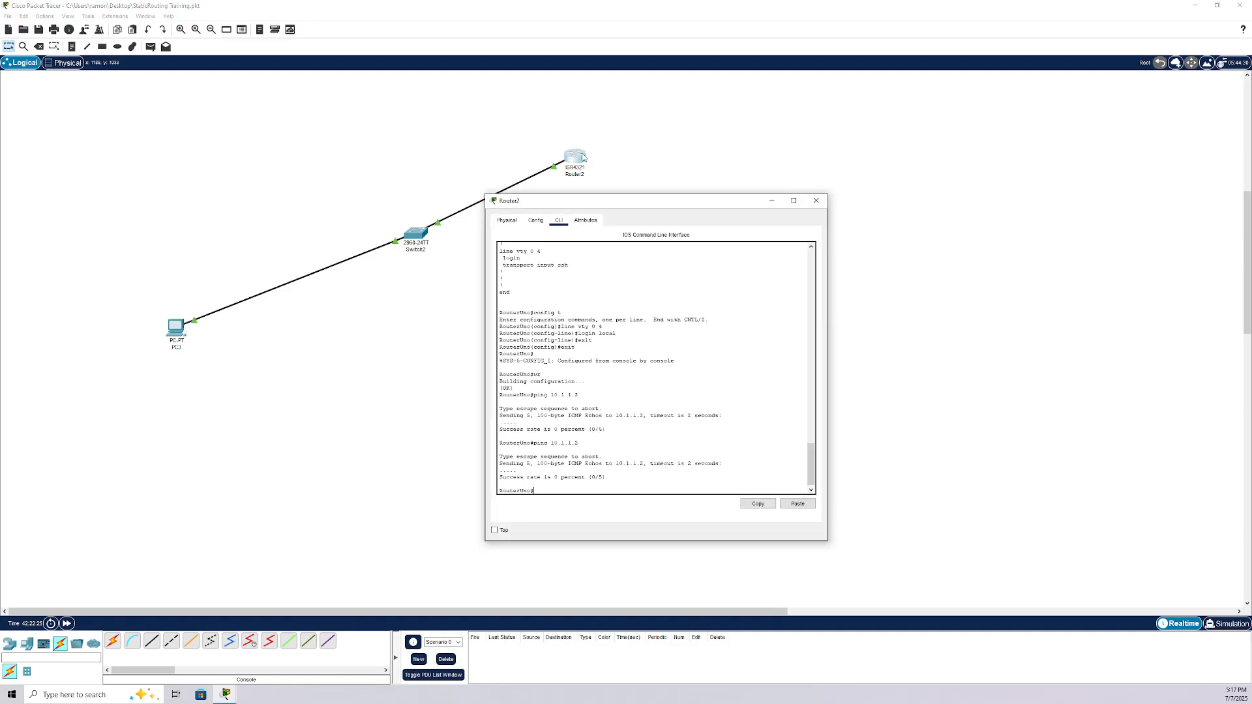
text(ping 10.1.1.2)
key(Return)
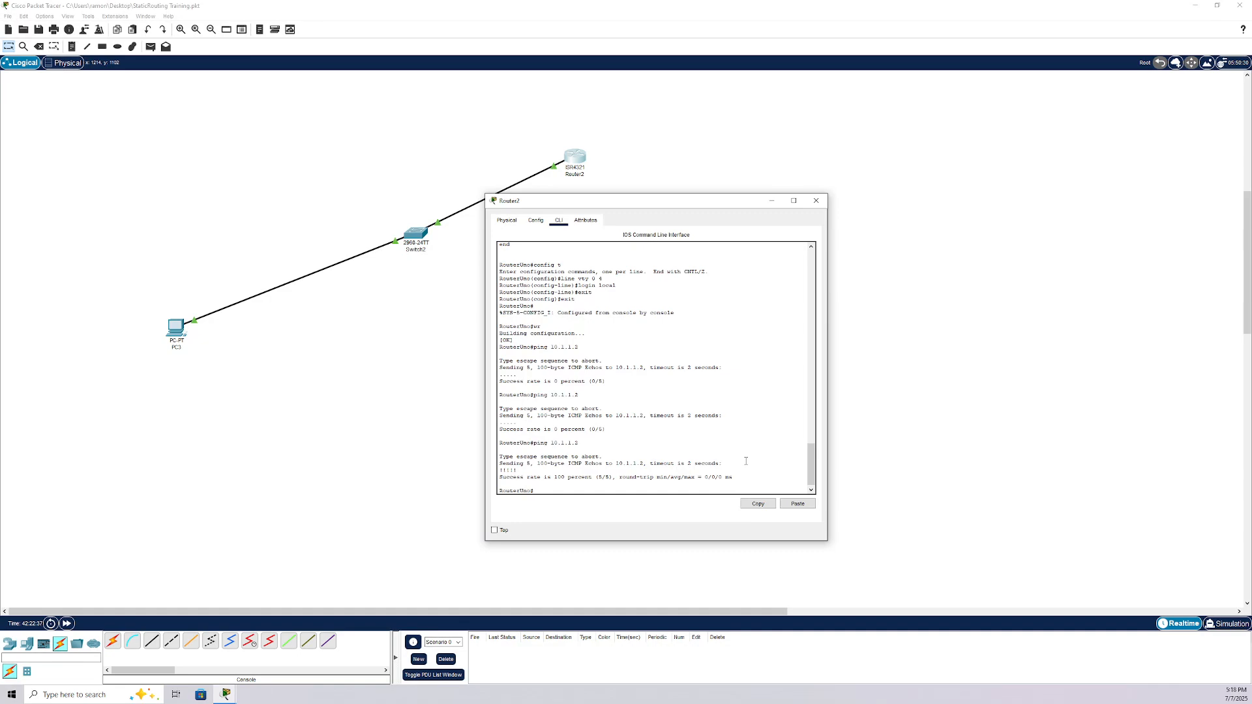
Step: Save Router2's running configuration with the wr command and close its window
text(wr)
key(Return)
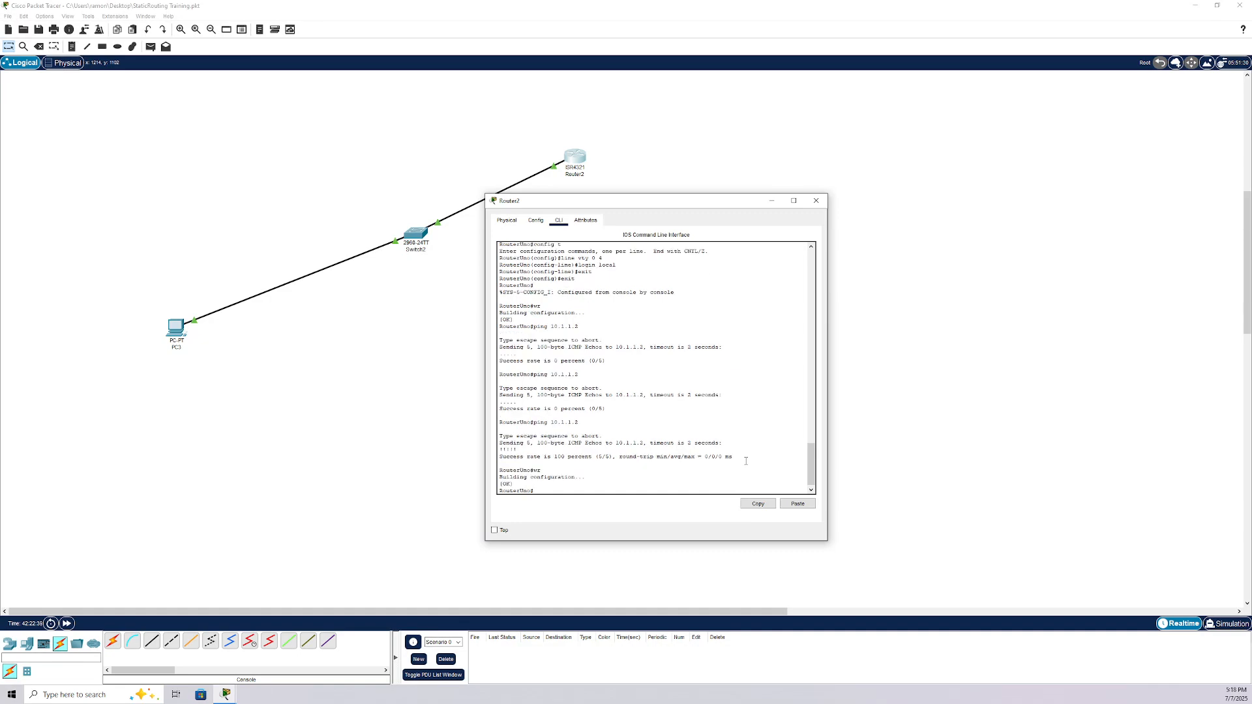
click(816, 200)
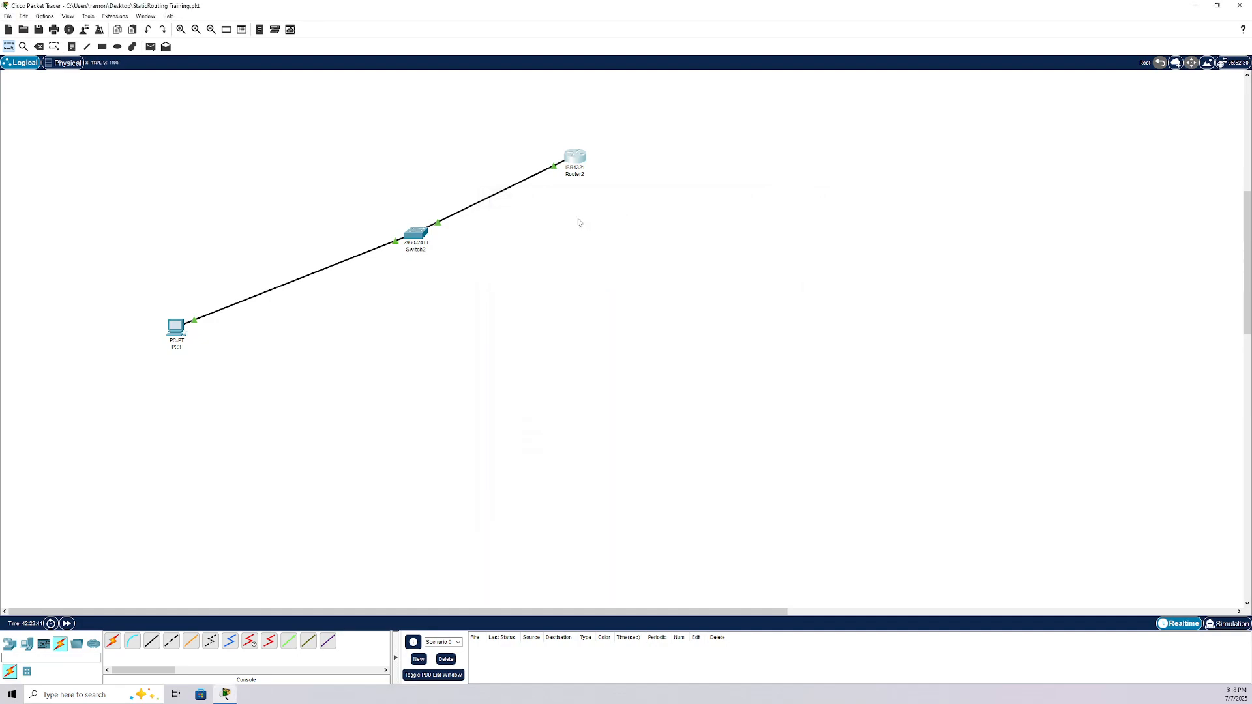
Step: Open Switch2's command line and list the brief IP status of its interfaces with sh ip int br
click(417, 234)
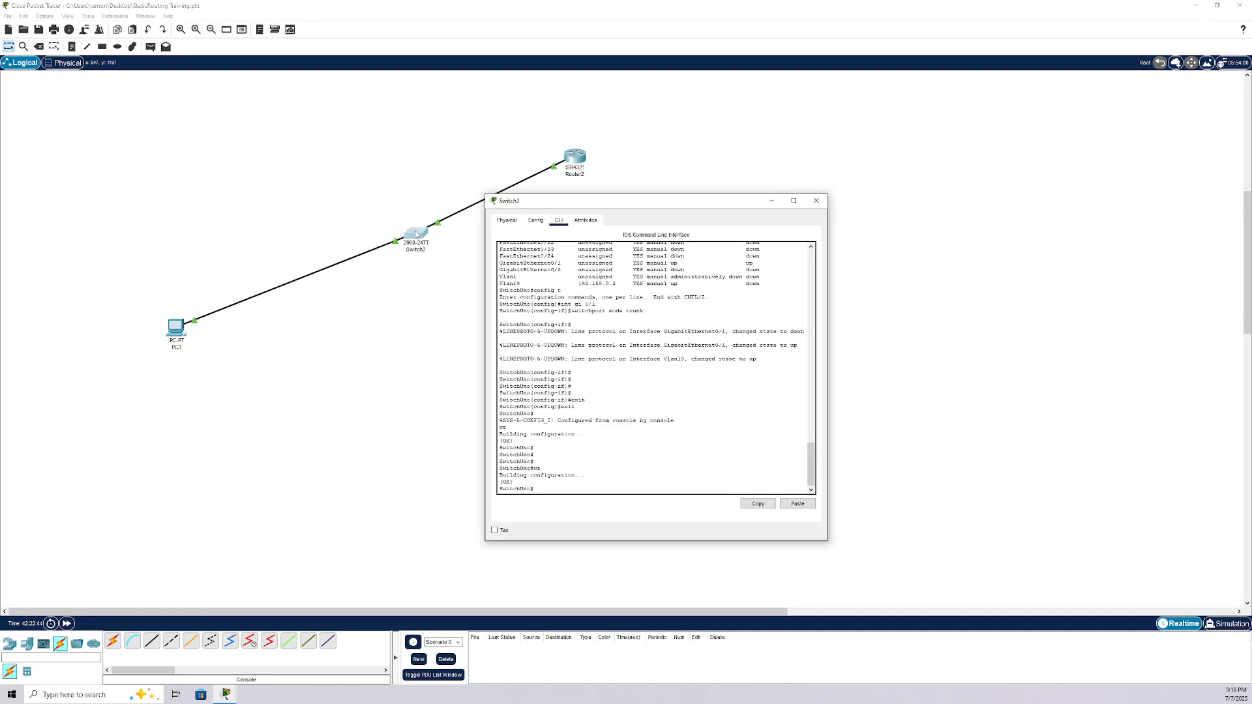
click(639, 491)
text(sh ip int br)
key(Return)
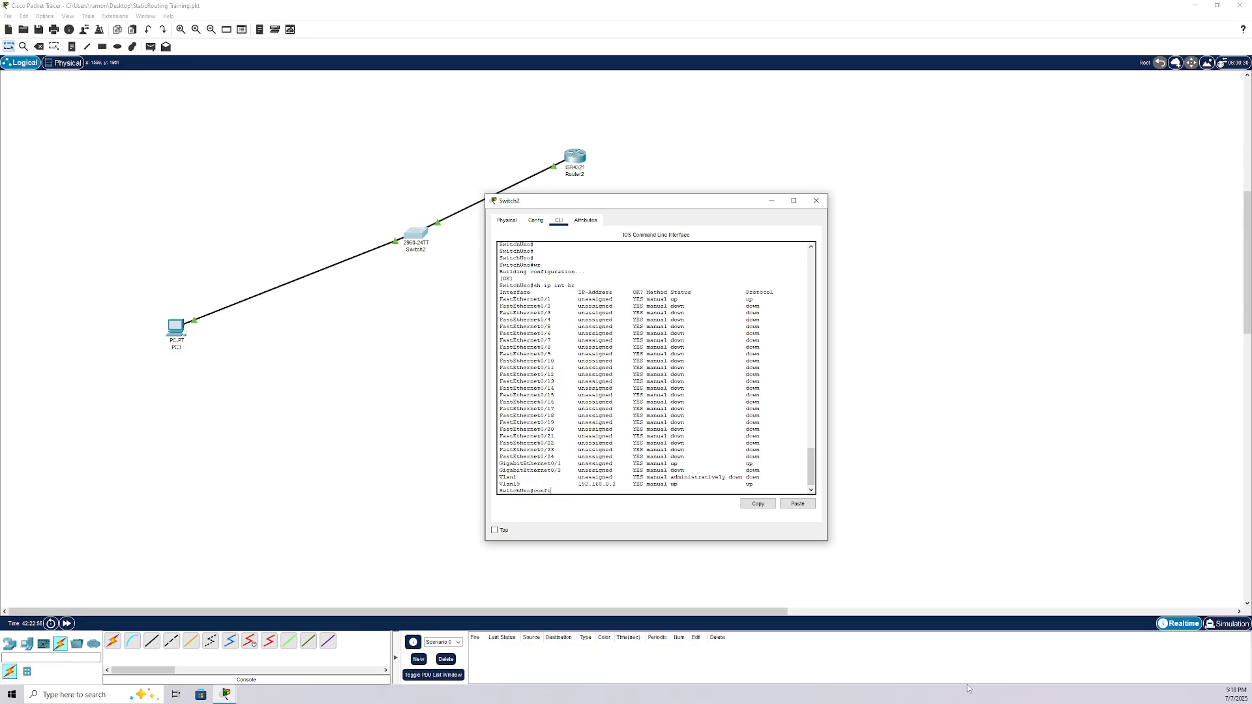
Step: Enter Switch2's global configuration mode and reset interface GigabitEthernet0/2 to its default configuration
text(t)
key(Return)
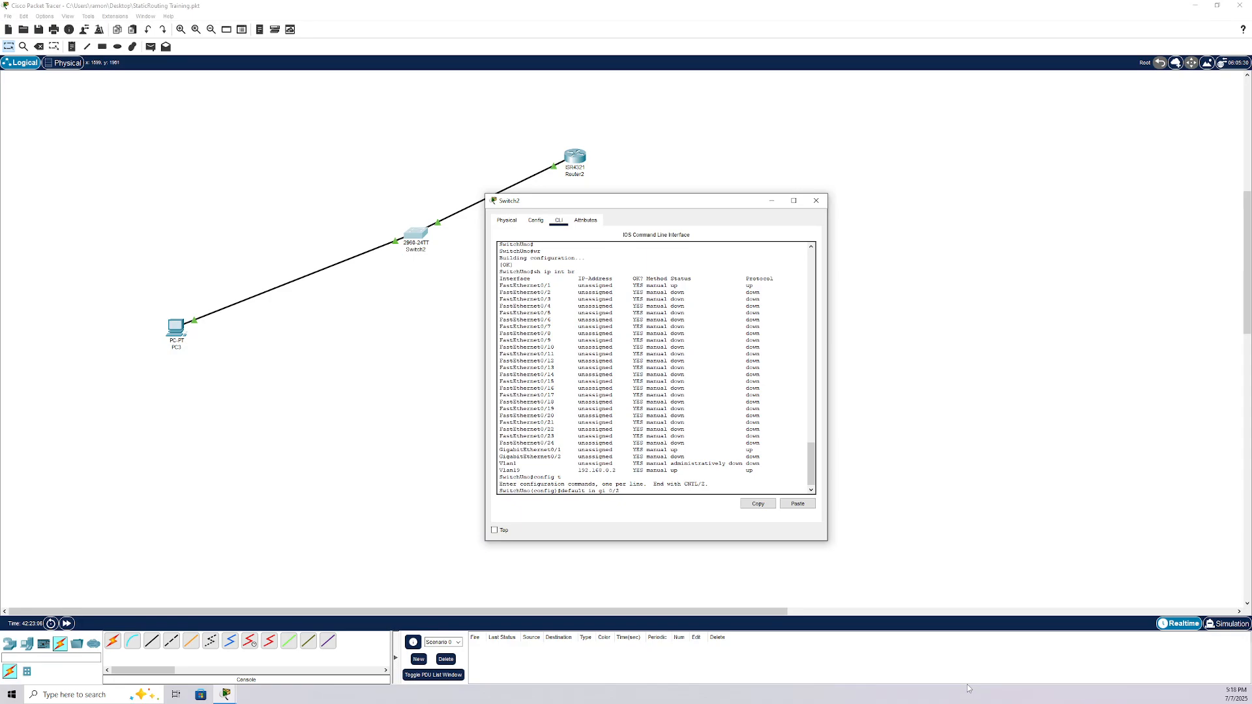
key(Return)
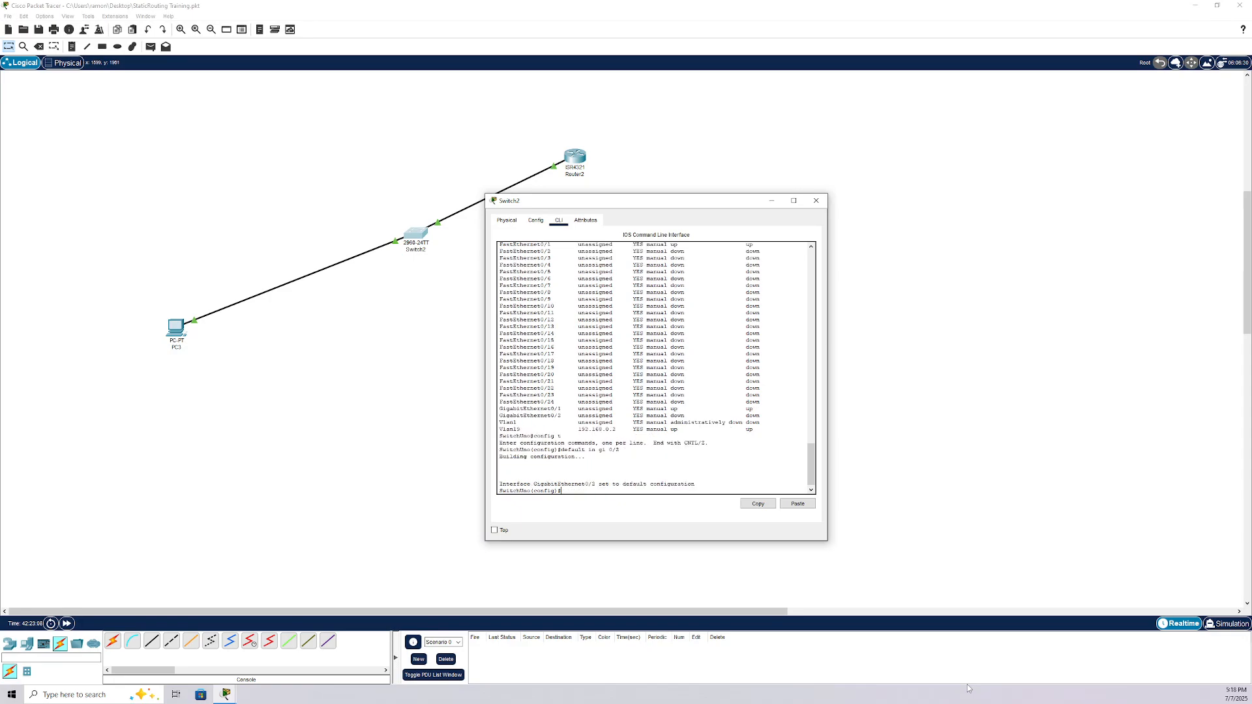
Step: Reset Switch2's FastEthernet0/24 interface to its default configuration and return to privileged mode
key(Up)
key(Left)
key(Left)
key(Left)
key(Left)
key(BackSpace)
key(BackSpace)
text(fa 0/24)
key(Return)
key(Return)
key(Return)
key(Return)
text(e)
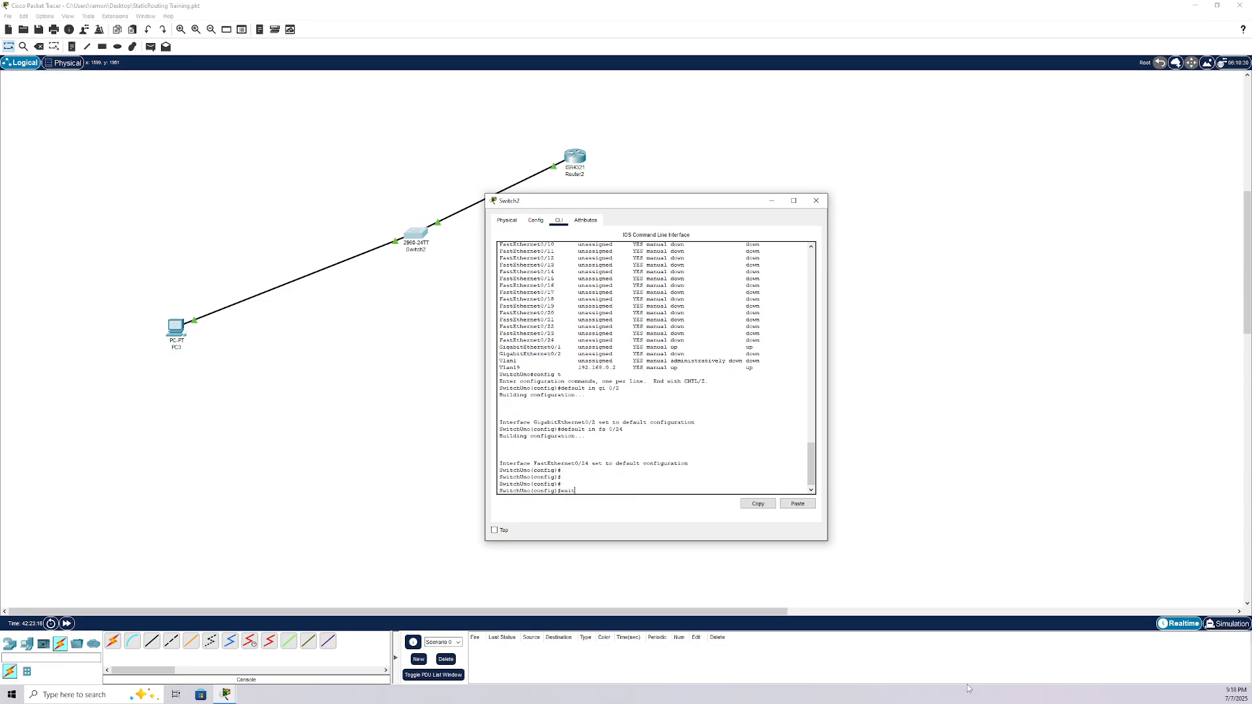
text(xit)
key(Return)
Step: Display Switch2's running configuration through to the end to check the interface settings
text(sh rubn)
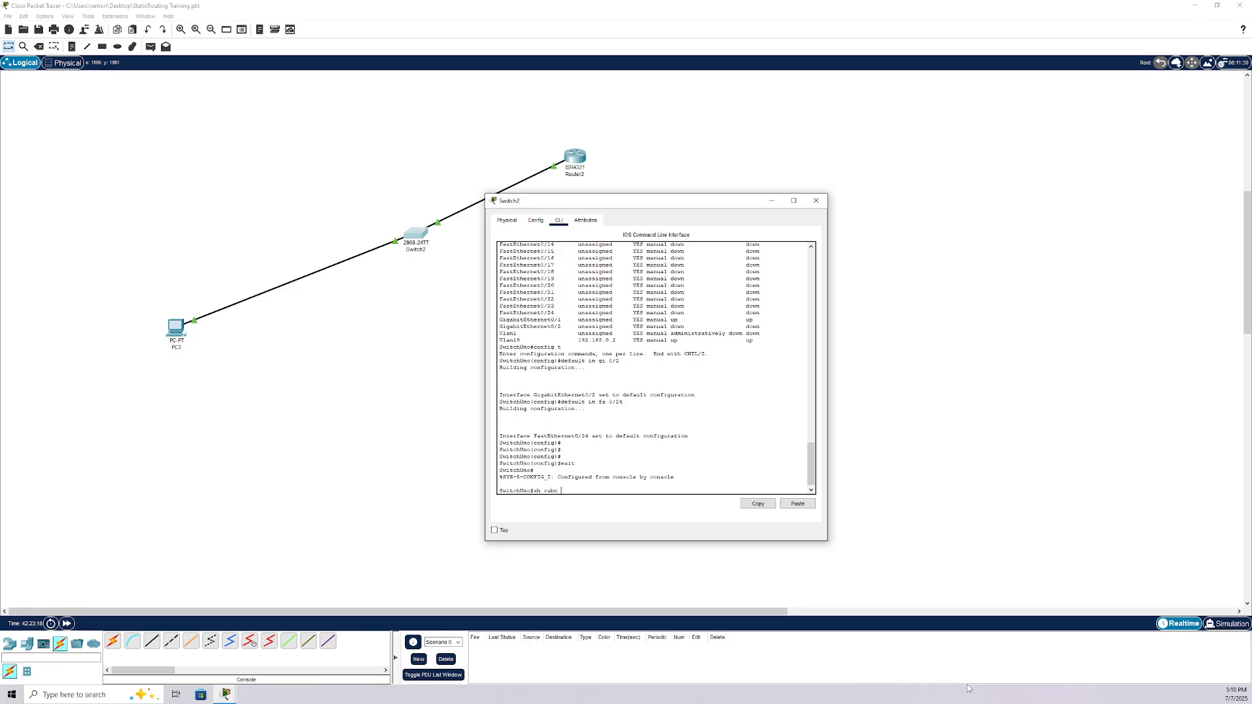
key(Return)
key(space)
key(space)
key(space)
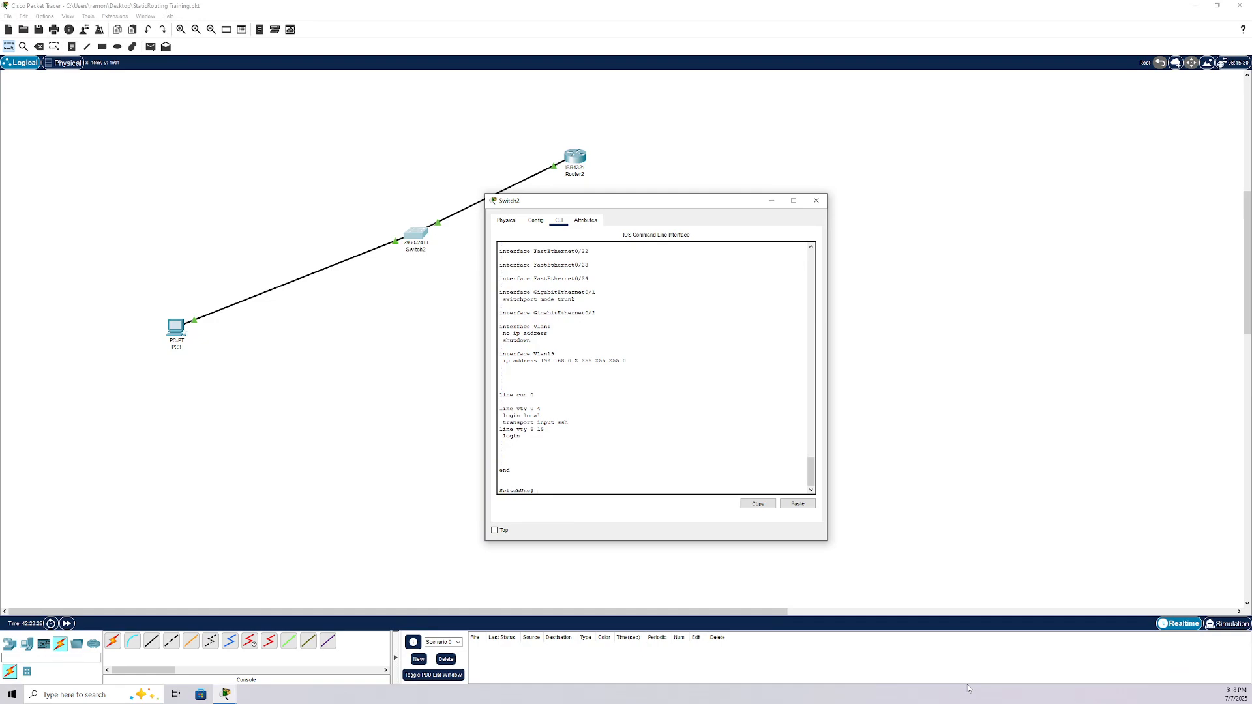
Step: Enter global configuration mode on Switch2 and give interface GigabitEthernet0/1 the description "uplink"
text(config t)
key(Return)
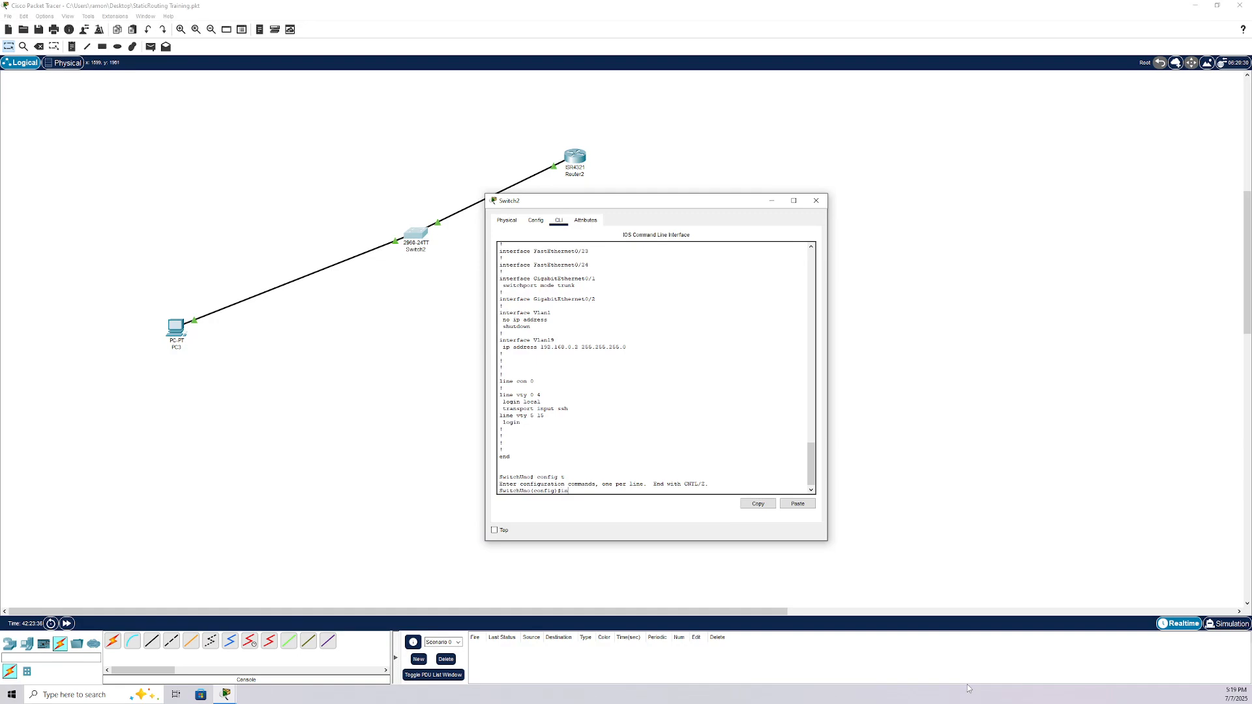
text(g1 0/1)
key(Return)
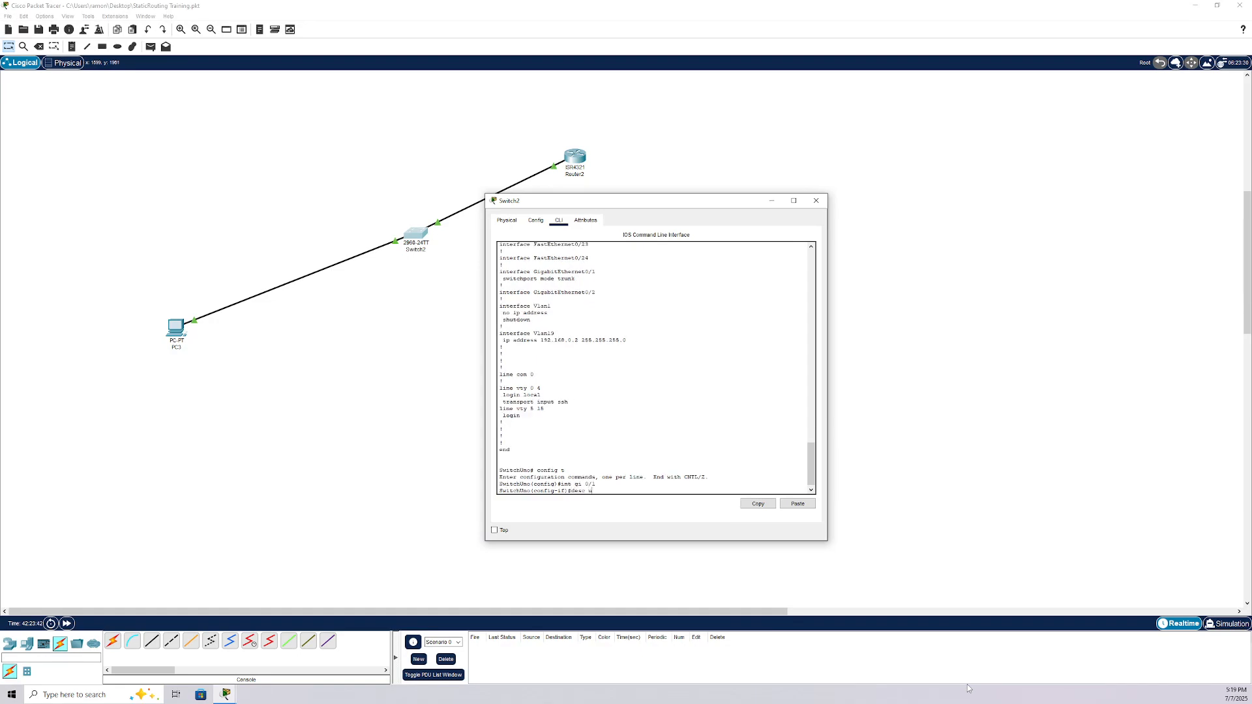
text(desc uplink)
key(Return)
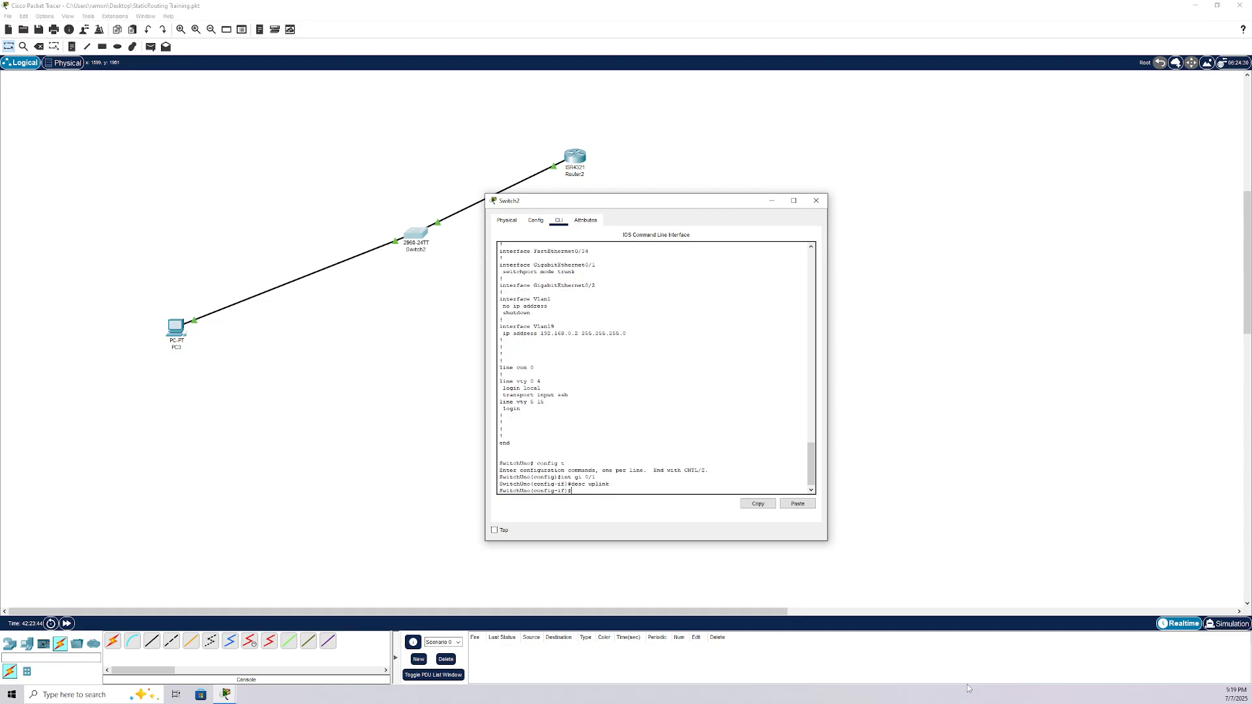
Step: Give Switch2's FastEthernet0/1 interface the description "PC-PT PC3" and return to privileged mode
key(Up)
key(Up)
key(Left)
key(Left)
key(Left)
key(BackSpace)
key(BackSpace)
key(BackSpace)
text(fa)
key(Return)
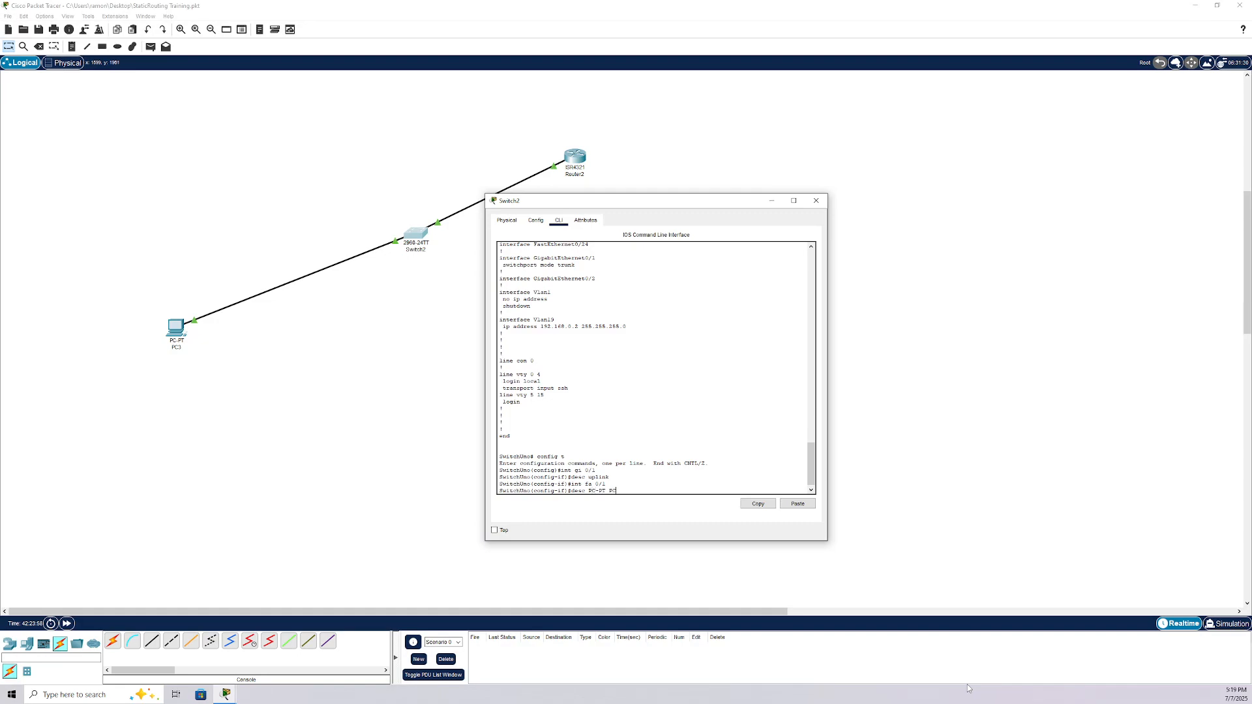
key(Return)
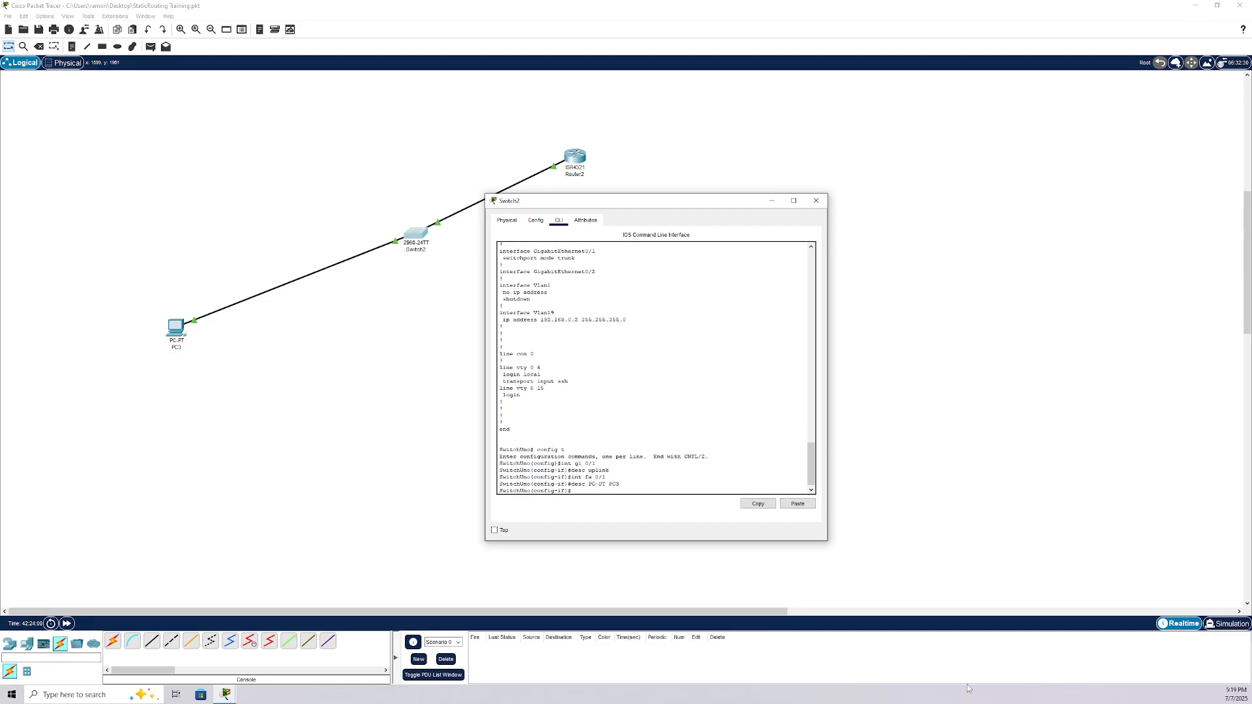
text(exit)
key(Return)
text(exit)
key(Return)
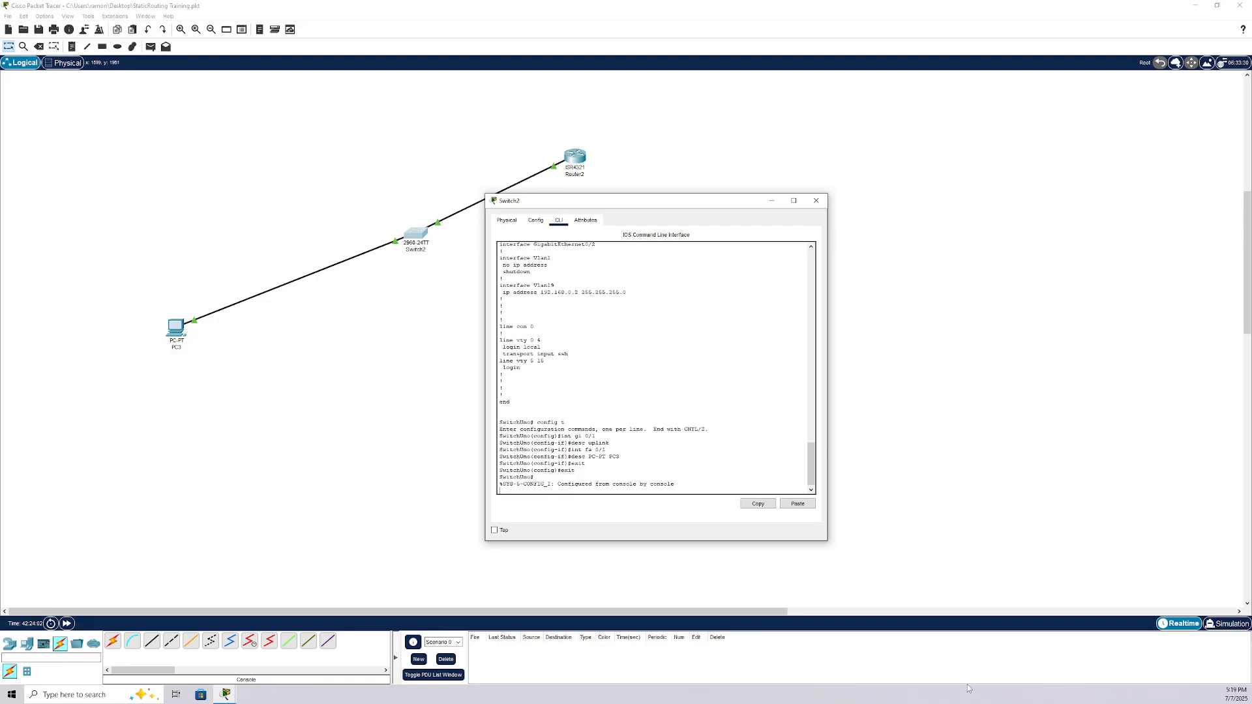
Step: Display Switch2's running configuration and look back through it to check the interface descriptions and earlier command output
key(Return)
key(Return)
text(sh)
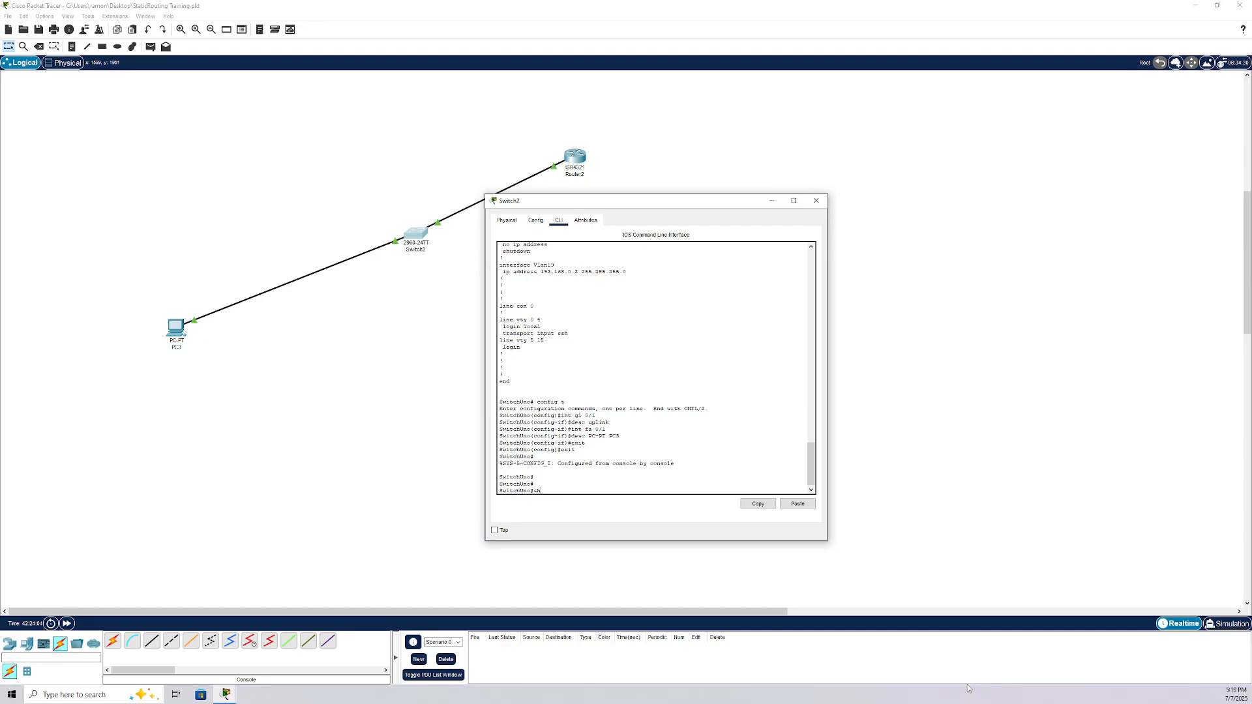
text( run)
key(Return)
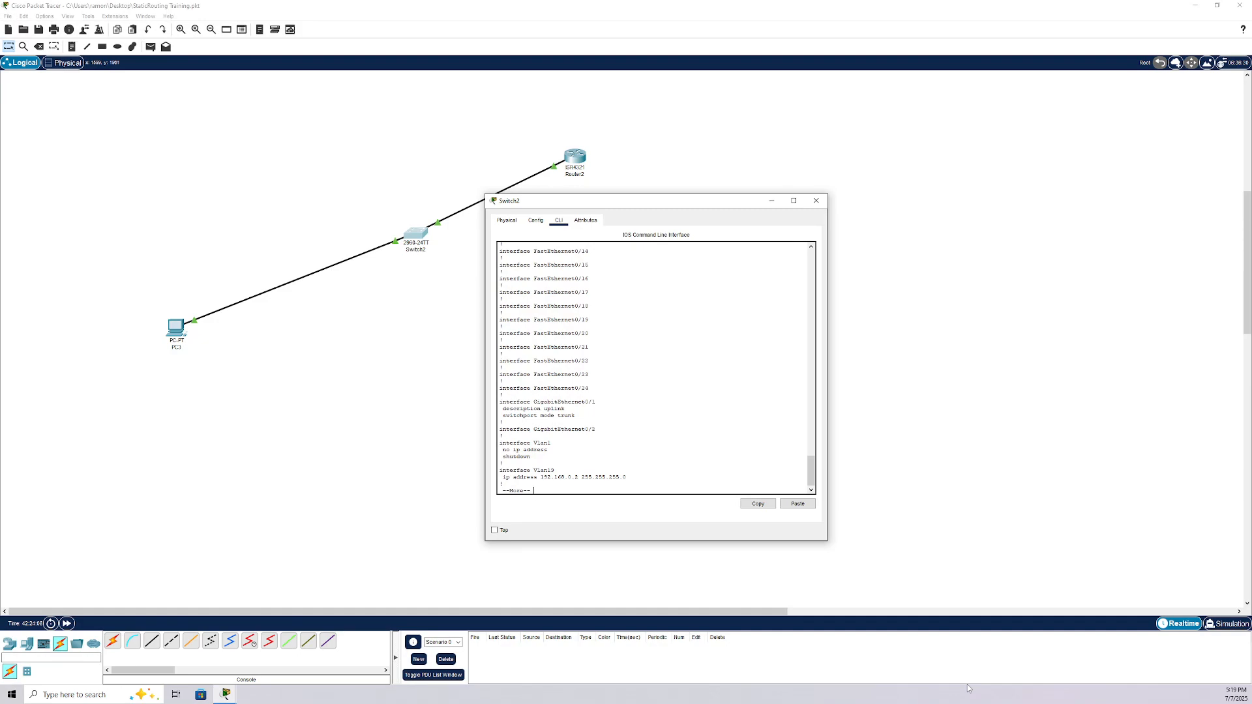
key(space)
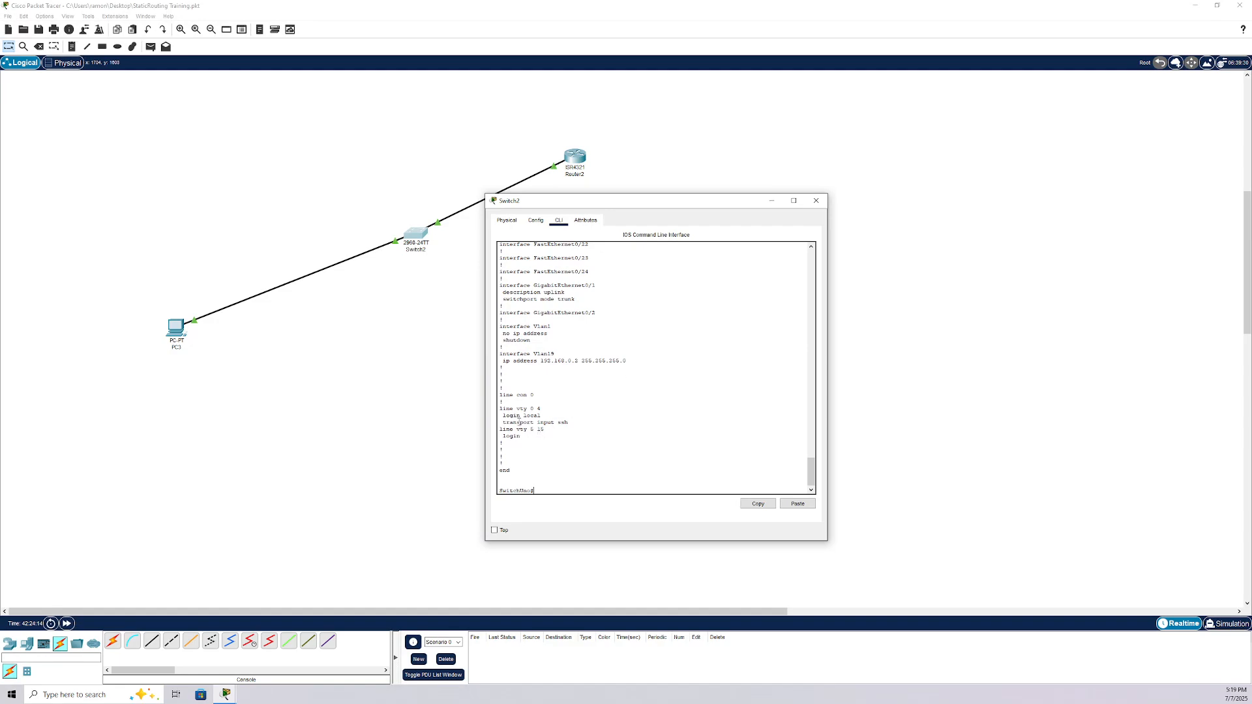
scroll(576, 367, up, 1)
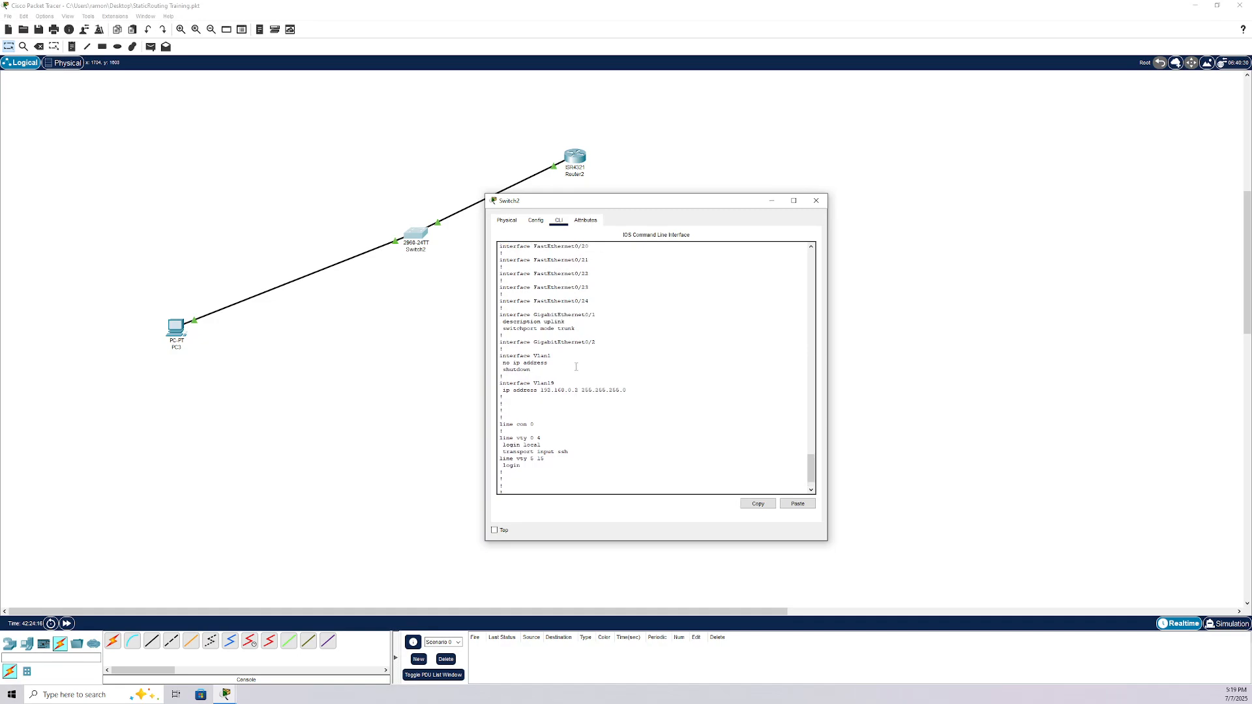
scroll(567, 371, up, 12)
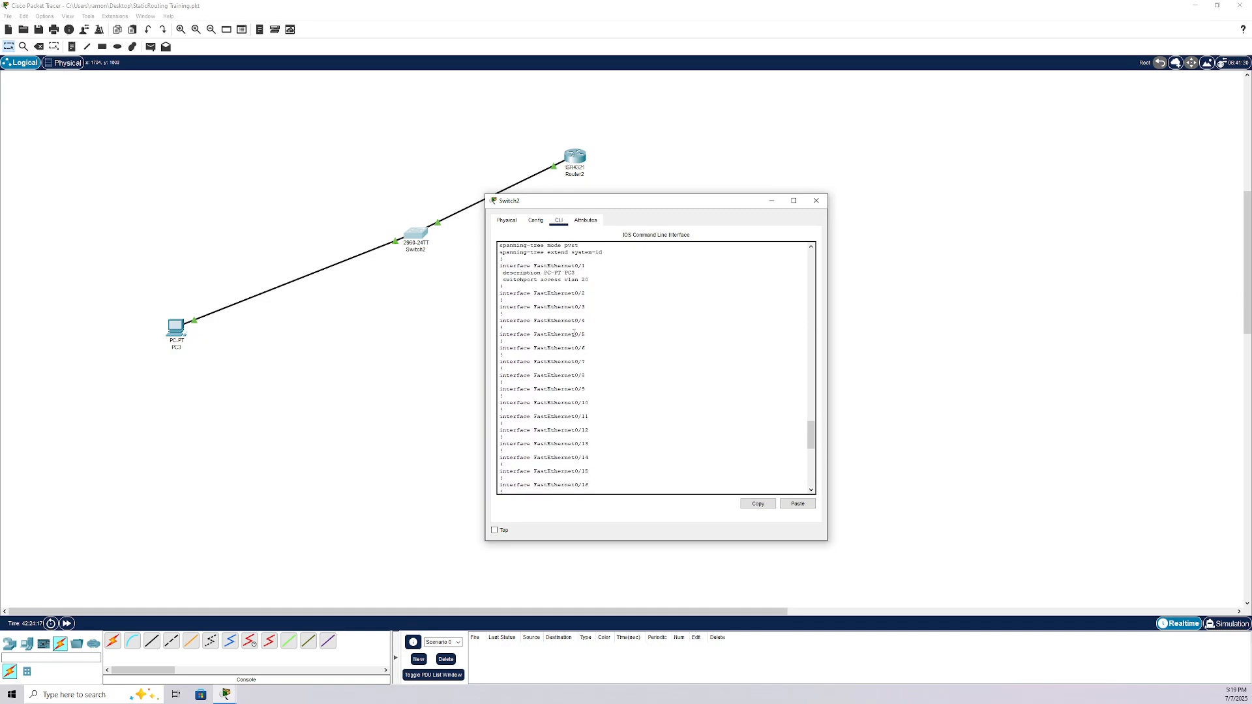
scroll(634, 319, up, 3)
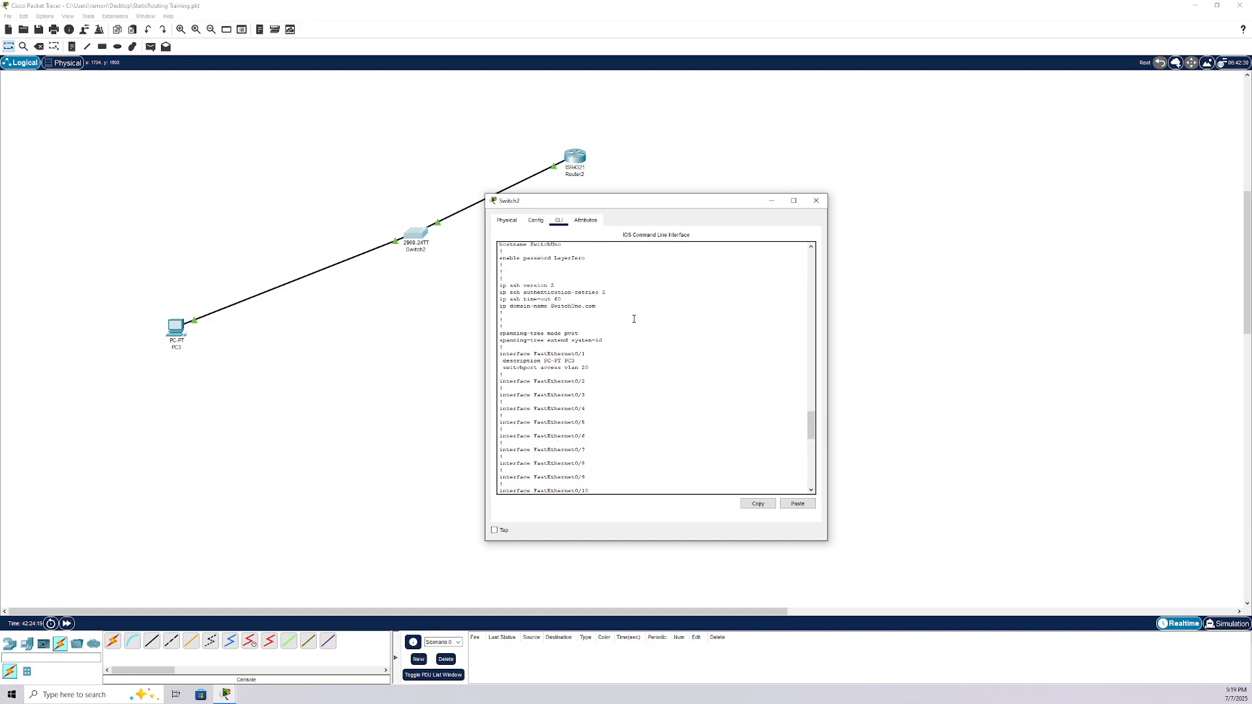
scroll(643, 313, up, 20)
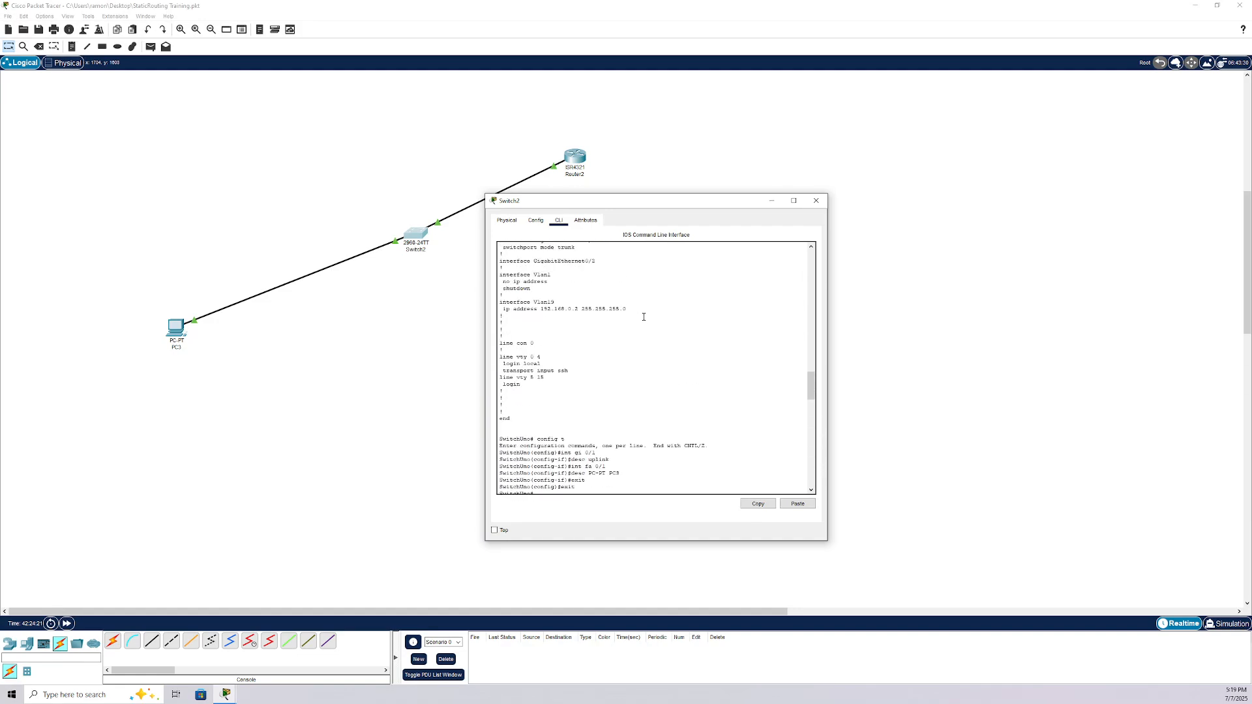
scroll(650, 306, up, 15)
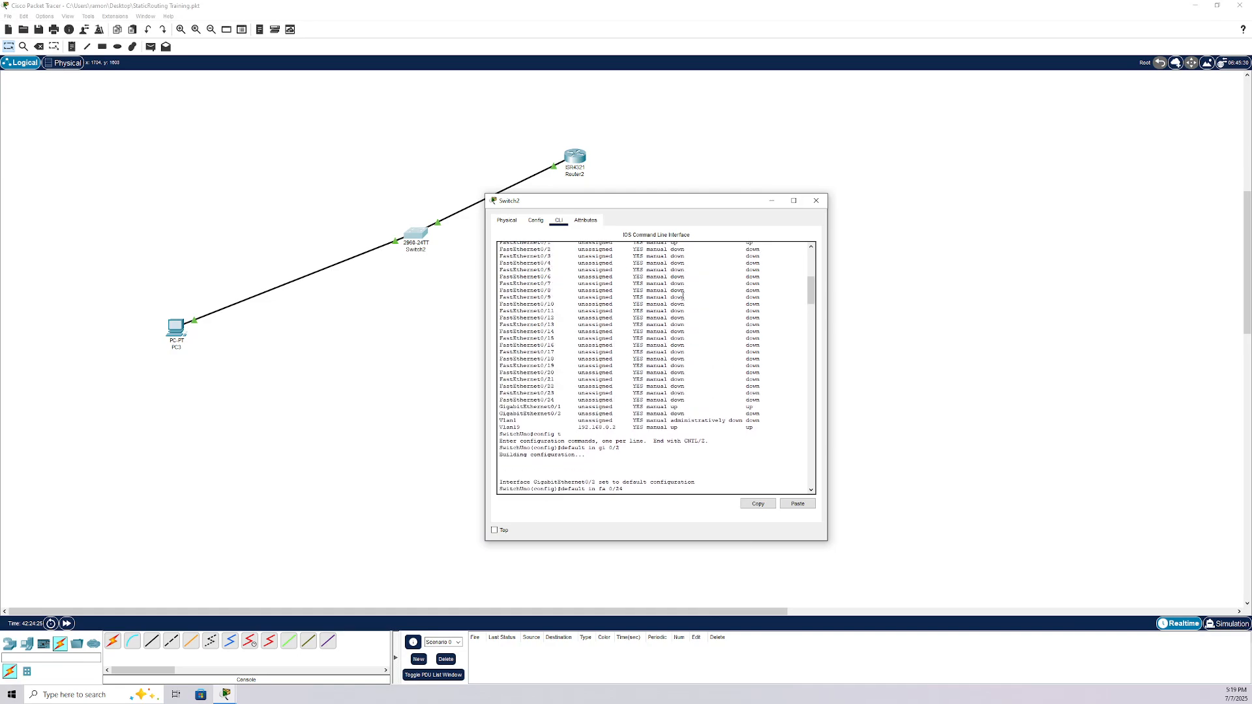
scroll(682, 297, up, 10)
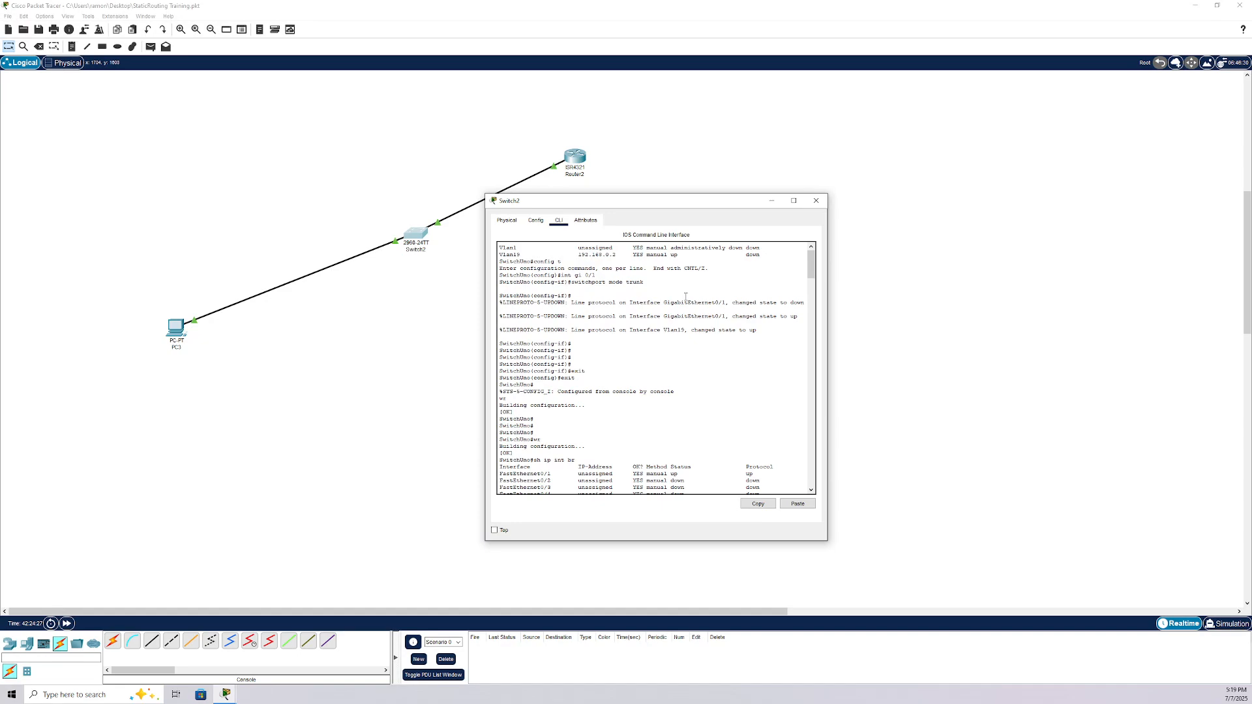